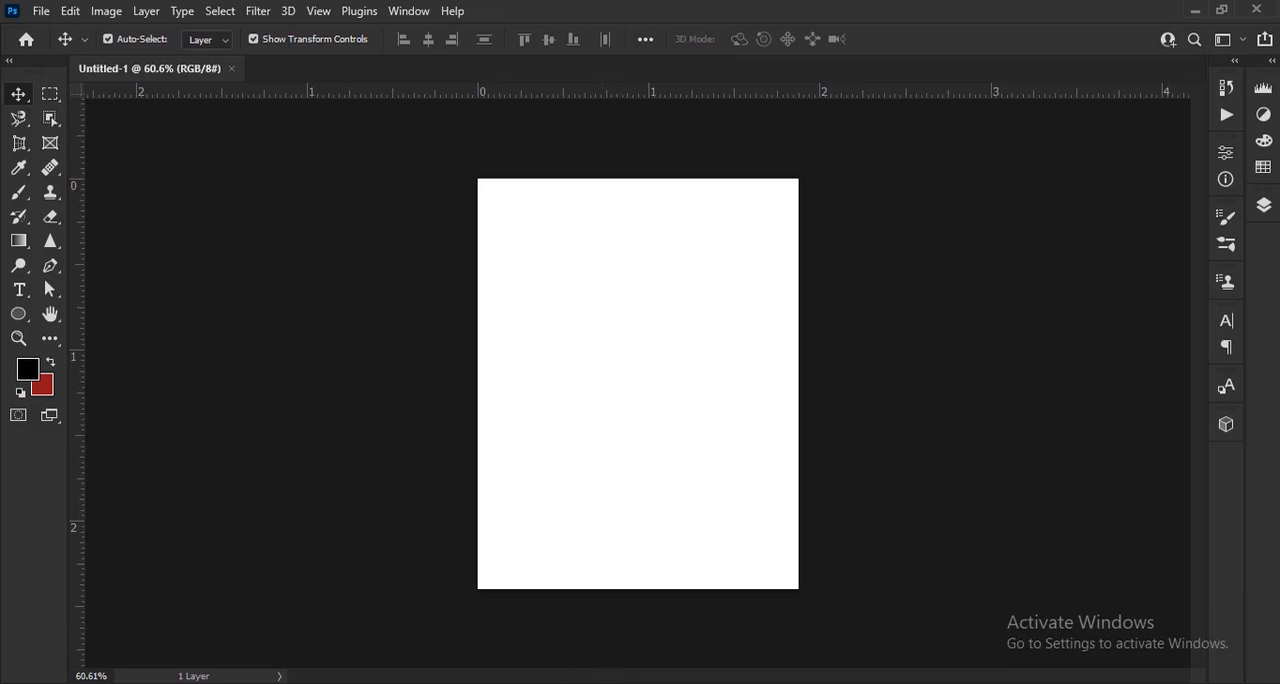
Place the strawberry image in the blank document, scaled down and centred with white margins around it
key(alt+Tab)
drag(213, 223, 665, 450)
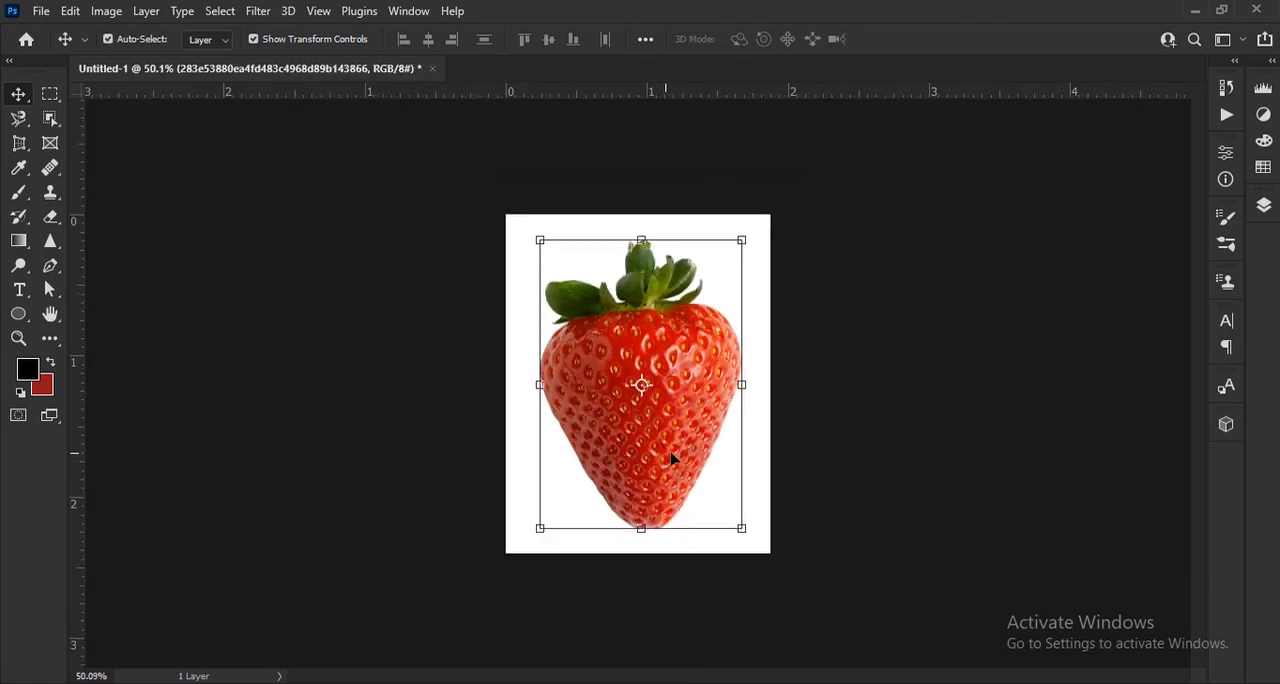
drag(646, 512, 651, 485)
drag(649, 148, 650, 248)
click(896, 41)
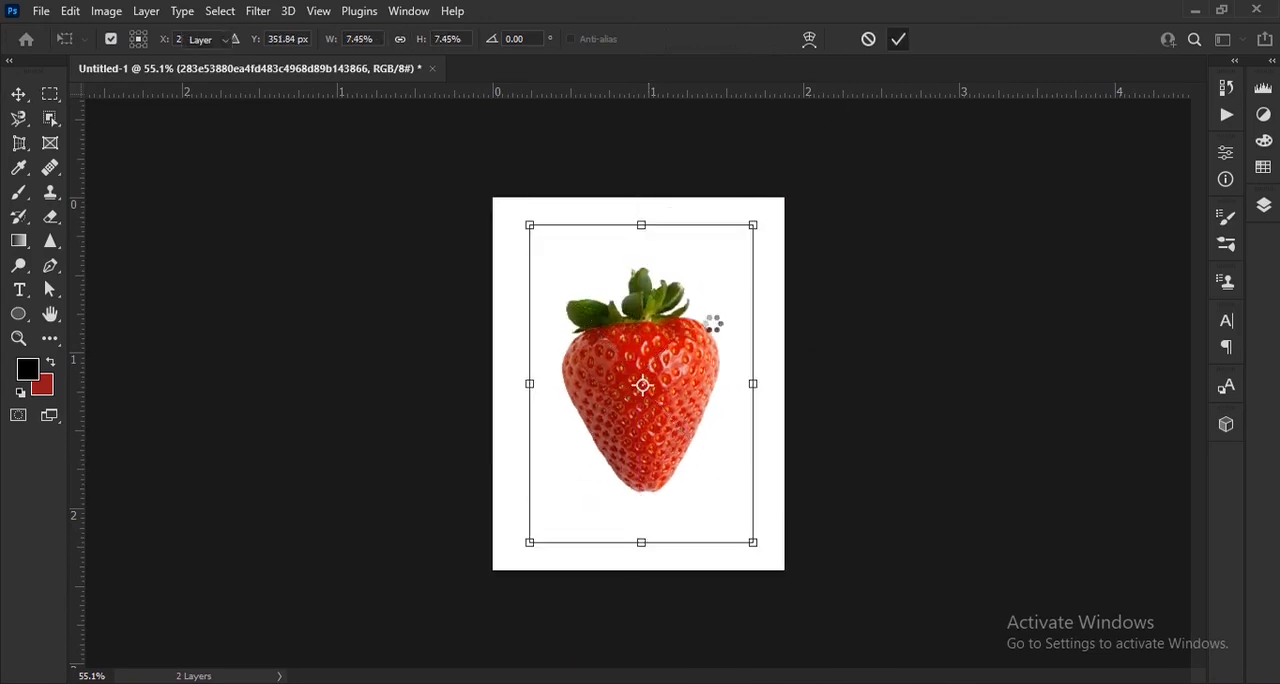
key(ctrl+0)
scroll(689, 388, down, 2)
drag(690, 387, 688, 400)
scroll(684, 450, up, 7)
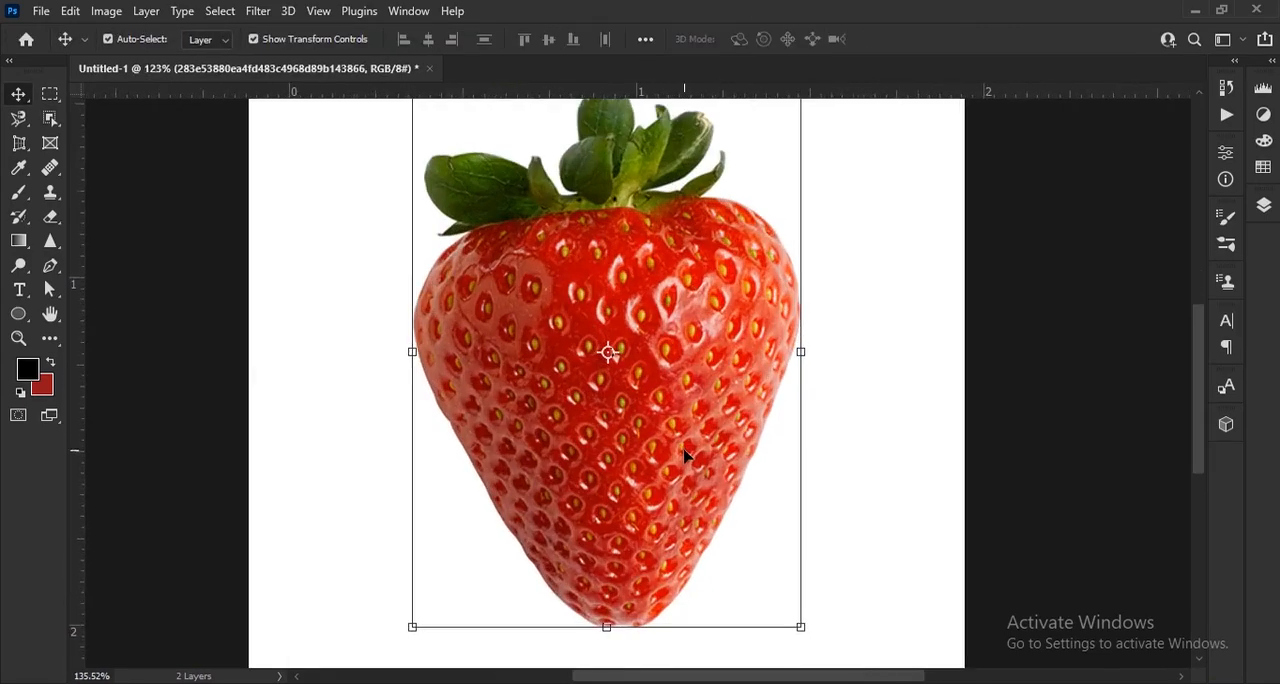
scroll(683, 452, down, 2)
drag(649, 508, 655, 490)
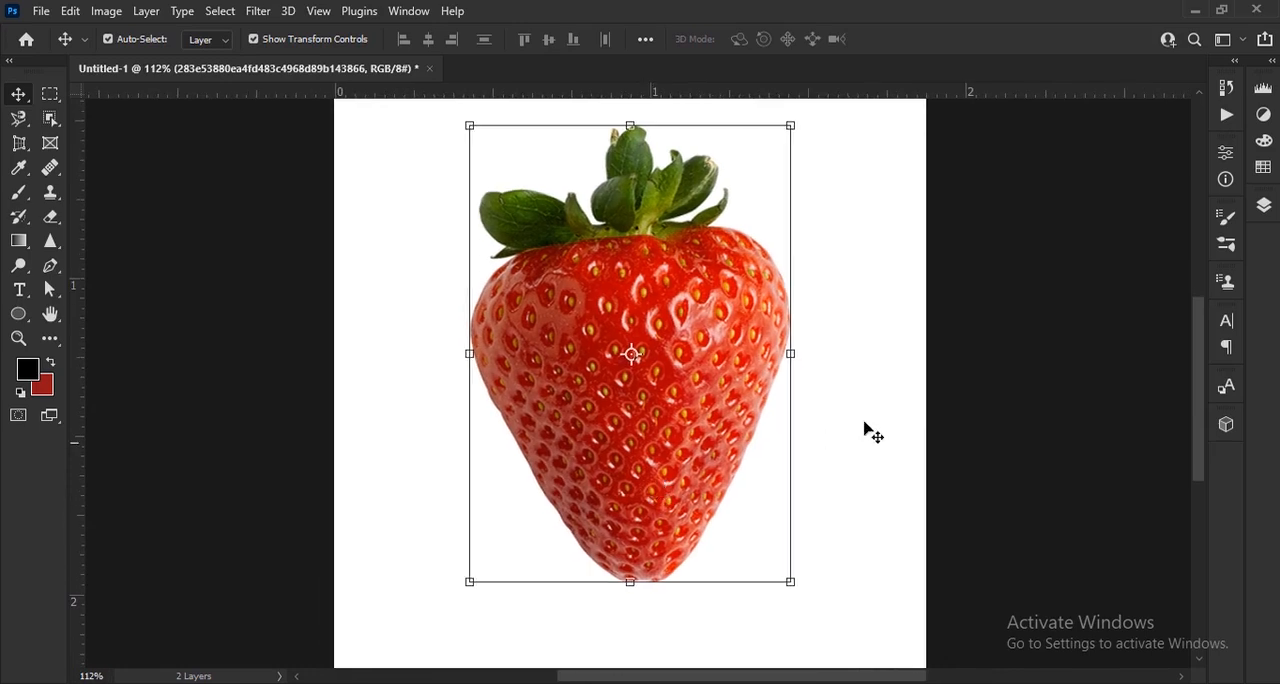
Add an empty layer above the strawberry and accept black (000000) as the foreground colour
click(1262, 205)
click(1187, 602)
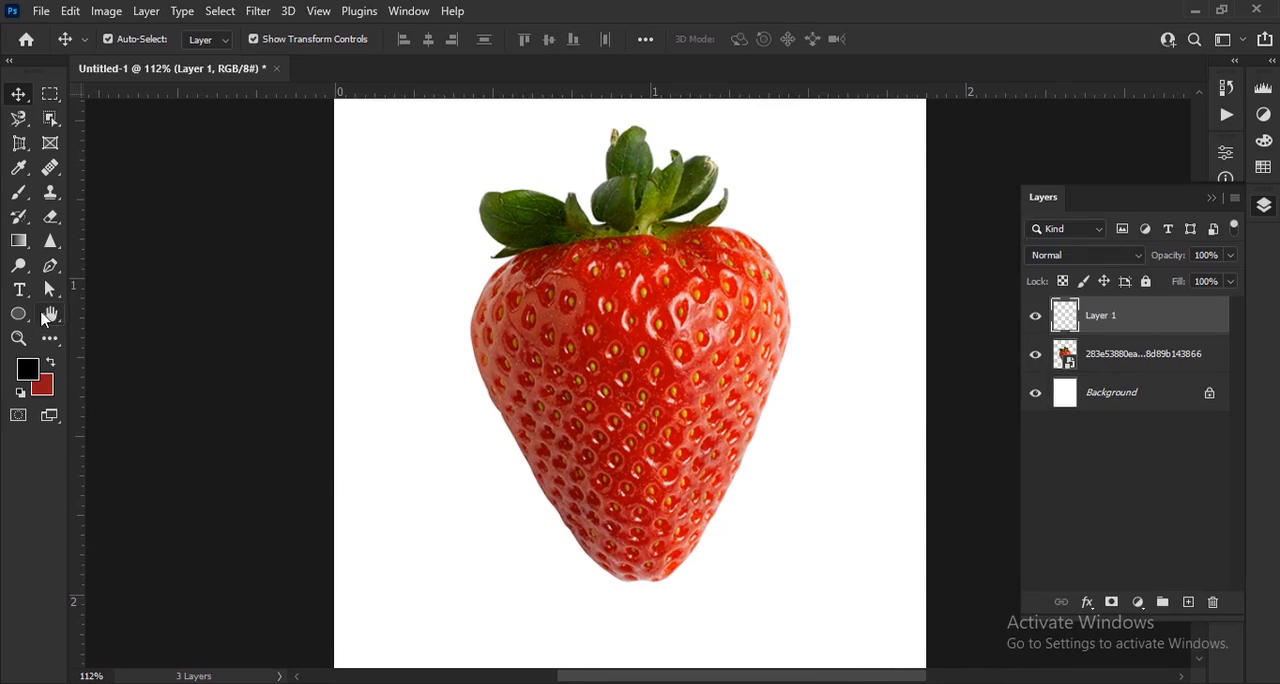
click(27, 370)
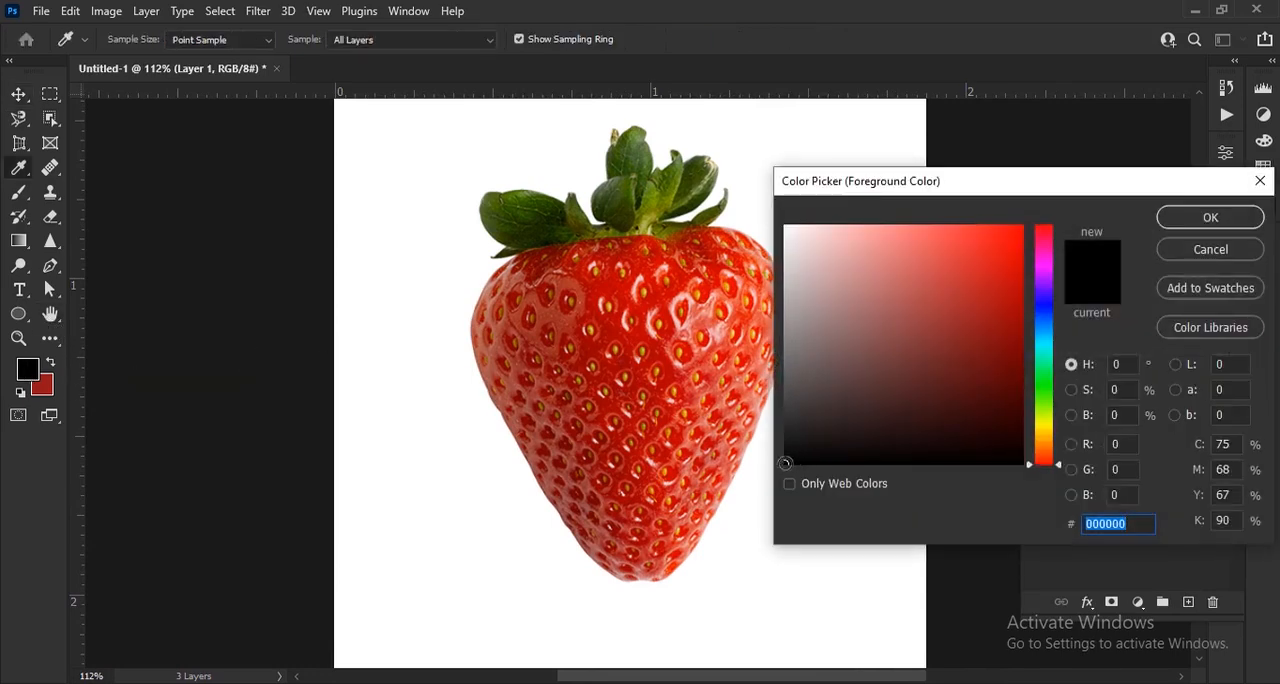
click(1165, 220)
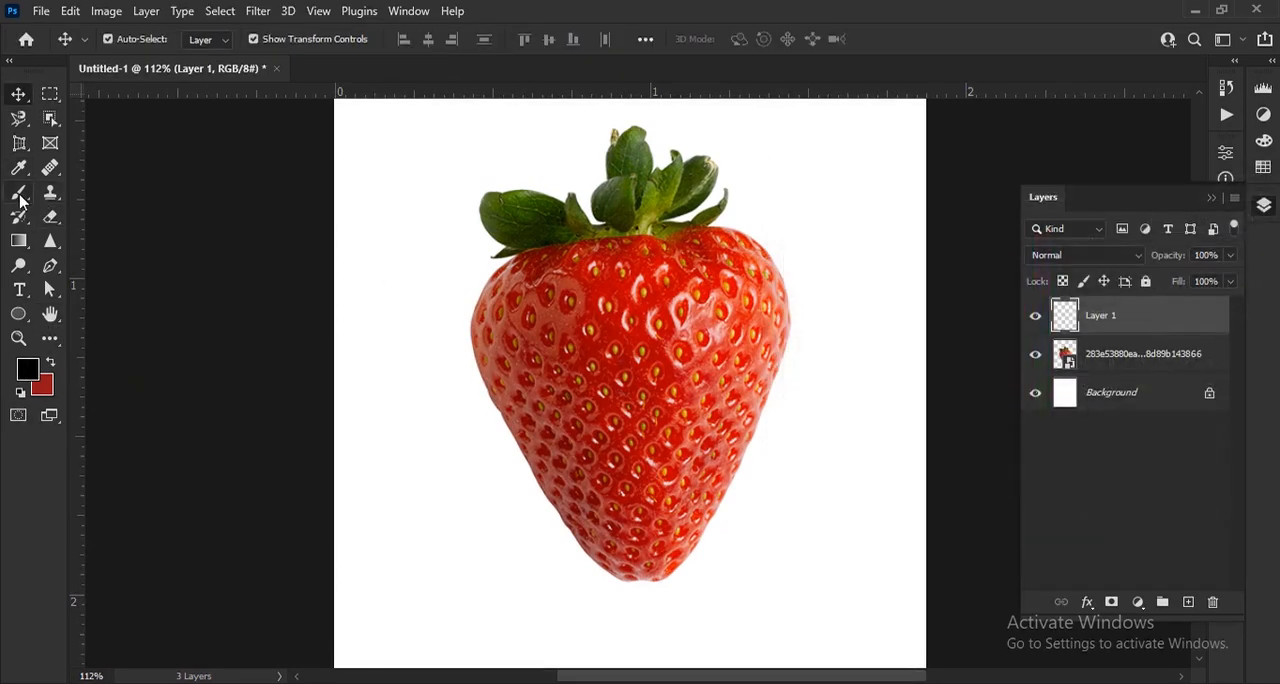
Use the Brush tool with a soft round tip at 0% hardness and reduce its size to 10 px
click(19, 194)
click(136, 42)
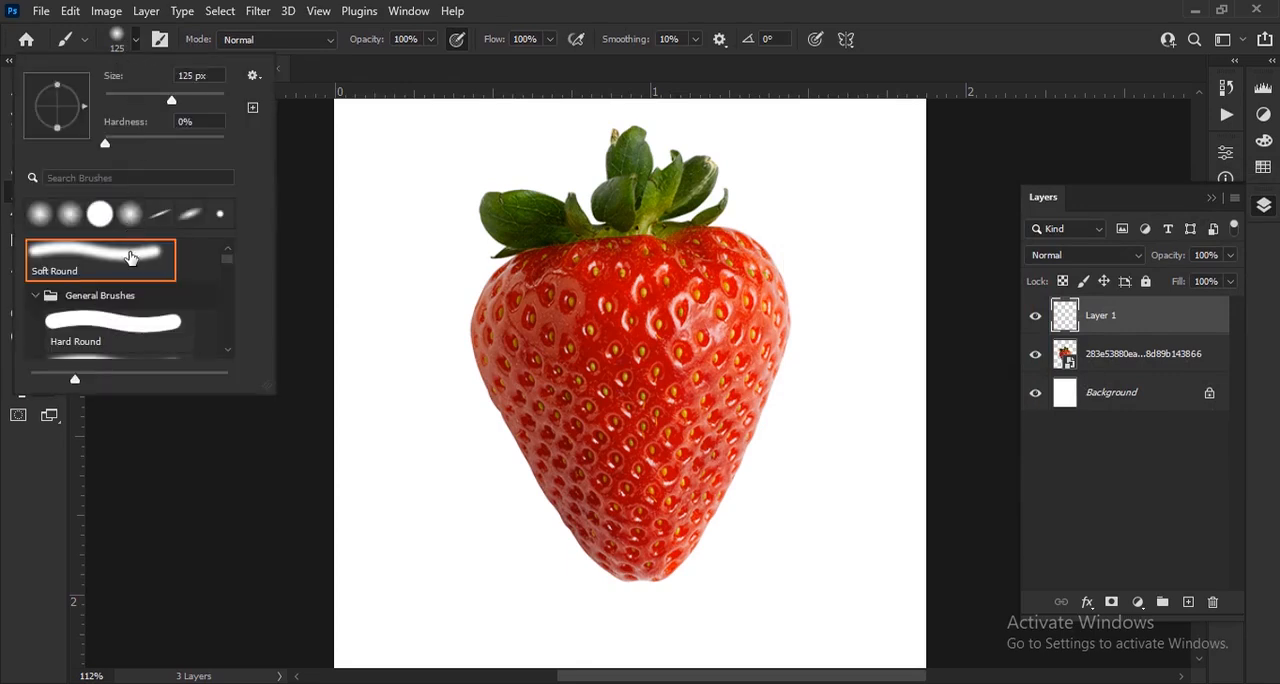
click(136, 42)
scroll(588, 362, up, 2)
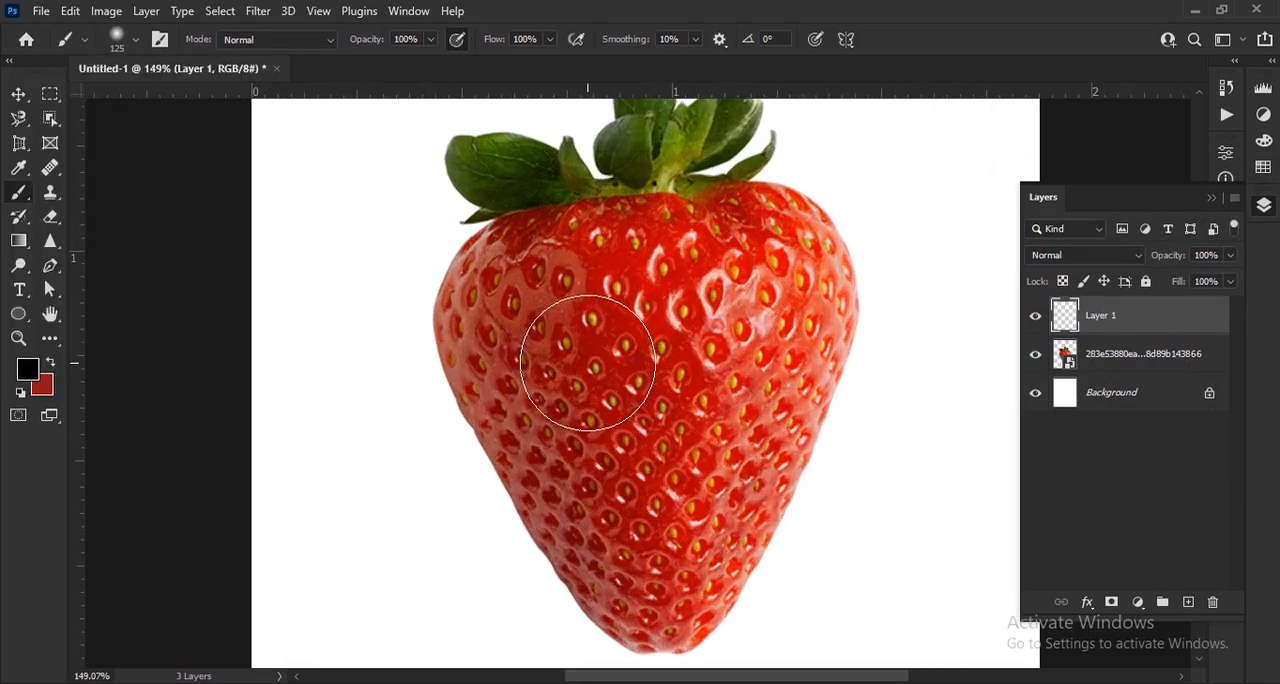
key(bracketleft)
key(bracketleft)
key(bracketleft)
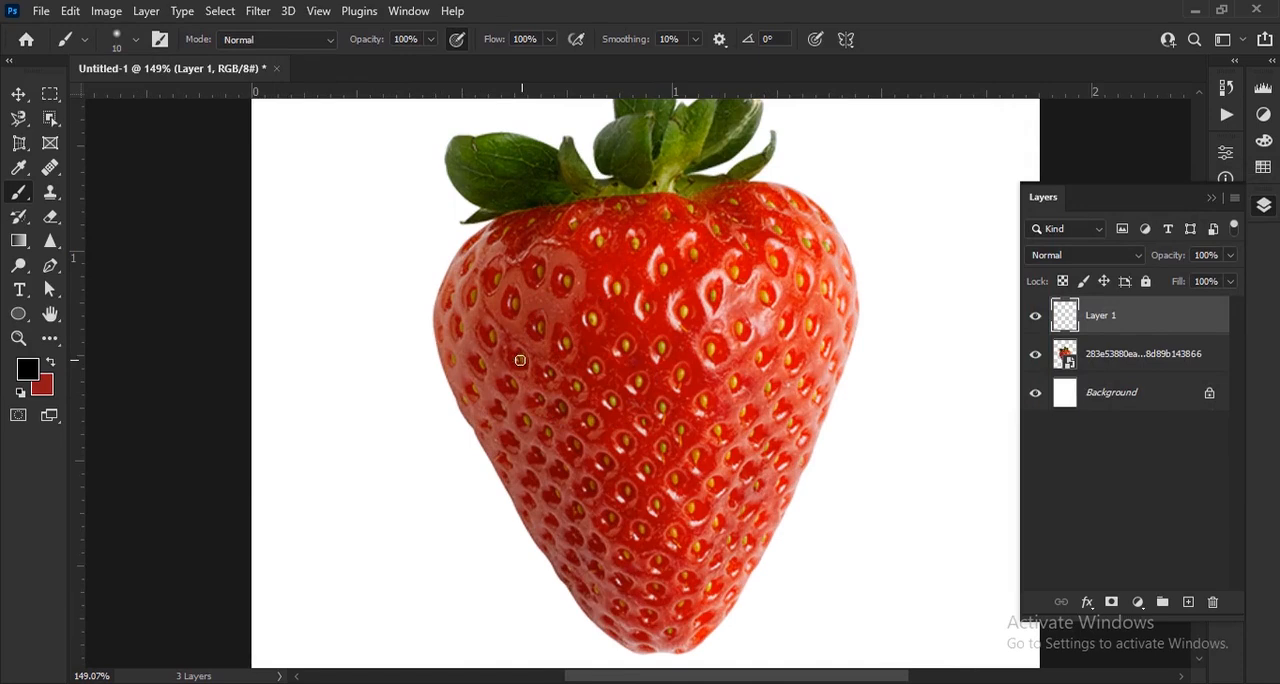
Paint three curved black guide strokes with a 15 px brush across the strawberry's upper, middle and lower parts
scroll(439, 371, down, 1)
mouse_move(463, 368)
mouse_down()
mouse_move(571, 371)
mouse_move(887, 248)
mouse_up()
mouse_move(523, 460)
mouse_down()
mouse_move(633, 454)
mouse_move(868, 385)
mouse_up()
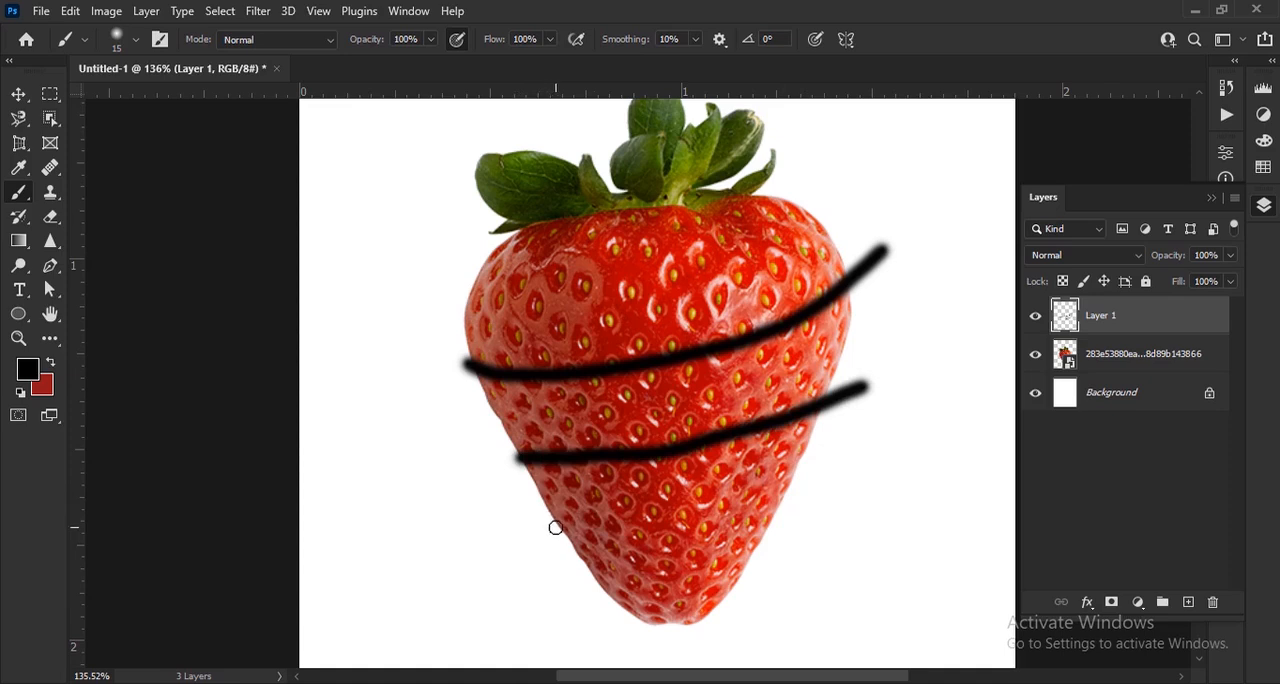
drag(559, 533, 921, 447)
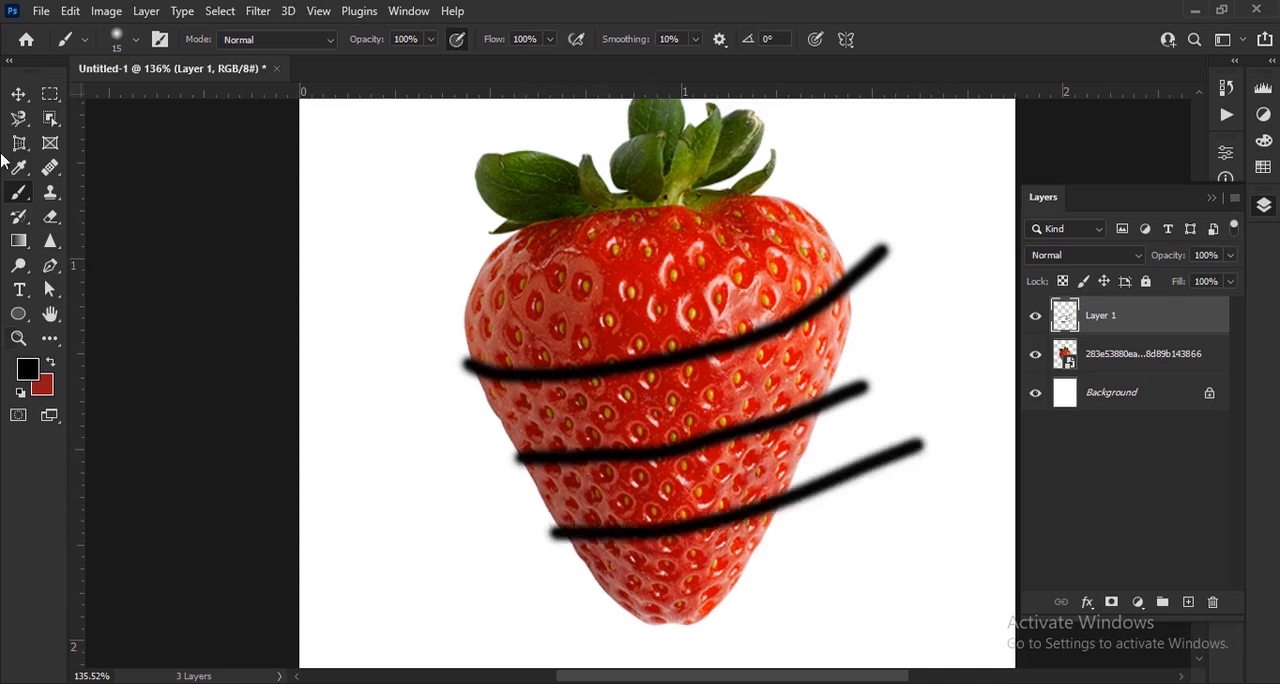
Nudge the layer with the black guide strokes slightly up and to the left over the strawberry
click(22, 97)
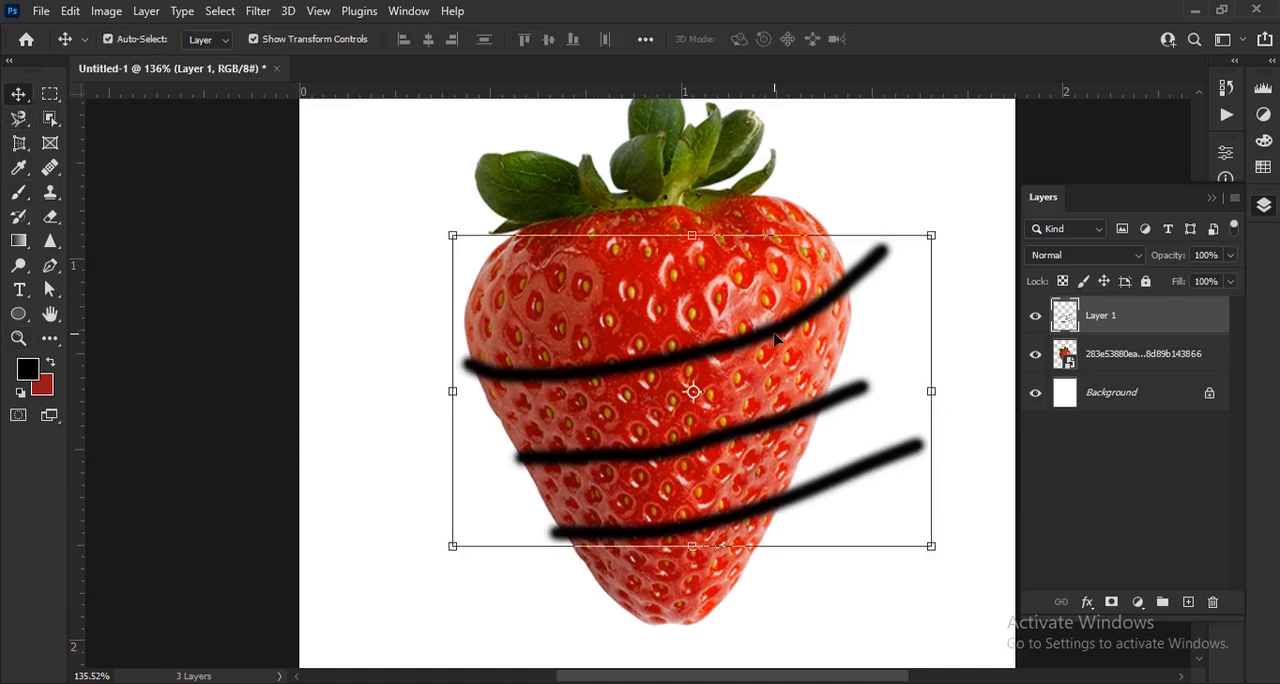
key(Up)
key(Up)
key(Up)
key(Up)
key(Left)
key(Left)
key(Left)
key(Left)
key(Left)
key(Left)
key(Left)
key(Left)
key(Left)
key(Left)
key(Left)
key(Left)
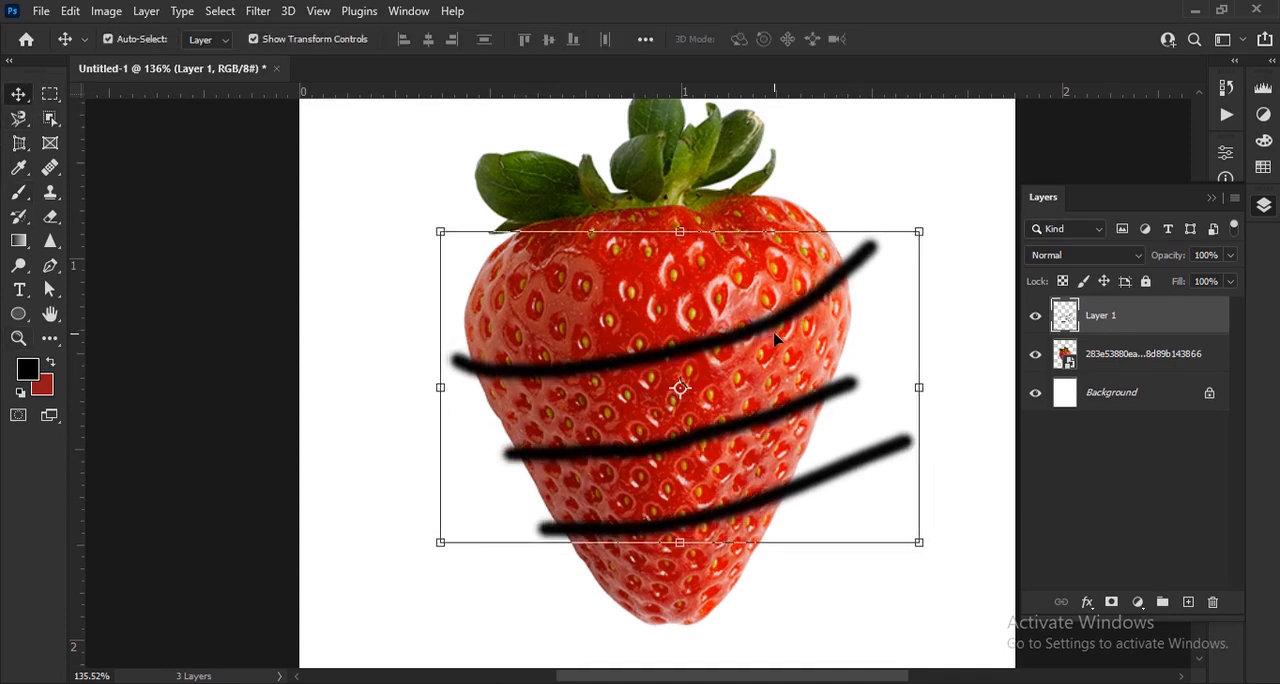
key(Up)
key(Up)
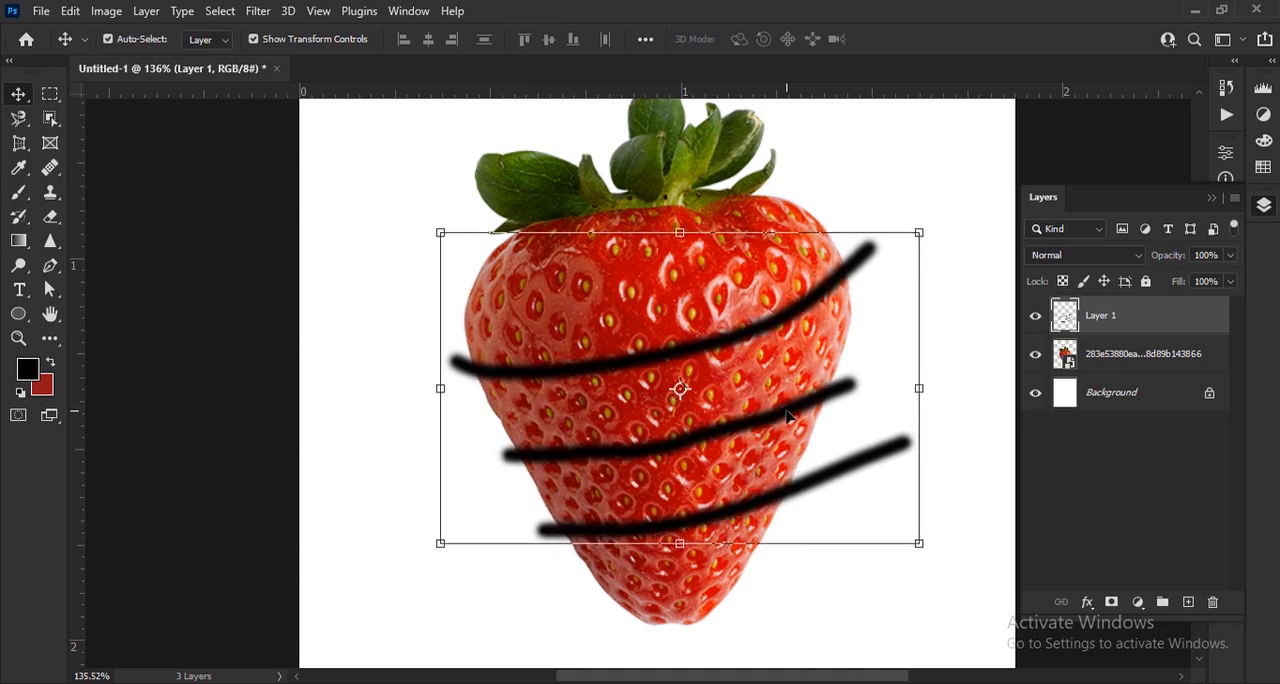
key(Left)
key(Left)
key(Left)
key(Left)
key(Left)
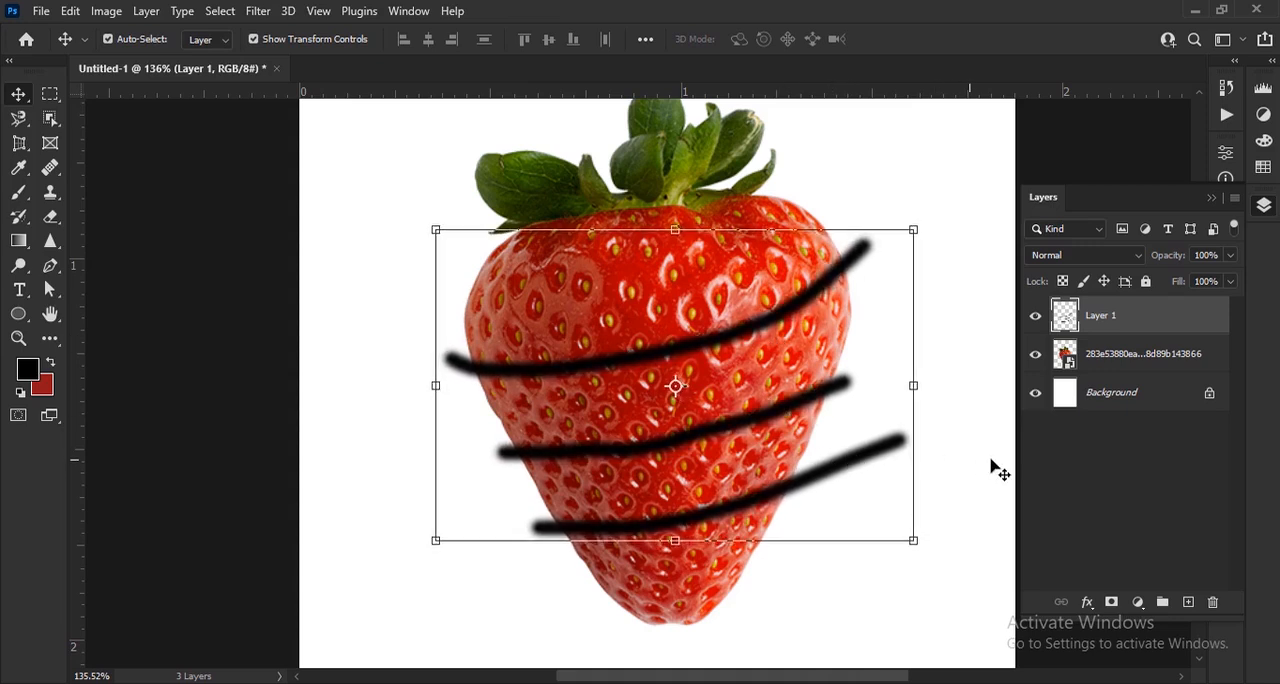
Select the strawberry image layer and set the Pen tool to Path mode
click(1155, 436)
click(1170, 357)
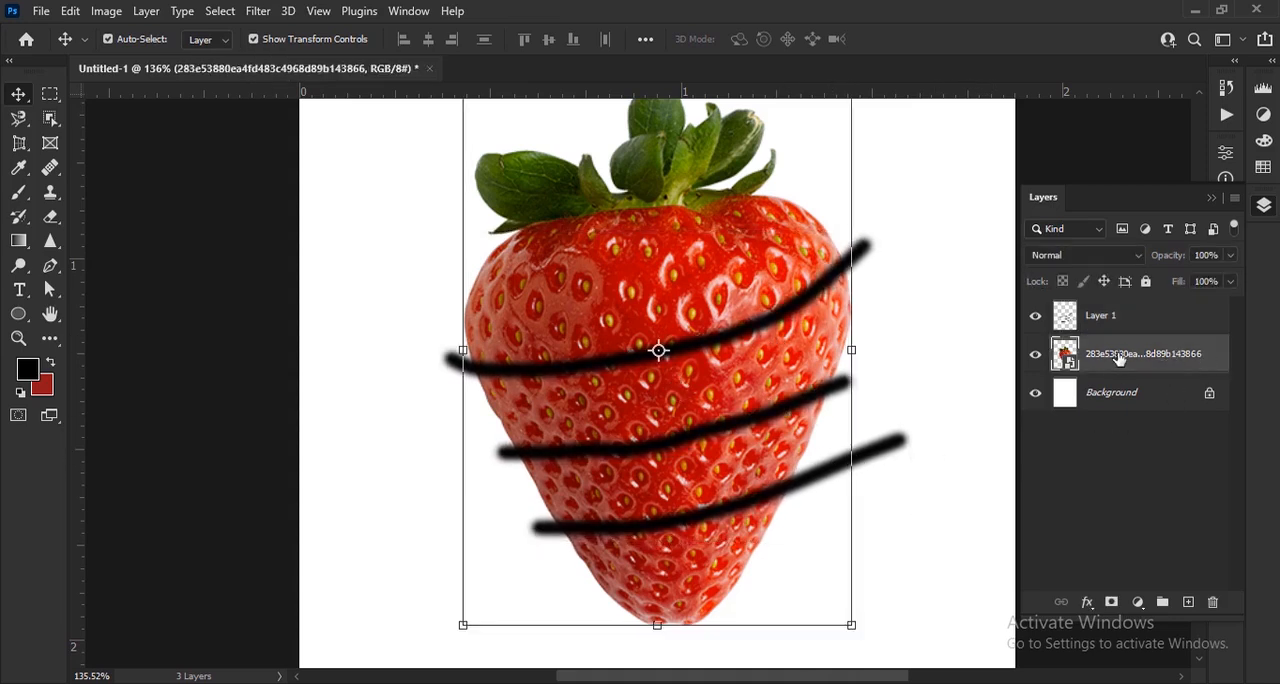
click(51, 266)
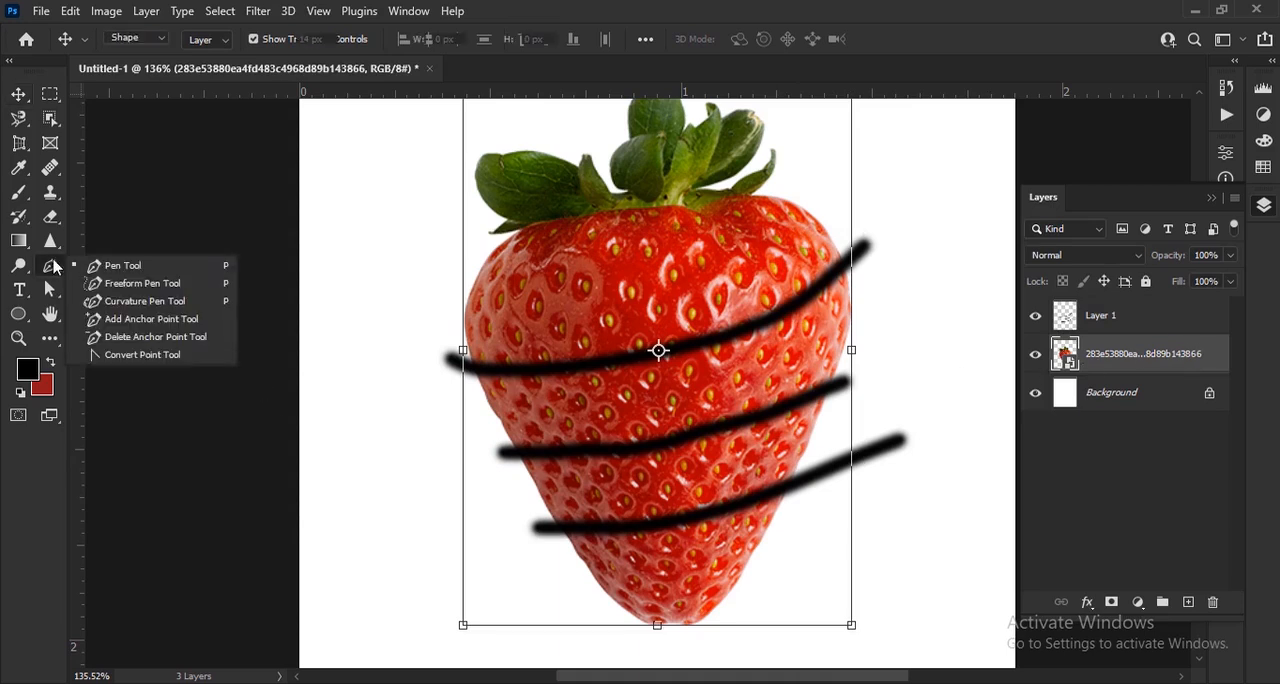
click(112, 264)
click(161, 40)
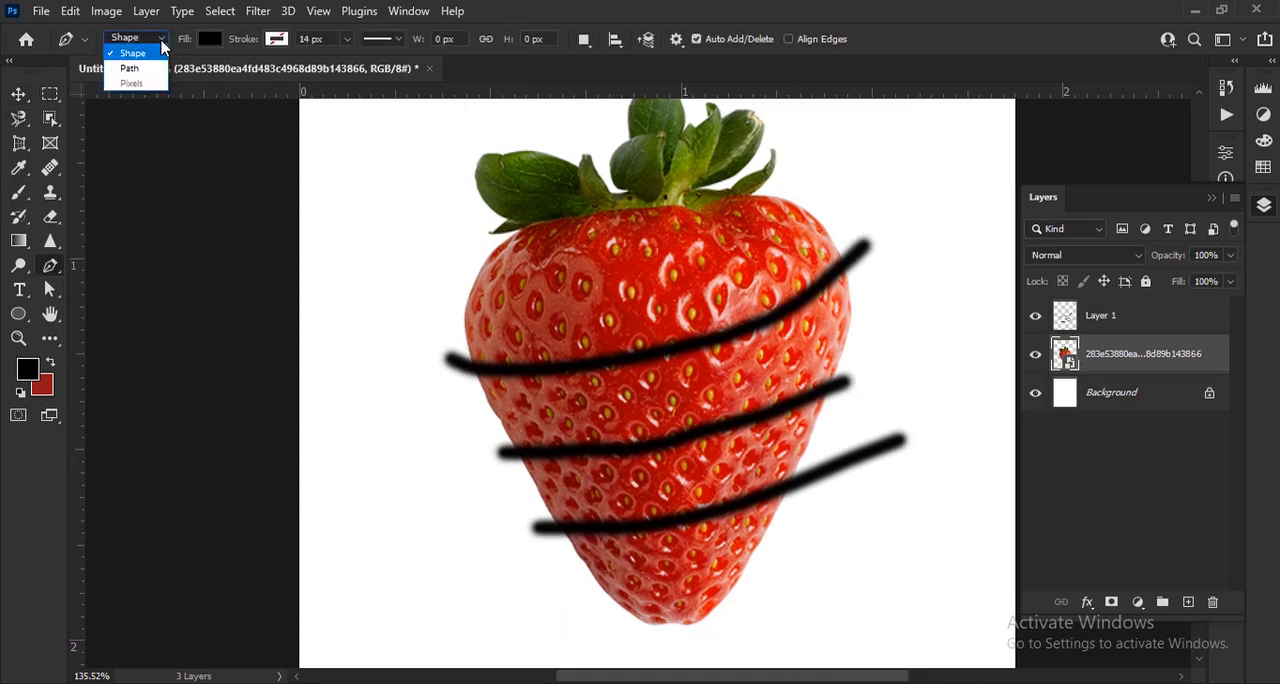
click(160, 66)
scroll(776, 290, up, 3)
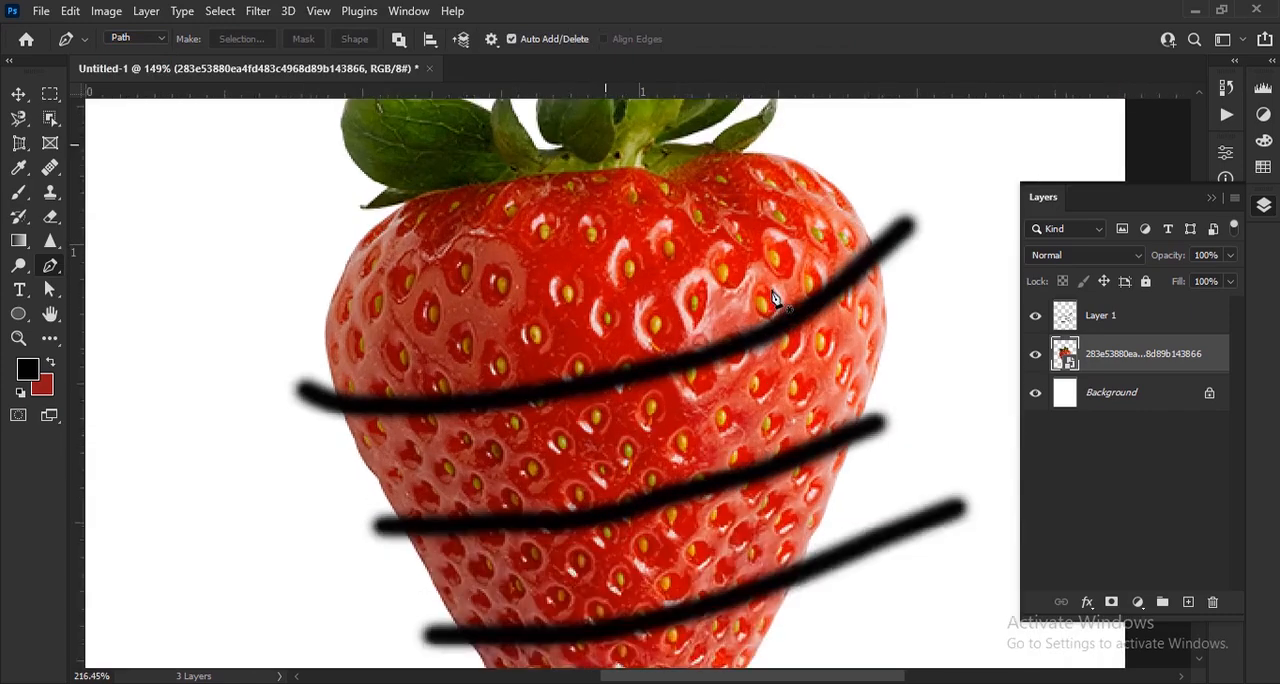
mouse_move(660, 513)
mouse_down()
mouse_move(640, 354)
mouse_move(657, 490)
mouse_up()
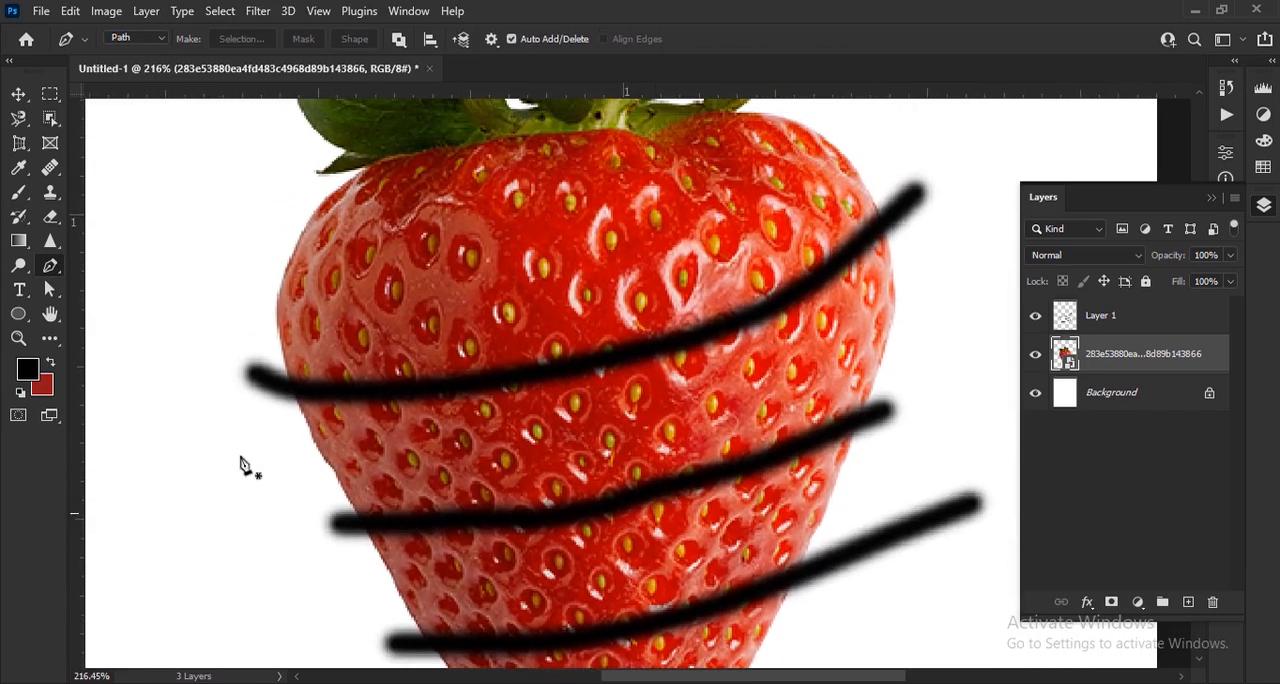
Draw a closed pen path that follows the top guide stroke and loops around the strawberry's leaves and upper part
click(287, 393)
scroll(461, 372, down, 4)
drag(683, 298, 805, 193)
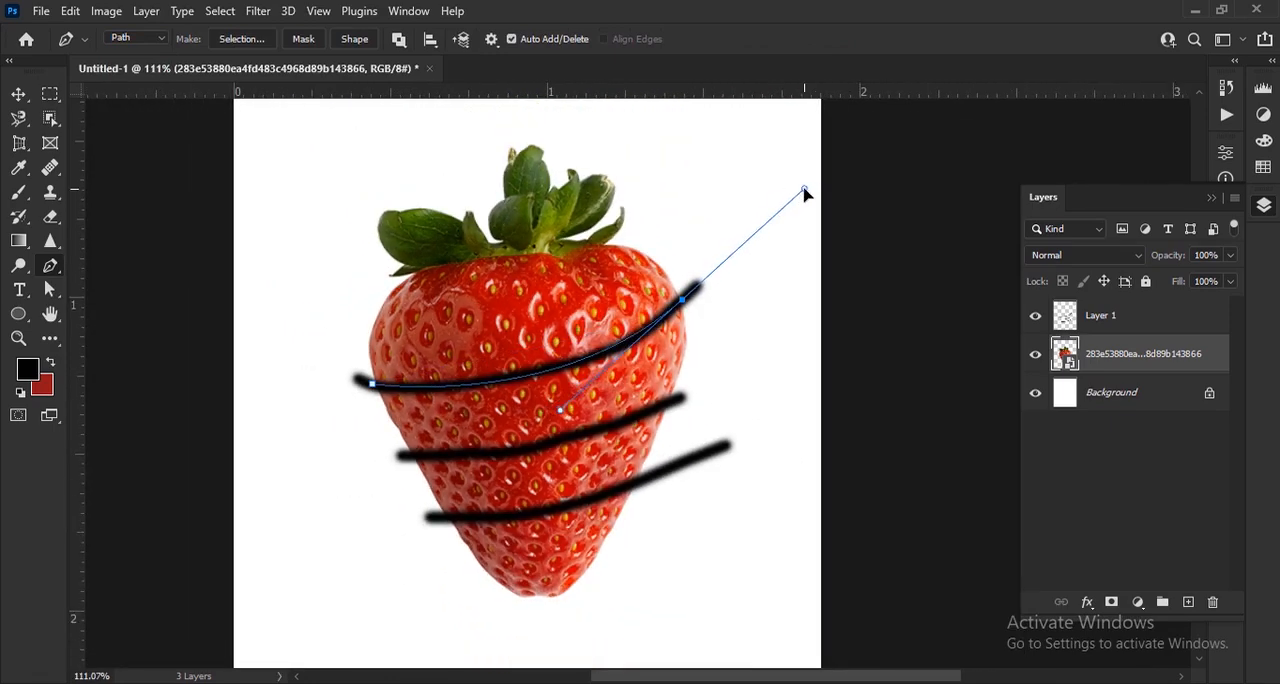
alt+click(684, 301)
drag(441, 124, 167, 214)
alt+click(441, 125)
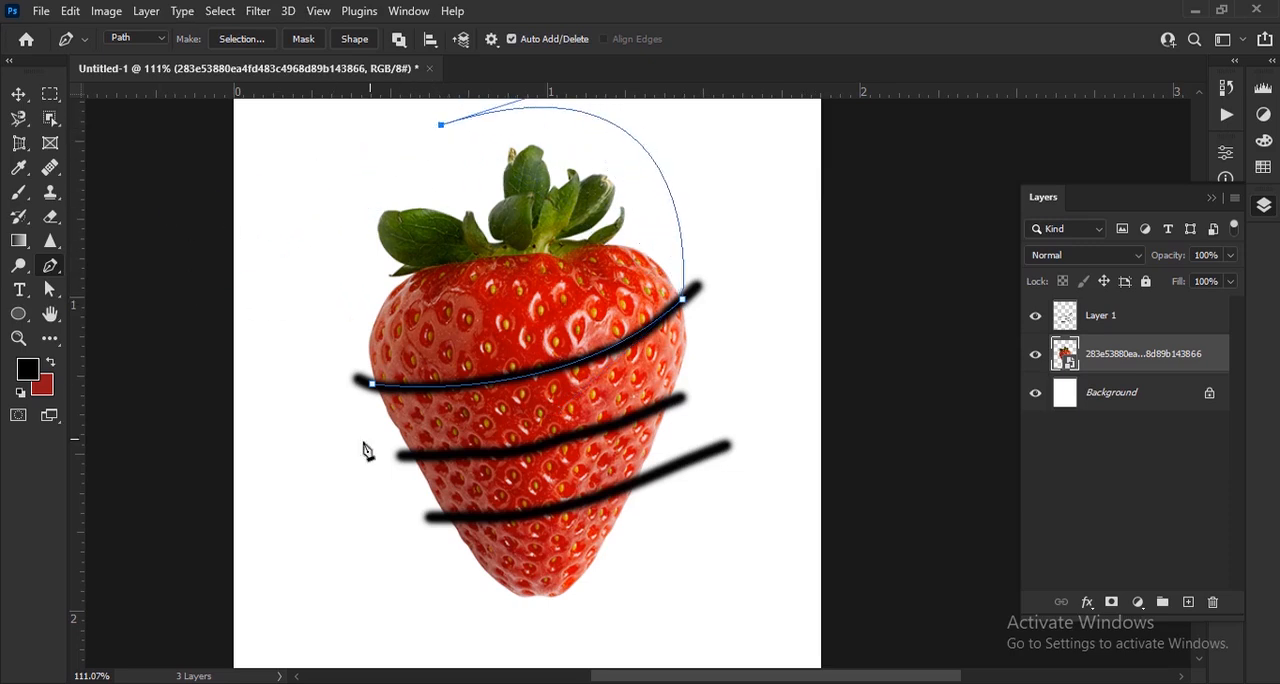
drag(374, 385, 587, 376)
Convert the path around the strawberry's upper part to a selection and copy that part to a new layer
right_click(389, 378)
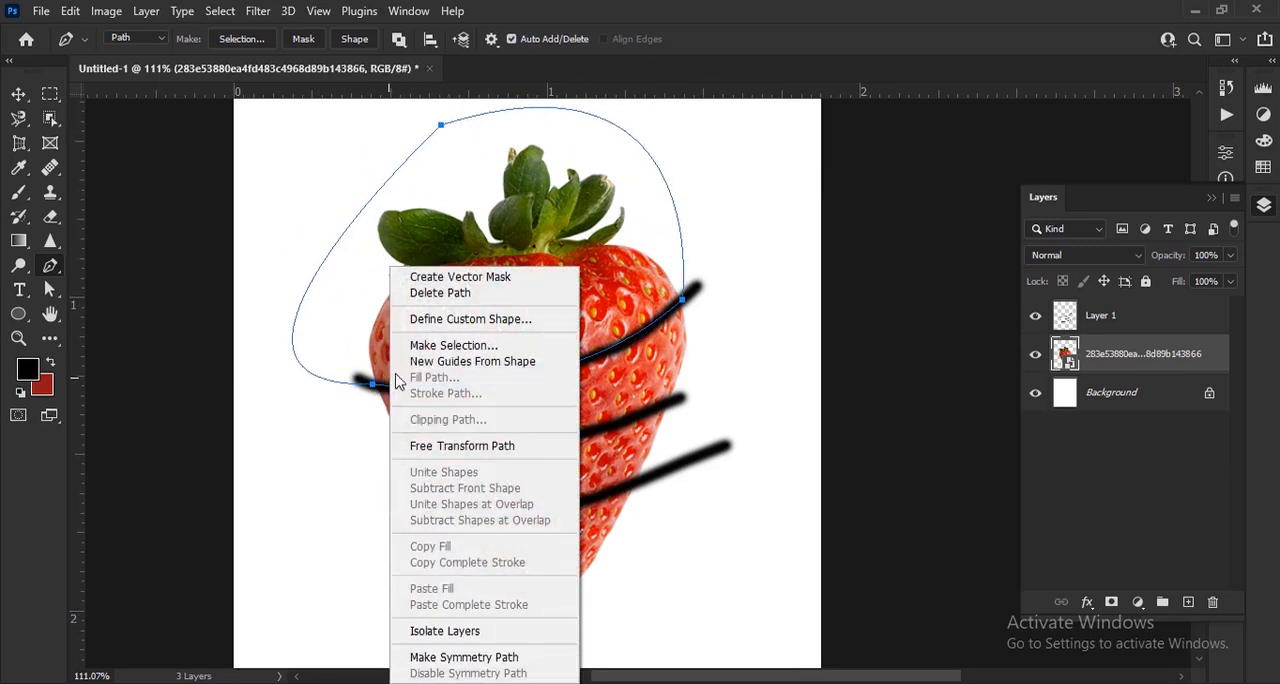
click(453, 345)
click(748, 167)
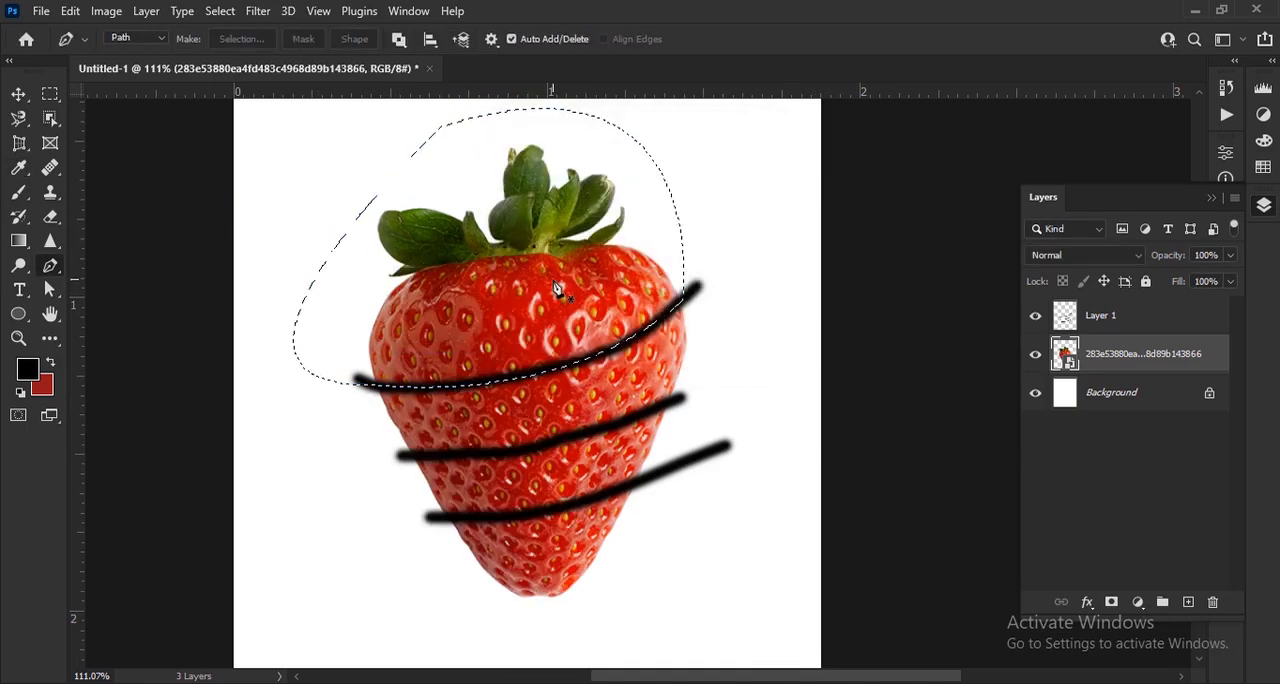
key(ctrl+j)
On the strawberry image layer, draw a closed pen path around the band between the top and middle guide strokes
click(1133, 393)
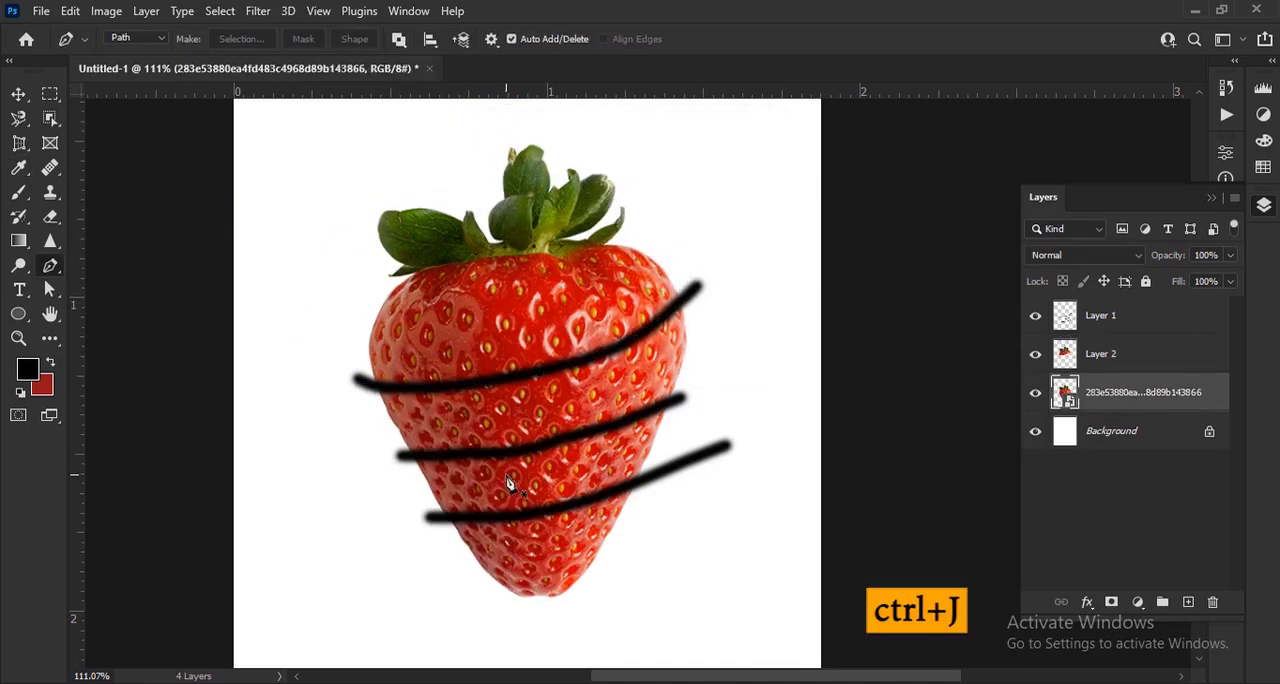
click(372, 386)
drag(683, 302, 801, 198)
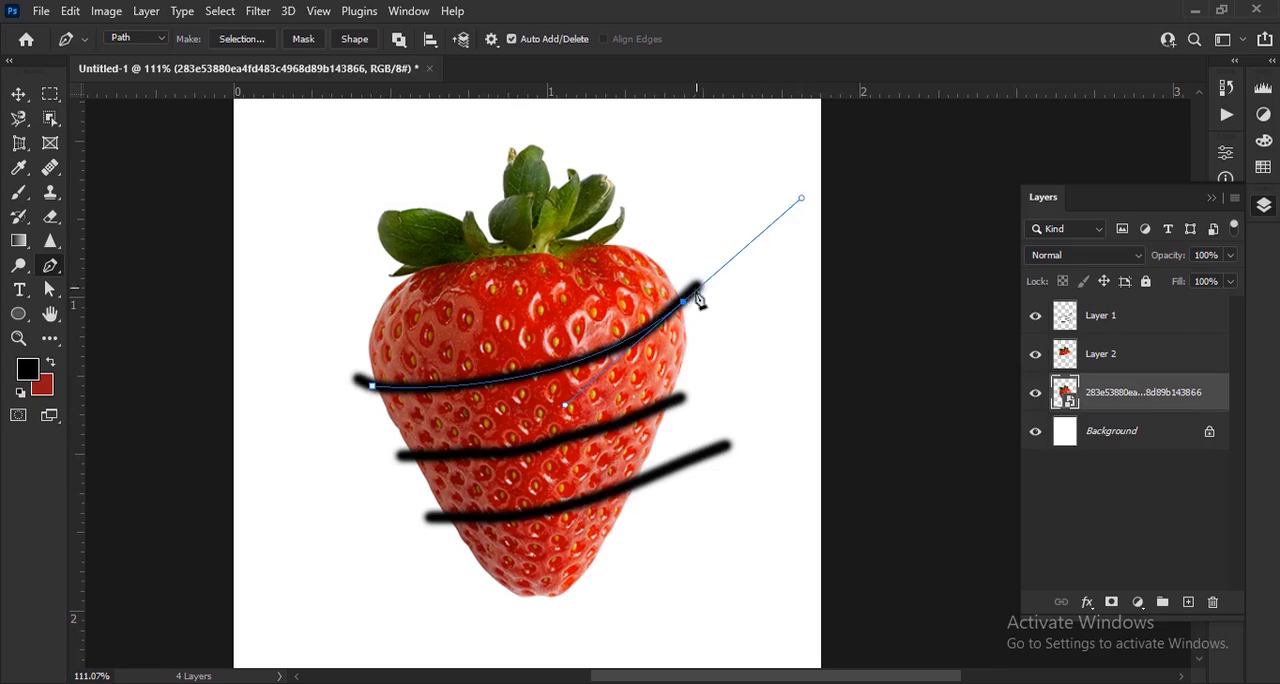
alt+click(683, 302)
drag(673, 400, 631, 421)
alt+click(673, 400)
drag(408, 456, 257, 447)
alt+click(408, 457)
click(372, 386)
Turn the path between the top and middle strokes into a selection and copy that slice to a new layer
right_click(417, 392)
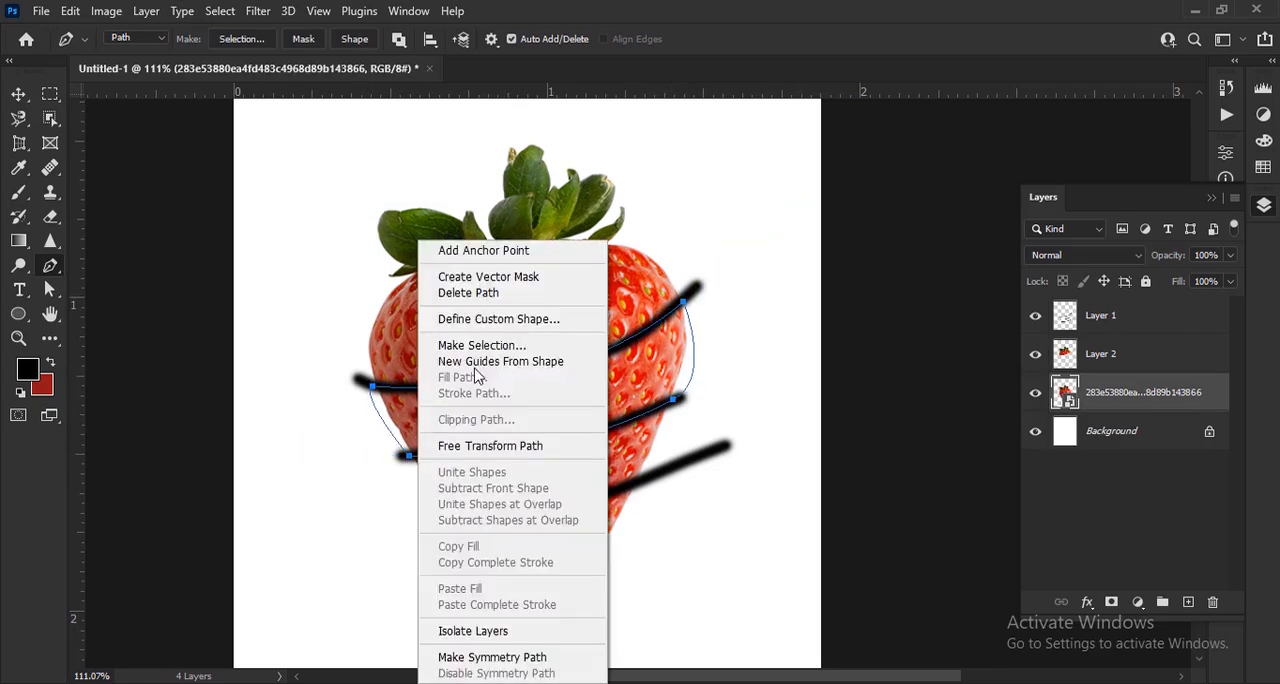
click(480, 345)
key(Return)
key(ctrl+j)
On the strawberry image layer, draw a closed pen path around the band between the middle and bottom guide strokes
click(1117, 435)
key(ctrl+plus)
click(378, 411)
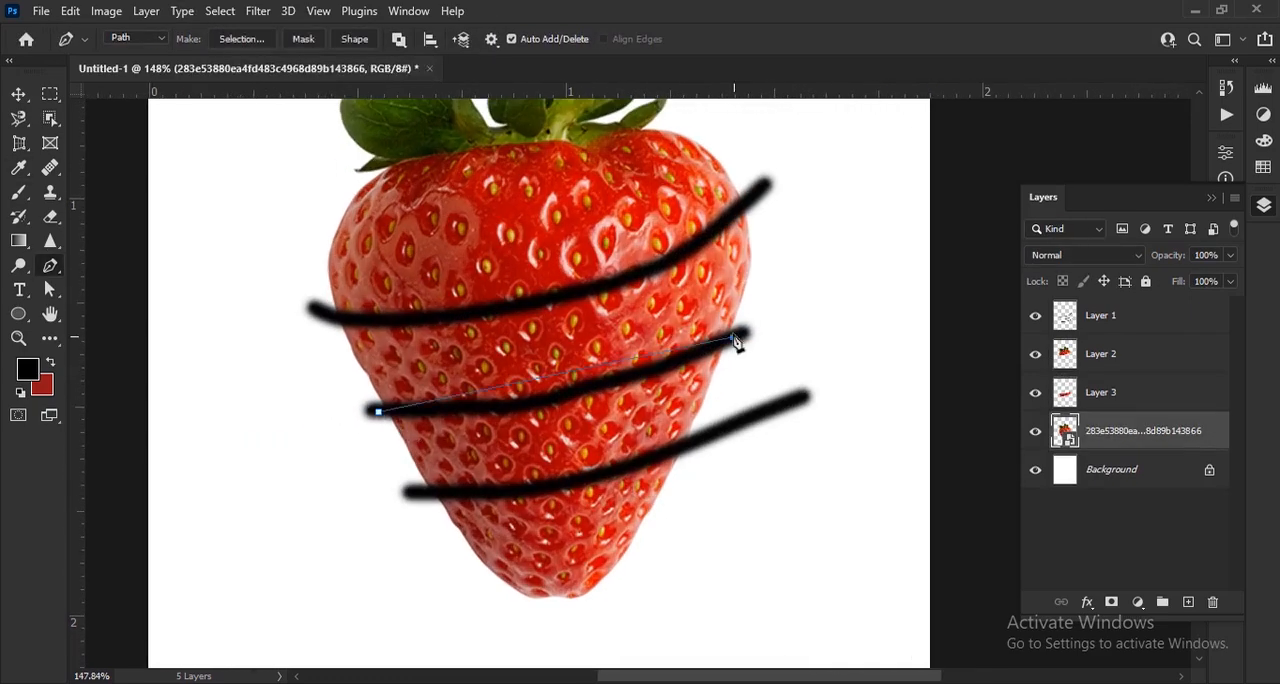
drag(735, 338, 877, 256)
alt+click(733, 338)
click(690, 444)
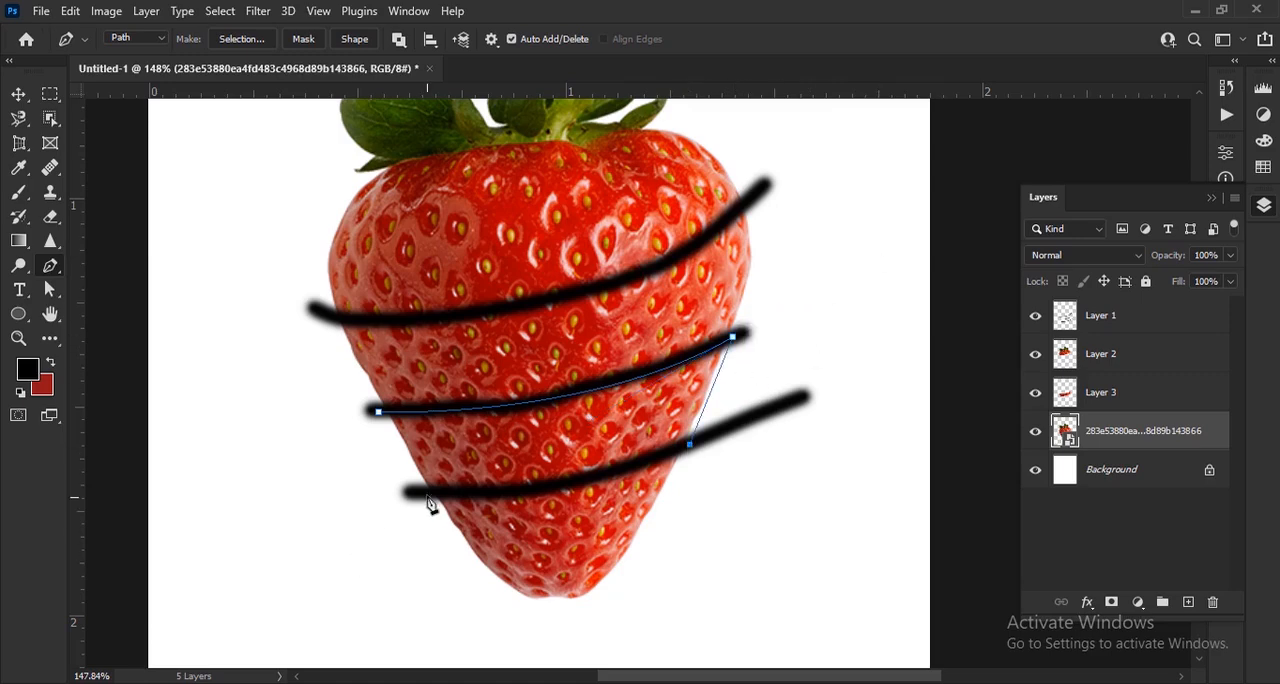
drag(428, 493, 276, 483)
click(378, 411)
Turn the path between the middle and bottom strokes into a selection and copy that slice to a new layer
right_click(486, 440)
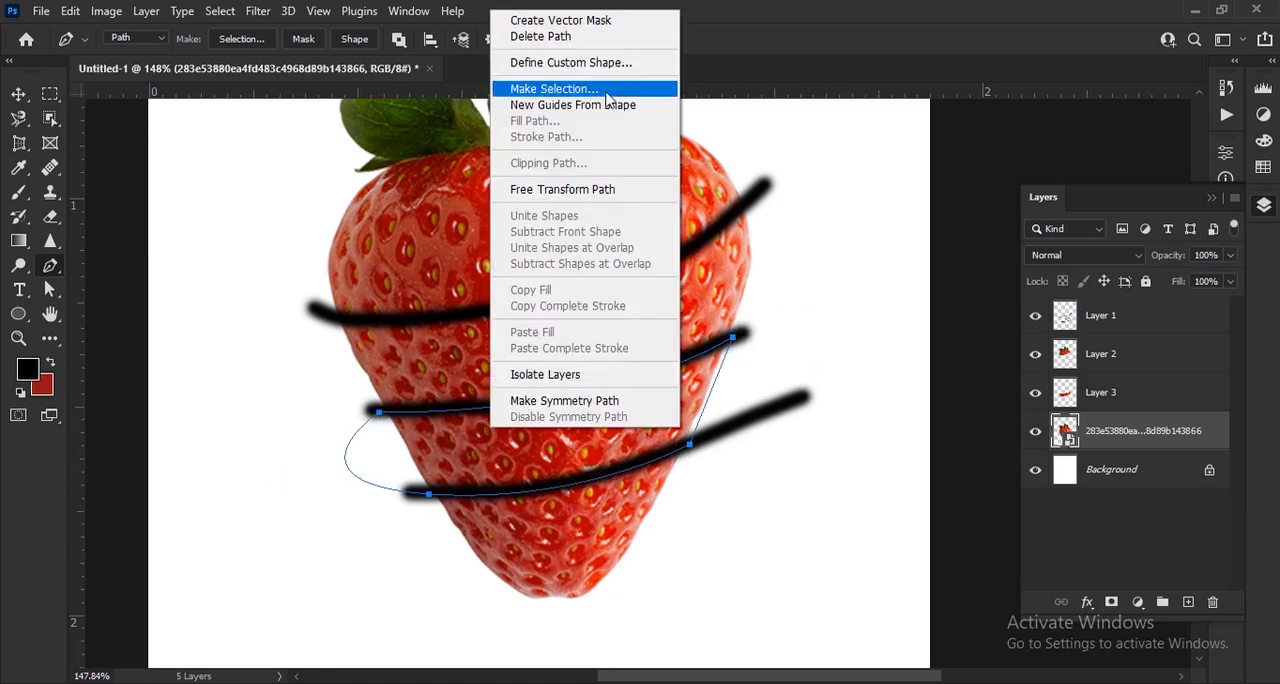
click(571, 86)
key(Return)
key(ctrl+j)
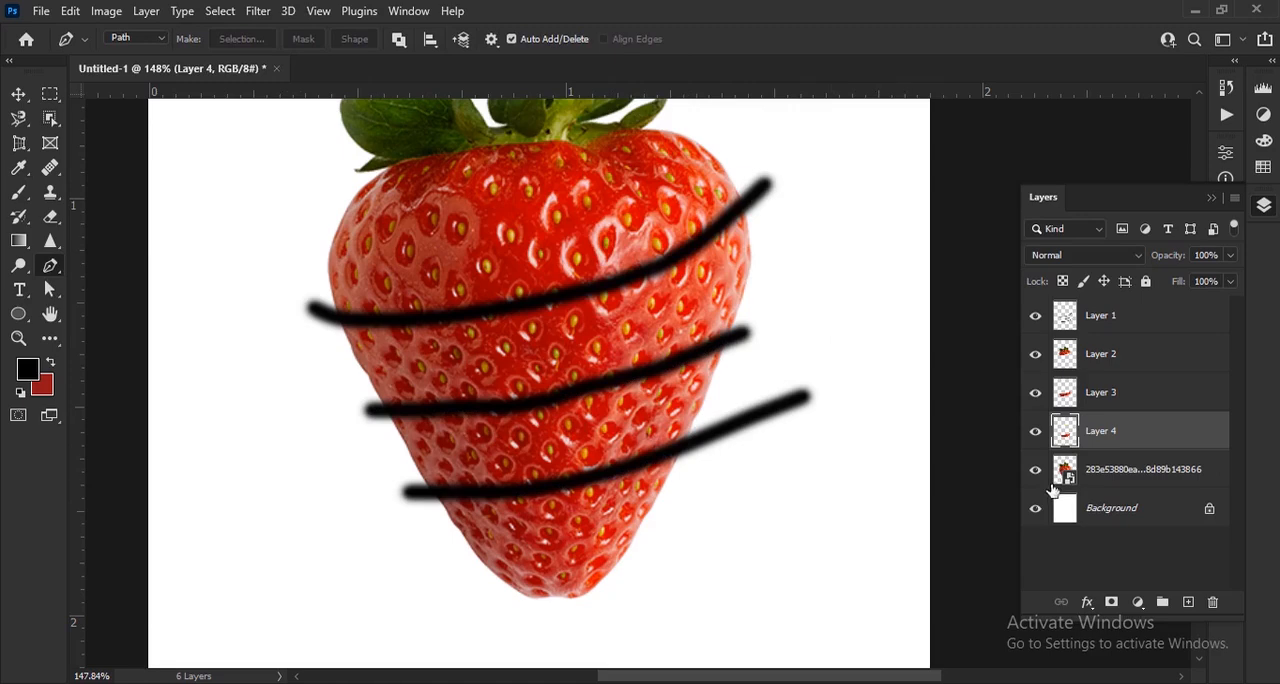
On the strawberry image layer, draw a closed pen path from the bottom guide stroke around the strawberry's tip
click(1128, 478)
key(ctrl+plus)
scroll(380, 423, down, 2)
click(375, 418)
drag(720, 352, 904, 263)
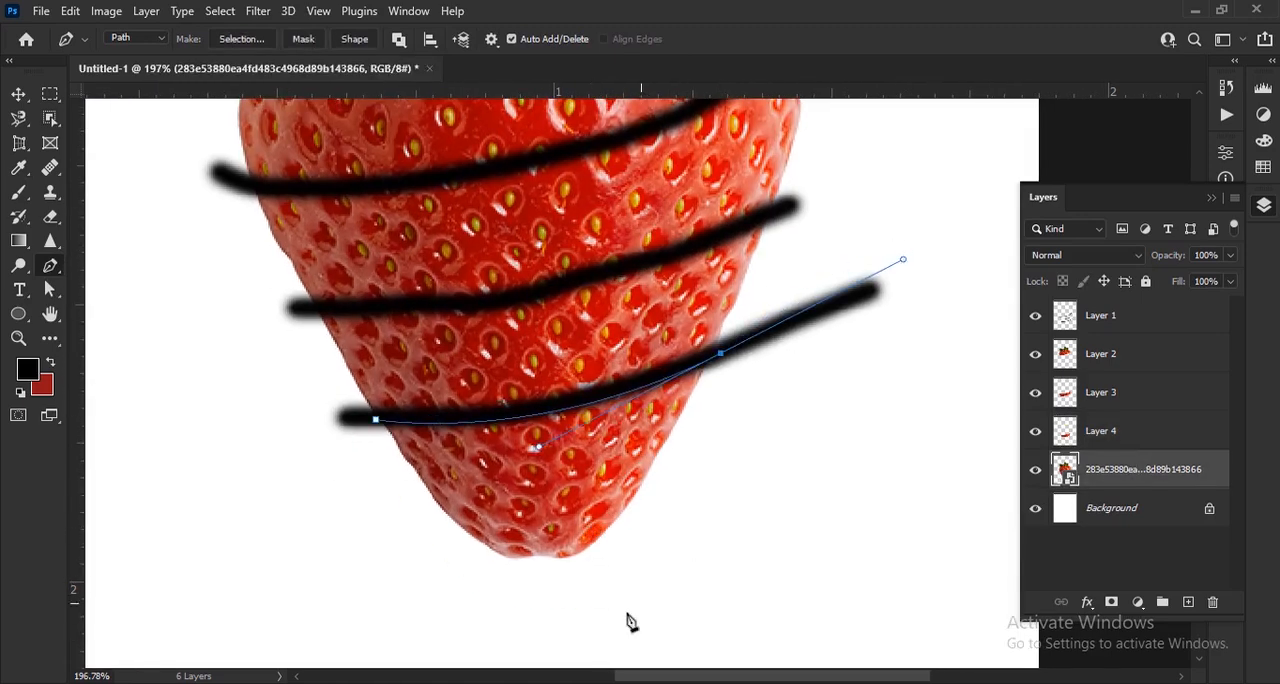
click(609, 628)
click(346, 541)
click(375, 419)
Turn the path around the strawberry's tip into a selection and copy the tip to a new layer
right_click(411, 434)
click(480, 314)
key(Return)
key(ctrl+j)
Delete Layer 1 with the black guide strokes and hide the original strawberry image layer
key(v)
key(ctrl+0)
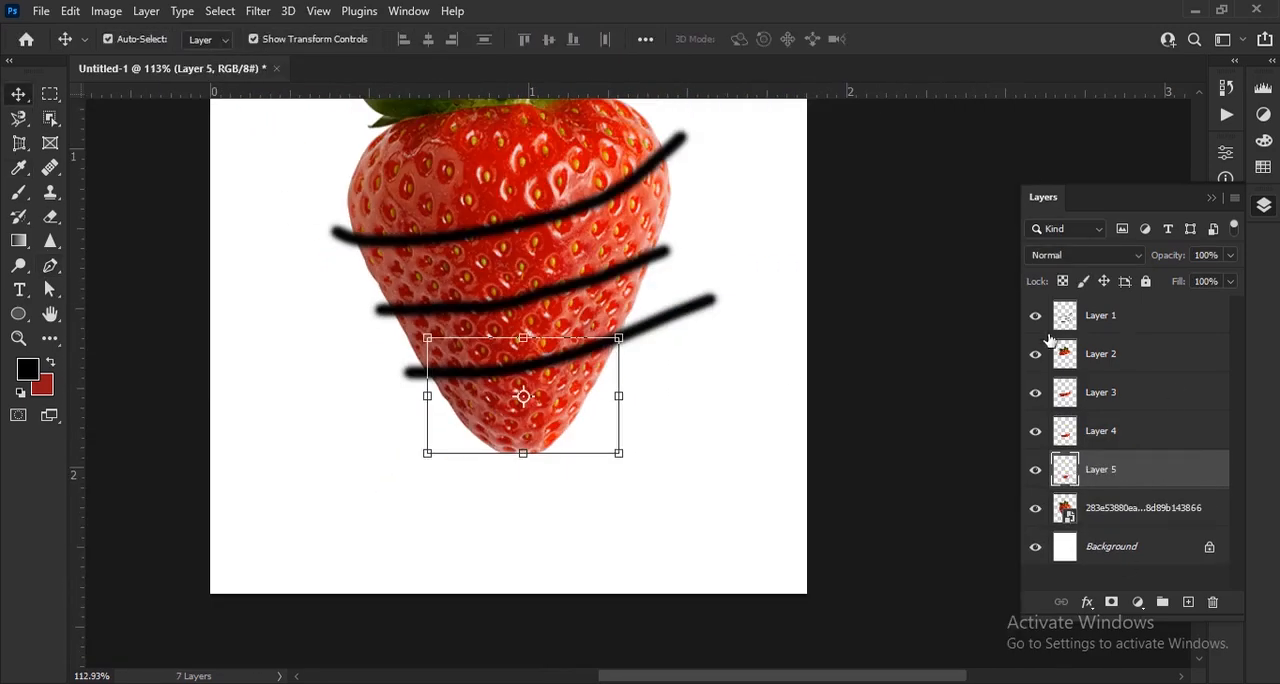
drag(1100, 315, 1213, 601)
click(1036, 471)
scroll(1123, 456, down, 3)
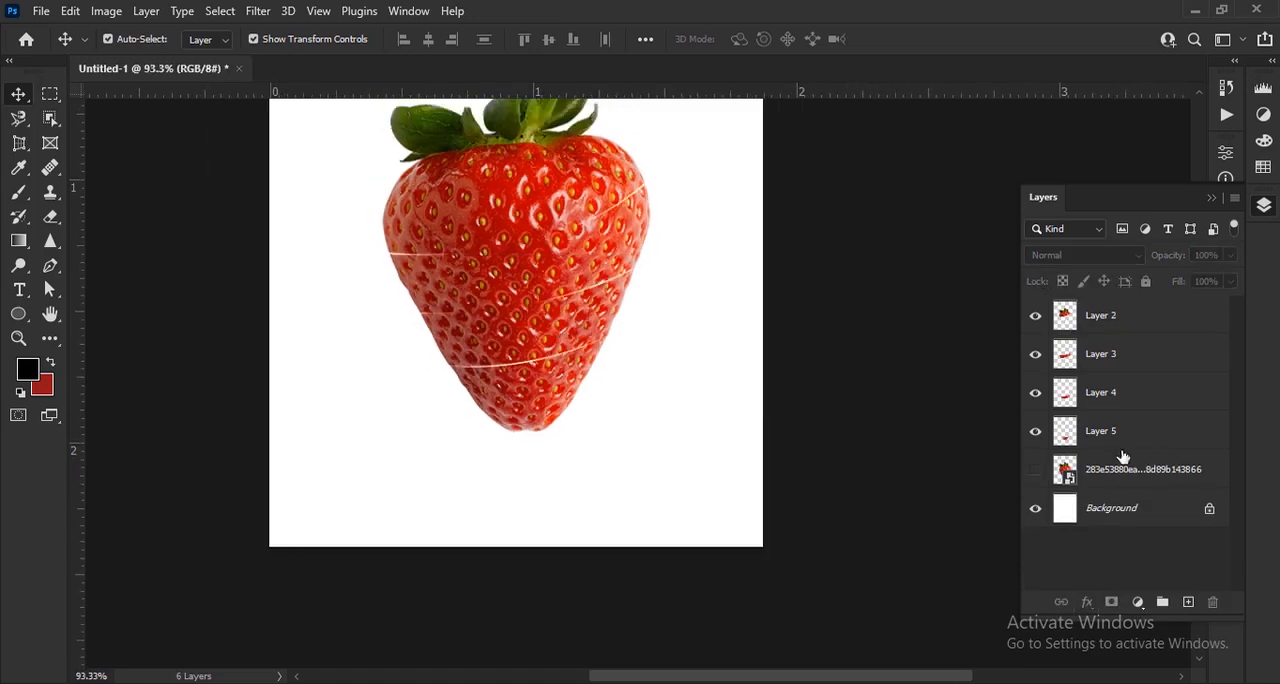
Move the upper strawberry slices upward to open gaps between the cut pieces
scroll(645, 475, up, 3)
drag(664, 283, 652, 241)
drag(686, 368, 685, 338)
Rotate the strawberry tip slice on Layer 5 by about -10.2° and apply the transform
click(704, 436)
scroll(704, 436, up, 3)
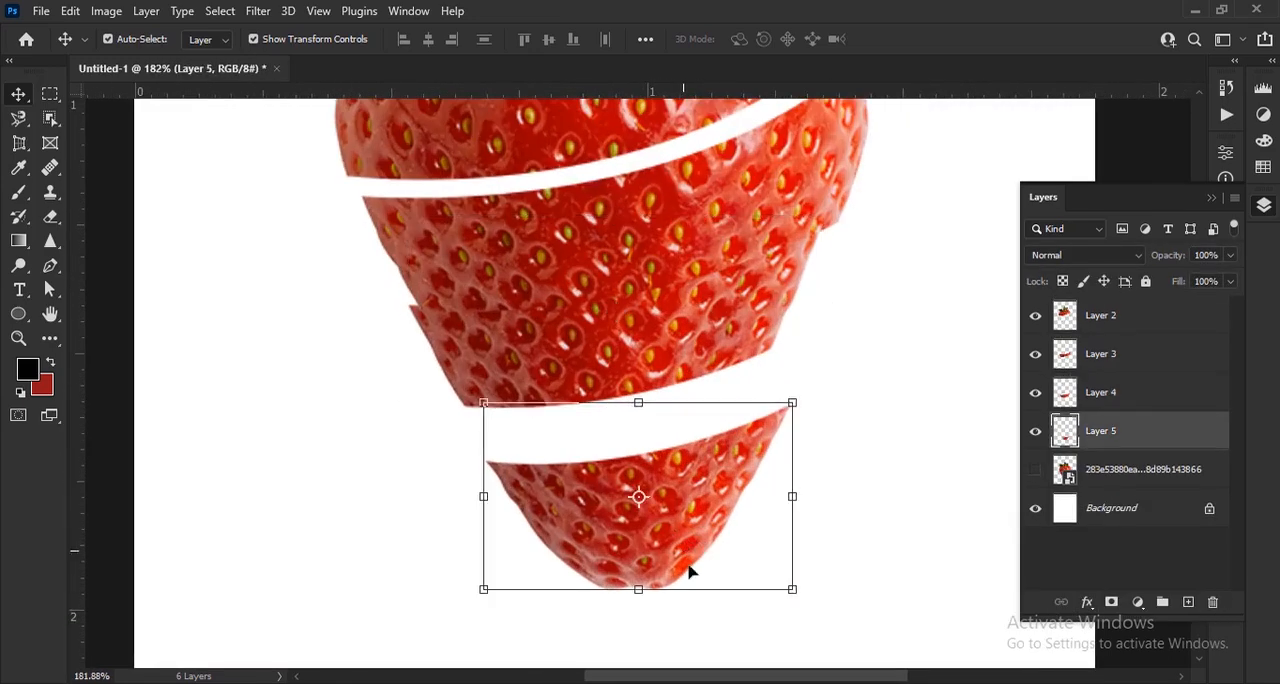
drag(783, 523, 831, 506)
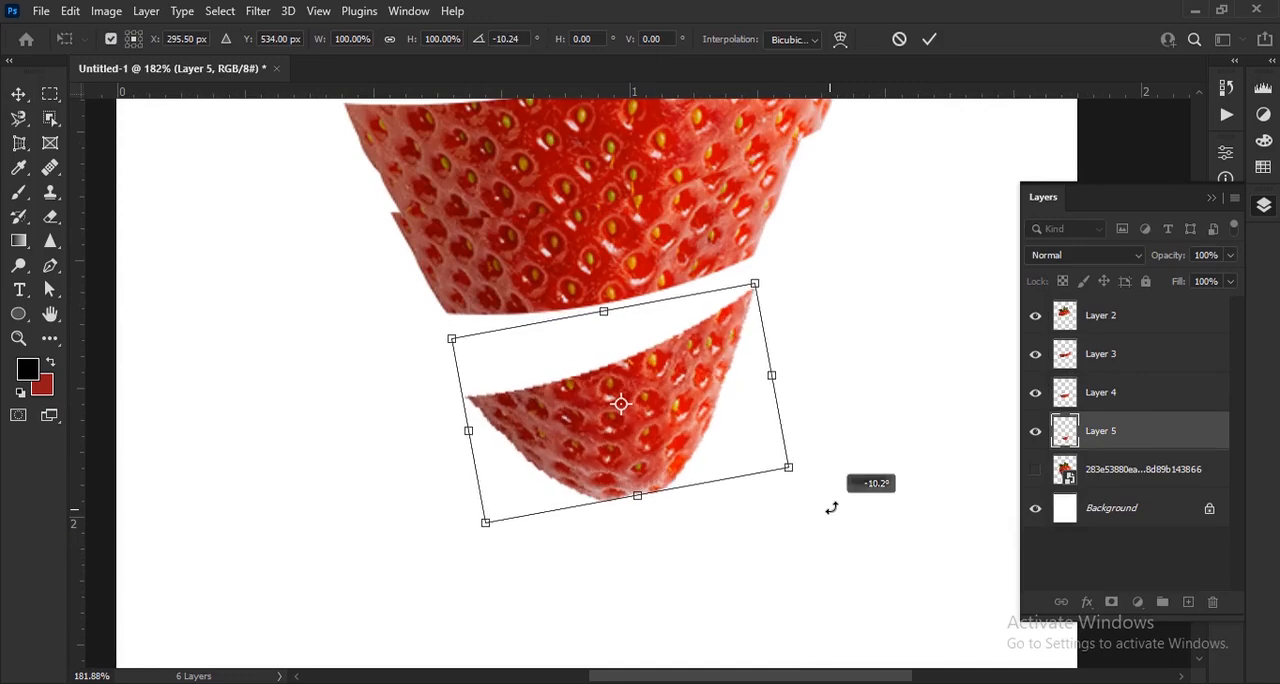
click(929, 39)
Separate the third slice on Layer 4 from the second, rotate it about -13.8° and place it just above the tip
drag(785, 340, 775, 416)
drag(626, 233, 614, 206)
drag(588, 330, 574, 357)
drag(344, 438, 380, 472)
drag(591, 388, 600, 443)
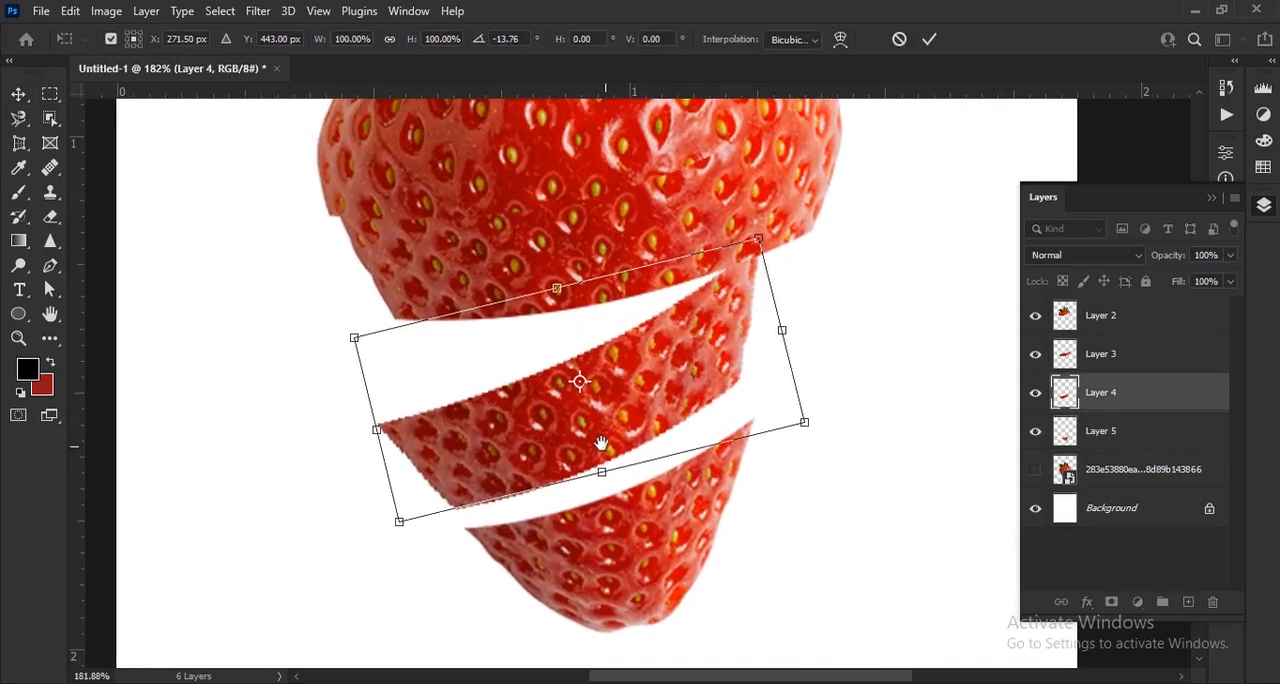
click(929, 42)
Move the top slice with the leaves upward to widen the gap above the second slice
drag(763, 346, 785, 506)
drag(689, 271, 675, 204)
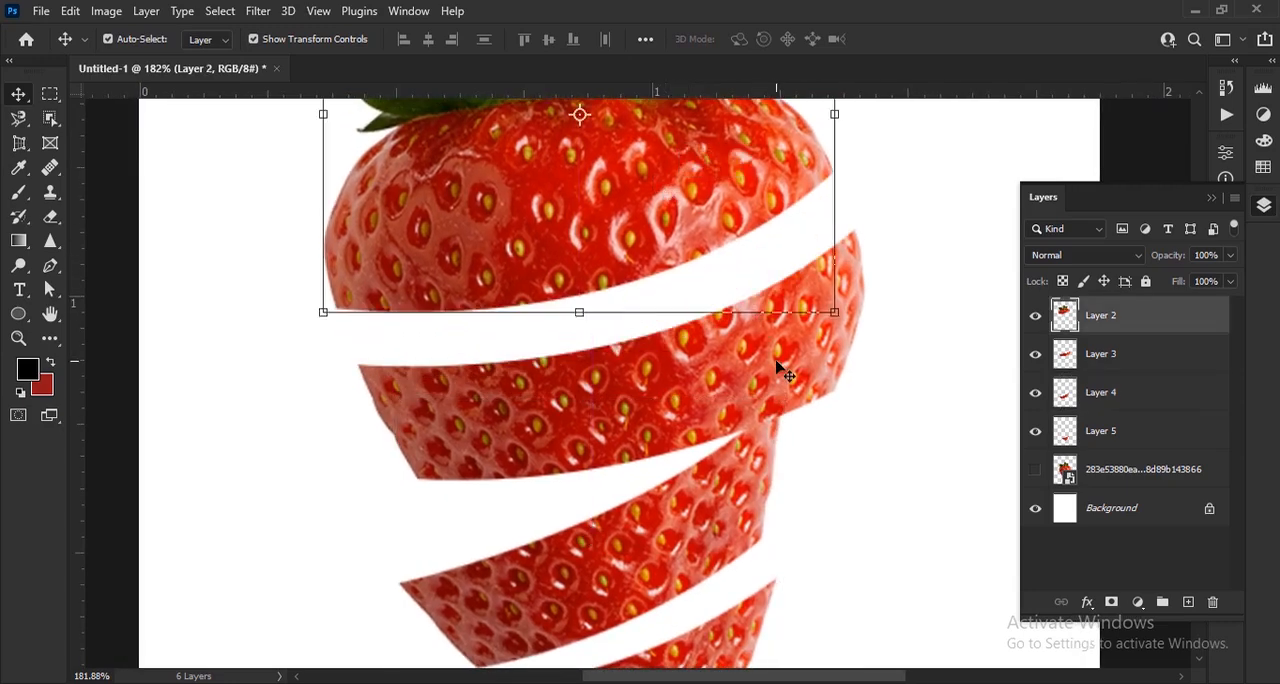
Reposition the third slice on Layer 4 and nudge it slightly up and left to even its gap with the tip
drag(785, 372, 727, 87)
scroll(670, 465, up, 1)
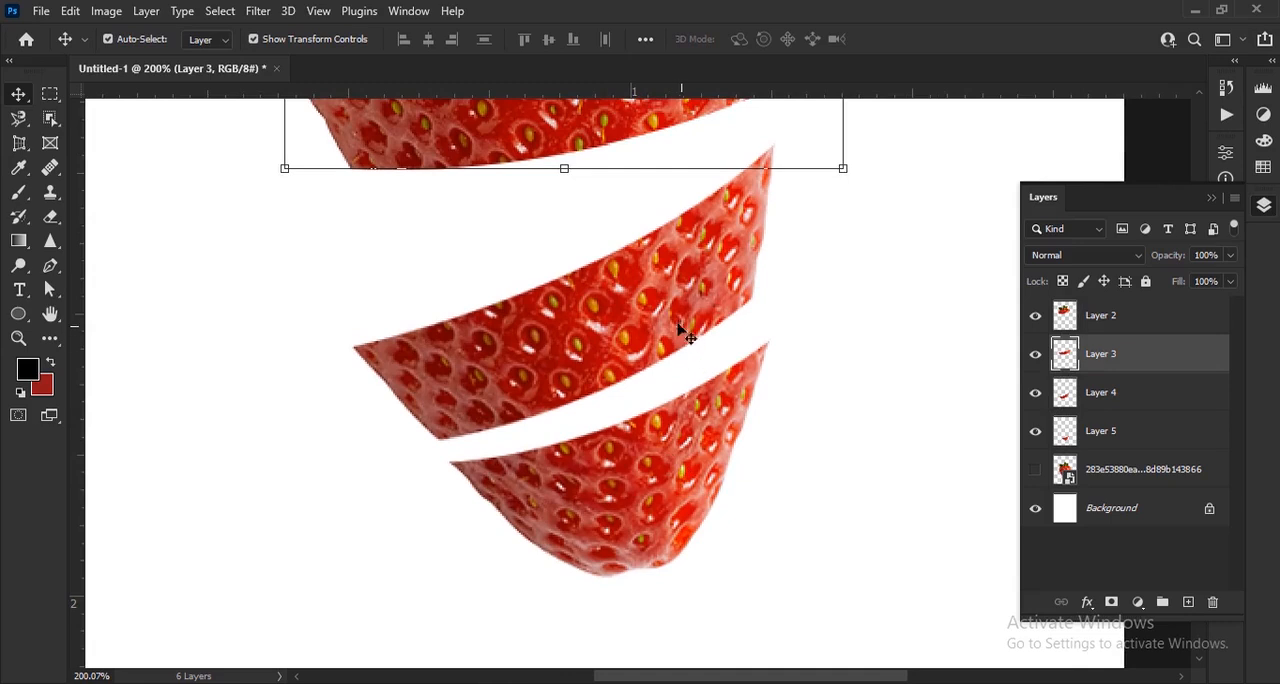
click(730, 306)
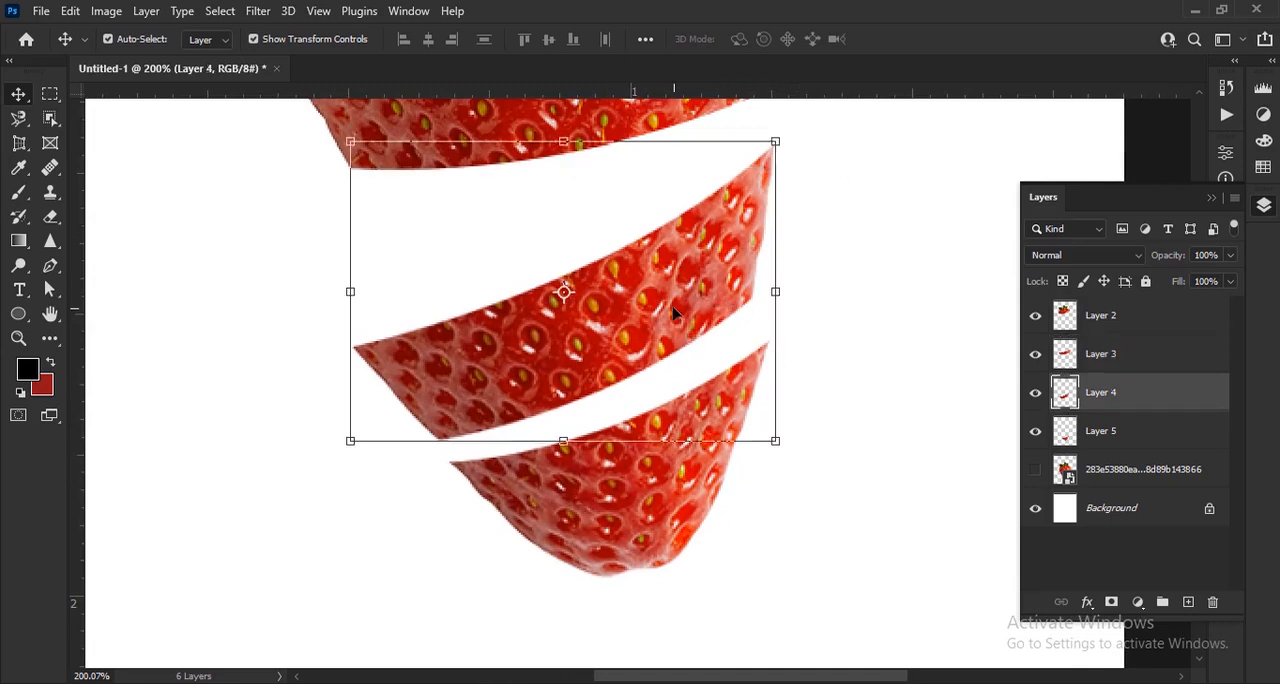
drag(673, 313, 684, 322)
scroll(654, 367, up, 3)
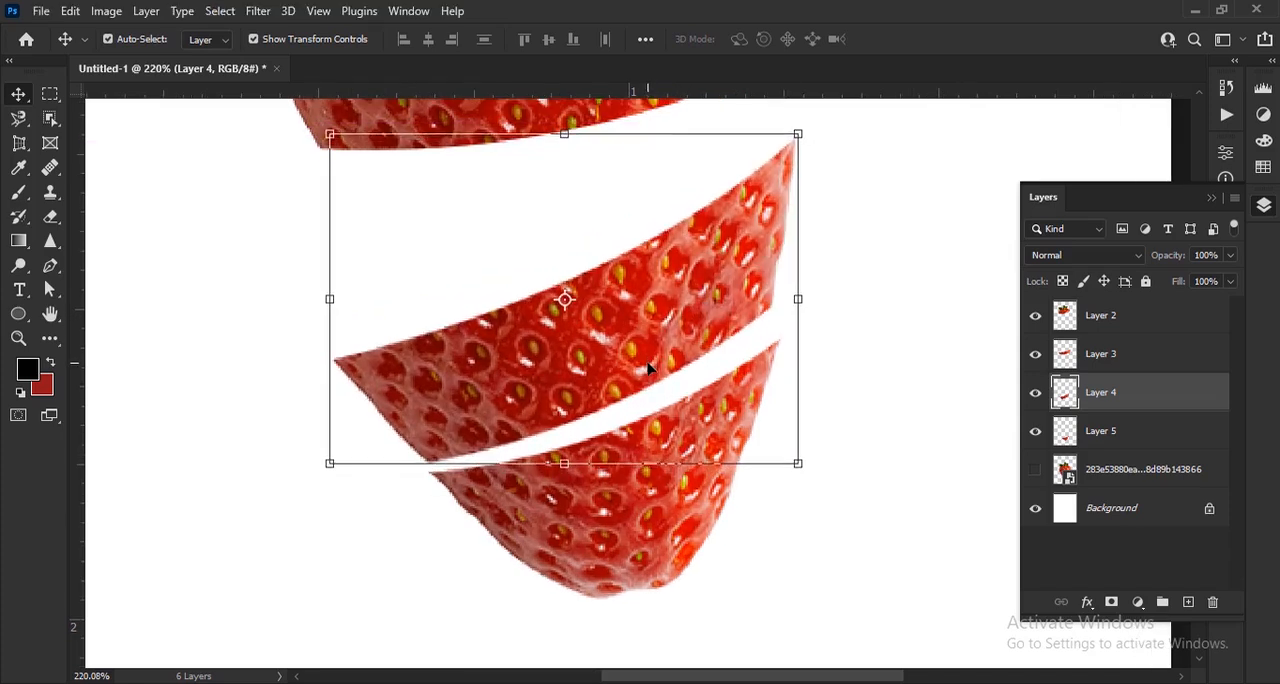
key(Left)
key(Left)
key(Left)
key(Left)
key(Left)
key(Left)
key(Up)
key(Up)
key(Up)
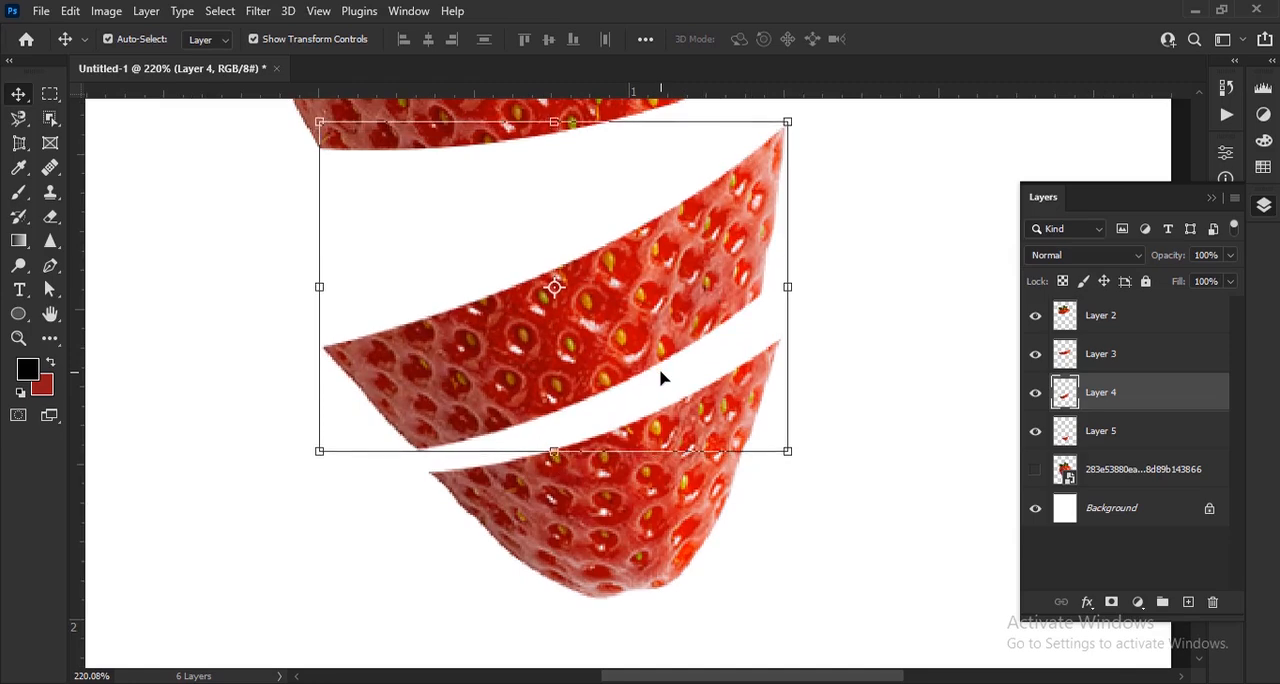
Move the second slice on Layer 3 down and left toward the third slice and rotate it about -2.8°
drag(629, 291, 673, 460)
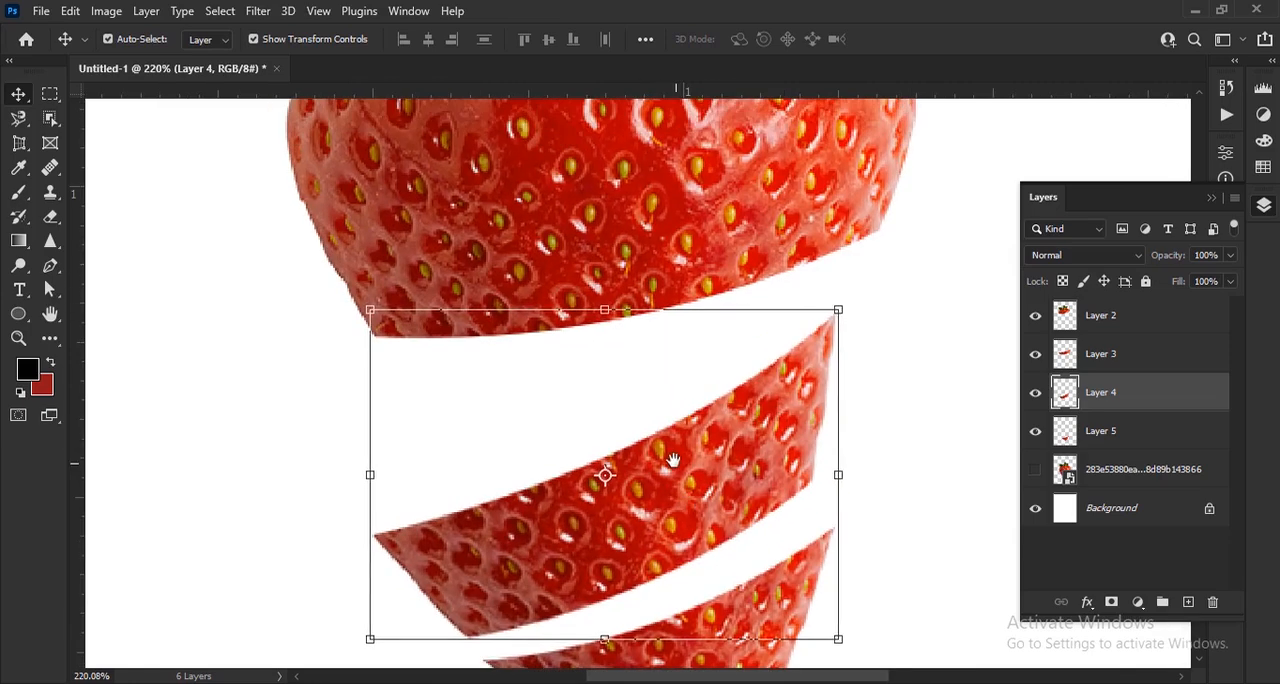
drag(740, 254, 685, 339)
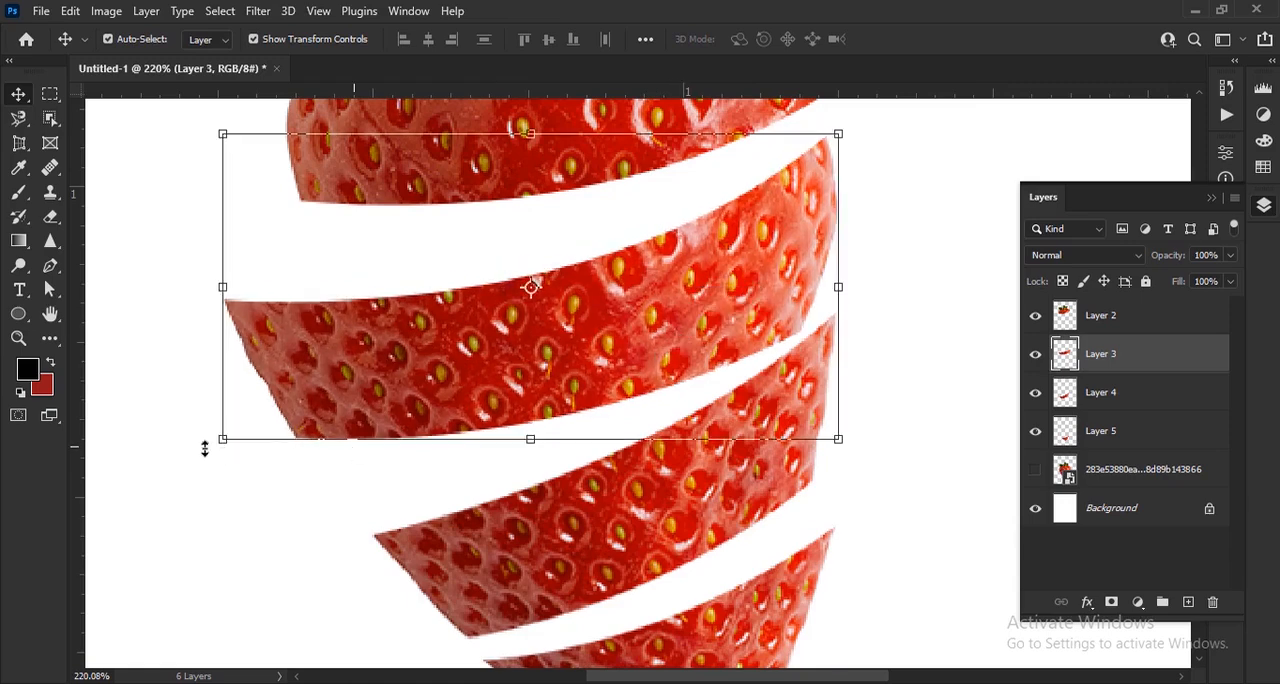
drag(212, 469, 215, 484)
drag(744, 279, 727, 306)
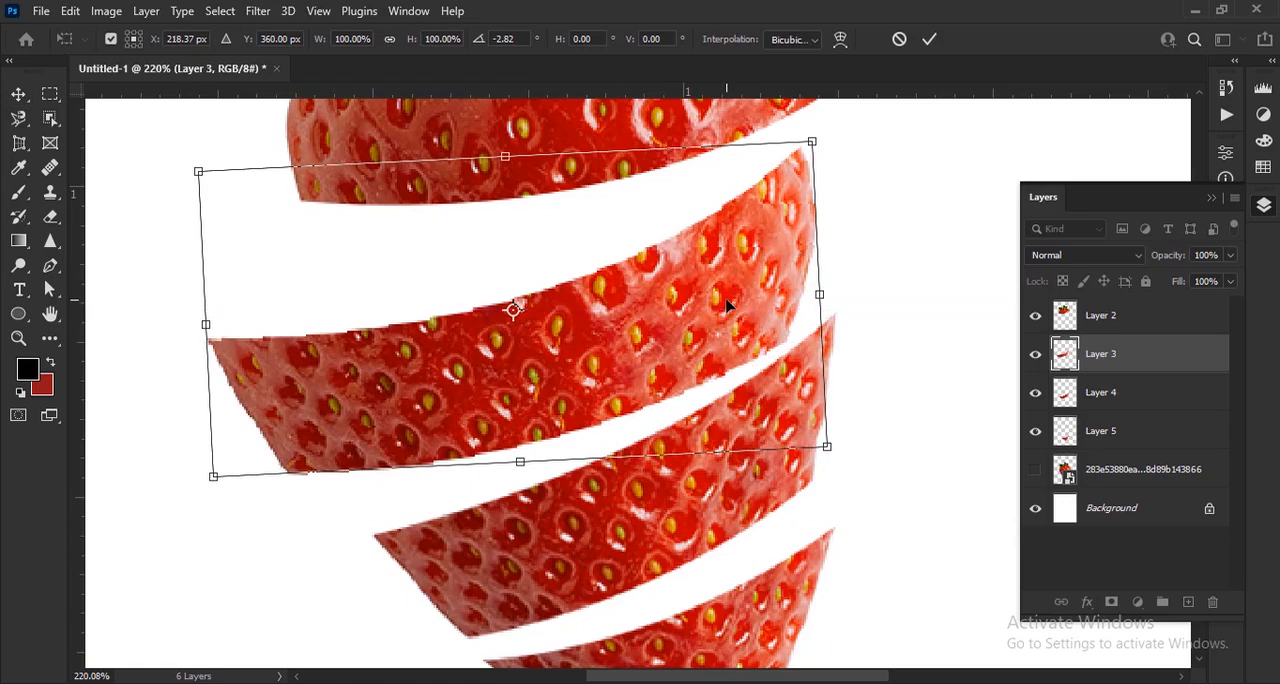
Fine-tune the rotated second slice's position with small nudges and apply the transform
key(Right)
key(Right)
key(Right)
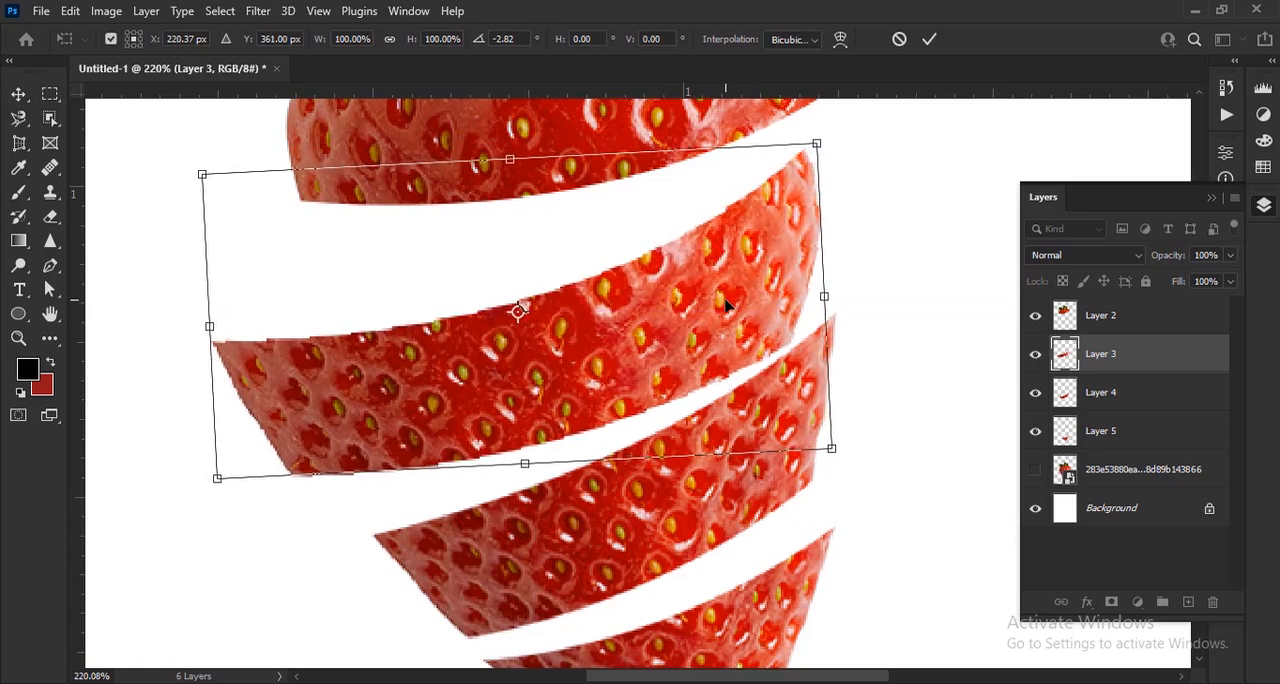
key(Up)
key(Up)
key(Left)
key(Left)
key(Down)
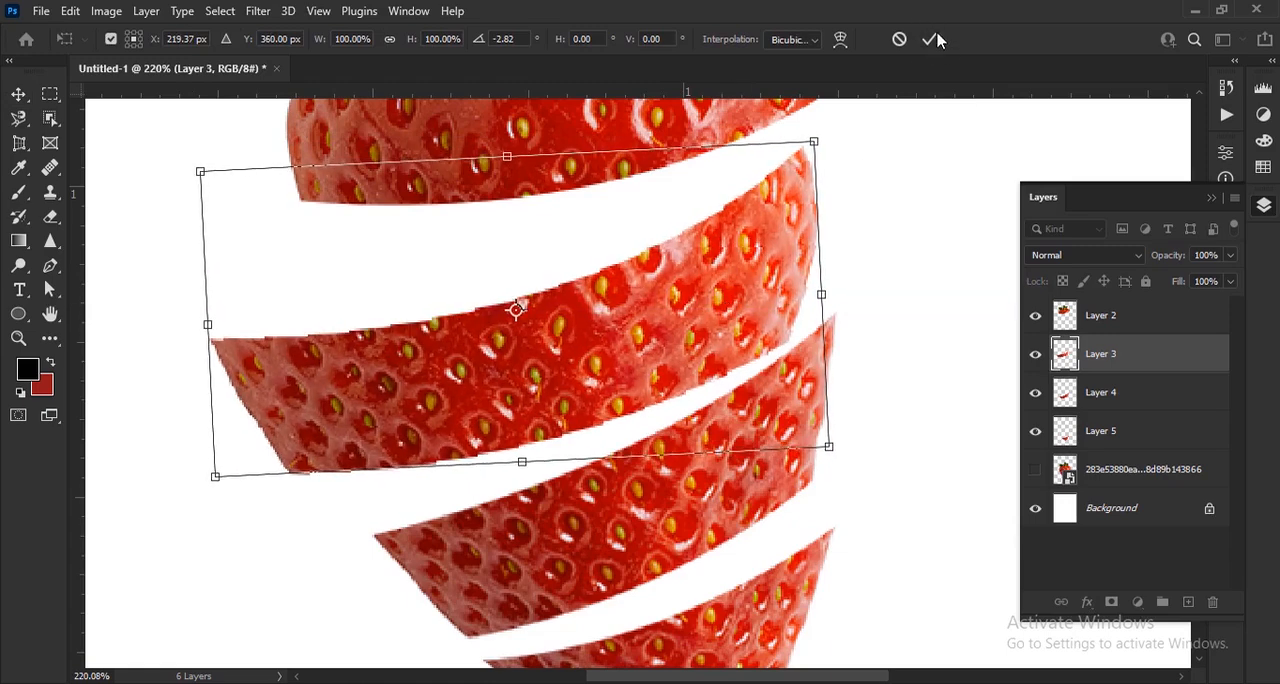
click(937, 38)
Rotate the top slice on Layer 2 counterclockwise, place it above the second slice, apply the transform and deselect it
drag(665, 307, 791, 457)
click(792, 264)
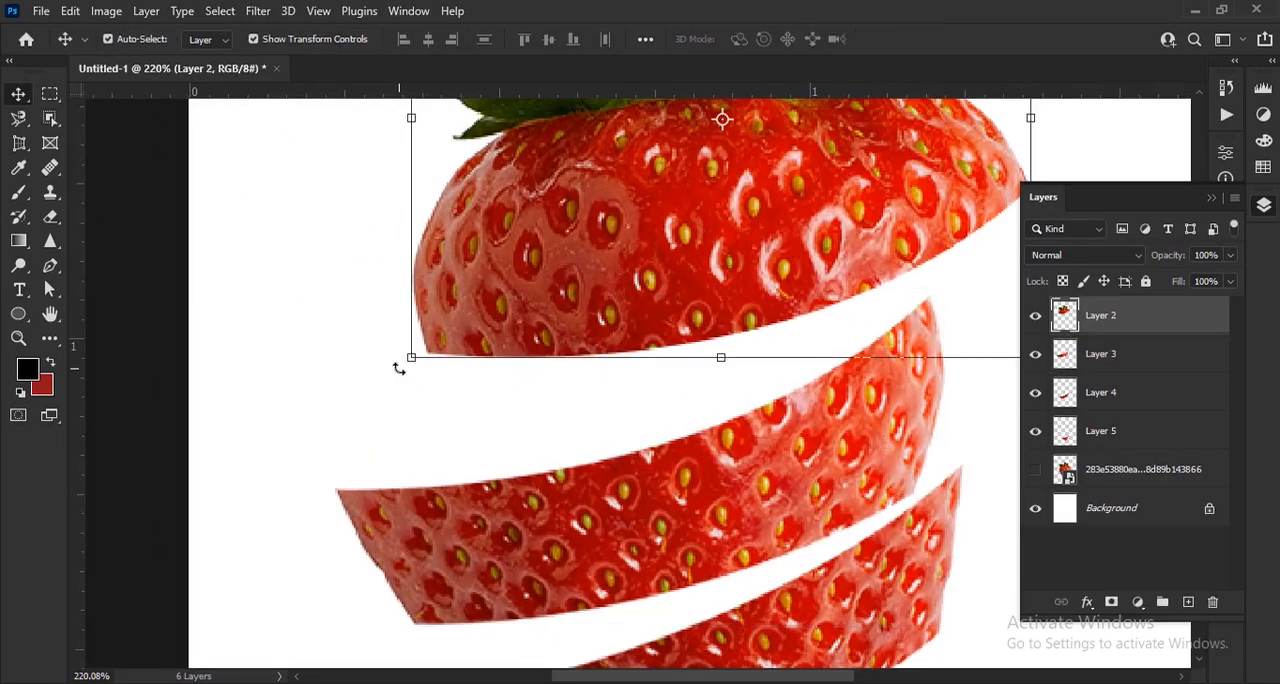
drag(399, 369, 424, 444)
drag(777, 241, 664, 262)
drag(306, 417, 338, 458)
drag(726, 234, 714, 192)
click(929, 39)
key(ctrl+0)
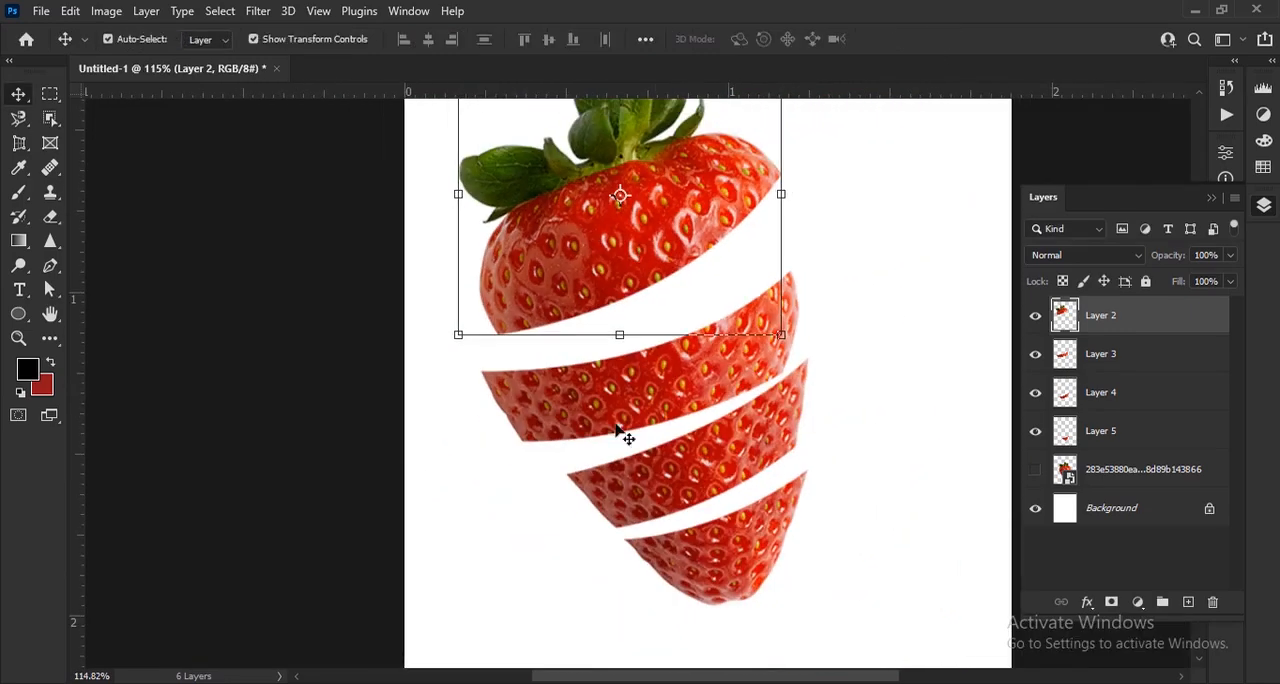
click(329, 428)
Create a new layer and place it directly beneath the tip slice's Layer 5
scroll(740, 598, up, 7)
drag(739, 512, 689, 526)
click(694, 522)
scroll(737, 498, up, 3)
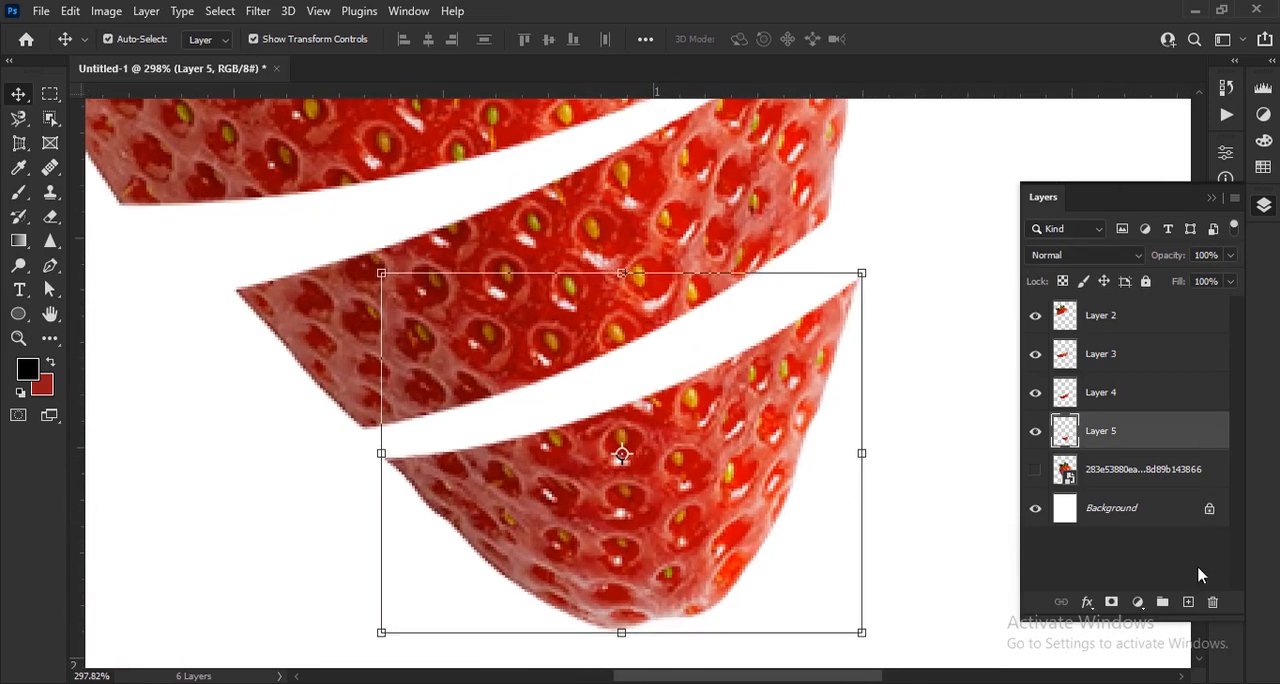
click(1187, 601)
drag(1123, 443, 1125, 493)
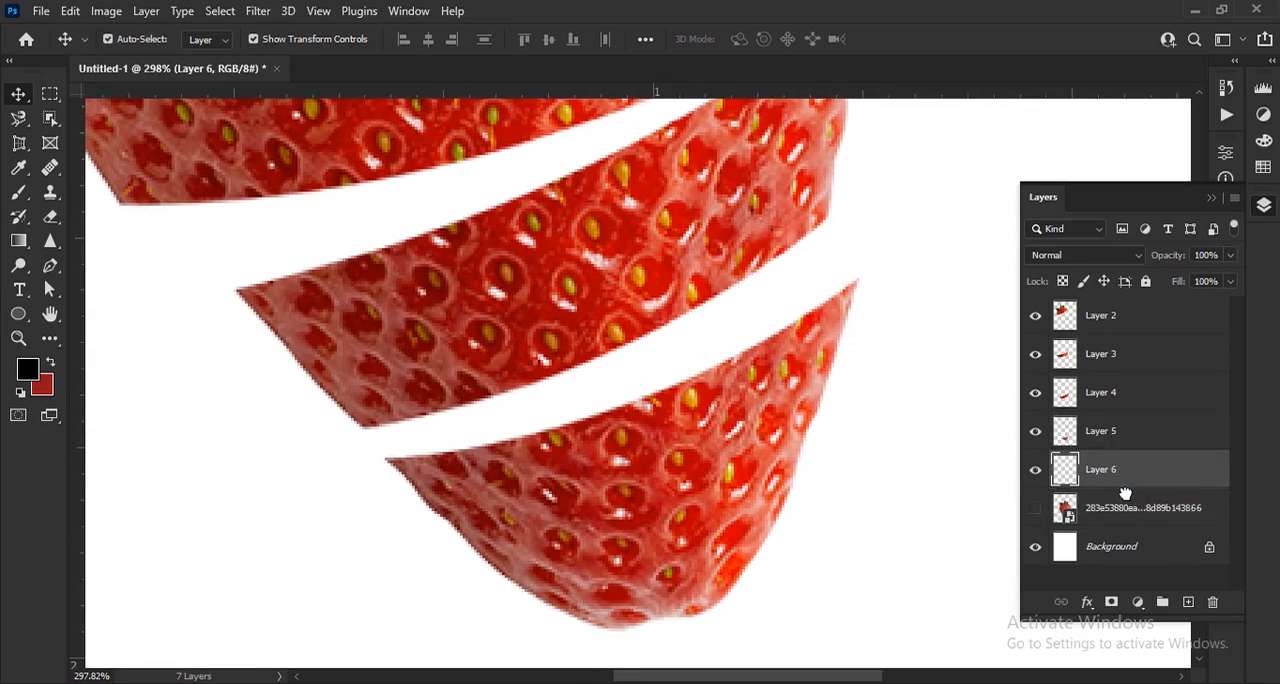
Swap the foreground and background colors and set the foreground to dark red #921719
click(50, 364)
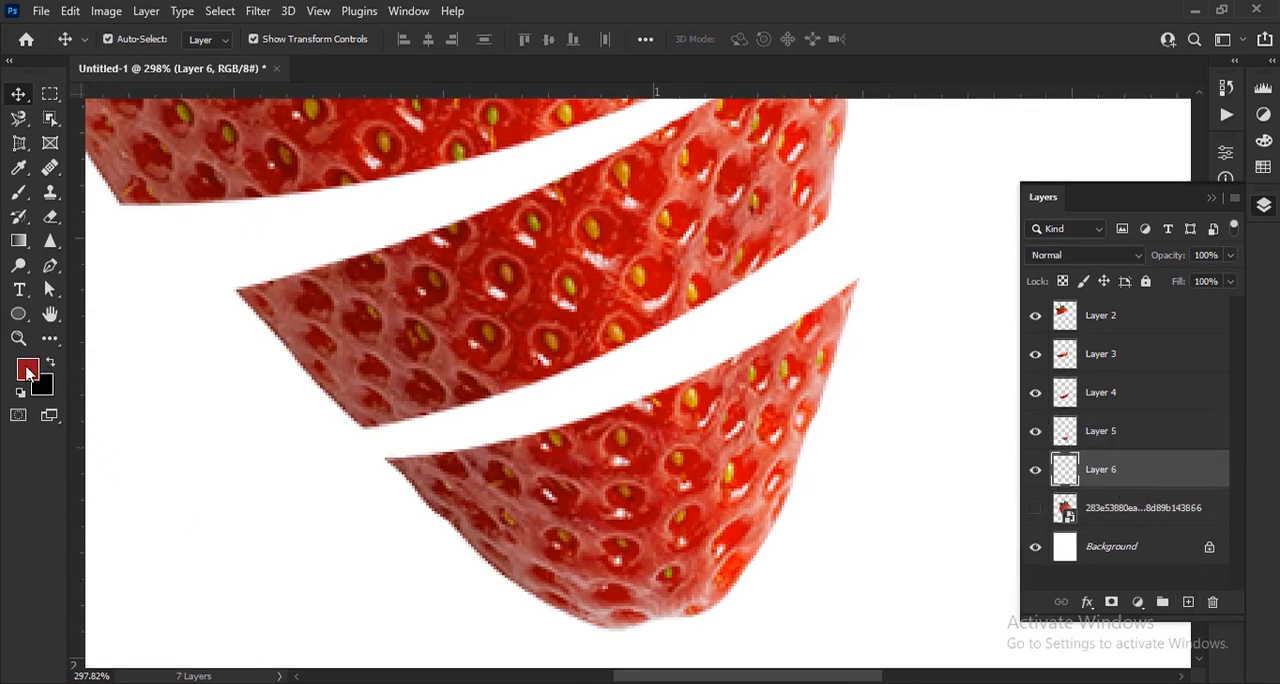
click(25, 368)
click(986, 329)
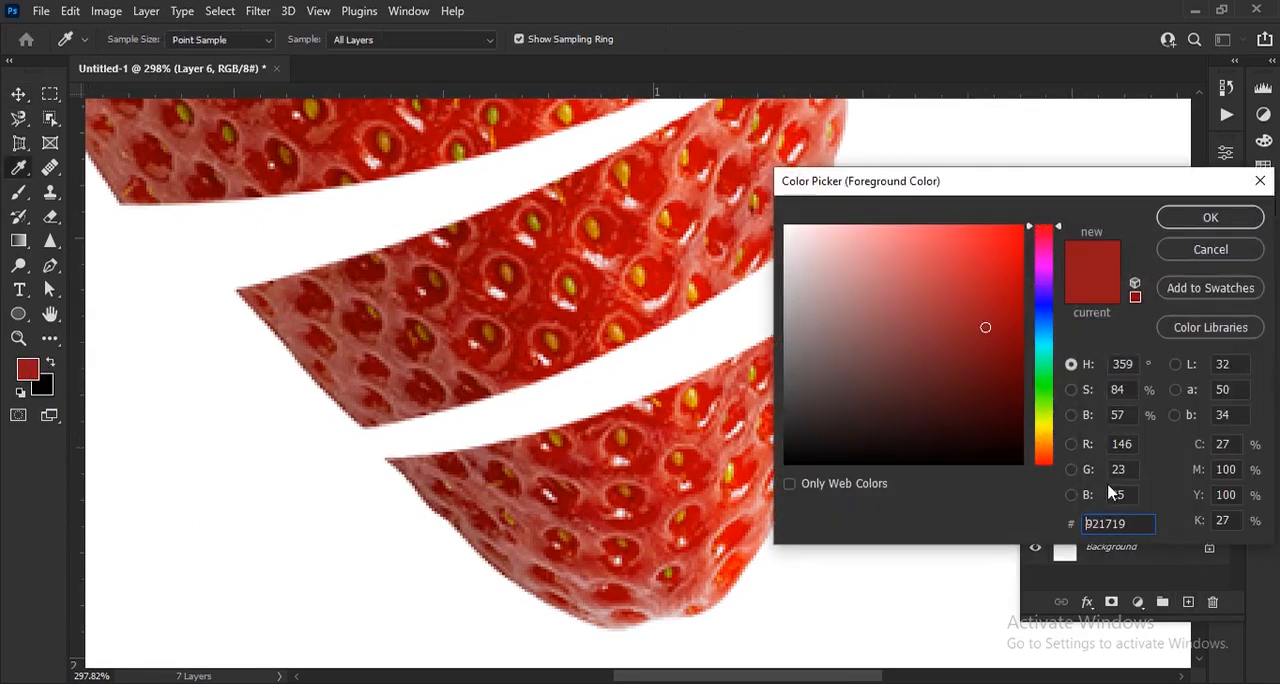
drag(1128, 523, 1049, 518)
click(1209, 218)
key(v)
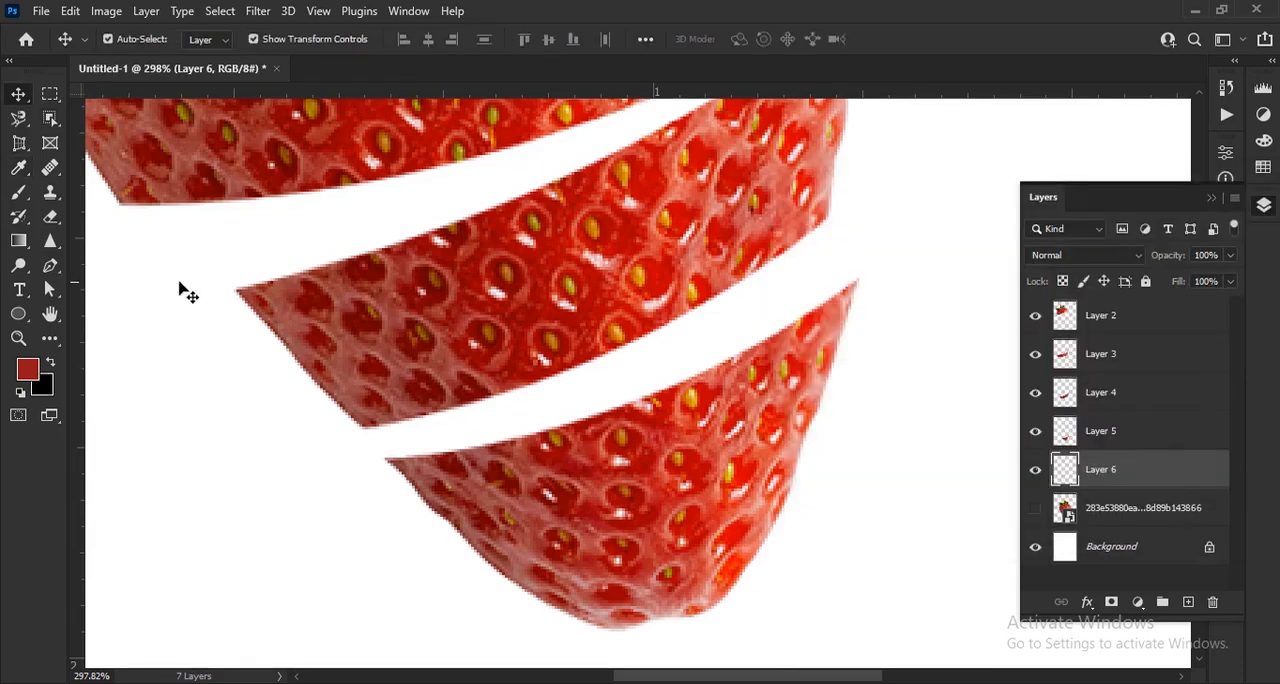
With the Pen tool in Shape mode, draw a closed dark red shape about 169 by 85 px behind the tip as its cut surface
right_click(50, 272)
click(125, 266)
click(145, 40)
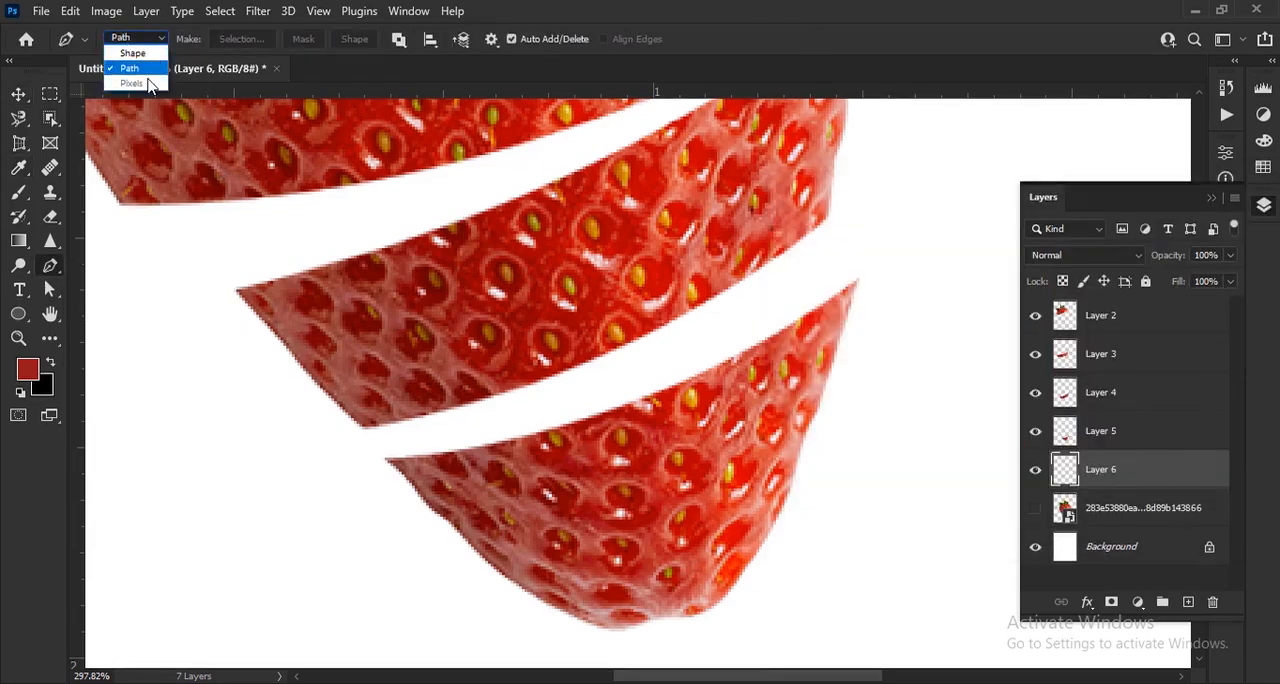
click(122, 48)
scroll(480, 490, up, 1)
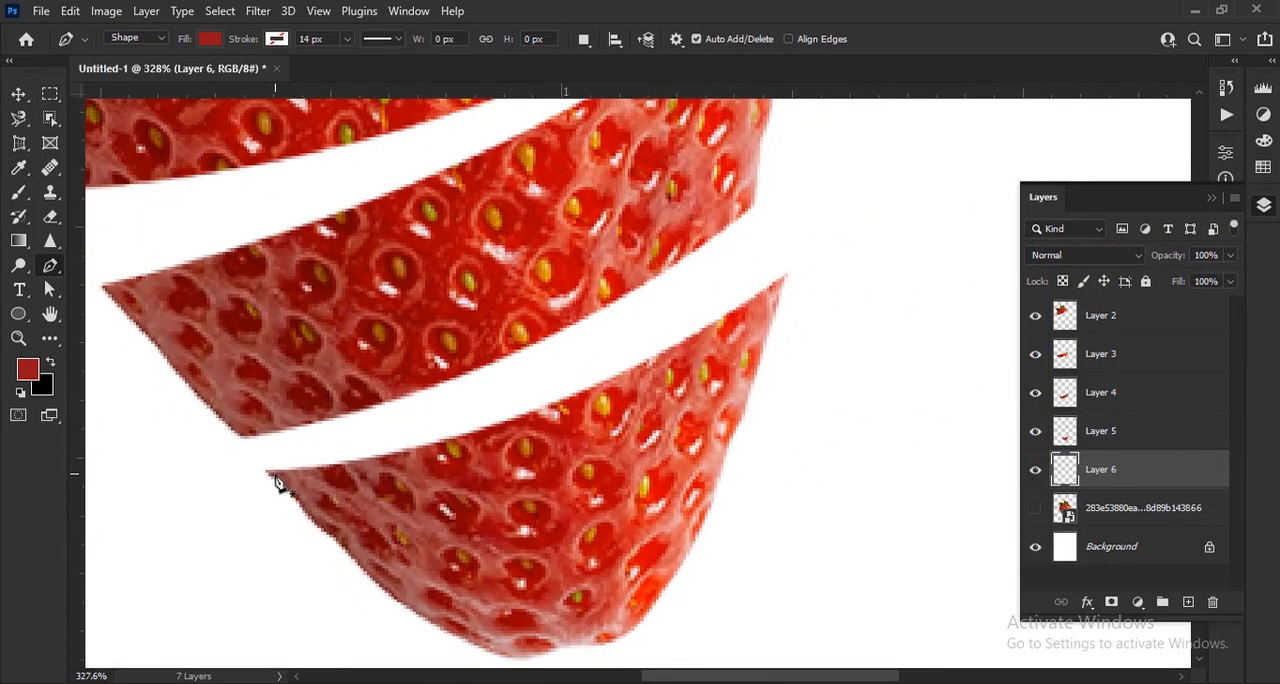
click(457, 440)
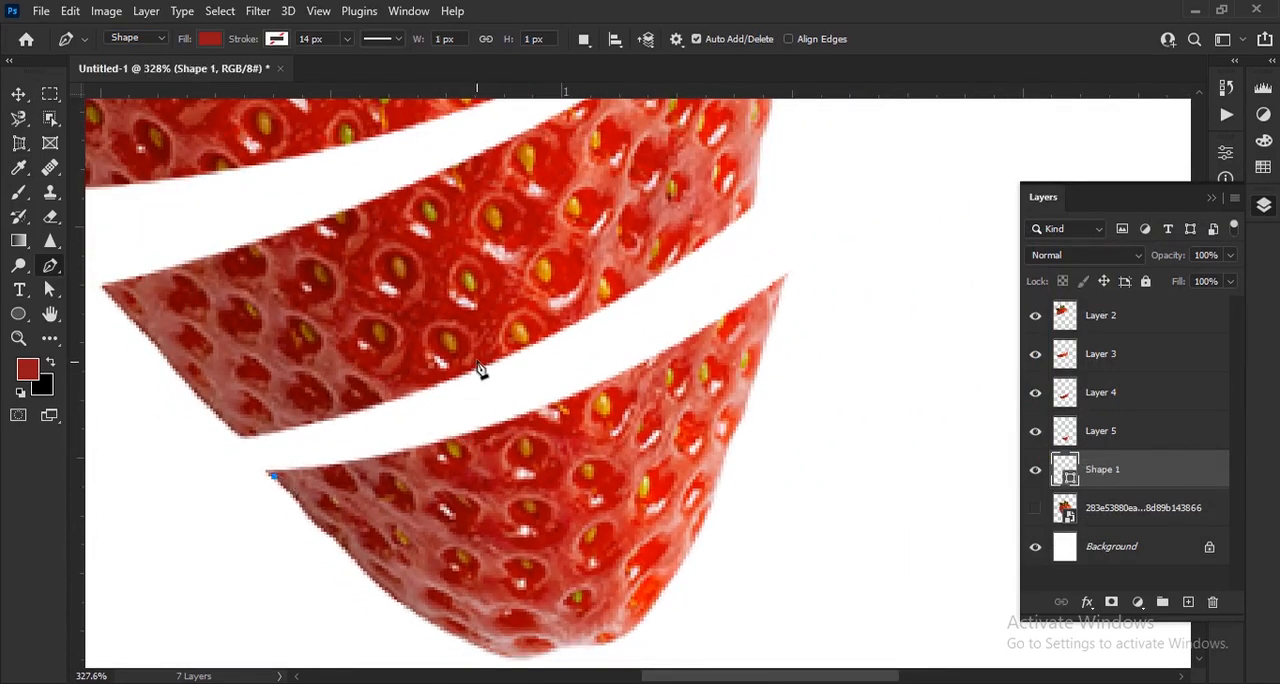
drag(478, 364, 752, 256)
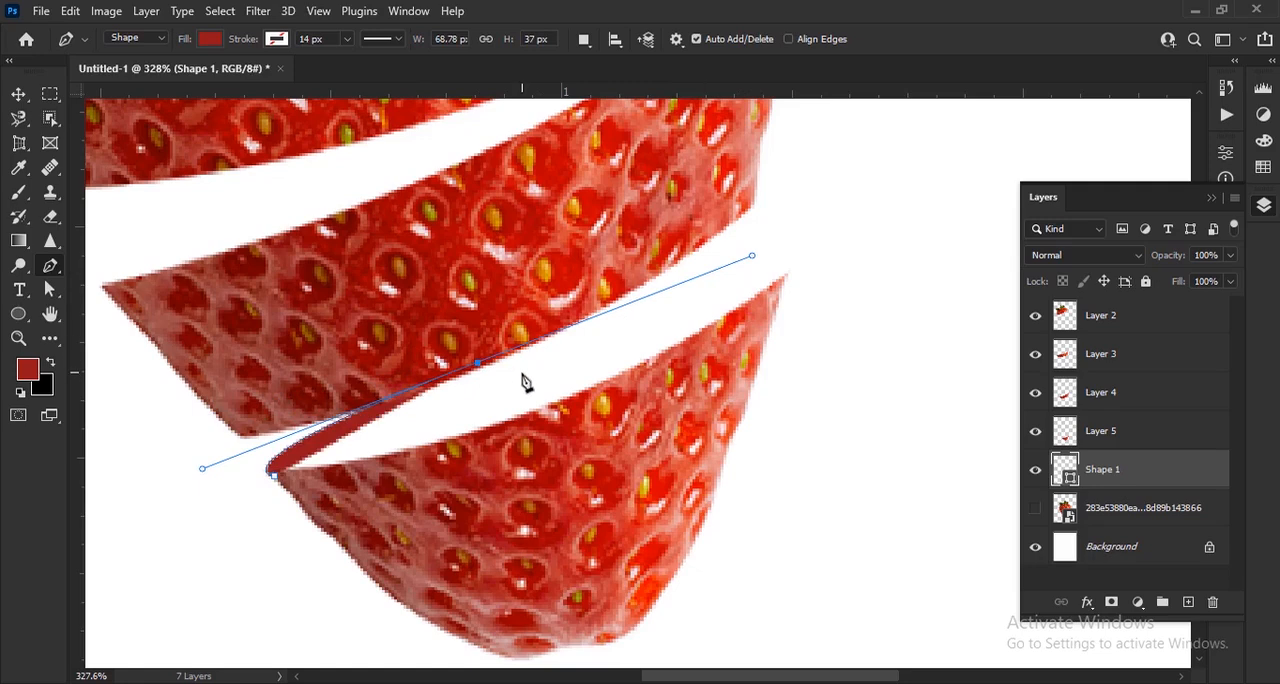
alt+click(479, 366)
drag(779, 287, 716, 355)
drag(572, 531, 560, 530)
click(304, 494)
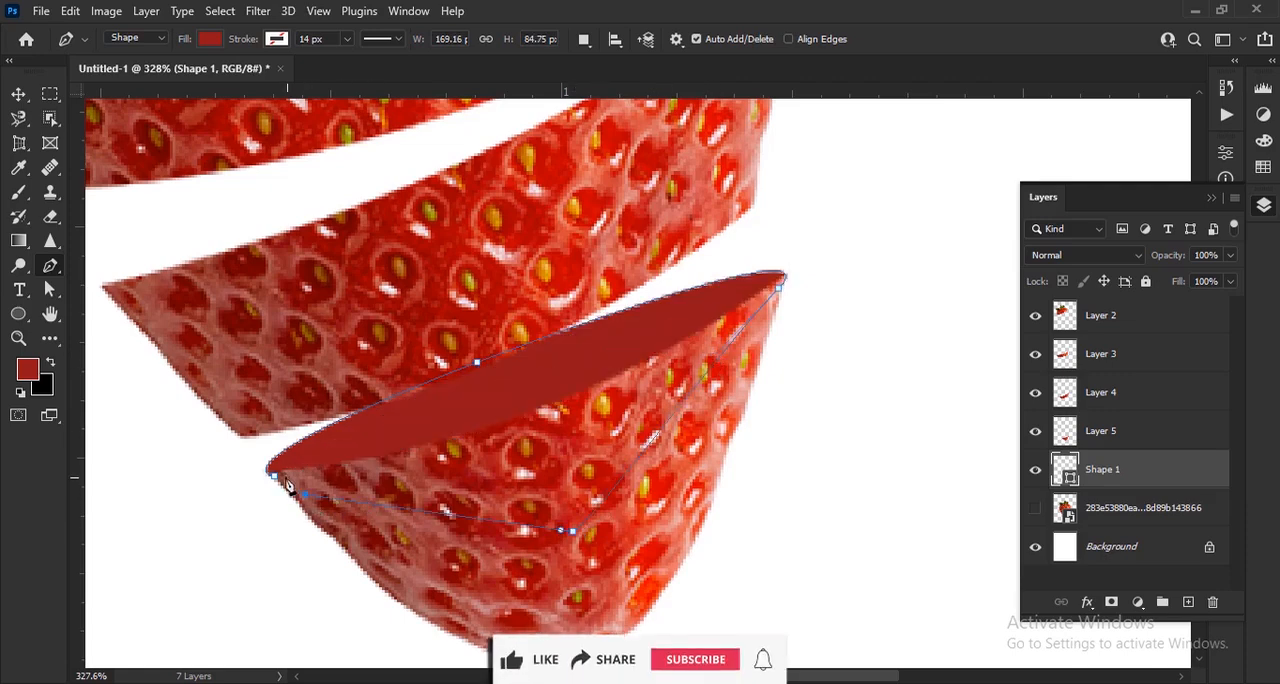
click(276, 476)
key(Return)
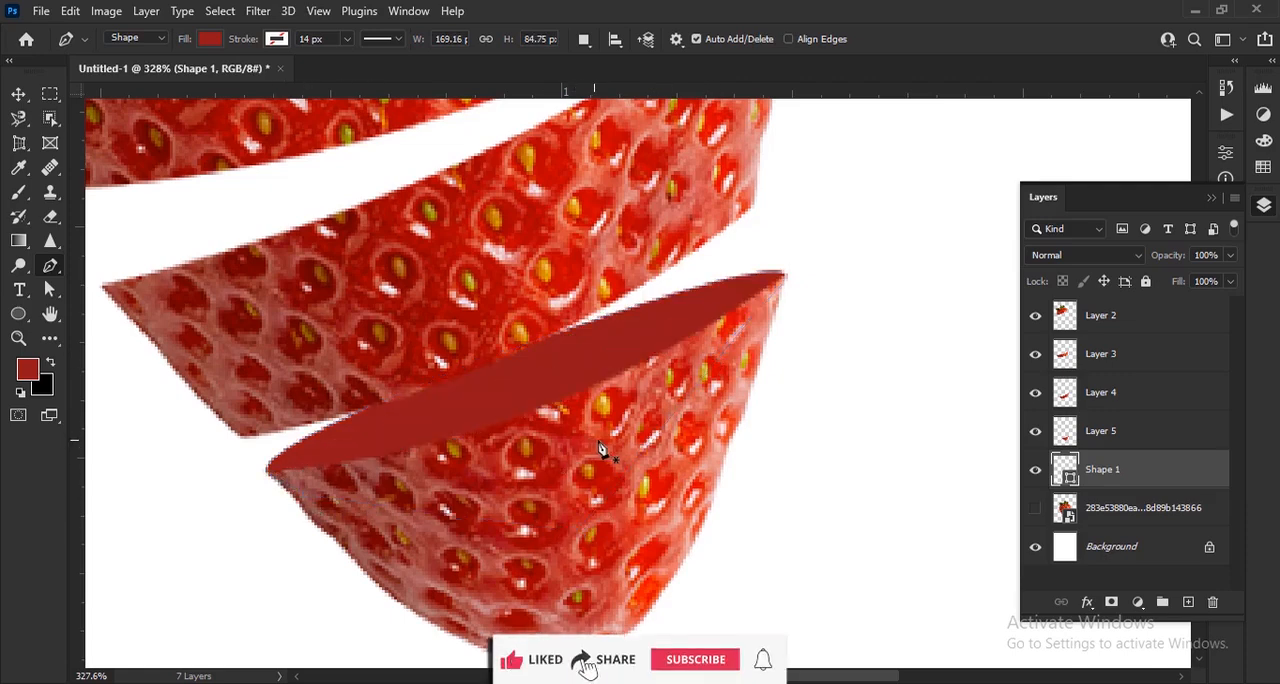
Create another new layer and place it between Layer 4 and Layer 5
scroll(602, 450, down, 2)
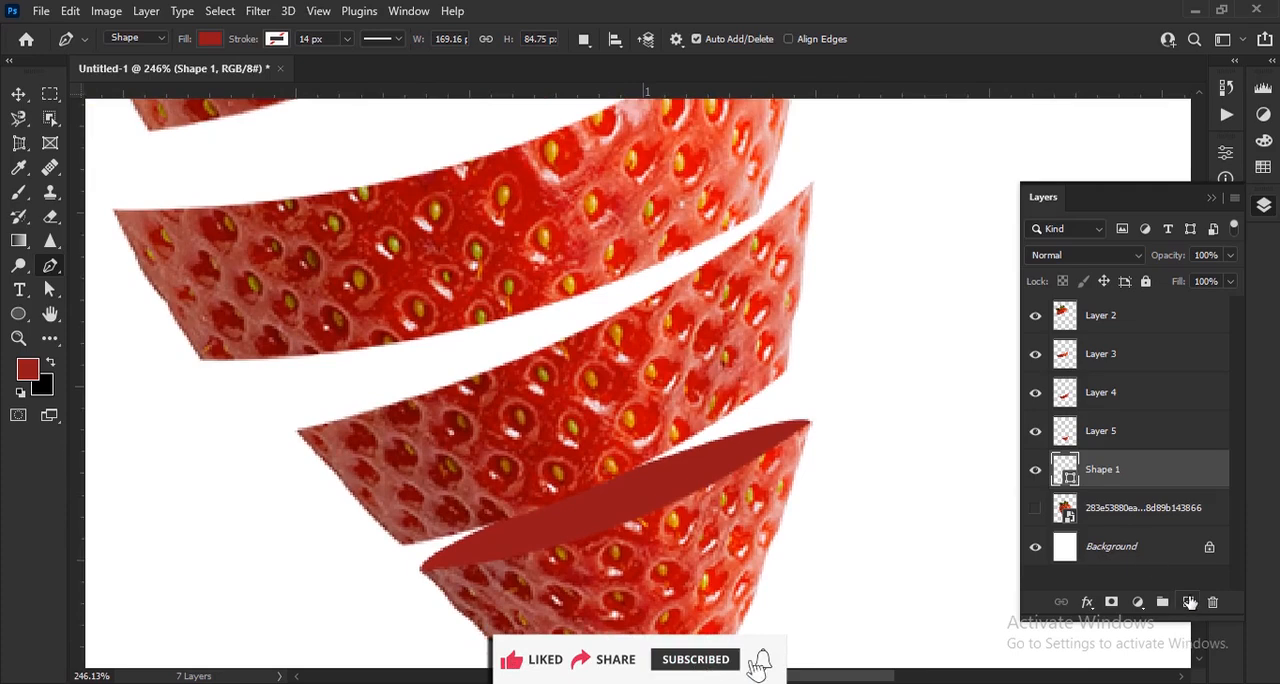
click(1188, 601)
drag(1127, 477, 1114, 411)
Draw a closed dark red pen shape about 223 by 110 px behind the third slice as its cut surface, then deselect it
scroll(543, 314, up, 3)
drag(575, 335, 612, 414)
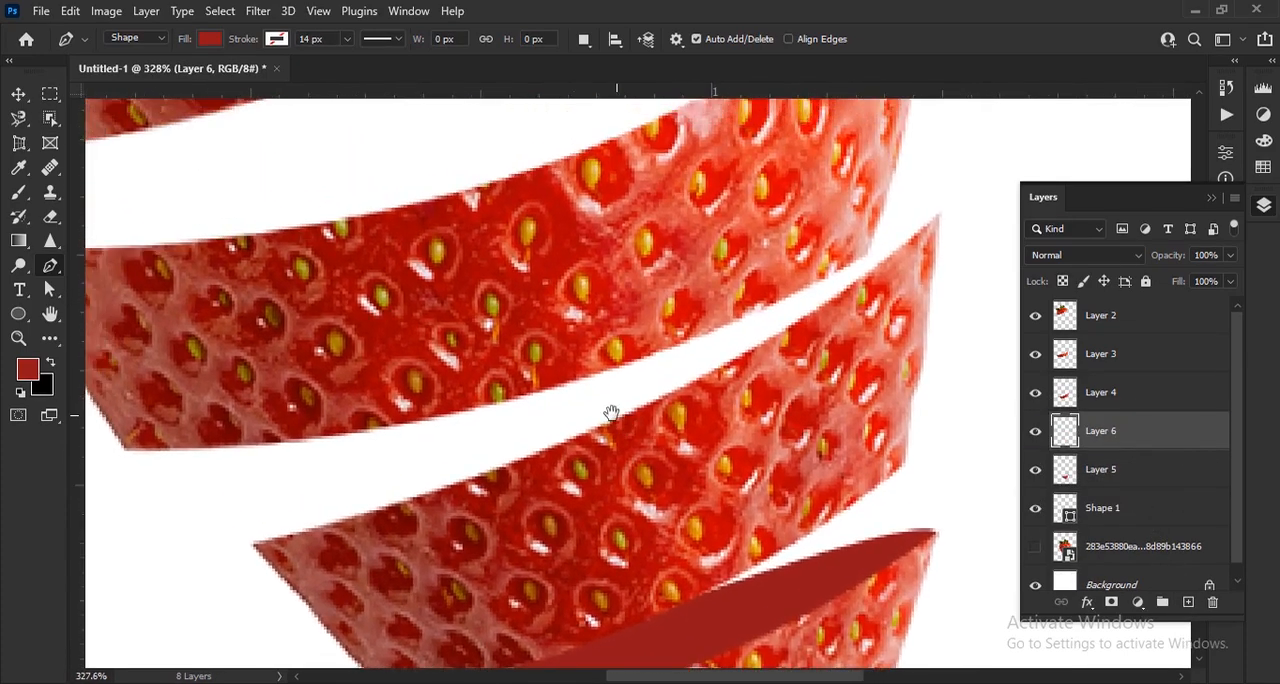
scroll(618, 416, down, 3)
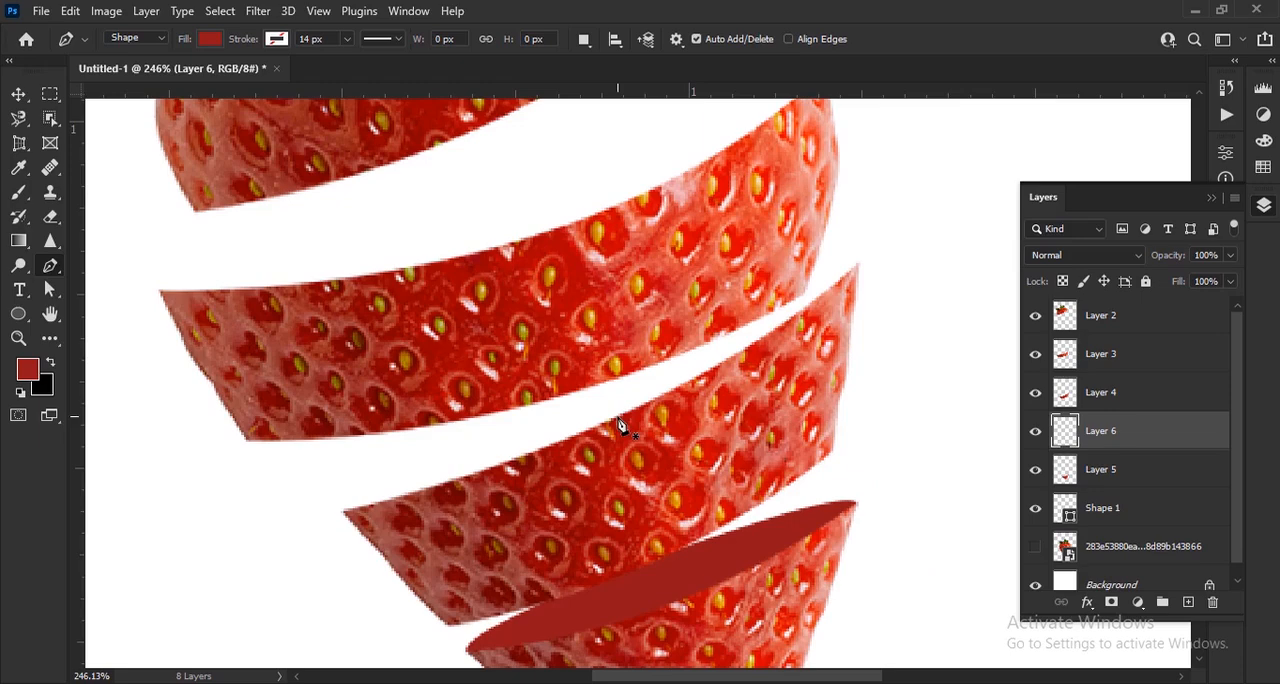
click(346, 513)
drag(574, 378, 867, 243)
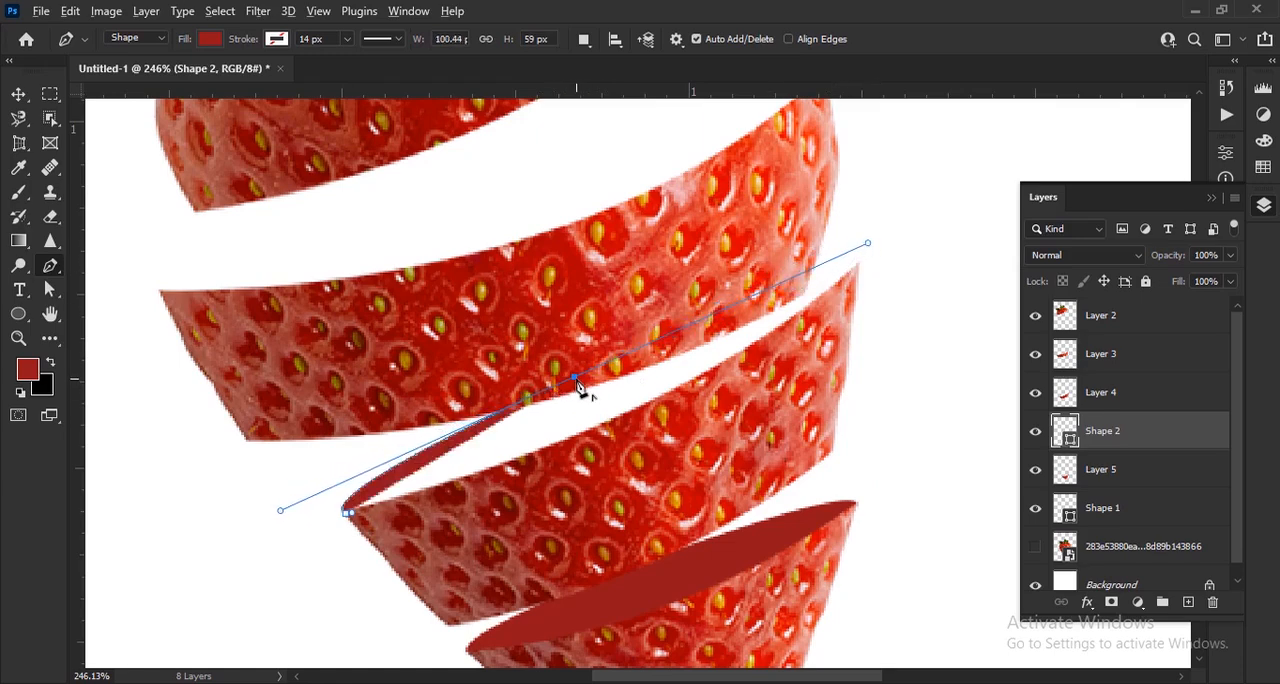
click(574, 380)
drag(854, 274, 810, 338)
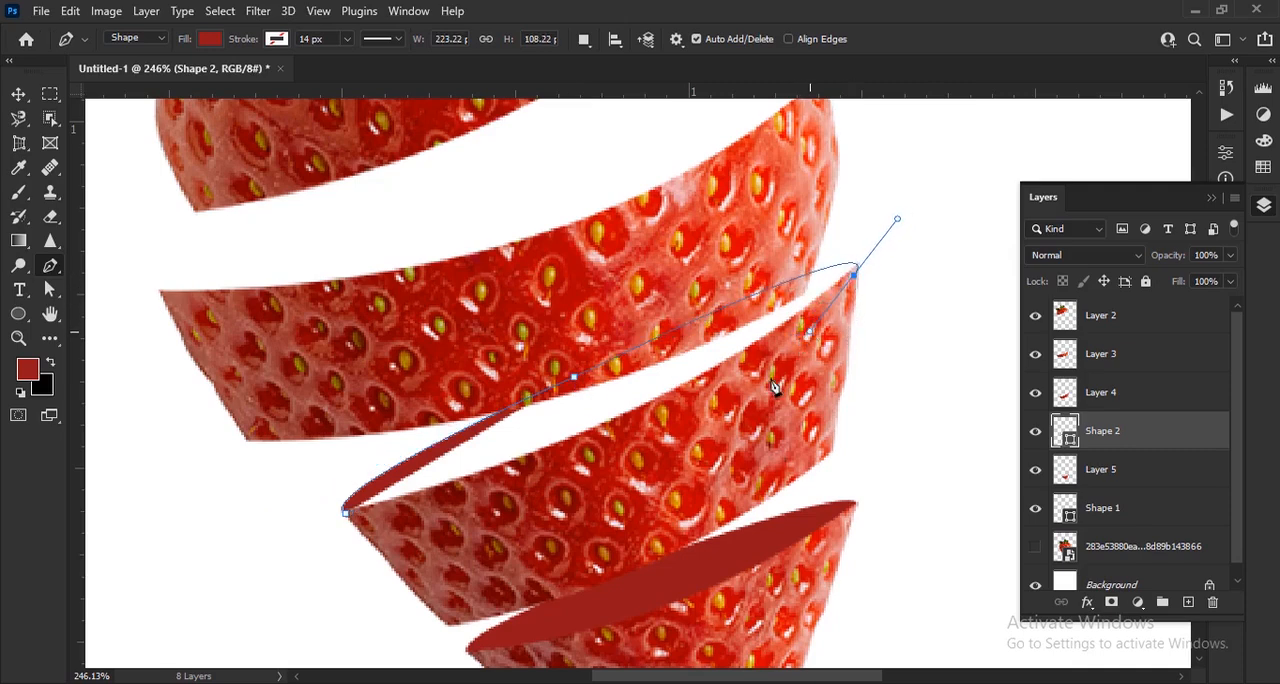
drag(686, 465, 678, 466)
drag(425, 517, 401, 518)
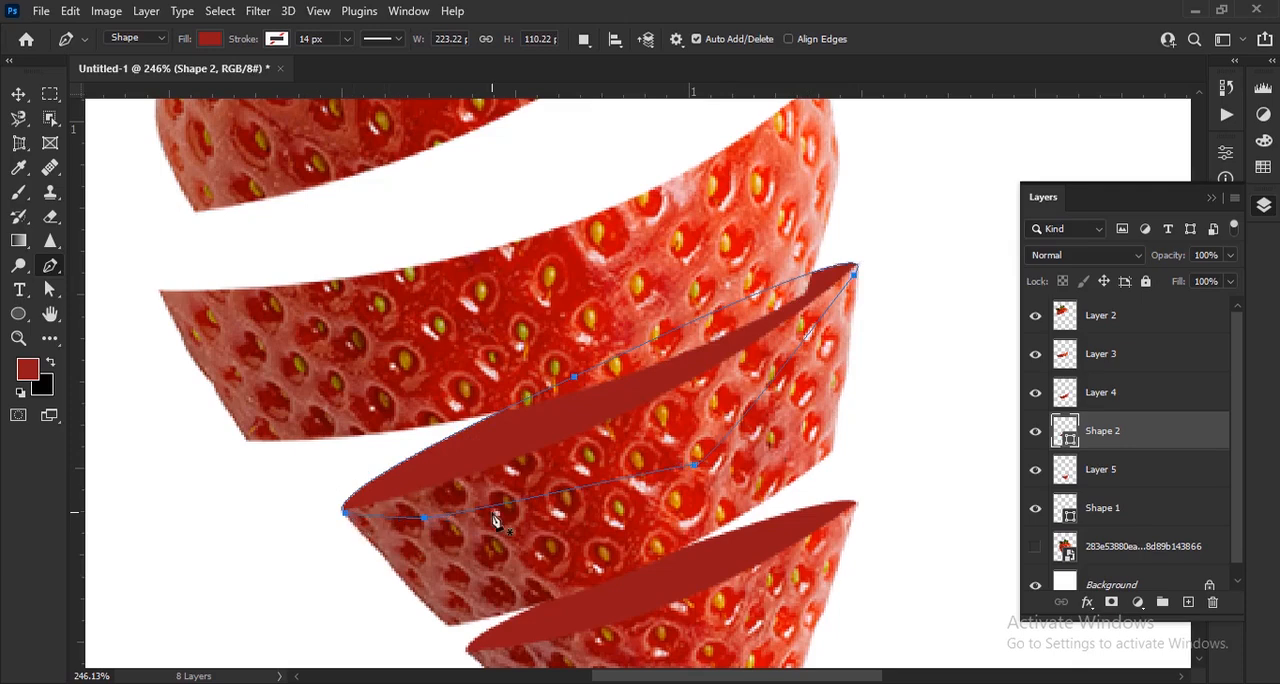
key(ctrl+0)
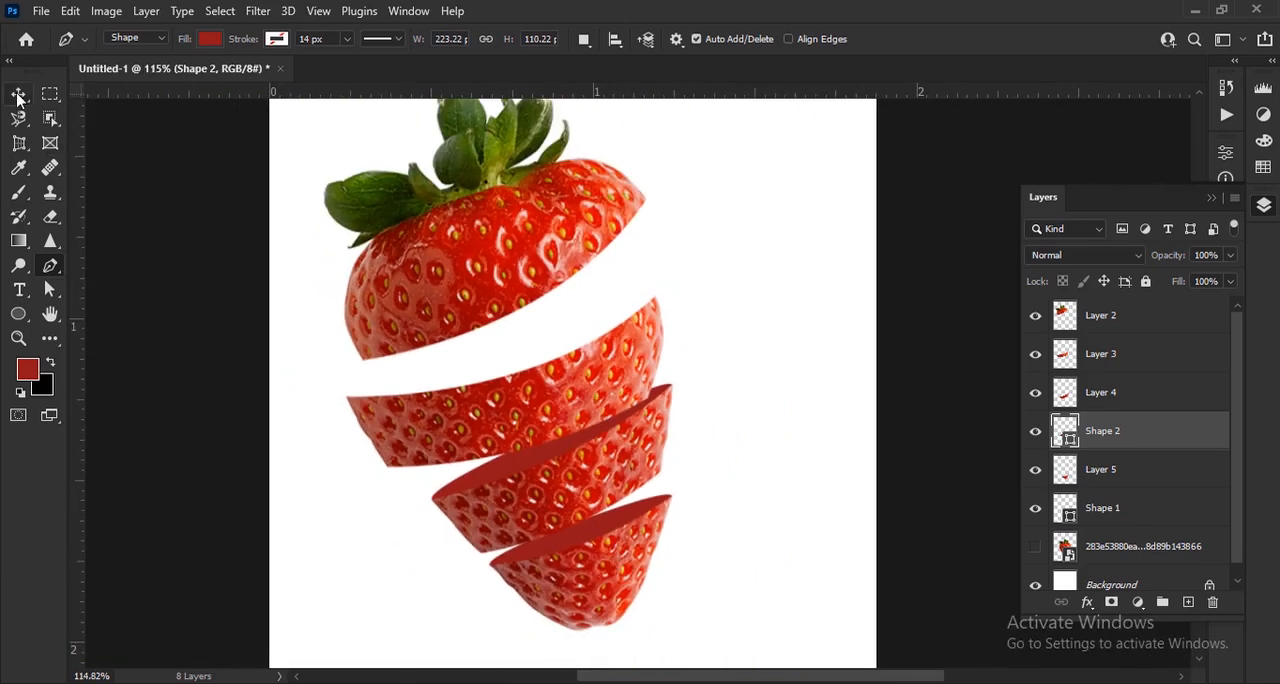
click(18, 95)
click(940, 540)
scroll(590, 570, down, 2)
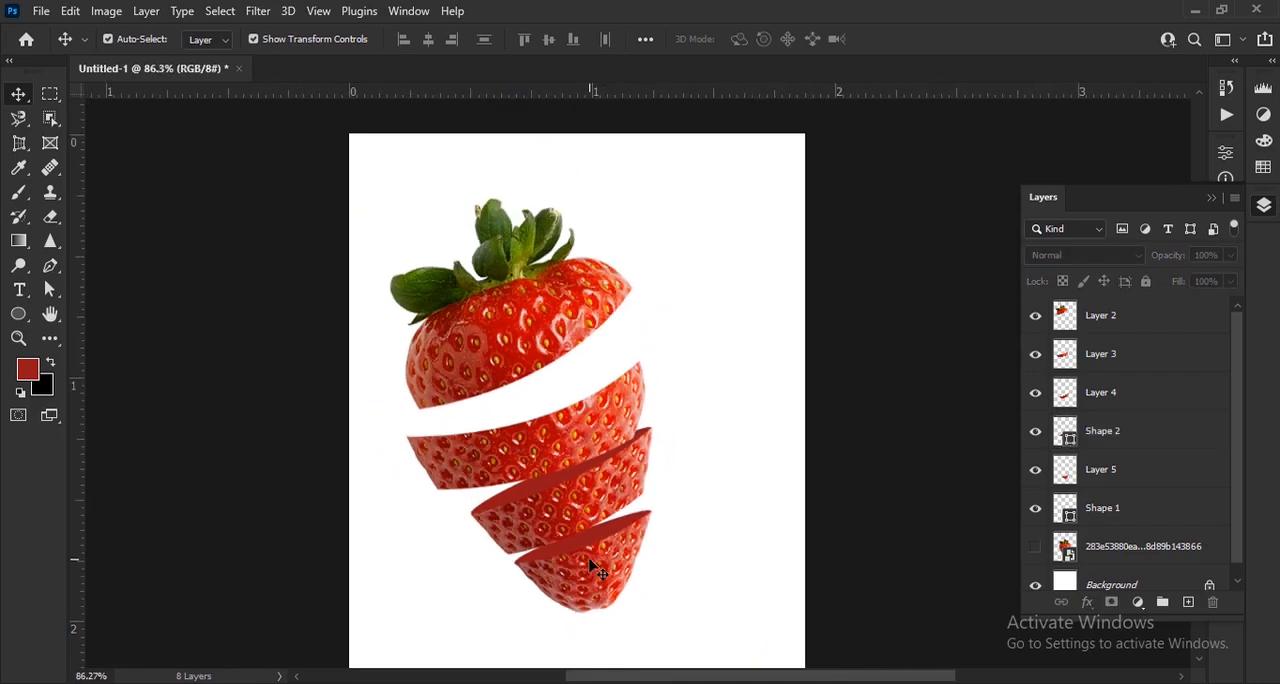
scroll(620, 604, up, 6)
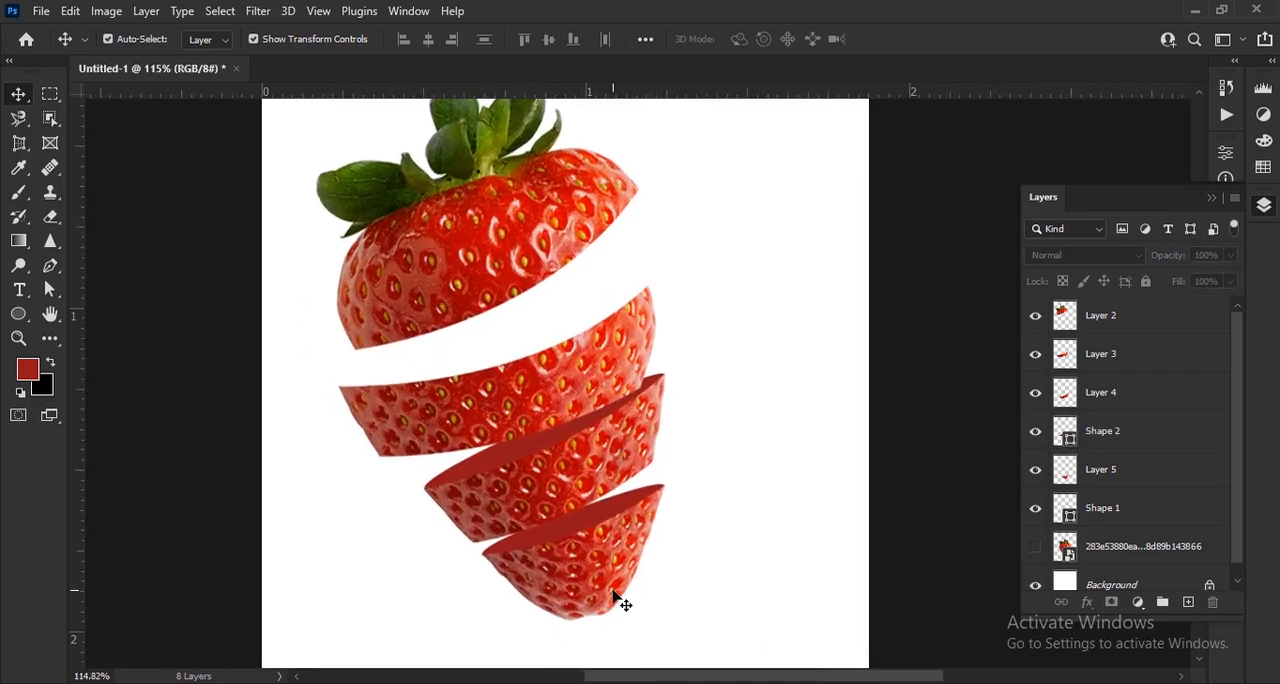
Select Layer 4 and Shape 2 together, and try nudging them slightly left and back
drag(613, 526, 621, 511)
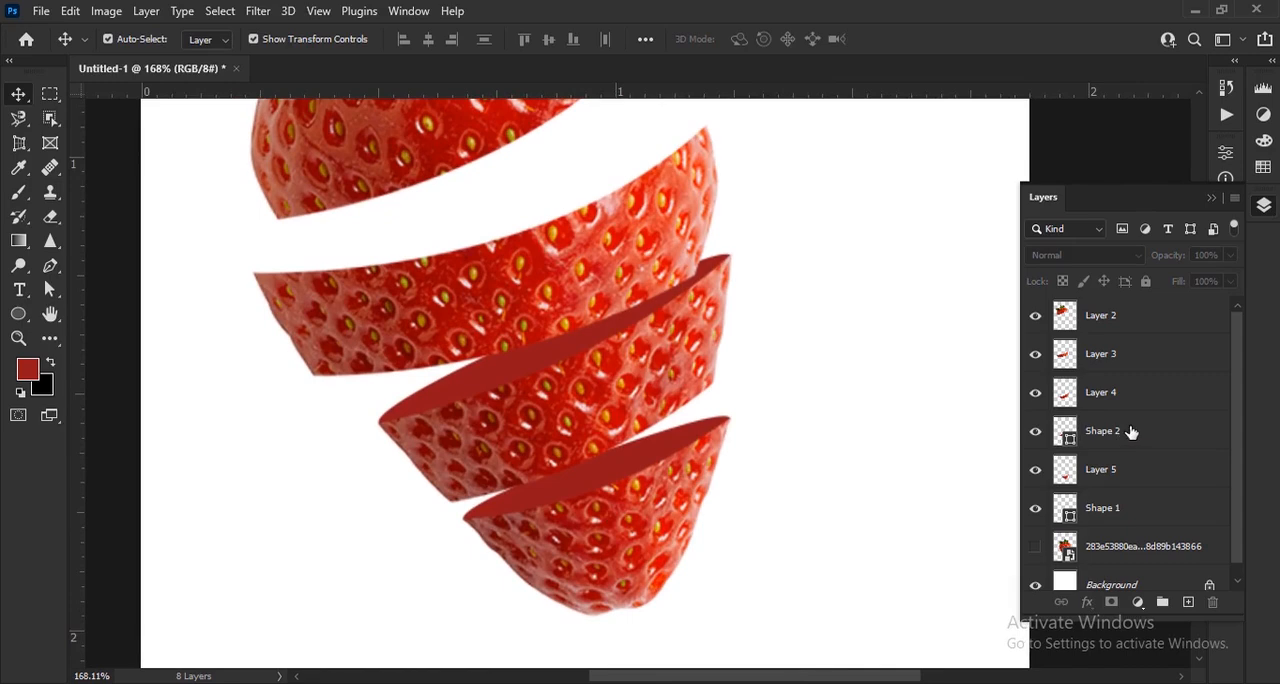
click(1131, 432)
shift+click(1150, 404)
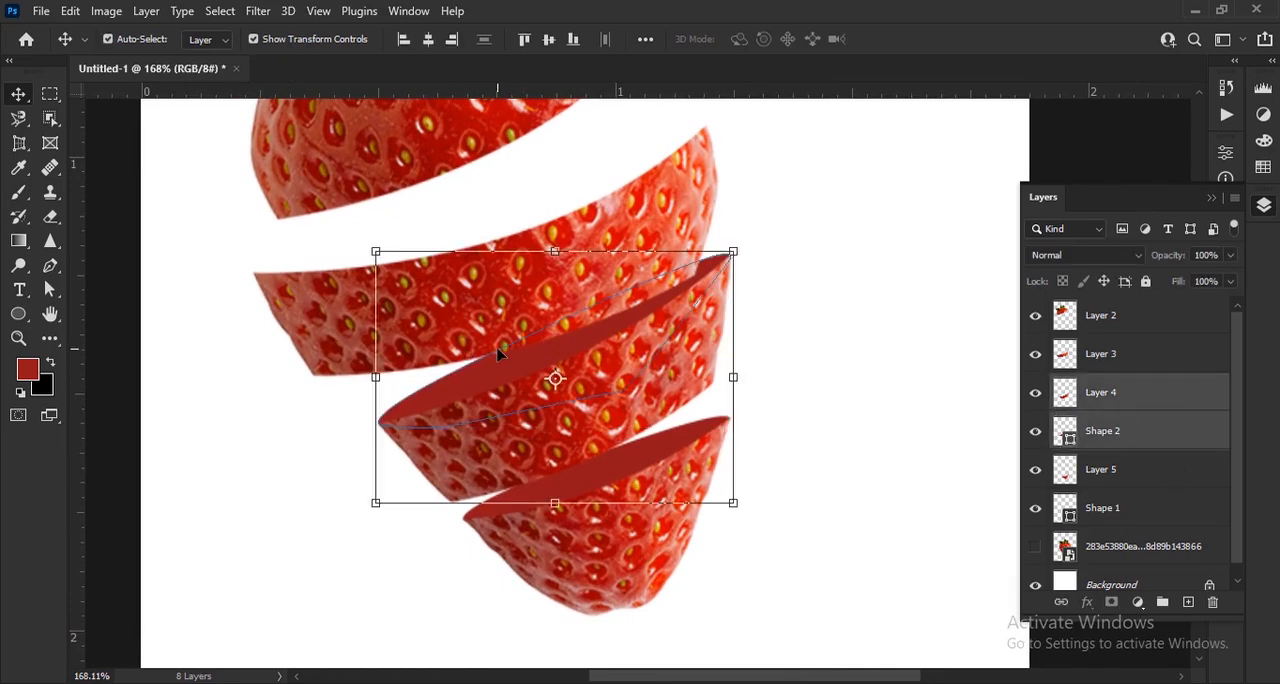
scroll(498, 353, up, 1)
scroll(660, 450, up, 2)
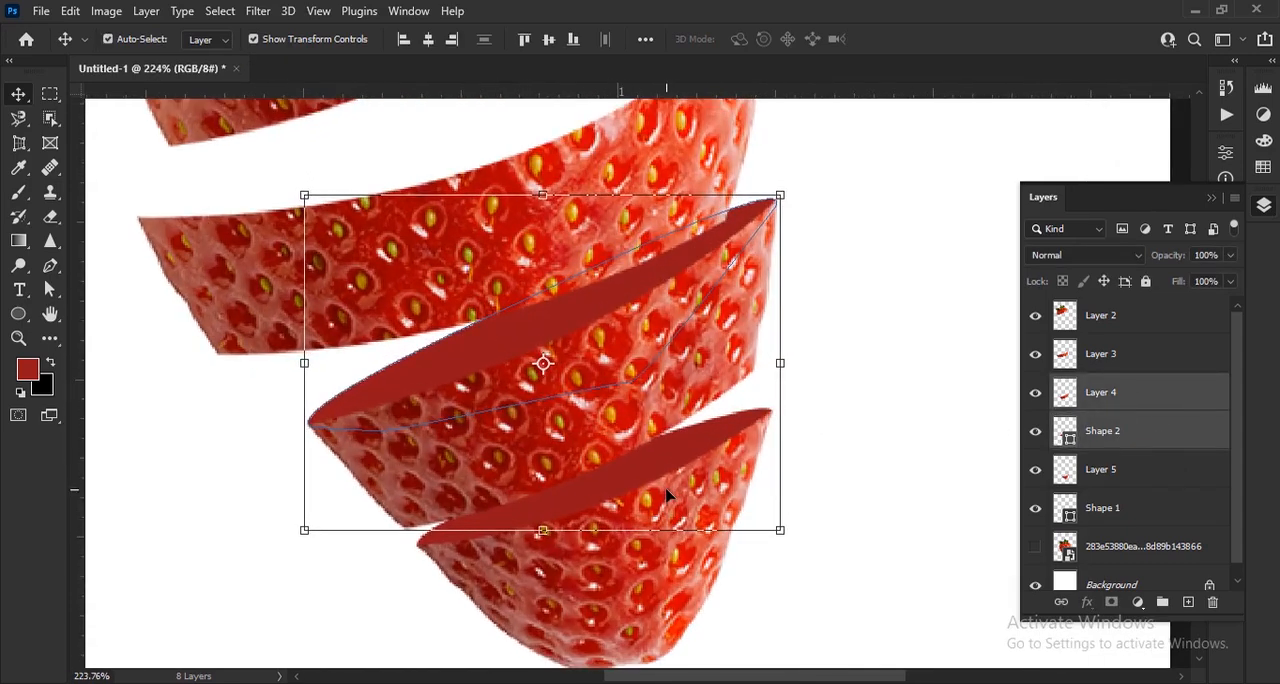
key(Left)
key(Left)
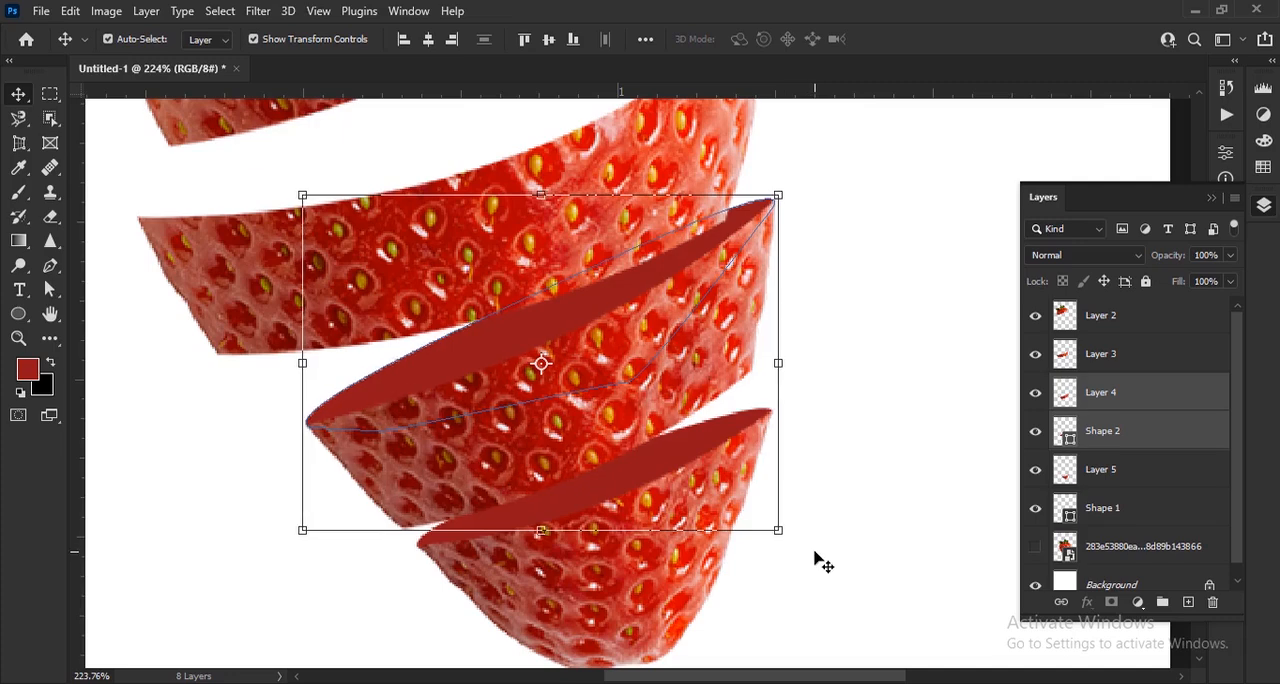
key(Right)
key(Right)
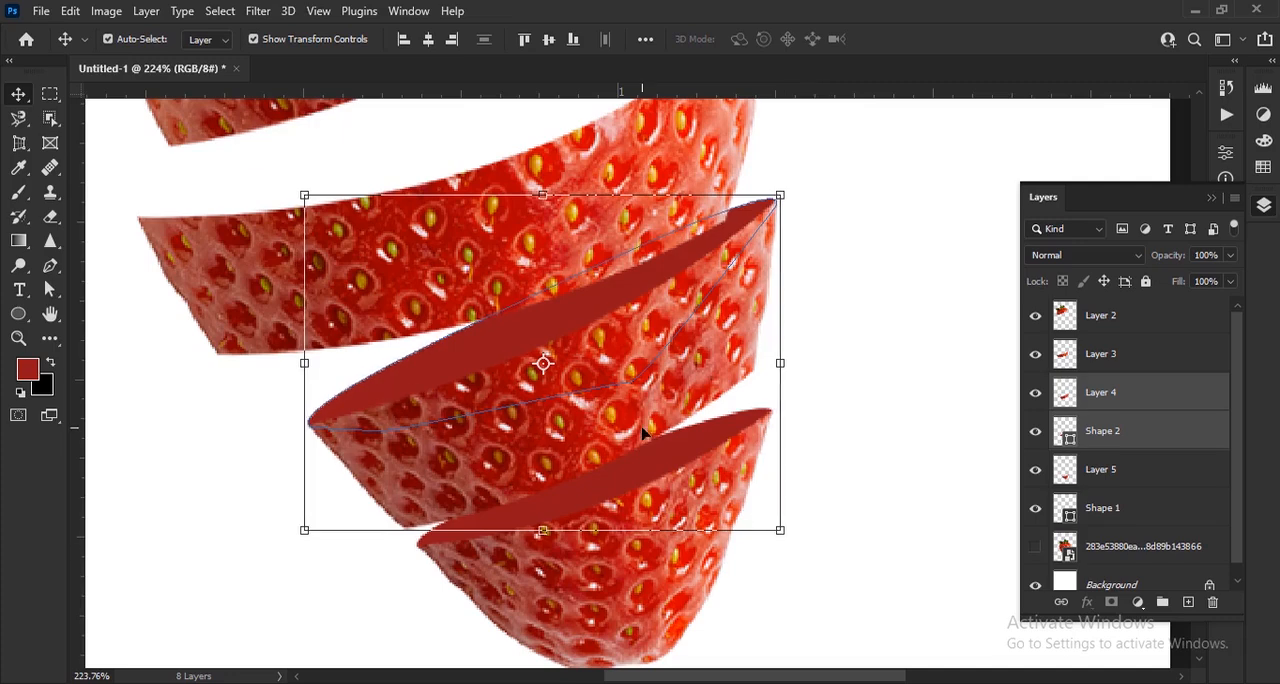
Load the outline of Shape 1 as a selection and create a new layer above it
scroll(643, 432, down, 2)
click(138, 490)
click(1161, 508)
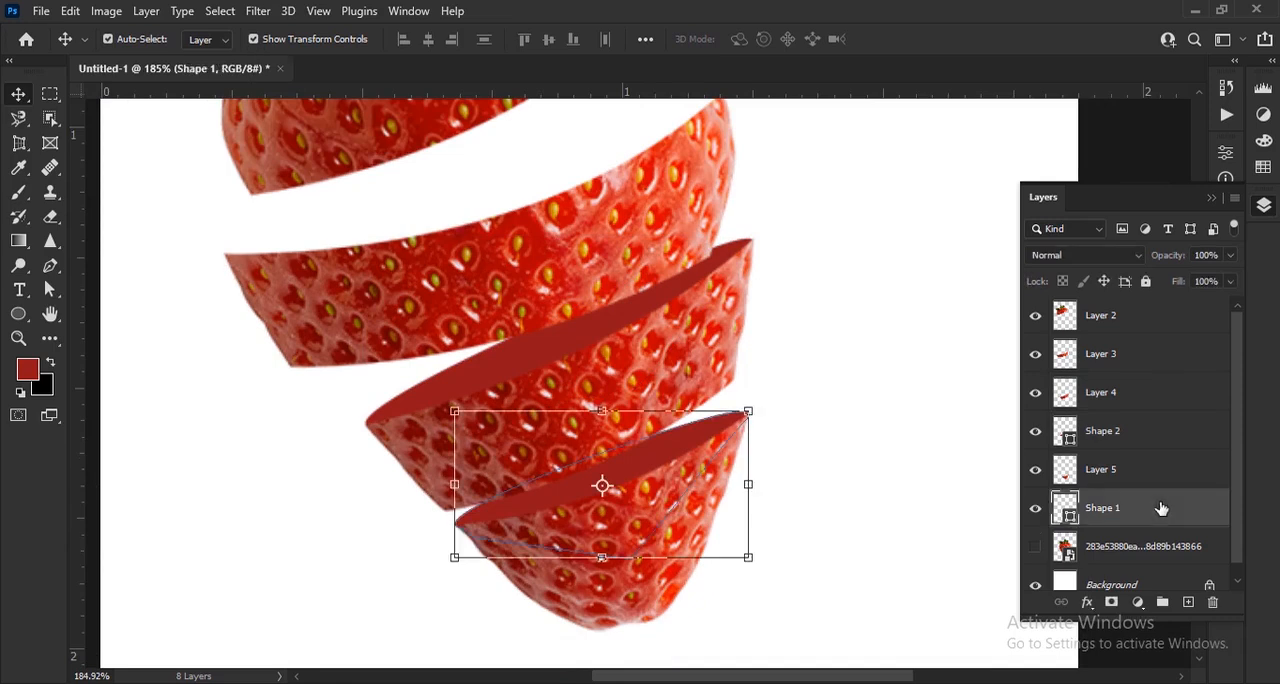
scroll(800, 541, up, 2)
ctrl+click(1070, 524)
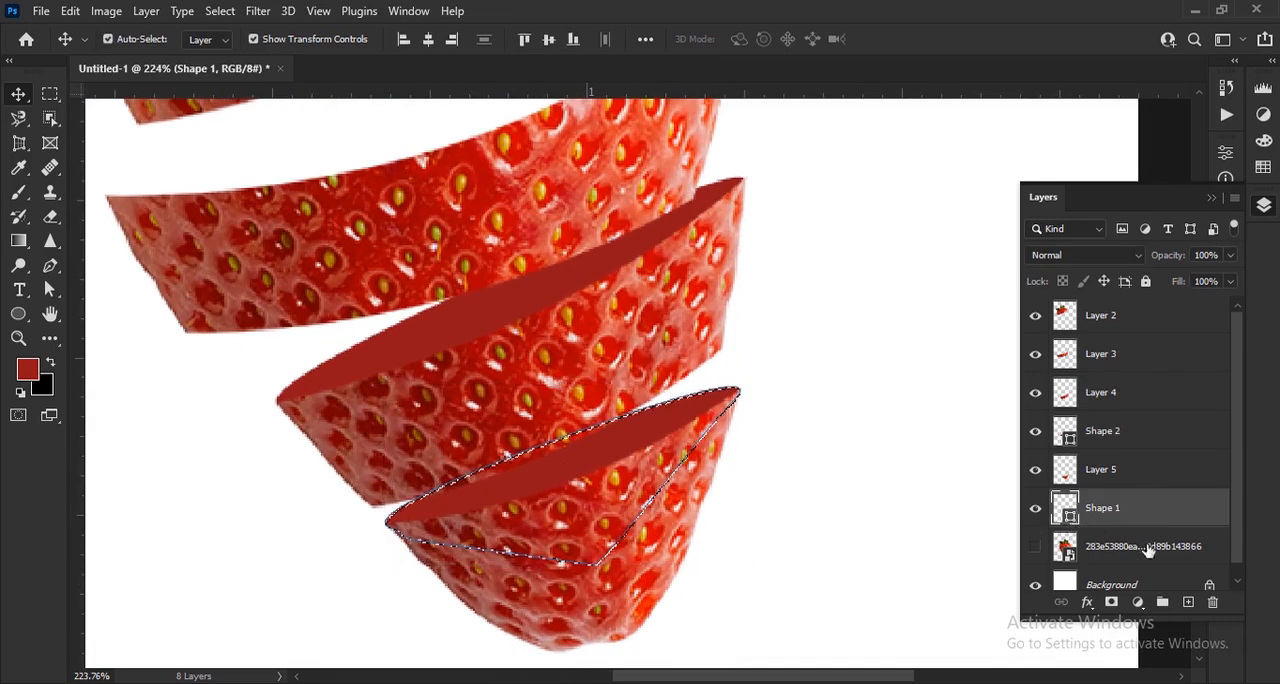
click(1188, 602)
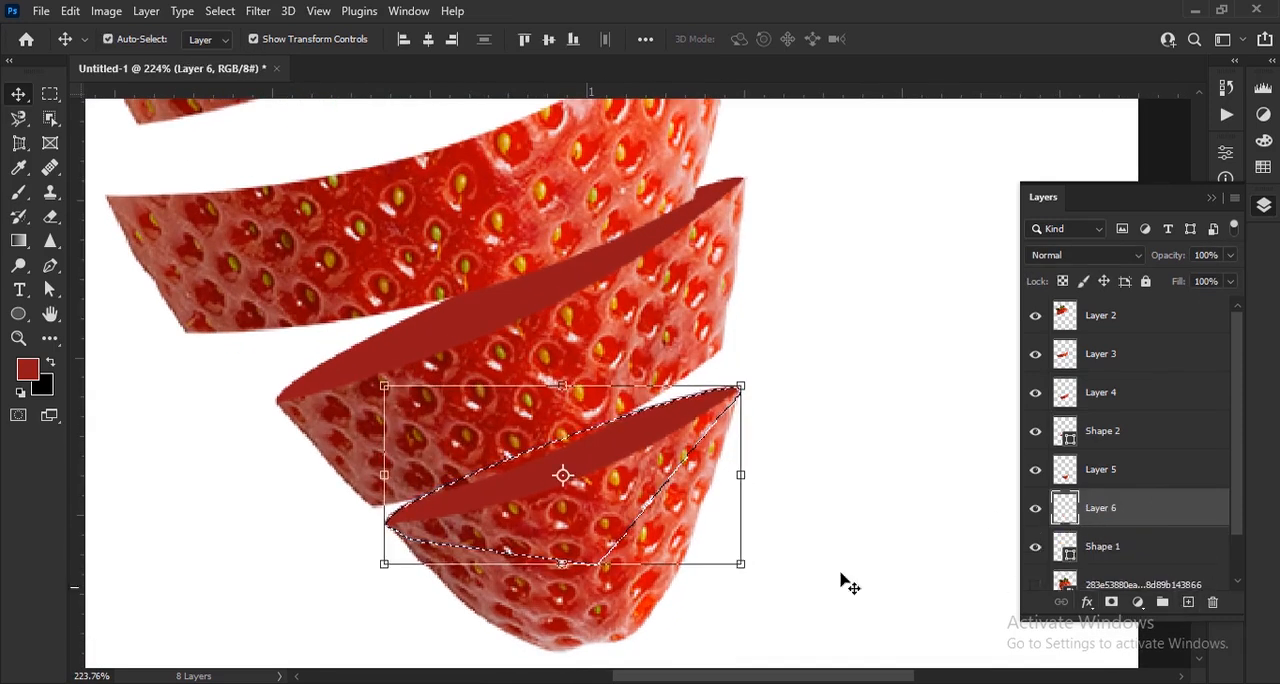
Swap the foreground and background colors and set the foreground to white #ffffff
key(x)
click(27, 371)
click(808, 218)
mouse_move(808, 218)
mouse_down()
mouse_move(803, 194)
mouse_move(790, 247)
mouse_up()
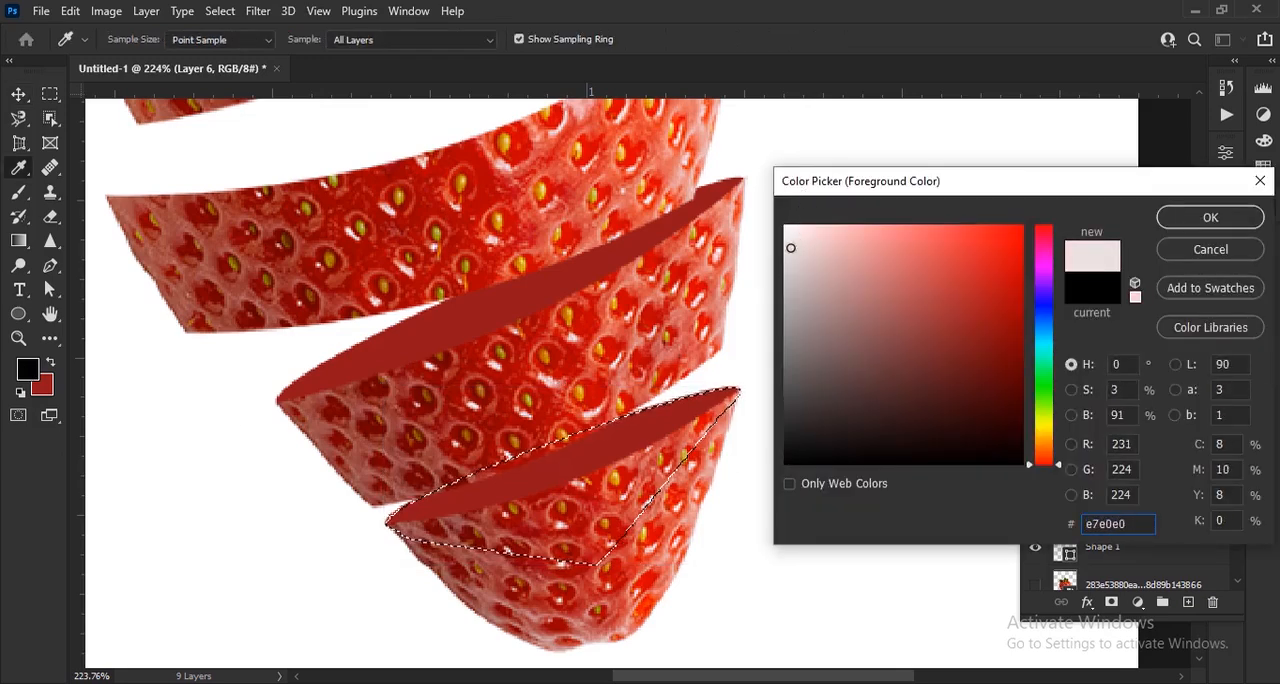
text(ffffff)
click(1210, 217)
key(v)
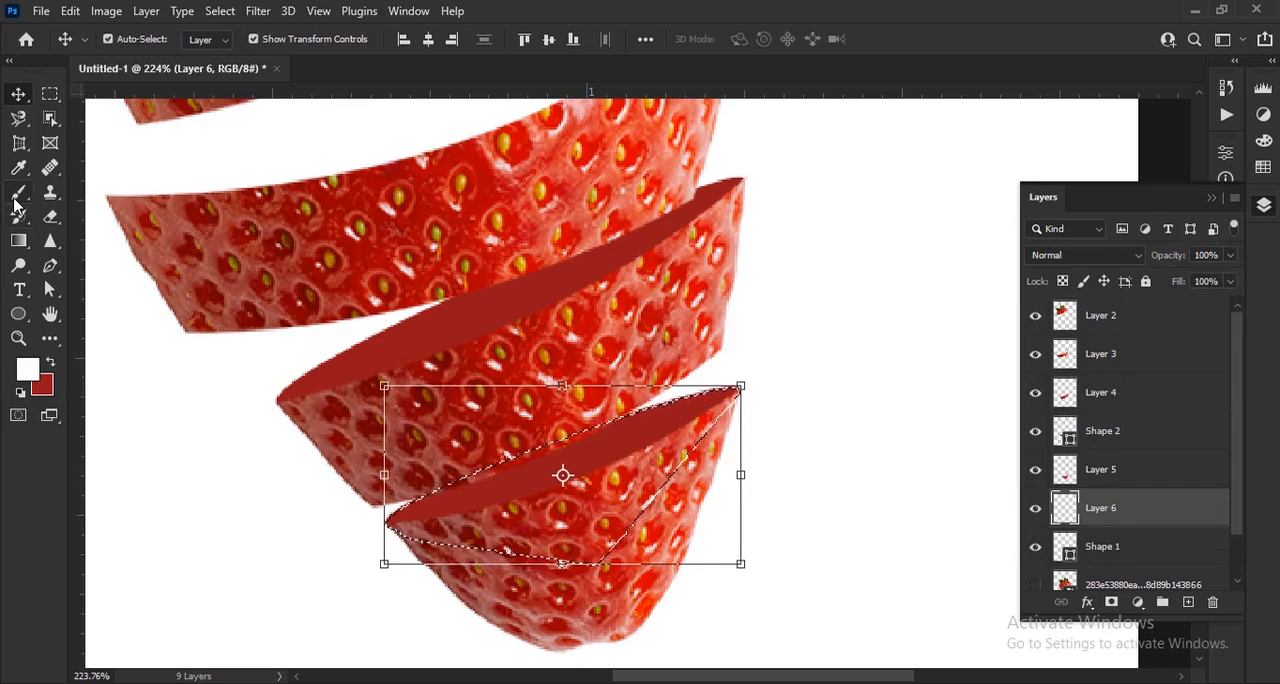
Set up the Soft Round brush at 25 px, flattened into a thin ellipse angled at 14°
drag(14, 203, 129, 192)
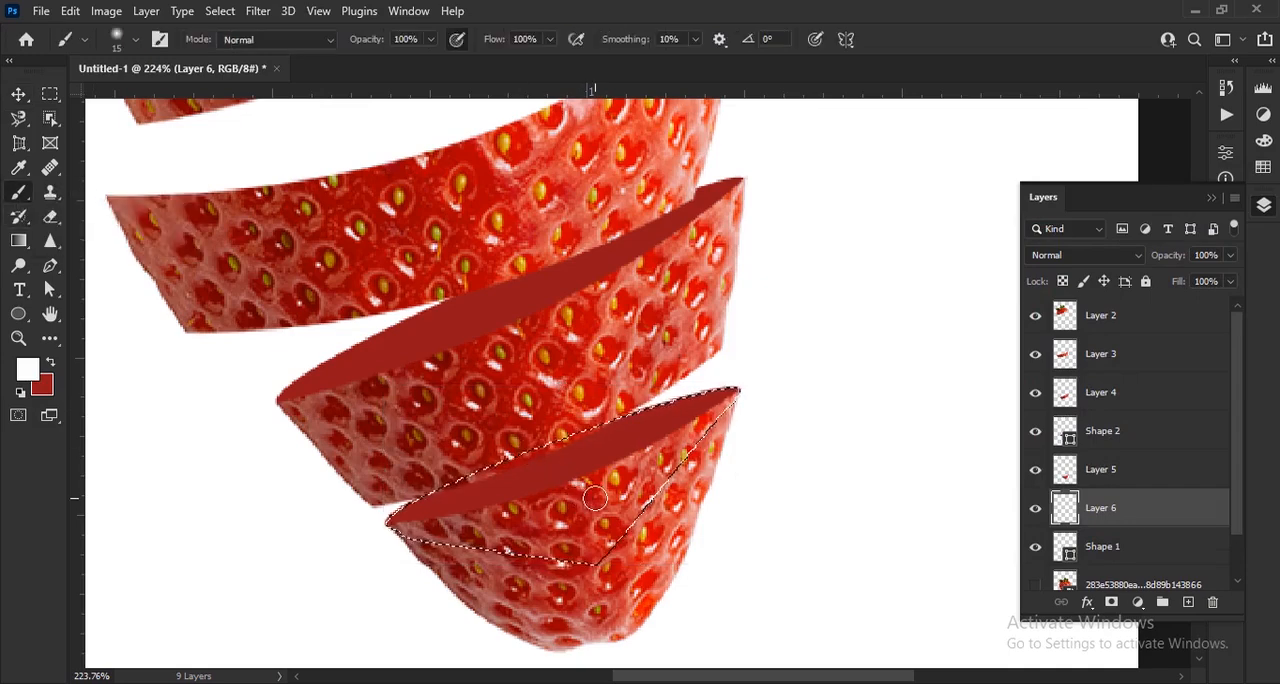
key(bracketright)
scroll(490, 505, up, 2)
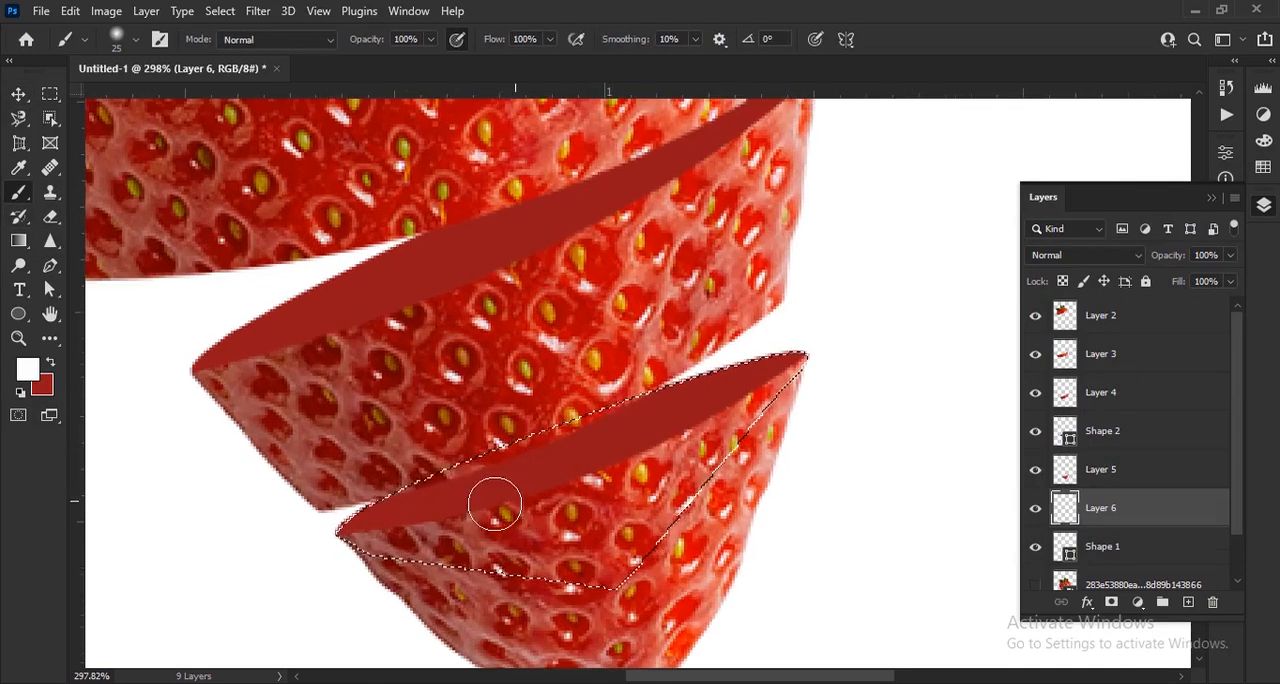
right_click(588, 423)
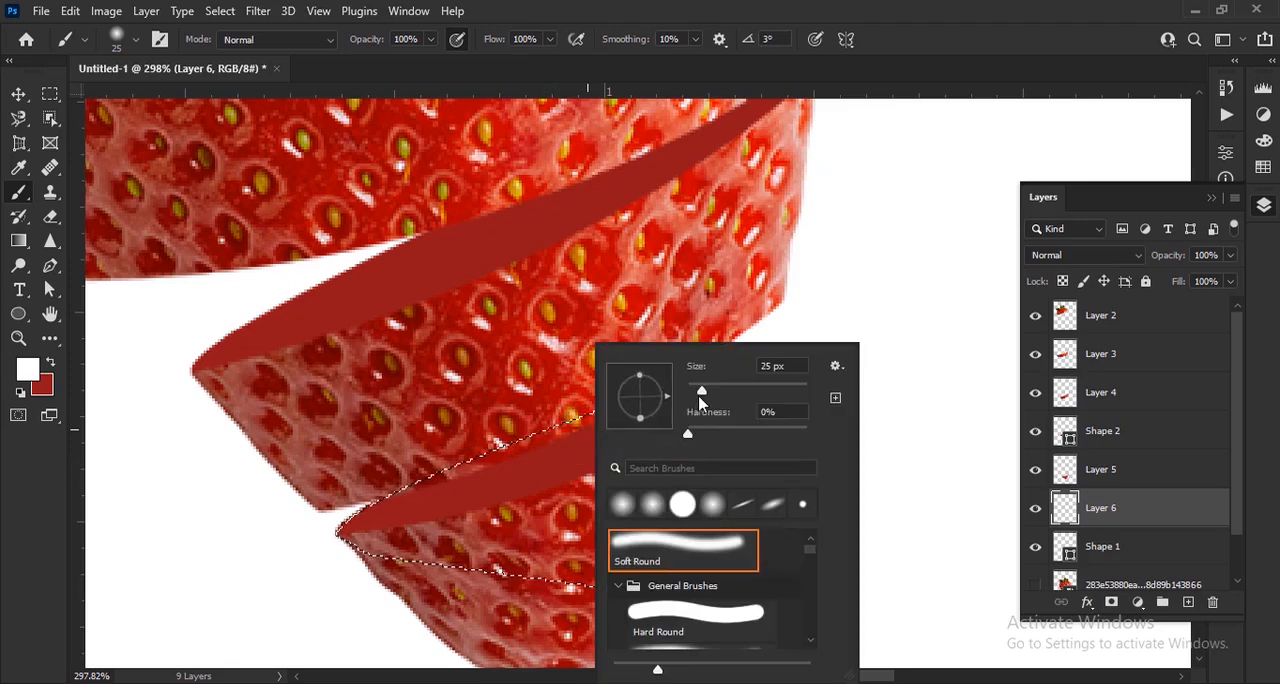
drag(638, 381, 638, 392)
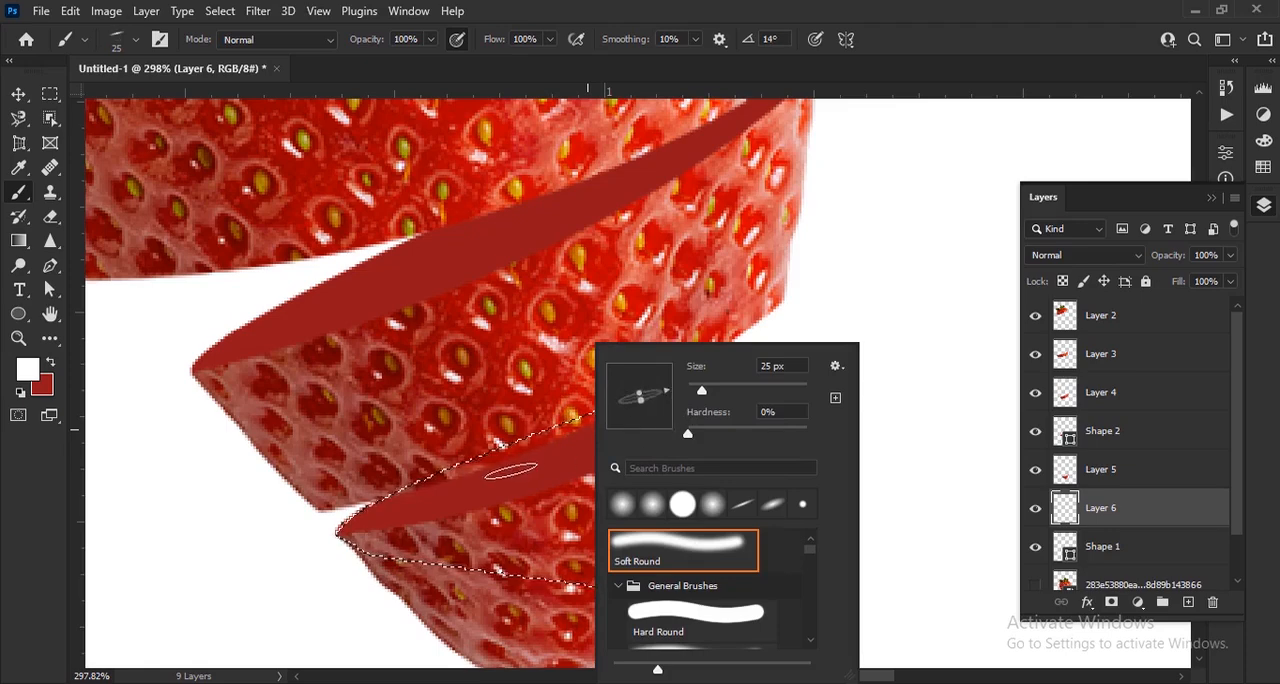
click(385, 46)
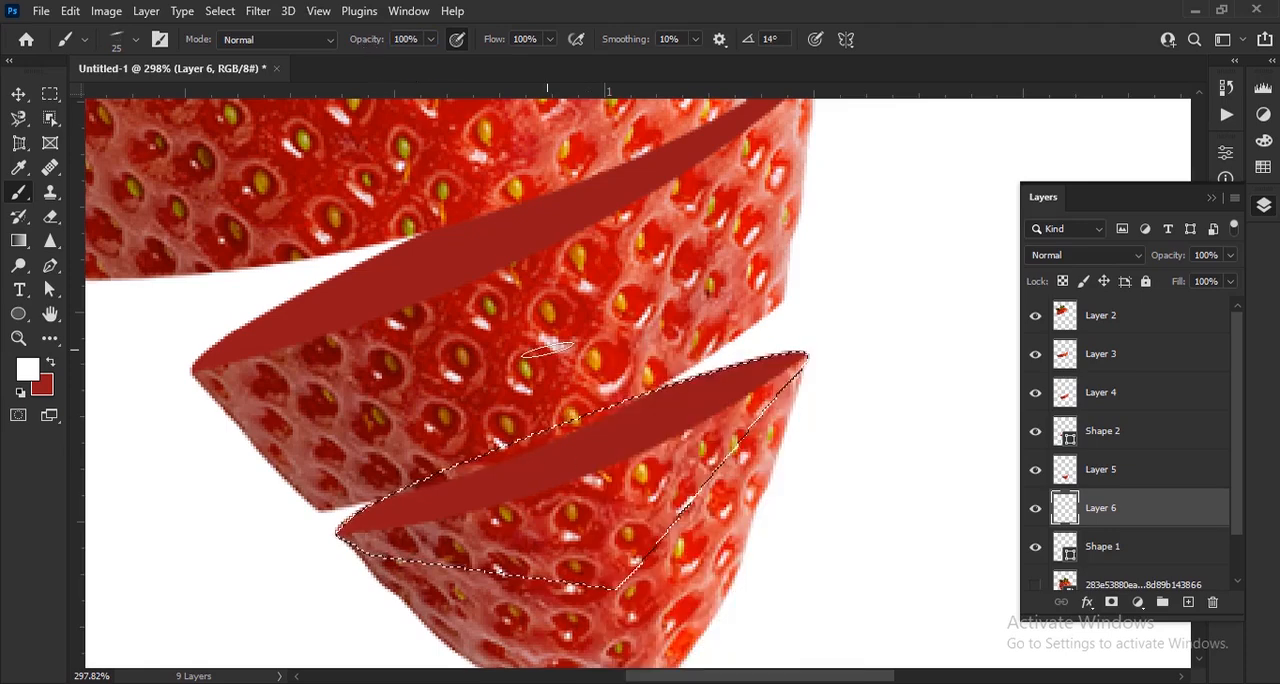
Enlarge the elliptical brush to 150 px and set its angle to 17° to match the tip's cut surface
key(bracketright)
key(bracketright)
key(bracketright)
key(bracketright)
key(bracketright)
key(bracketright)
key(bracketright)
key(bracketright)
key(bracketright)
key(bracketright)
key(bracketright)
key(bracketright)
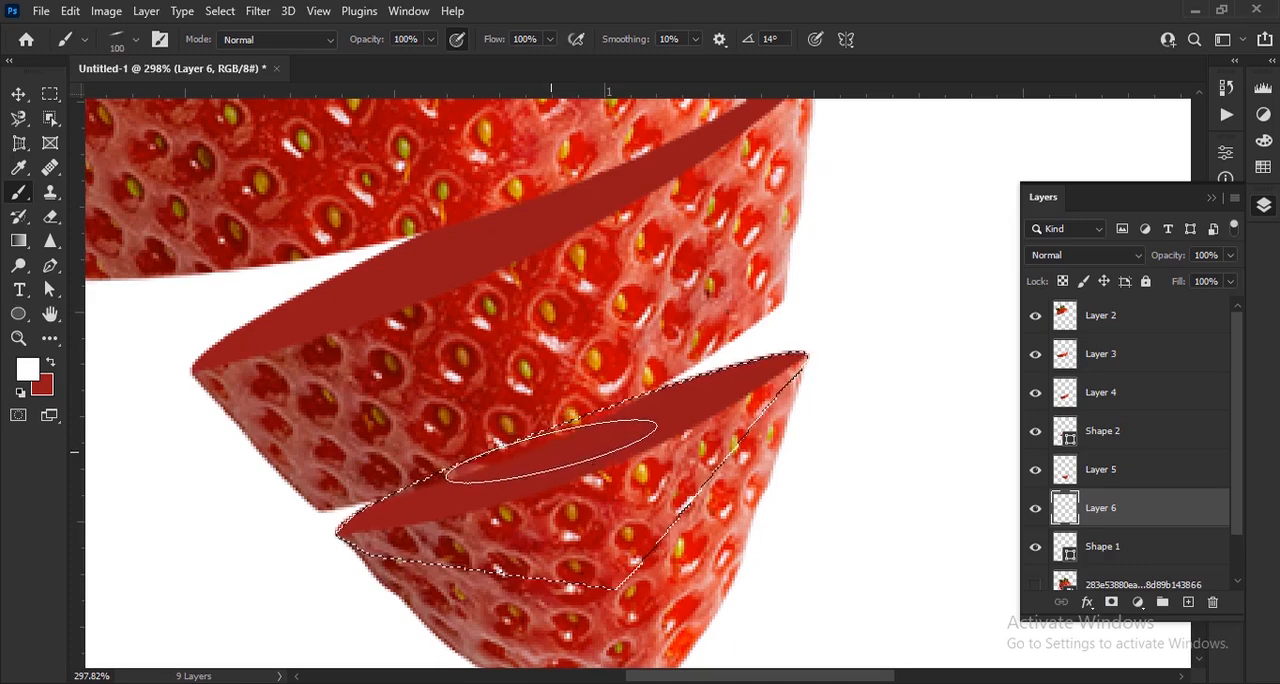
right_click(557, 464)
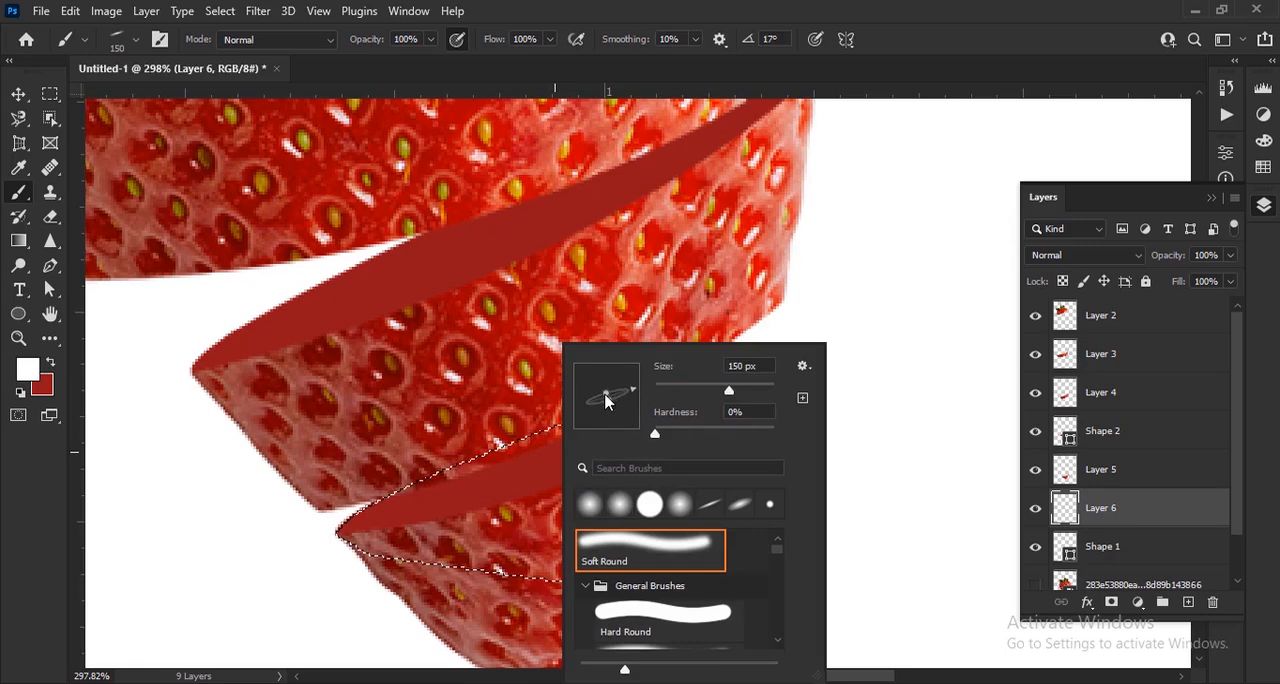
click(380, 46)
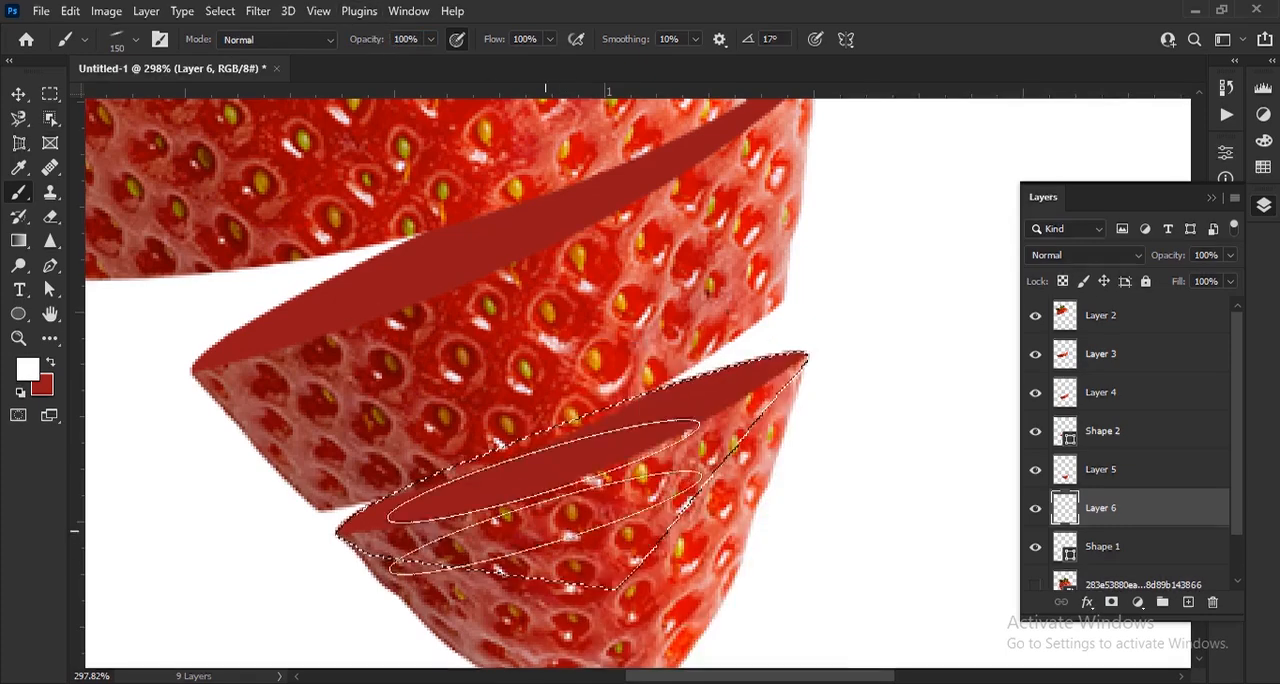
Dab a soft white highlight on the tip's cut surface and lower its layer opacity to 16%
click(558, 457)
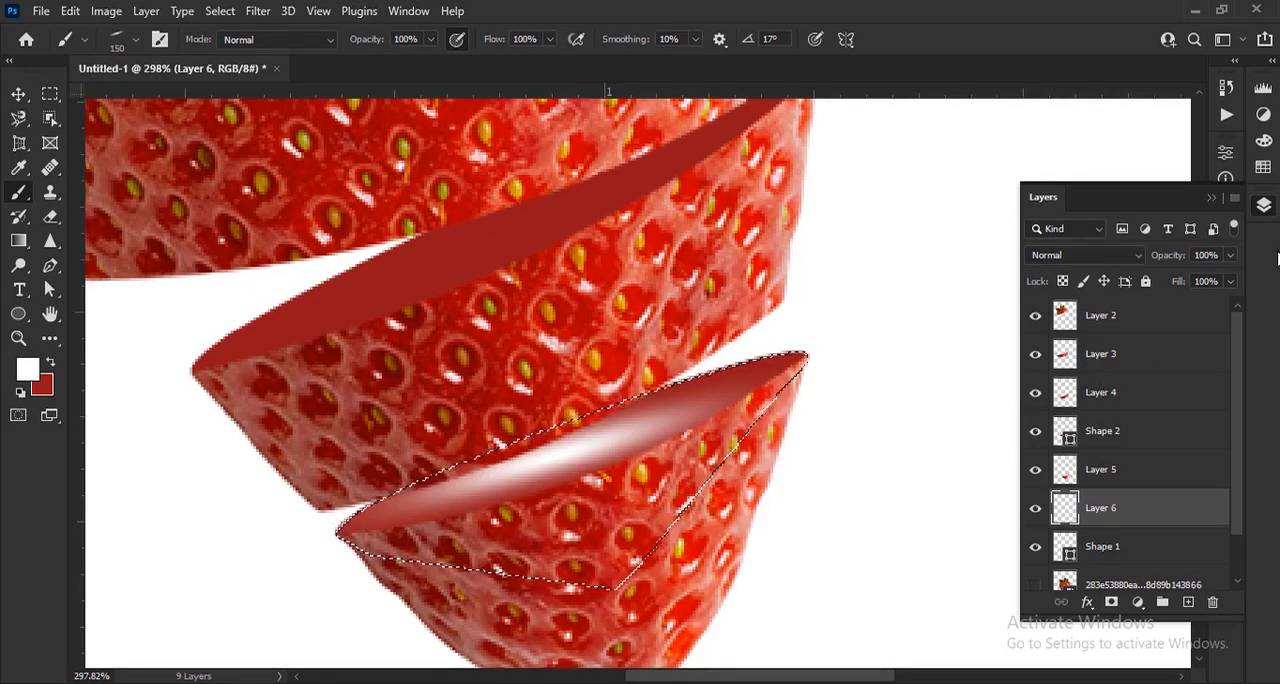
drag(1145, 255, 1092, 262)
drag(609, 278, 637, 389)
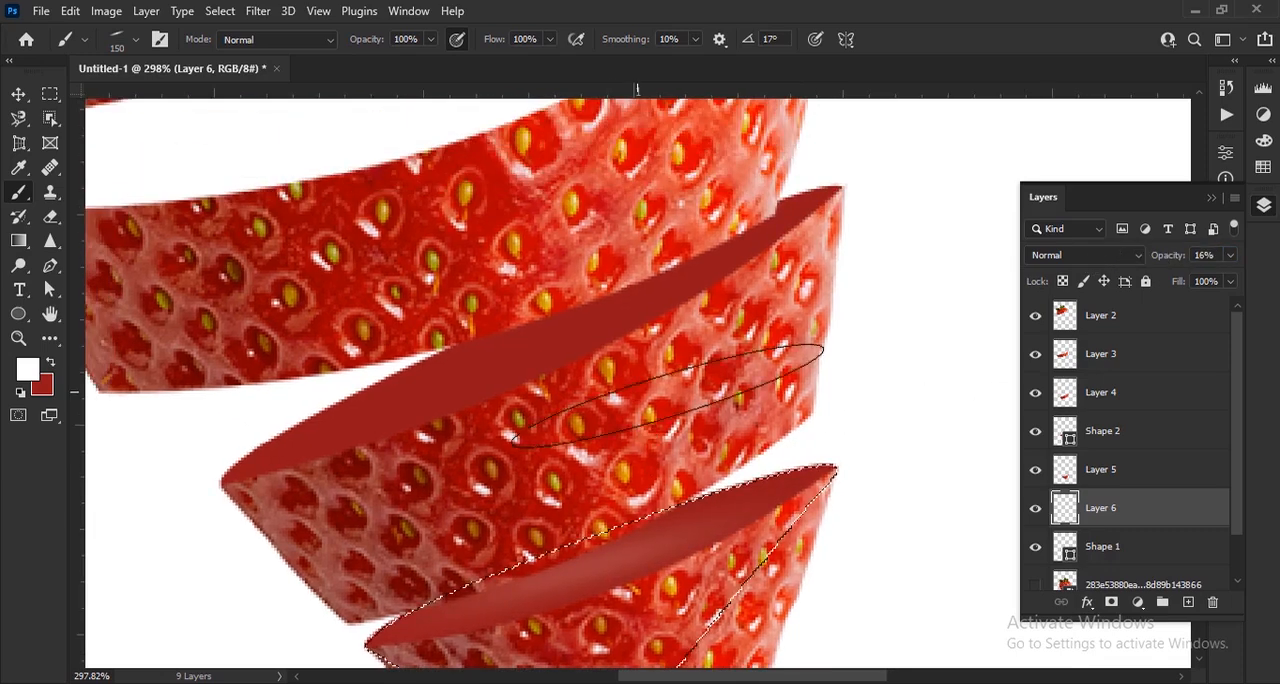
Load the outline of Shape 2 as a selection and create a new layer above it
click(1143, 443)
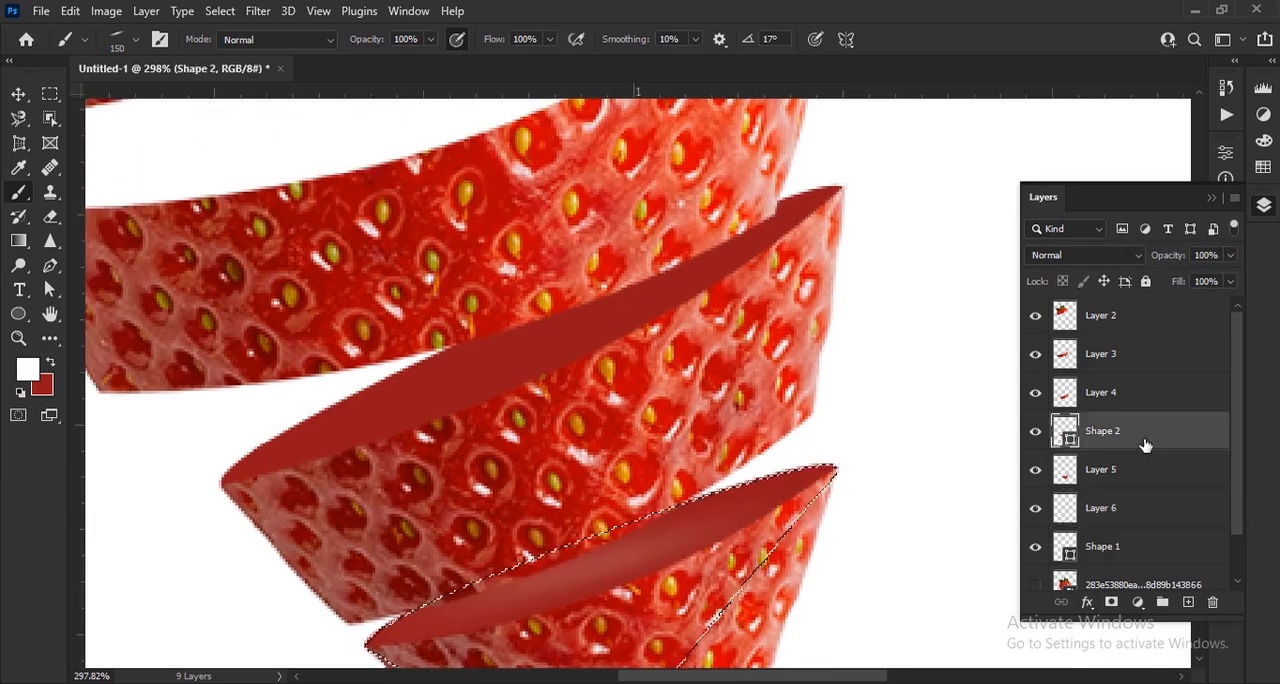
click(1035, 432)
click(1035, 432)
ctrl+click(1066, 432)
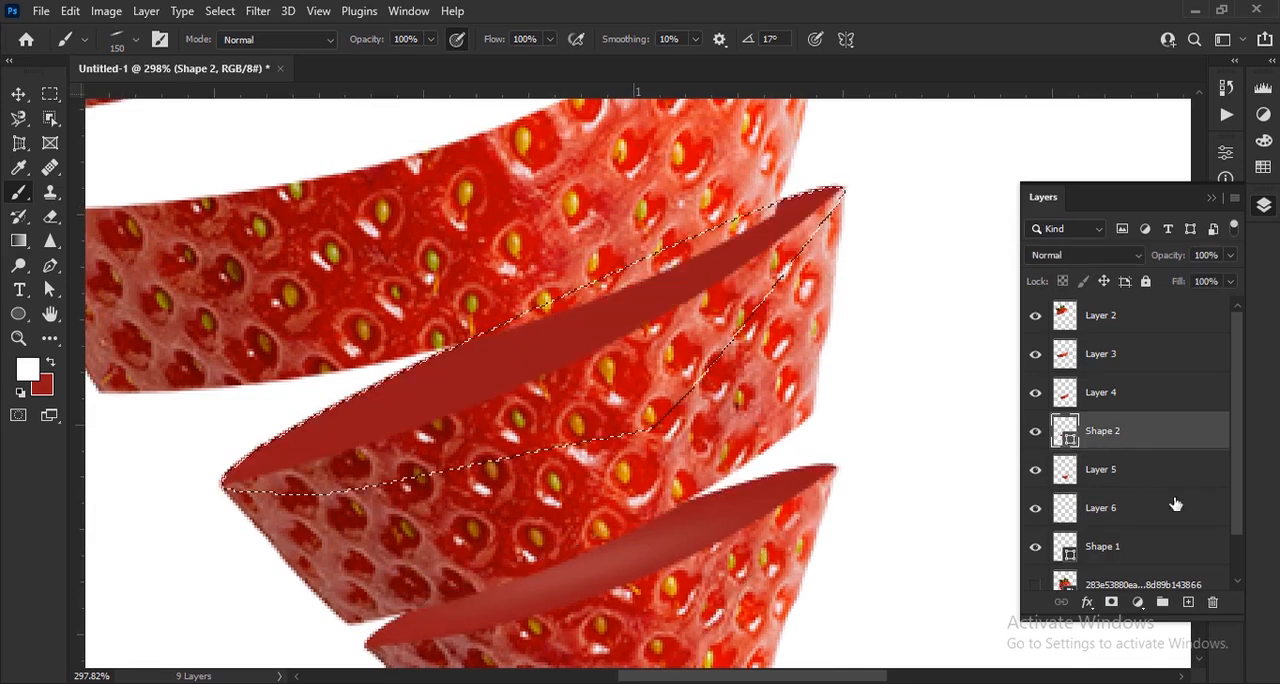
click(1189, 602)
Set the elliptical brush to 200 px at 23° and dab a white highlight on the third slice's cut surface
right_click(556, 340)
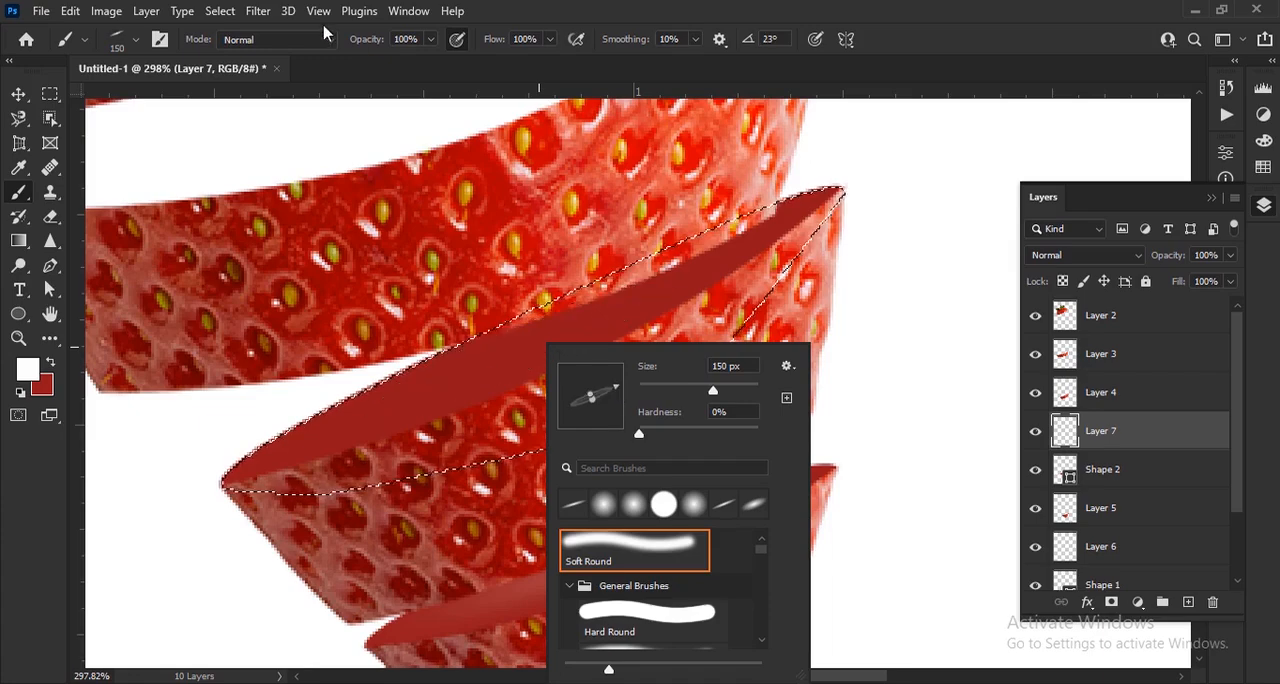
click(434, 50)
key(bracketright)
key(bracketright)
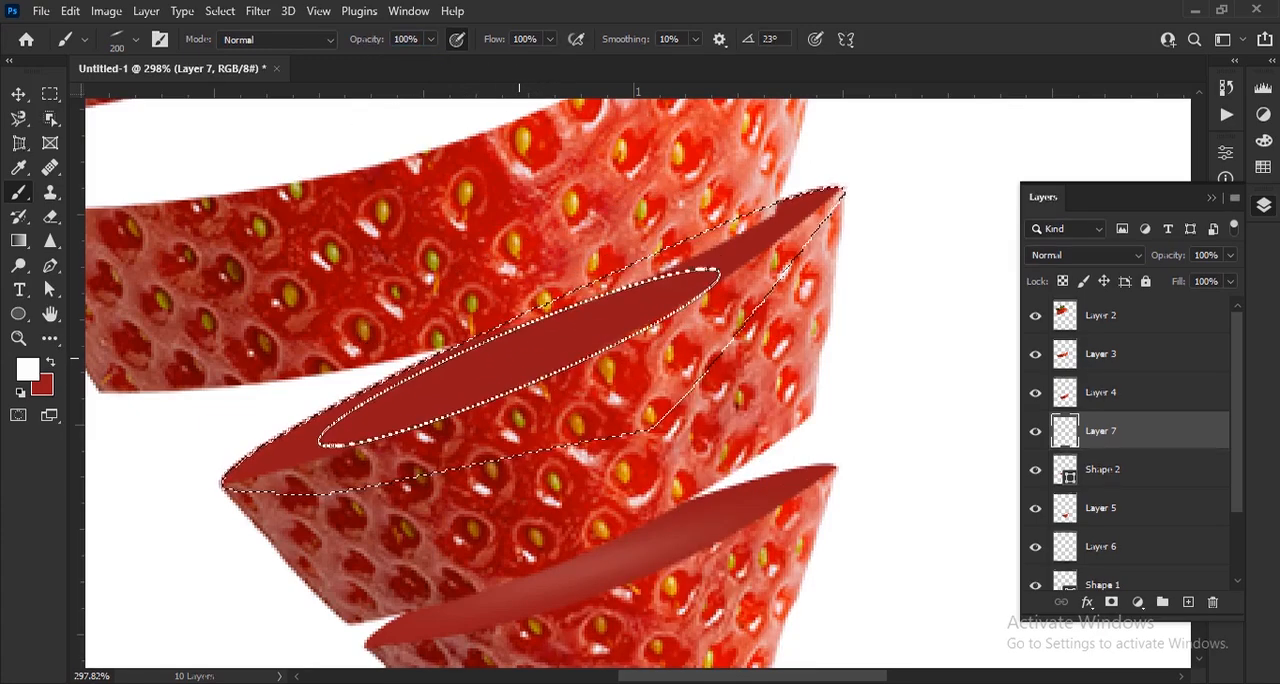
click(526, 350)
Lower the opacity of the third slice's highlight layer, and set Layer 6 to 10% opacity
mouse_move(1163, 258)
mouse_down()
mouse_move(1109, 257)
mouse_move(1082, 278)
mouse_up()
click(1148, 472)
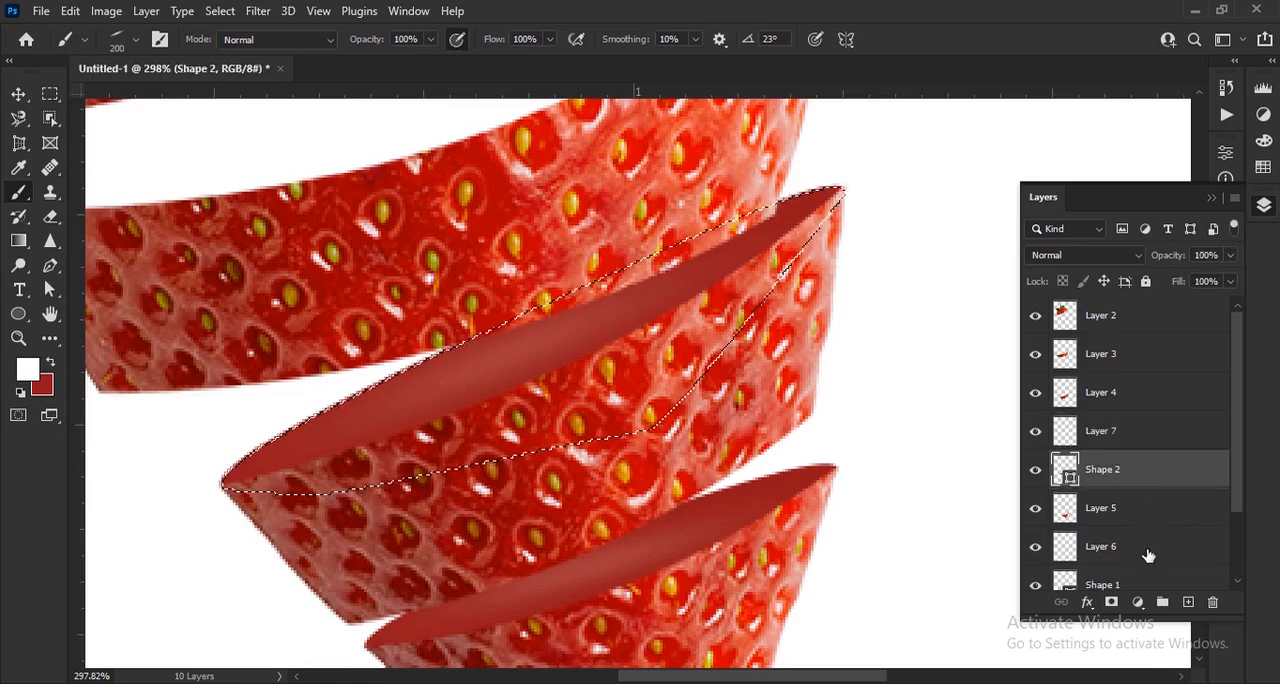
click(1143, 548)
drag(1170, 260, 1165, 265)
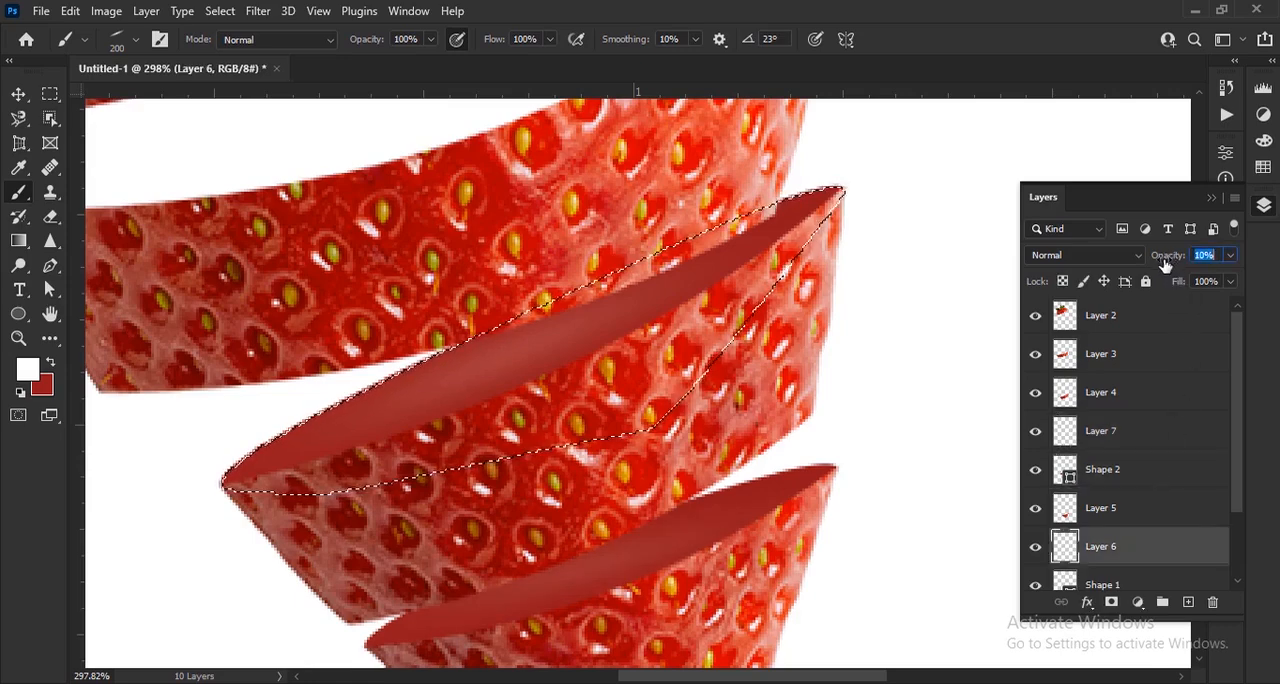
Clear the selection and set the foreground color to black #000000
scroll(686, 429, down, 3)
scroll(671, 529, down, 2)
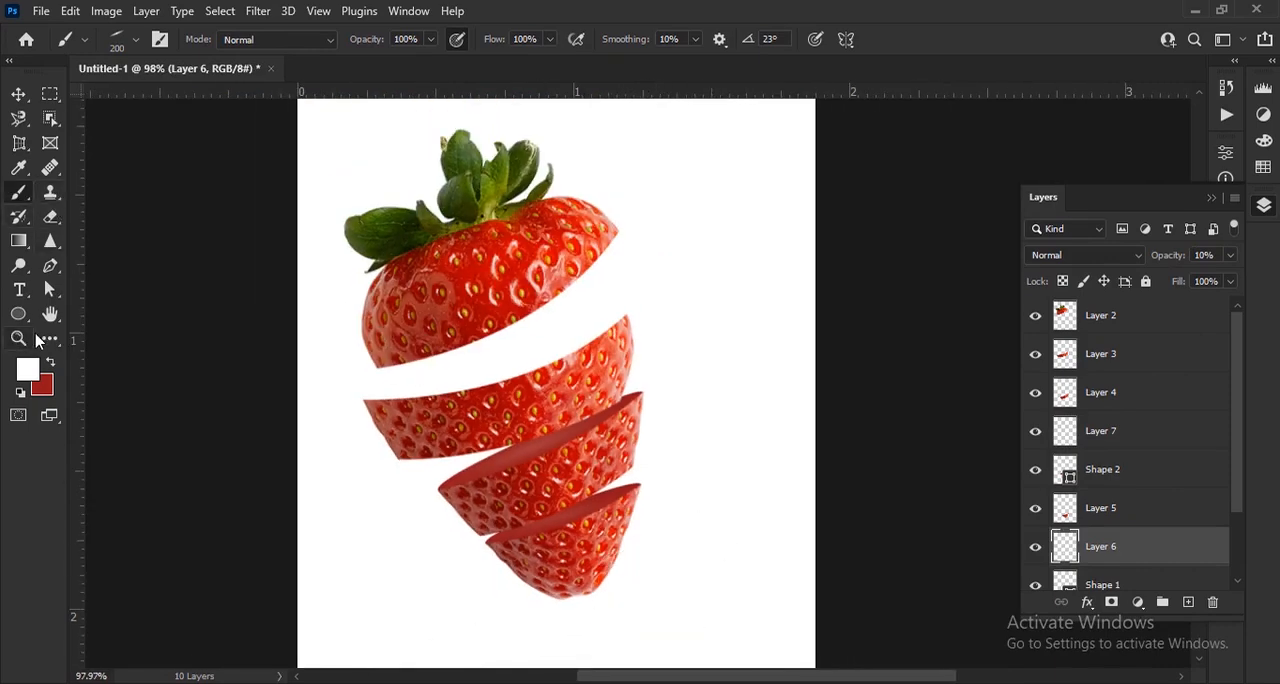
click(30, 371)
text(000000)
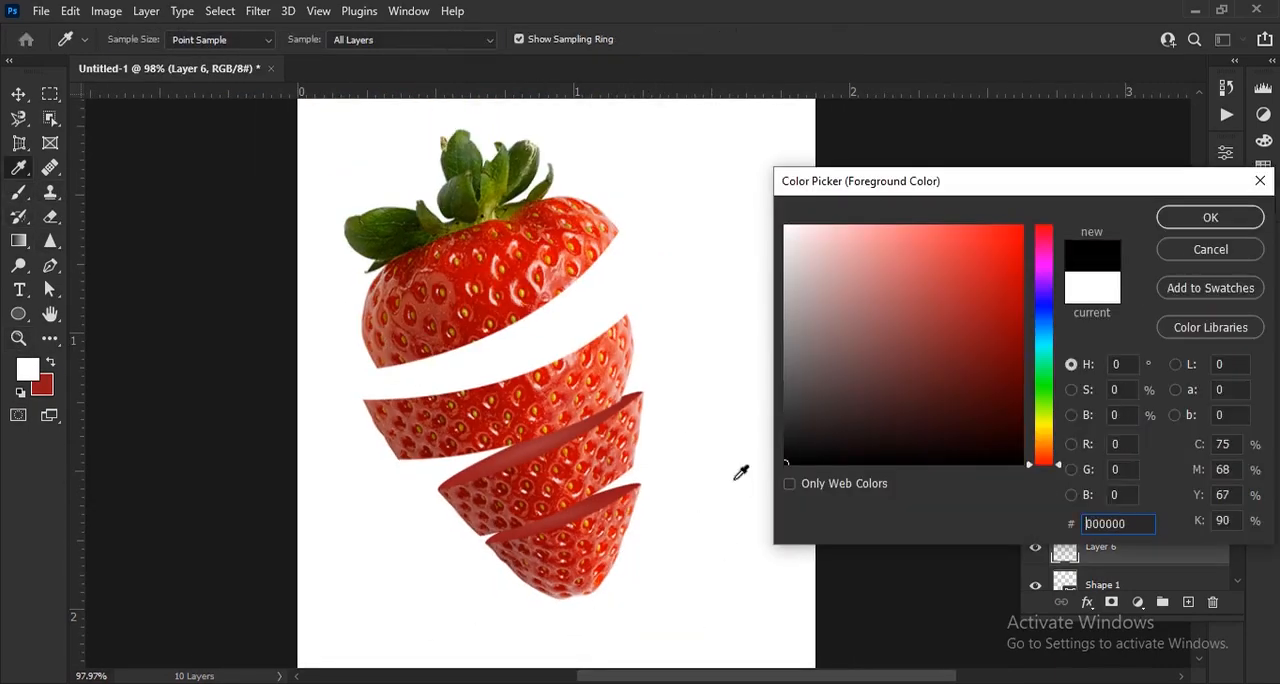
click(1210, 217)
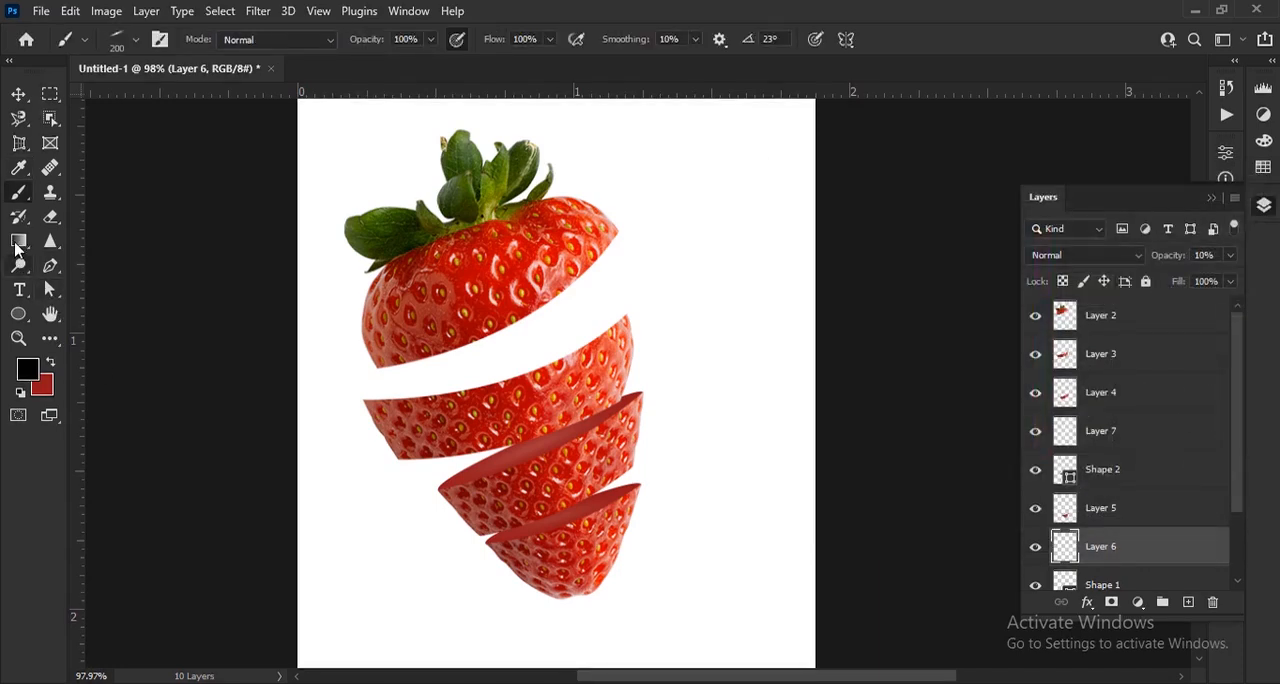
Choose the Soft Round Pressure Size brush and reduce its size to 20 px
click(137, 42)
scroll(80, 322, down, 1)
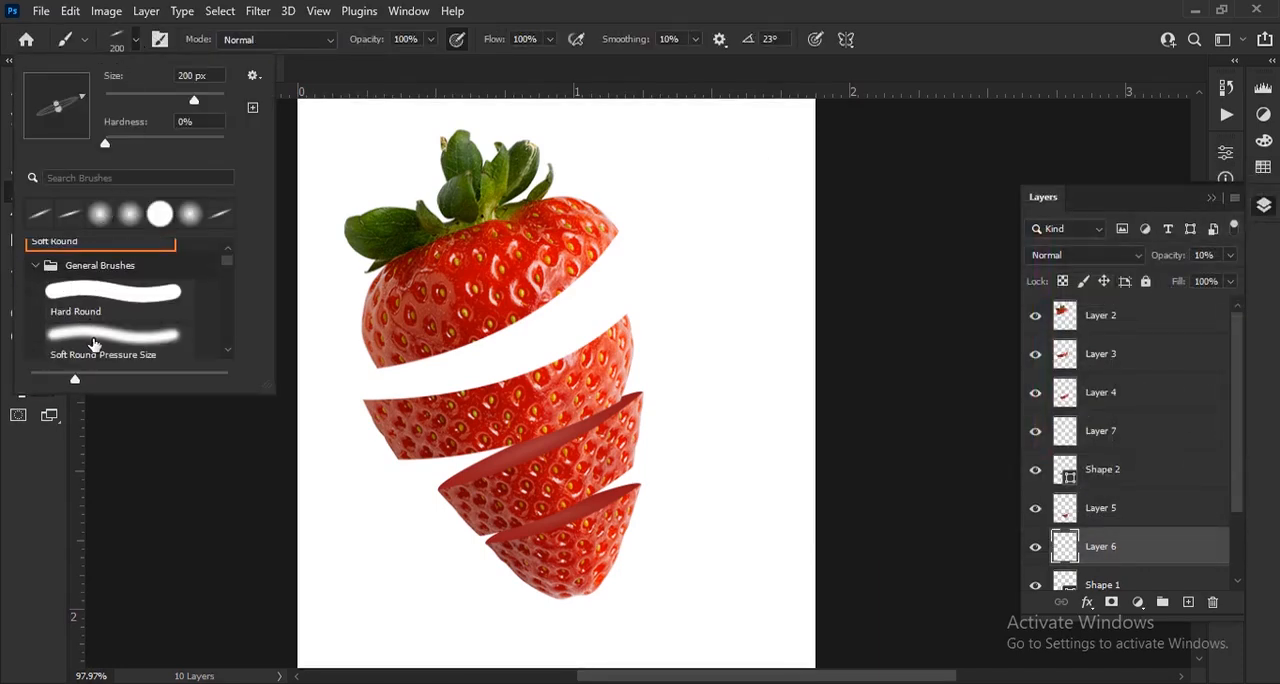
click(100, 340)
click(423, 58)
scroll(488, 405, up, 4)
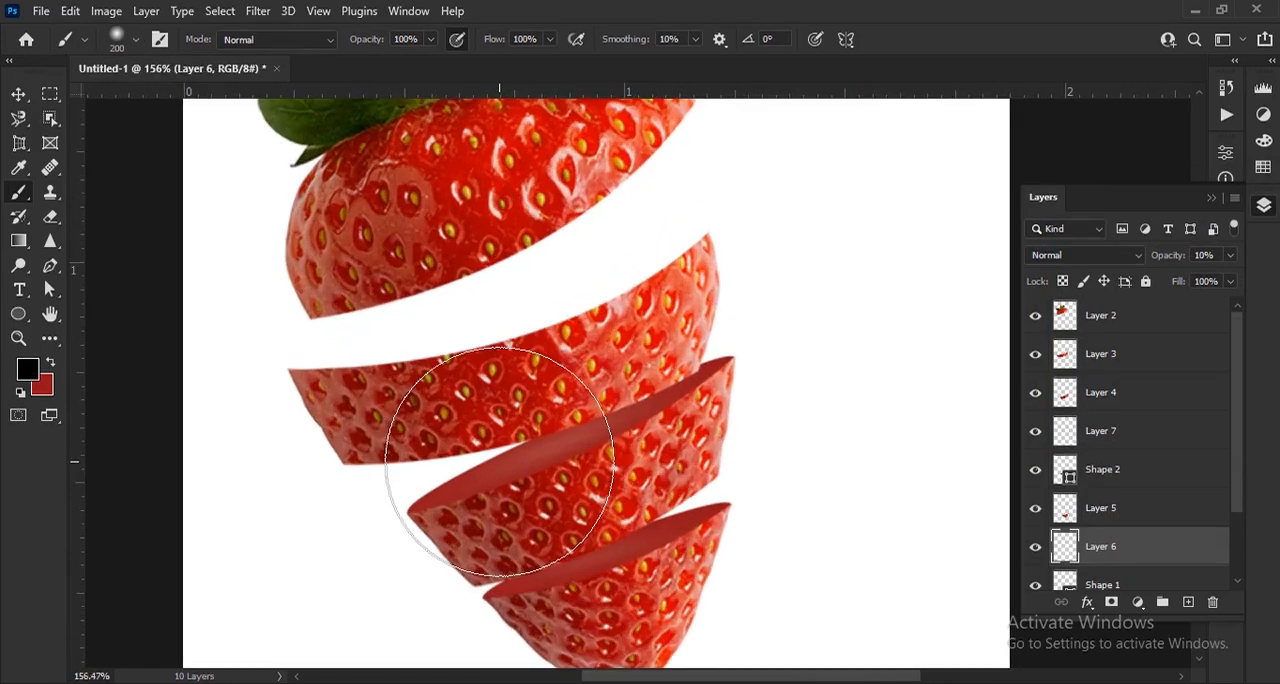
key(bracketleft)
key(bracketleft)
key(bracketleft)
key(bracketleft)
key(bracketleft)
key(bracketleft)
key(bracketleft)
key(bracketleft)
key(bracketleft)
scroll(589, 578, up, 6)
key(bracketleft)
key(bracketleft)
key(bracketleft)
key(bracketleft)
key(bracketleft)
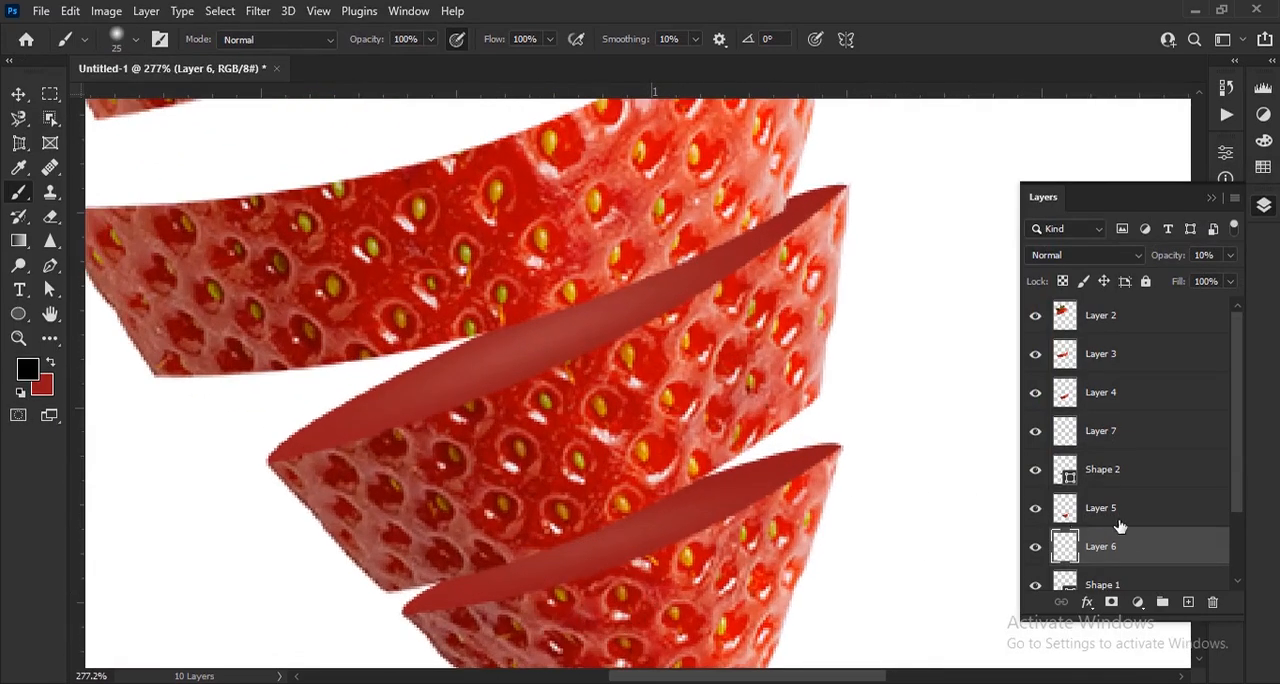
drag(659, 548, 610, 453)
scroll(610, 453, up, 1)
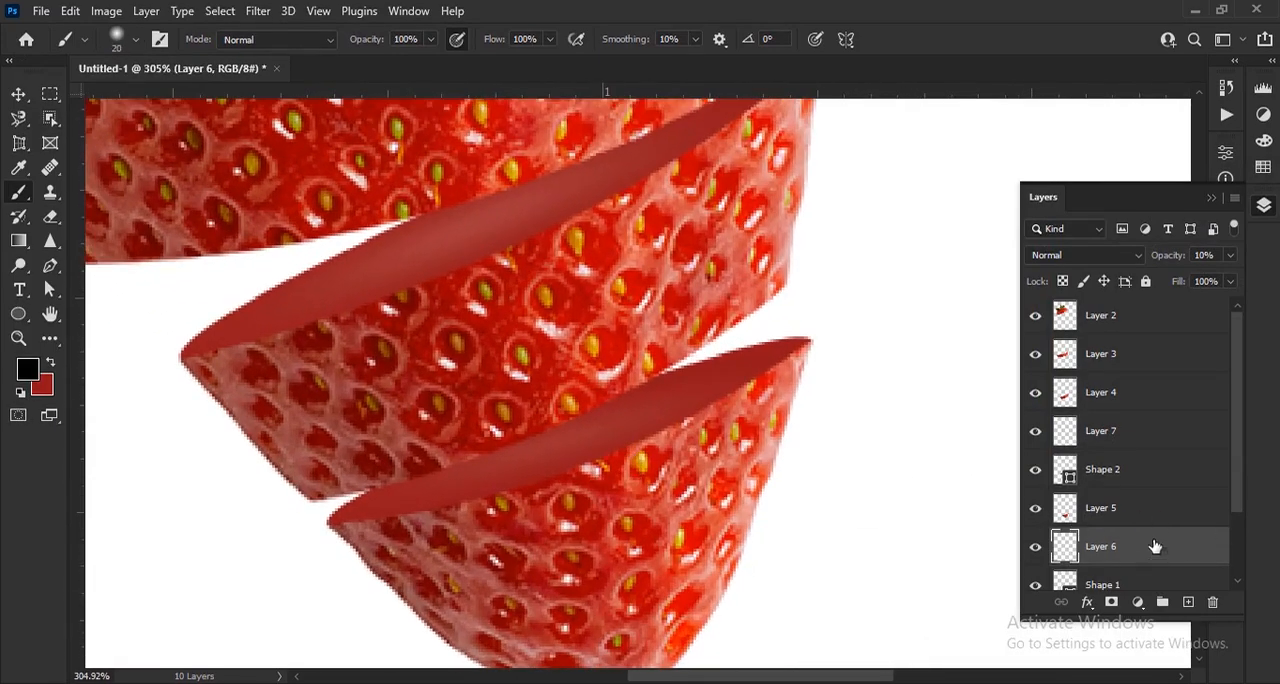
Create a new layer between Shape 1 and Layer 6 for shading the tip's cut surface
scroll(1155, 546, down, 2)
click(1165, 494)
click(1188, 601)
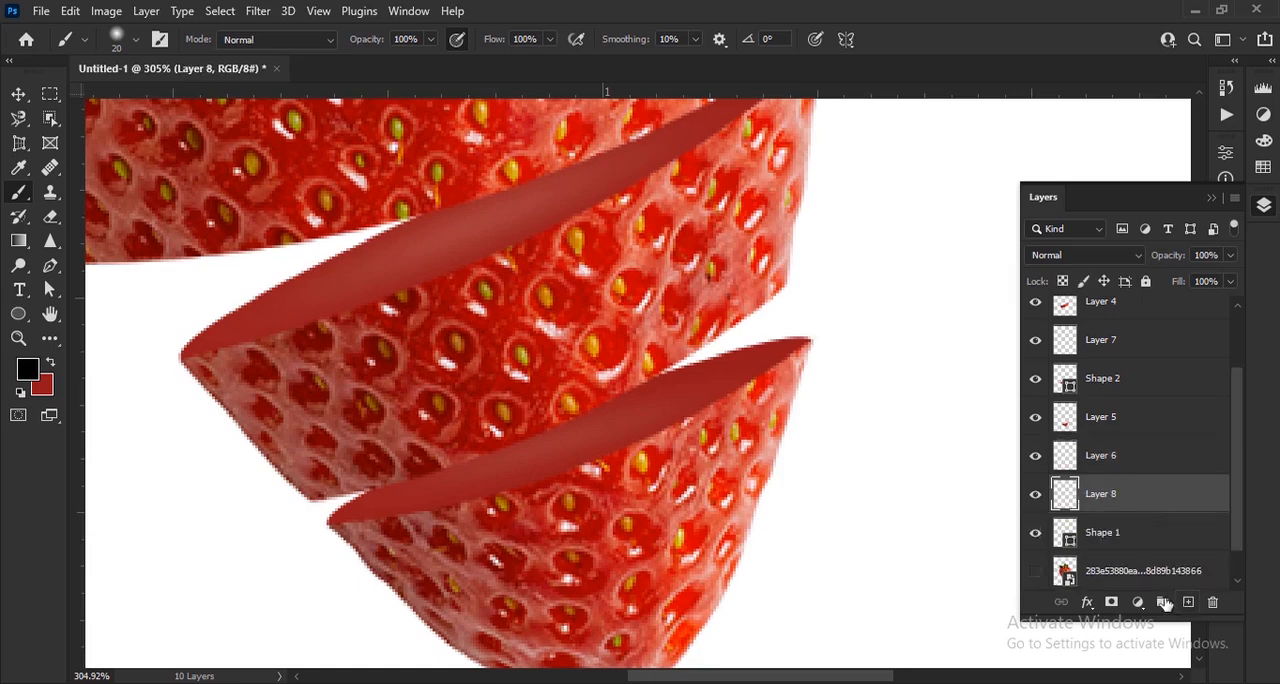
scroll(457, 494, up, 2)
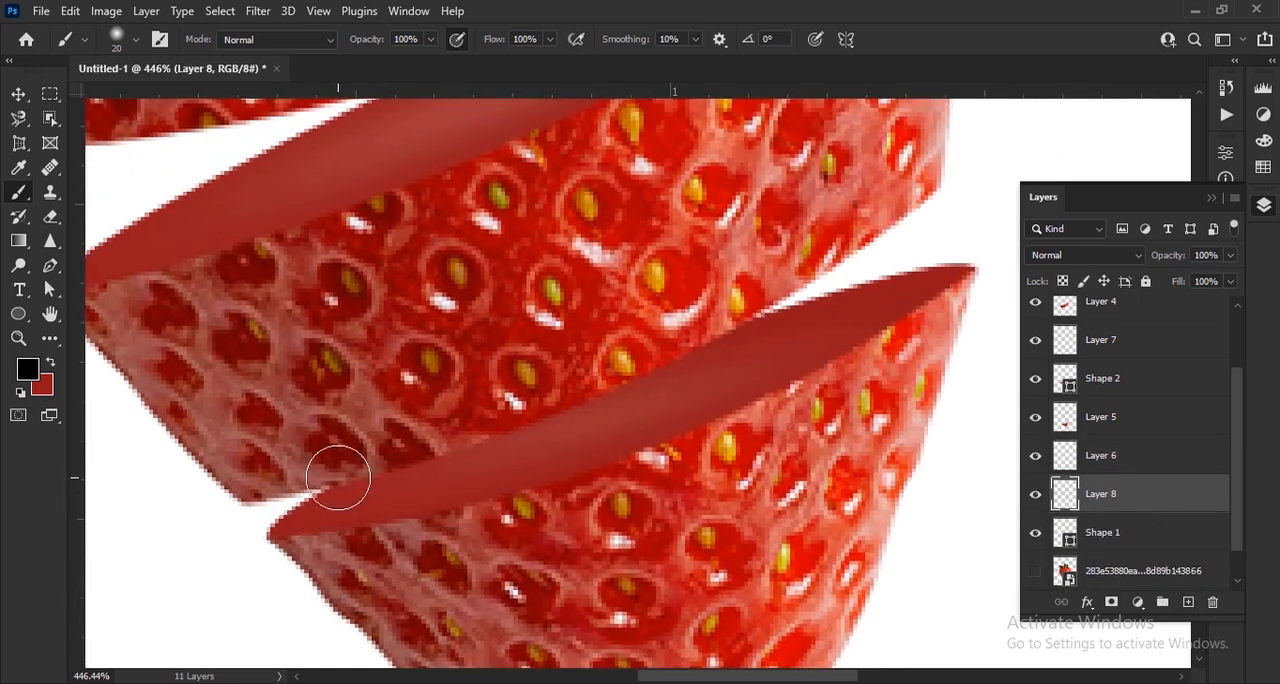
Paint a black shadow along the upper edge of the tip's cut surface, at 20 px, then 40 px with 61% brush opacity
mouse_move(334, 472)
mouse_down()
mouse_move(478, 440)
mouse_move(757, 300)
mouse_up()
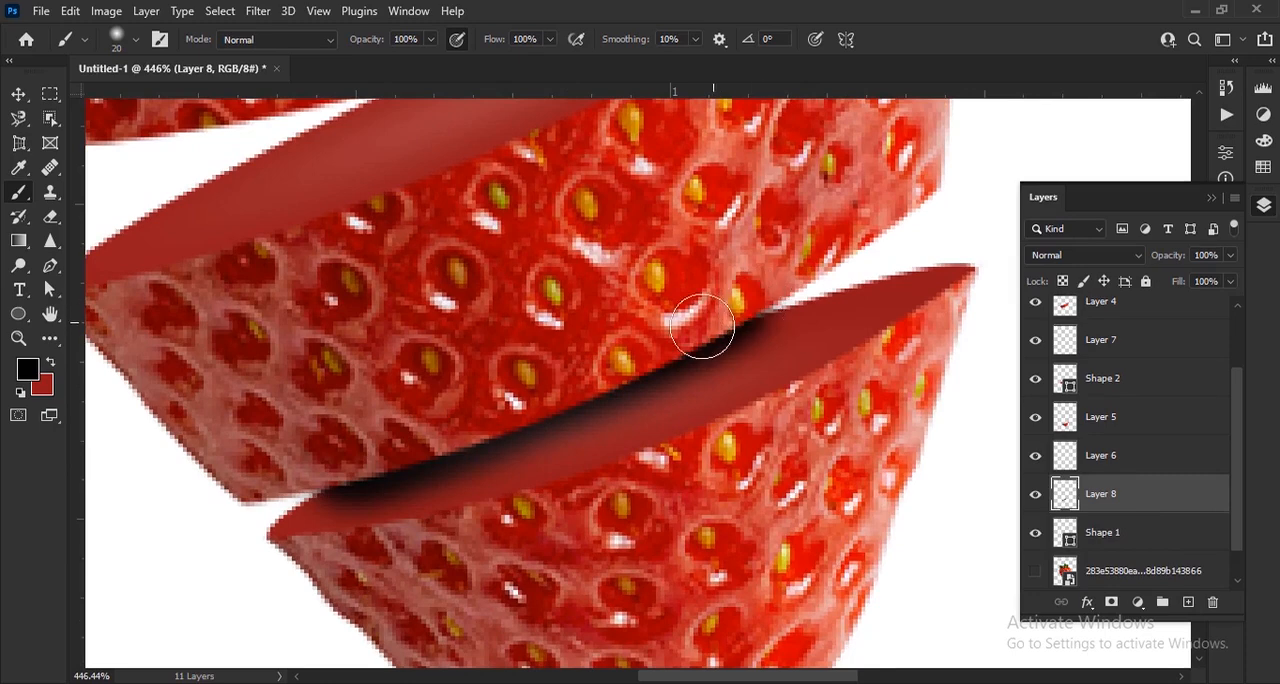
key(])
key(])
drag(346, 45, 333, 46)
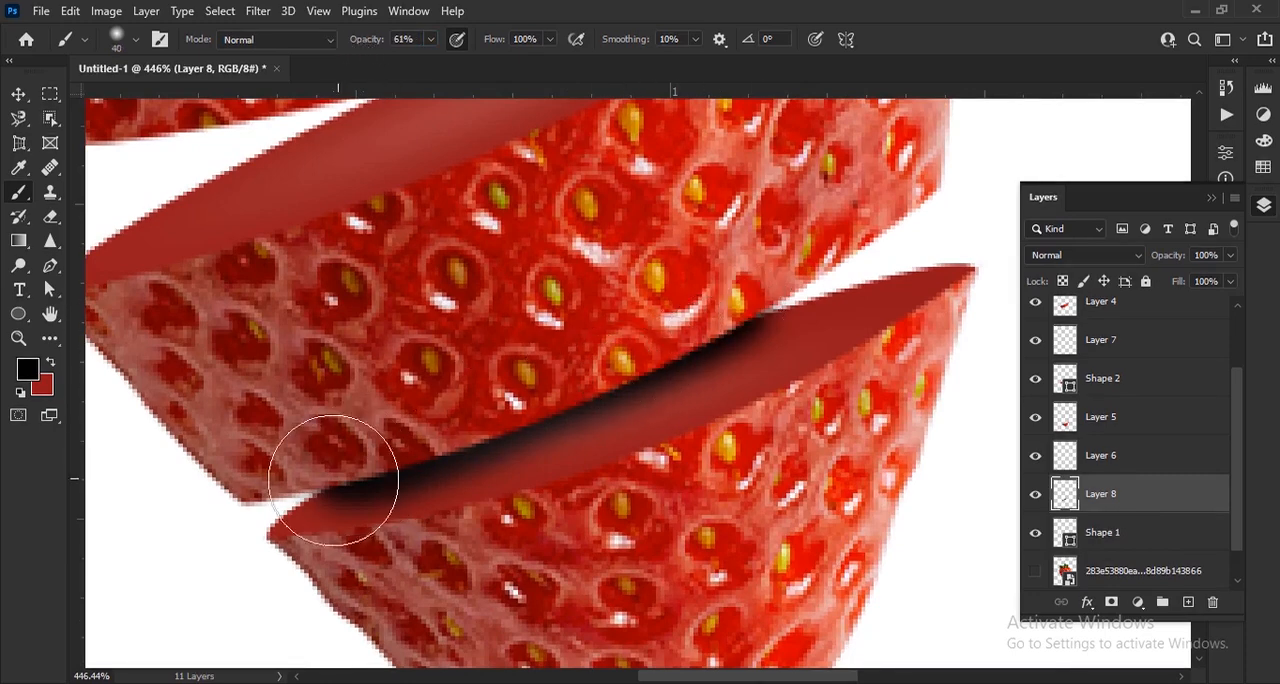
mouse_move(334, 477)
mouse_down()
mouse_move(560, 392)
mouse_move(744, 312)
mouse_up()
scroll(450, 472, down, 5)
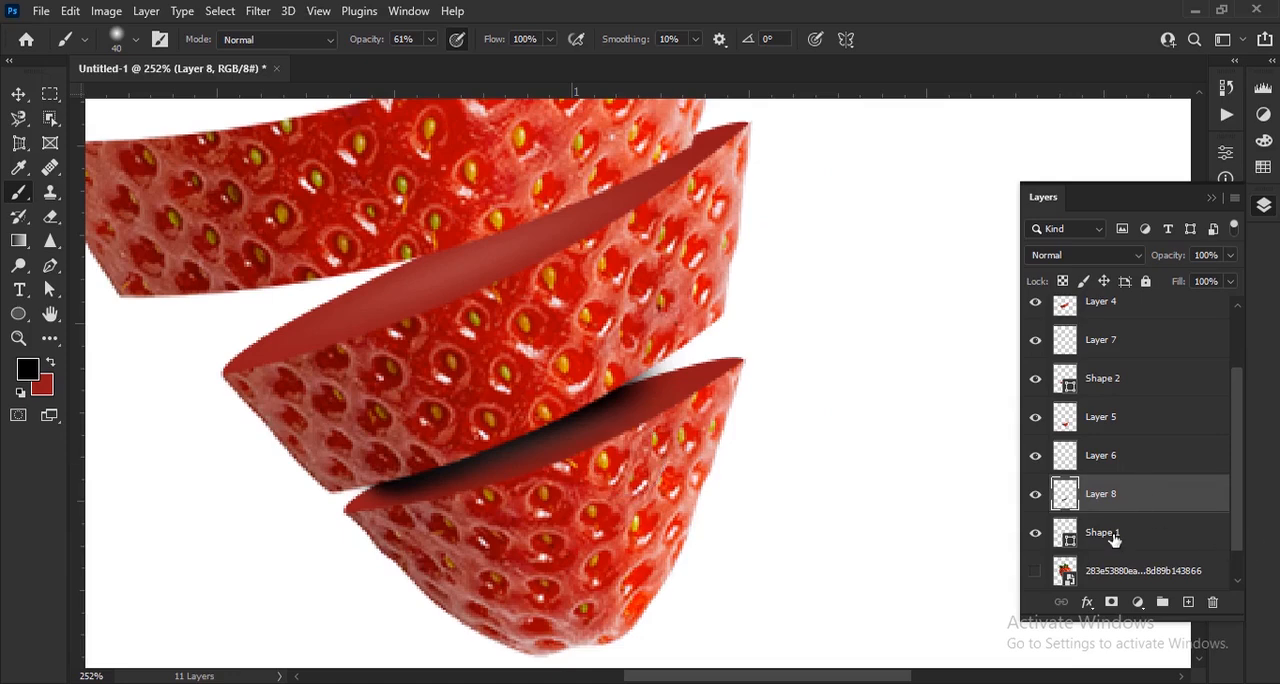
Move Layer 6 beneath Layer 8 and readjust the opacity of Layer 6 to blend the tip's highlight
click(1036, 536)
click(1036, 536)
click(1036, 456)
click(1036, 456)
drag(1137, 462, 1134, 528)
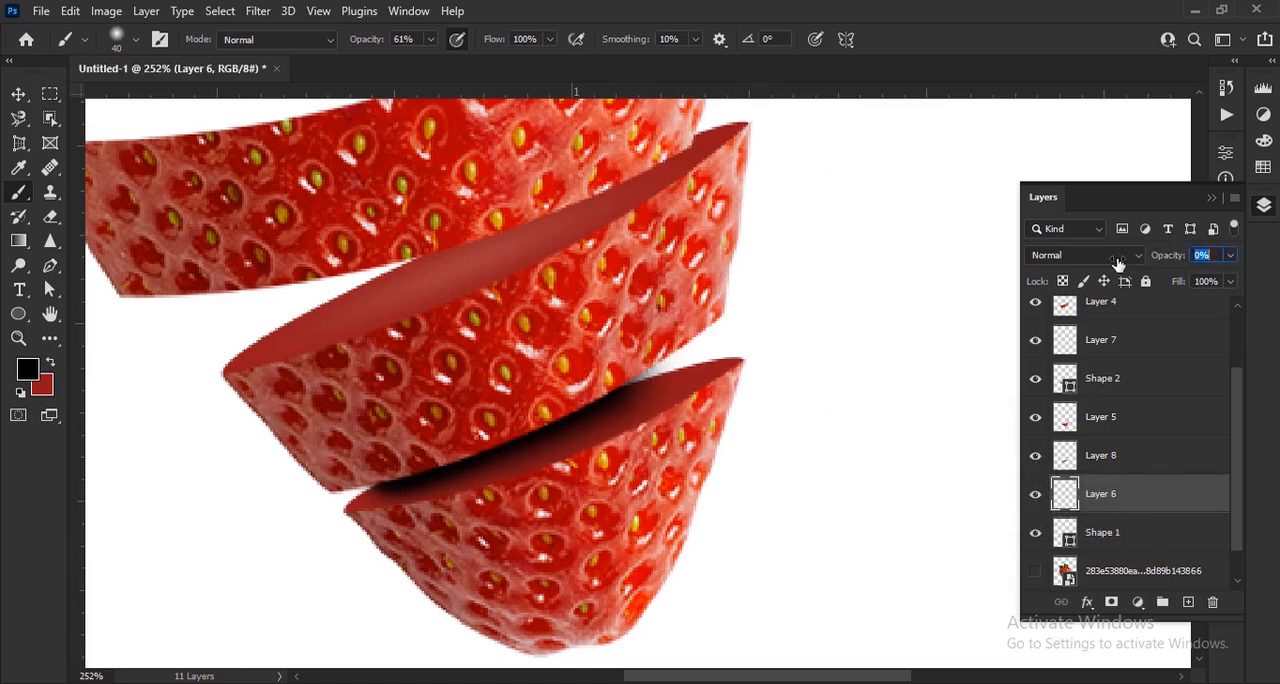
drag(1146, 262, 1202, 272)
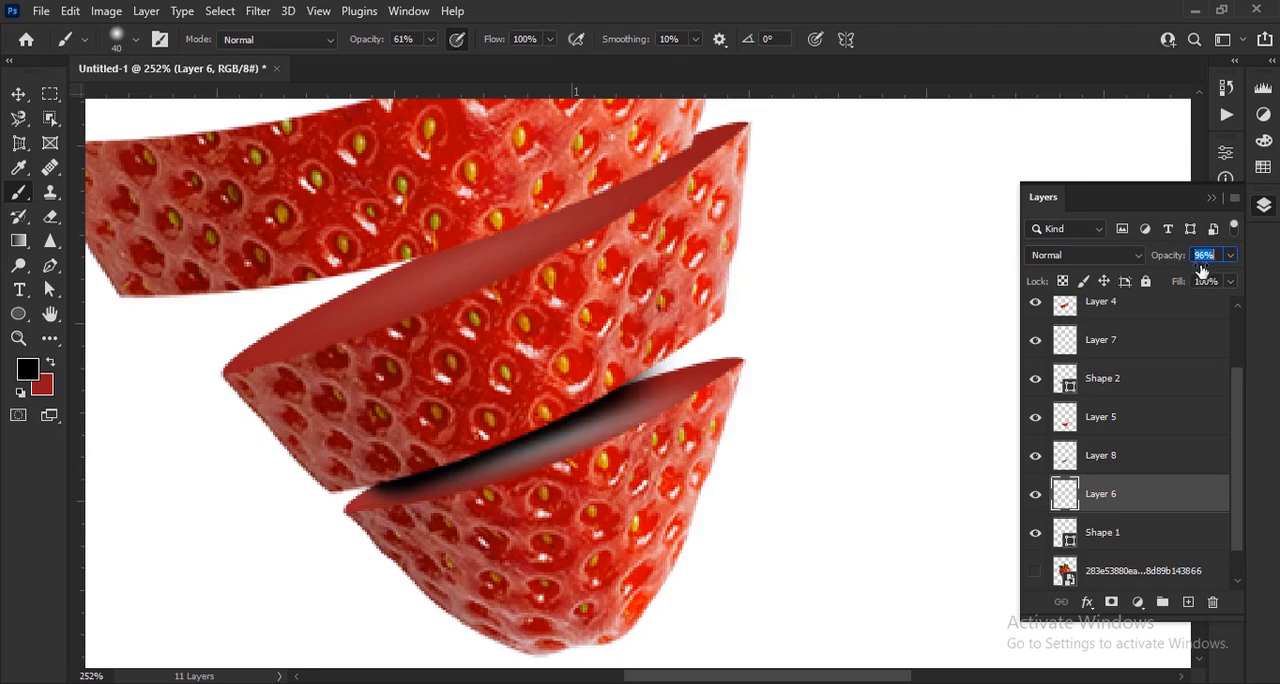
click(1183, 454)
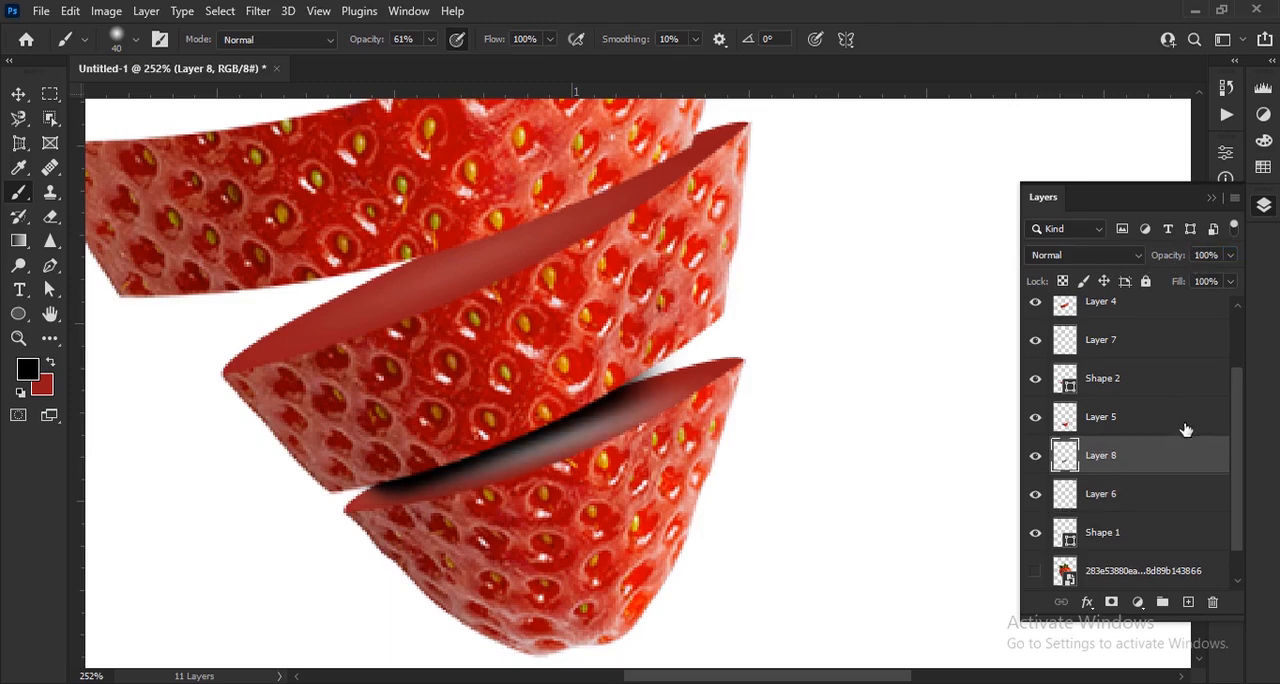
click(1126, 499)
mouse_move(1146, 262)
mouse_down()
mouse_move(1106, 271)
mouse_move(1124, 272)
mouse_up()
Set the opacity of Layer 8 to 79% and reduce the brush size to 20 px
click(1122, 466)
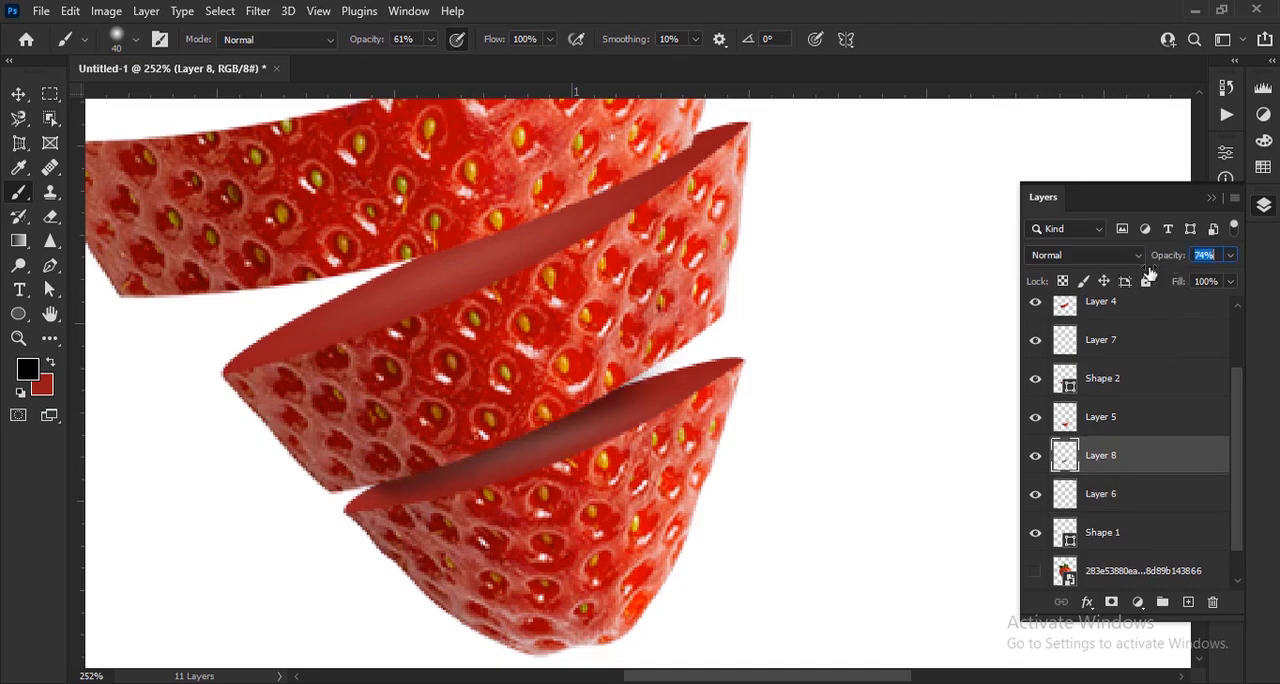
scroll(430, 500, up, 2)
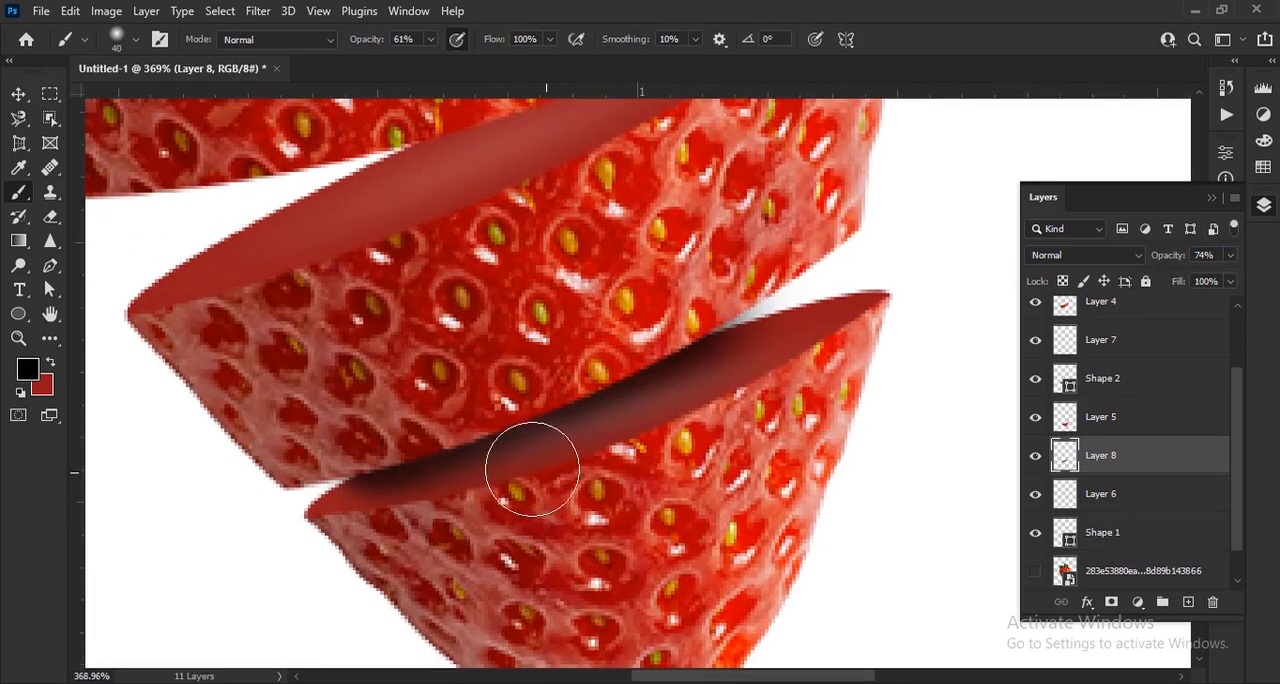
key(bracketleft)
key(bracketleft)
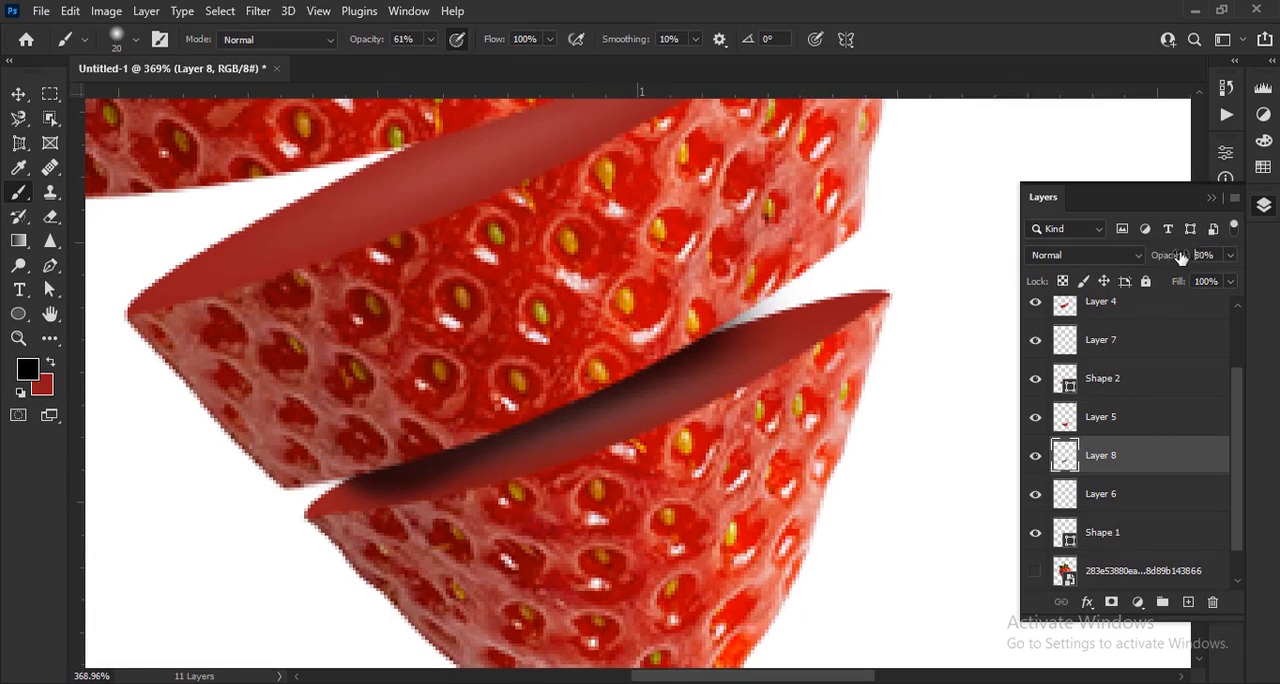
drag(1181, 258, 1188, 260)
scroll(550, 421, down, 5)
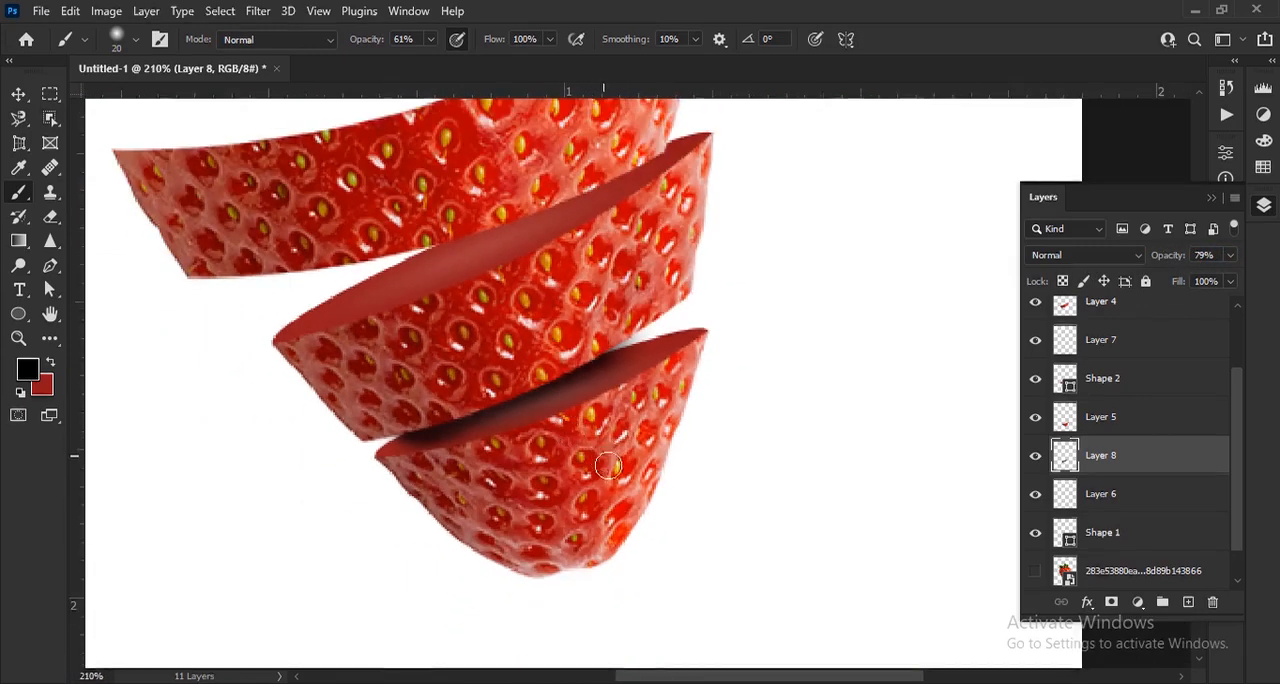
Nudge the second strawberry slice down toward the third slice and rotate it slightly
scroll(586, 449, up, 3)
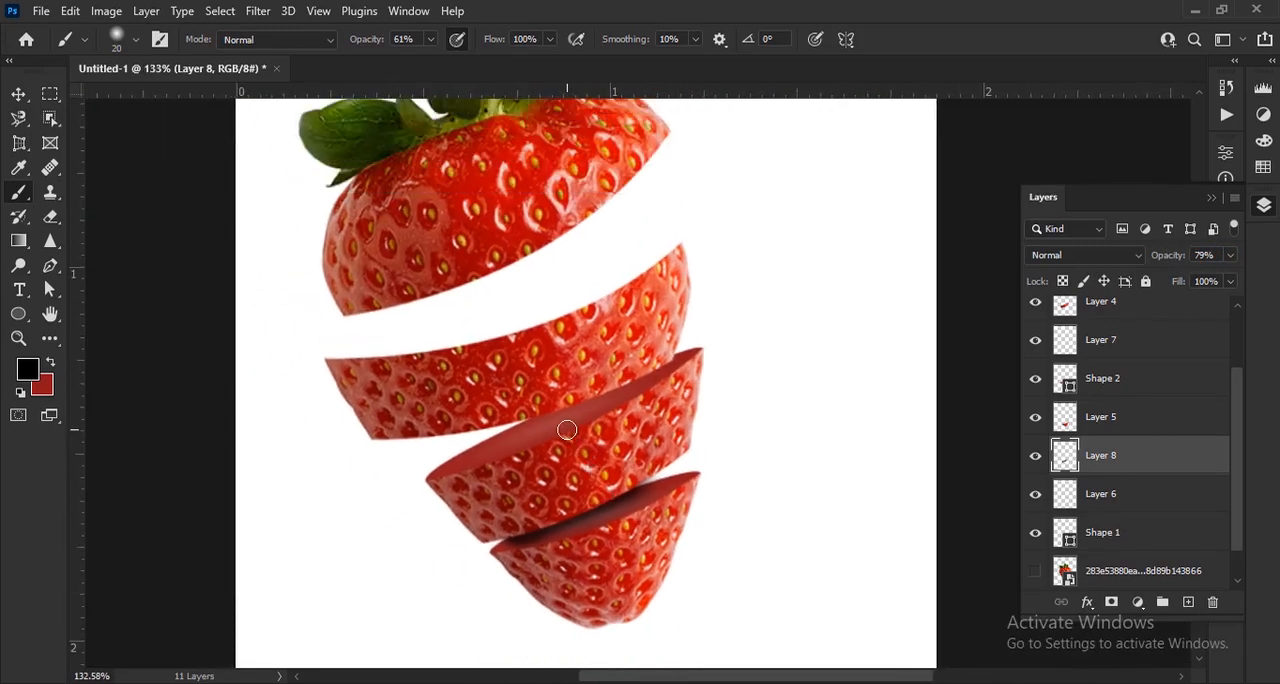
scroll(567, 430, up, 2)
click(18, 94)
scroll(654, 290, down, 1)
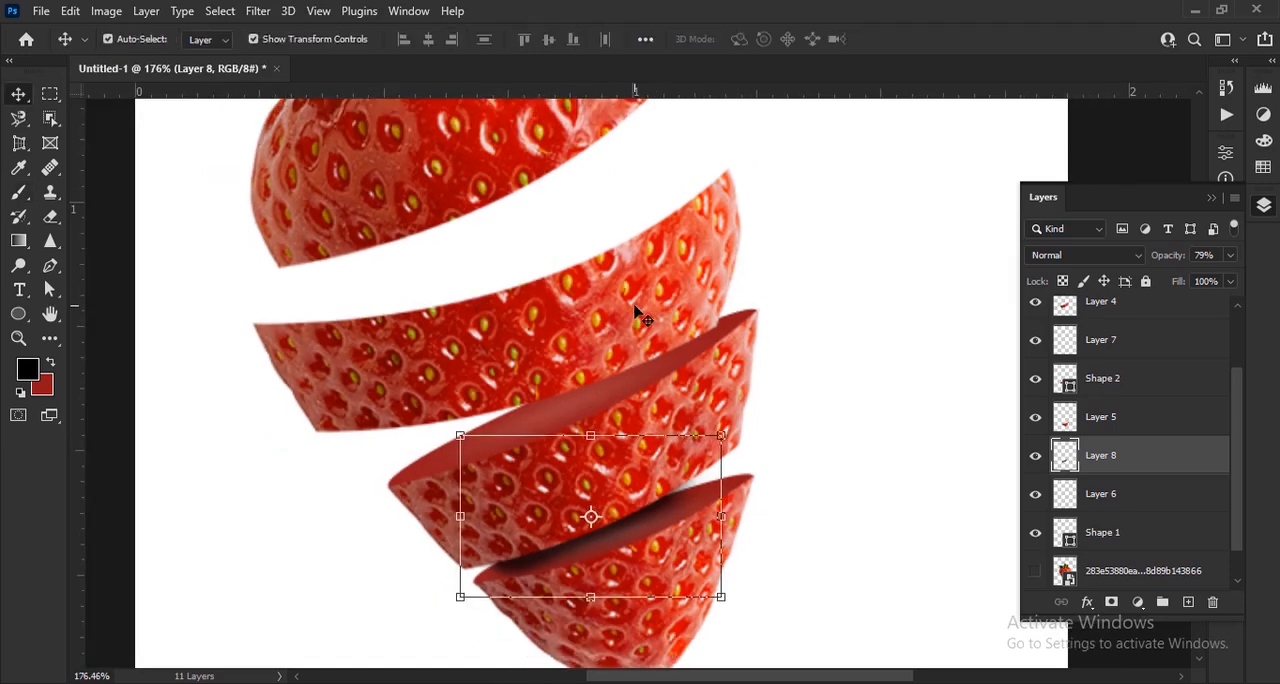
click(640, 317)
drag(630, 333, 519, 424)
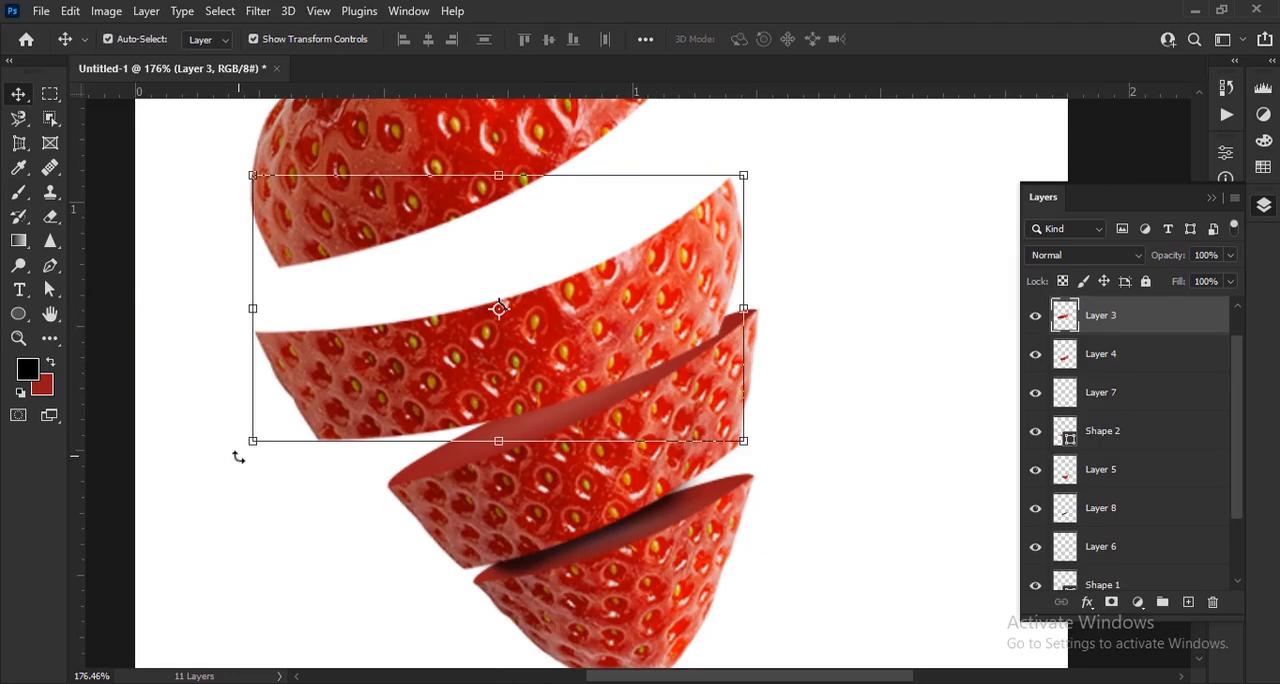
drag(238, 456, 242, 463)
click(929, 40)
scroll(535, 367, up, 2)
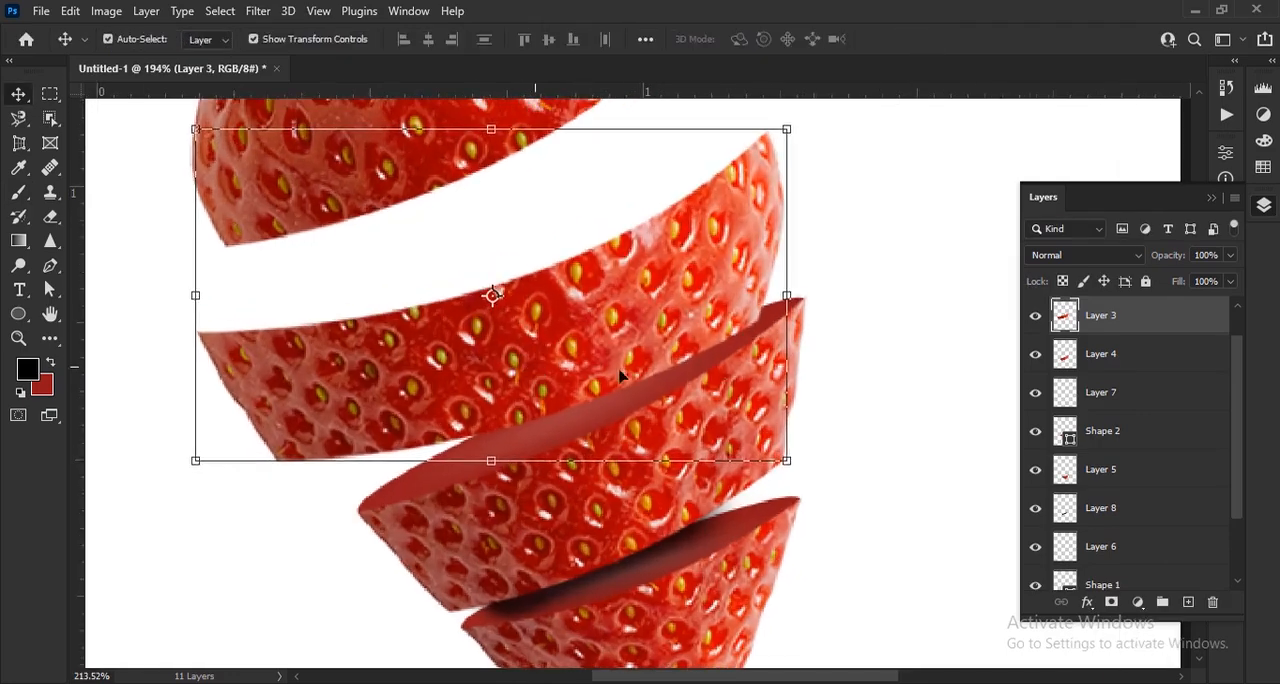
Create a layer beneath Layer 3 and brush a black shadow onto the third slice's cut surface at 38% brush opacity, 20 to 30 px
click(1190, 600)
drag(1137, 318, 1131, 378)
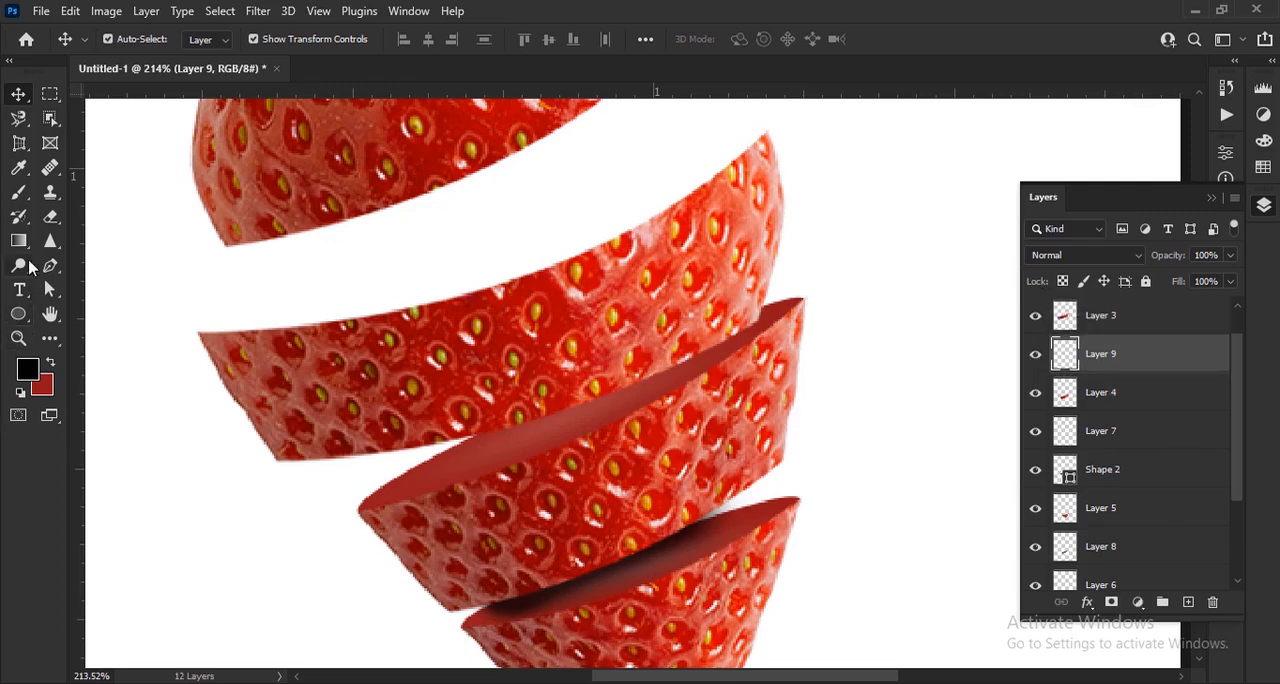
click(19, 193)
scroll(467, 386, up, 1)
mouse_move(801, 307)
mouse_down()
mouse_move(701, 359)
mouse_move(480, 425)
mouse_up()
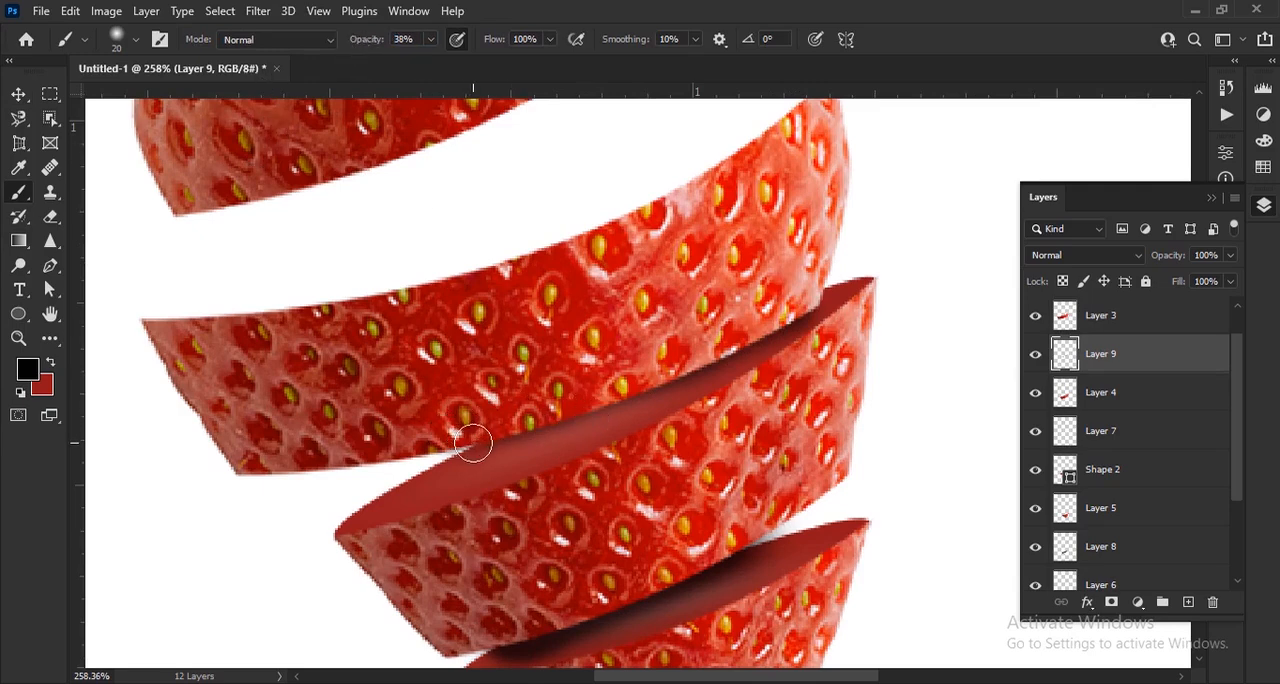
key(bracketright)
key(bracketright)
mouse_move(473, 443)
mouse_down()
mouse_move(625, 400)
mouse_move(803, 299)
mouse_move(636, 377)
mouse_move(458, 429)
mouse_move(678, 362)
mouse_move(583, 405)
mouse_move(416, 446)
mouse_up()
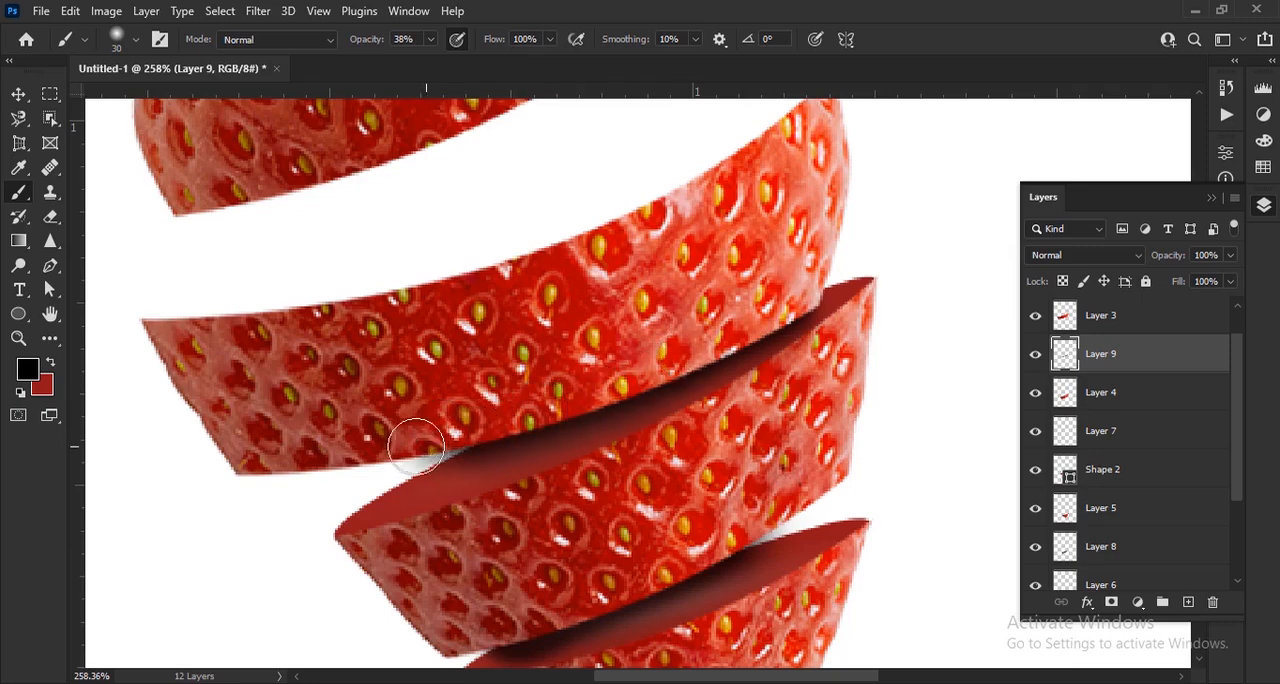
Lower the opacity of Layer 9 to 84% and clear the layer selection
key(ctrl+0)
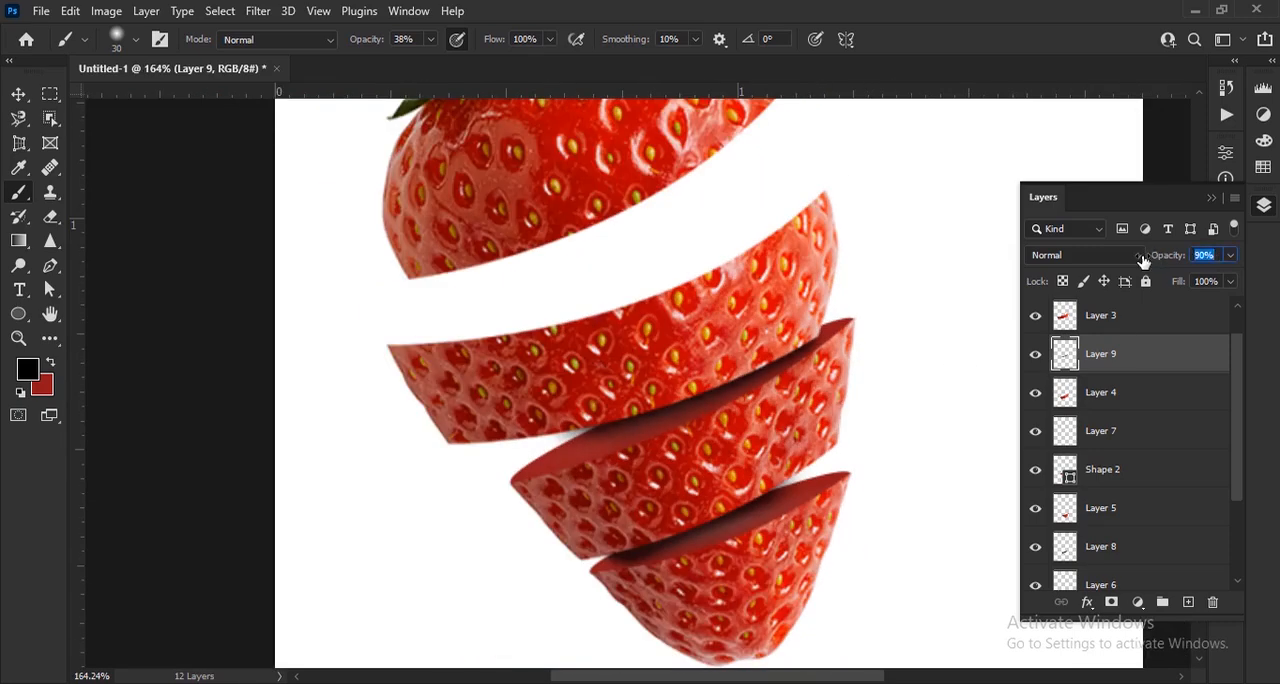
scroll(437, 232, down, 3)
key(v)
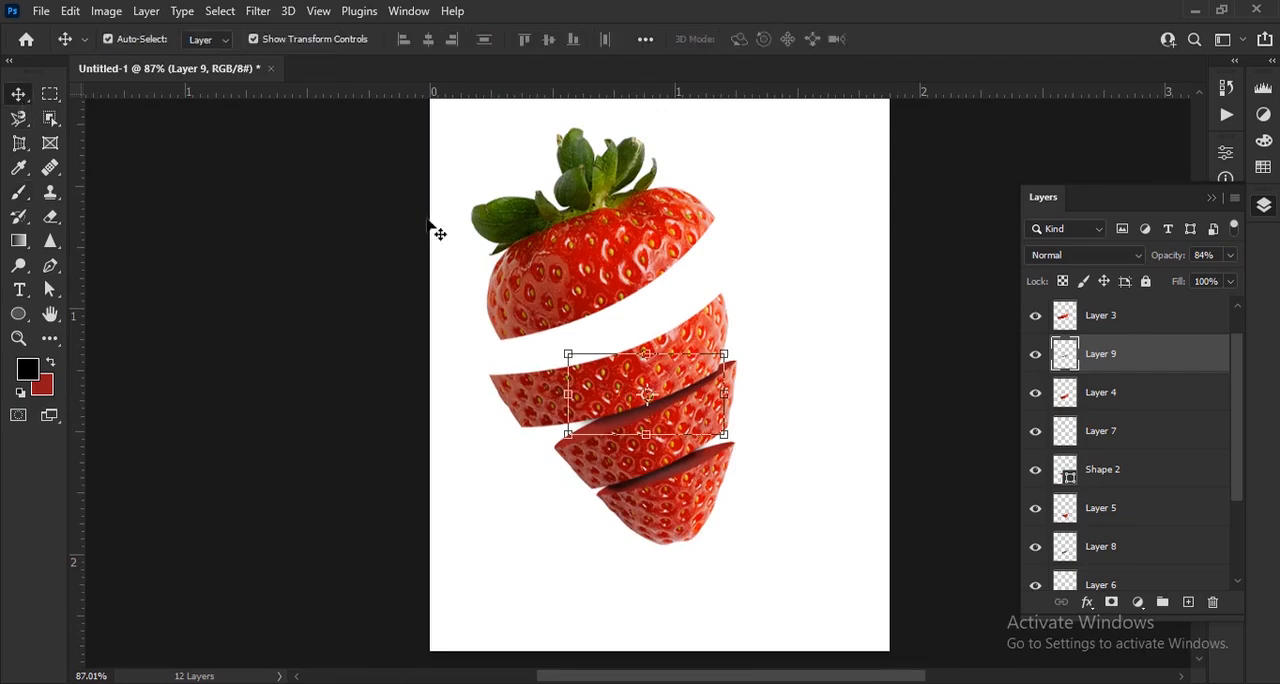
click(930, 543)
Create a new layer beneath the second slice, make dark red the foreground color and choose the Pen tool
scroll(697, 335, up, 2)
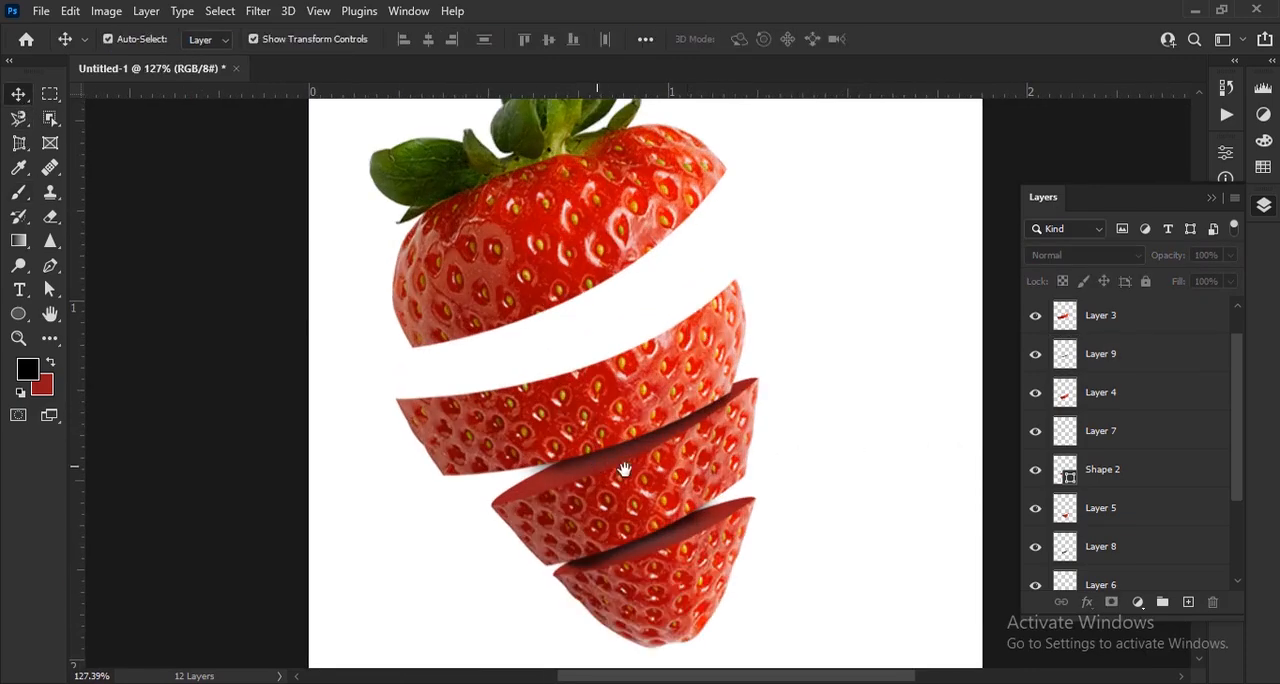
scroll(624, 469, up, 3)
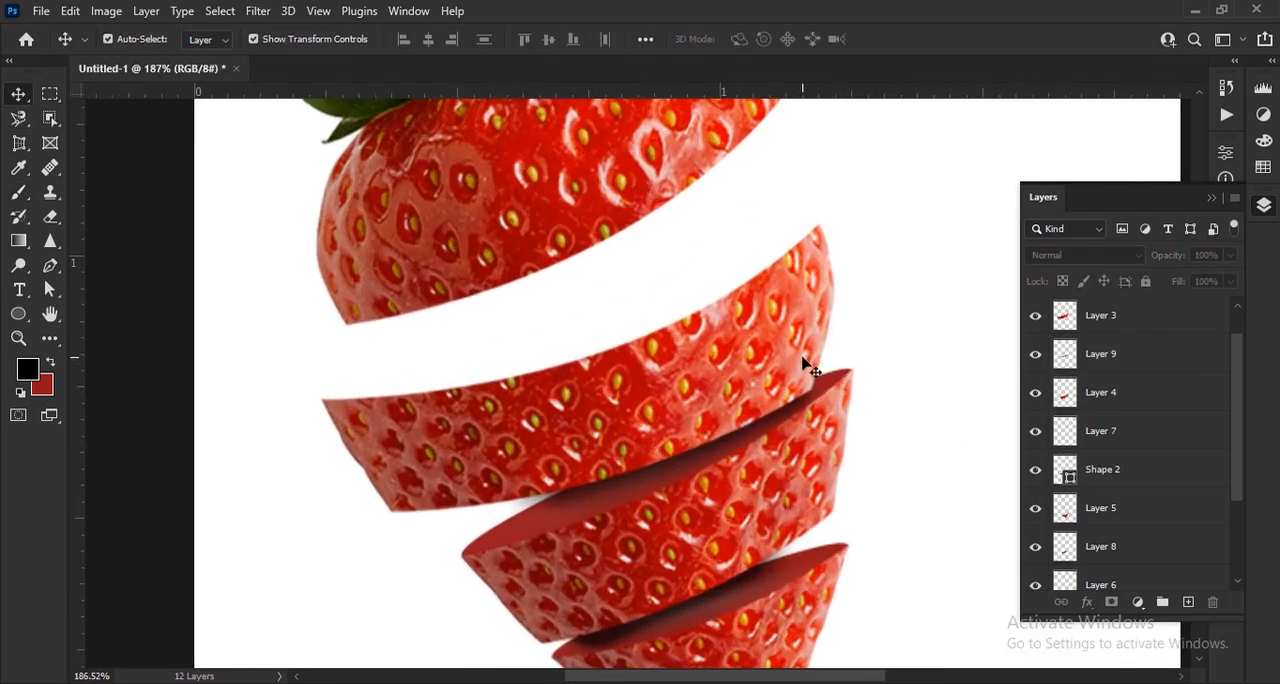
click(806, 366)
scroll(1149, 380, up, 1)
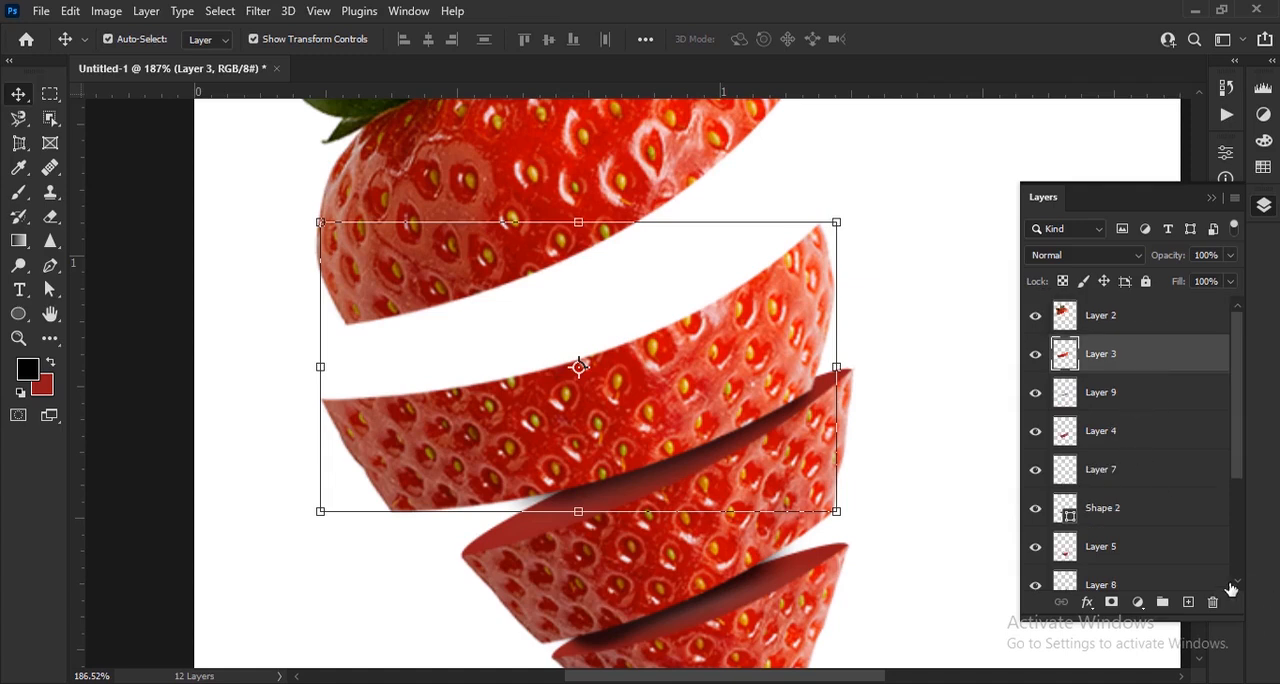
click(1188, 604)
drag(1051, 360, 1146, 428)
click(49, 365)
click(50, 265)
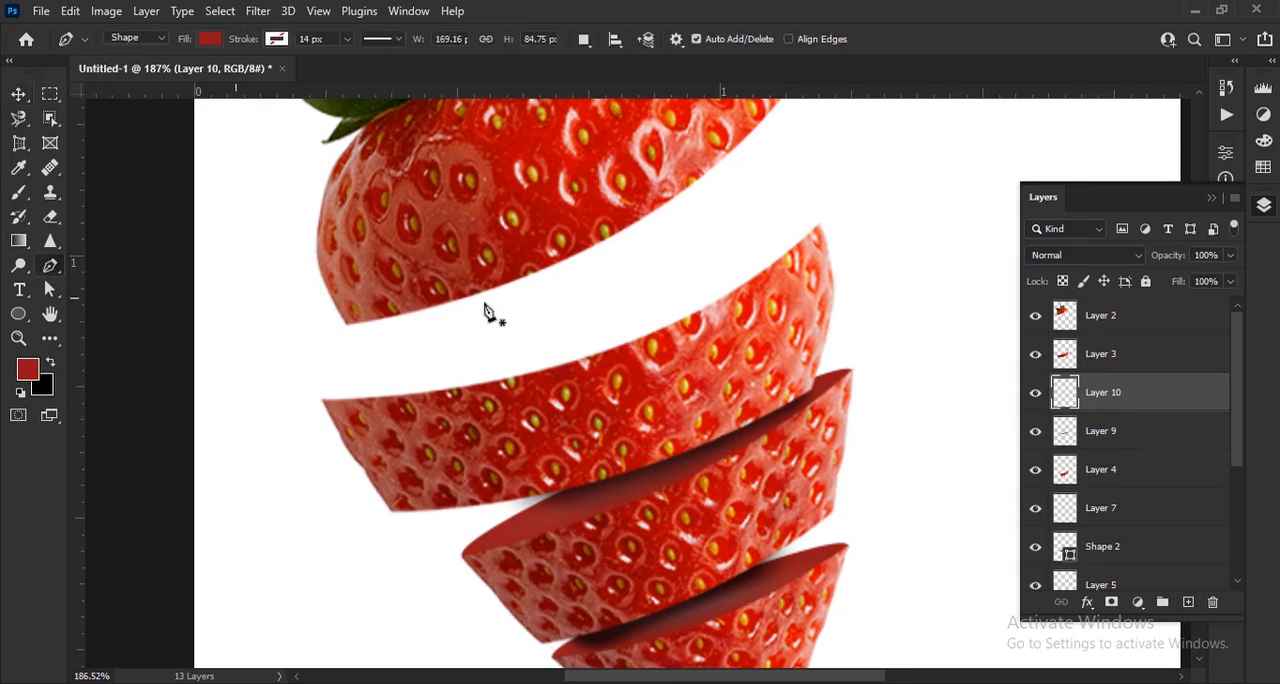
Draw a closed dark red curved shape as the second slice's cut surface, then deselect it
scroll(346, 400, up, 2)
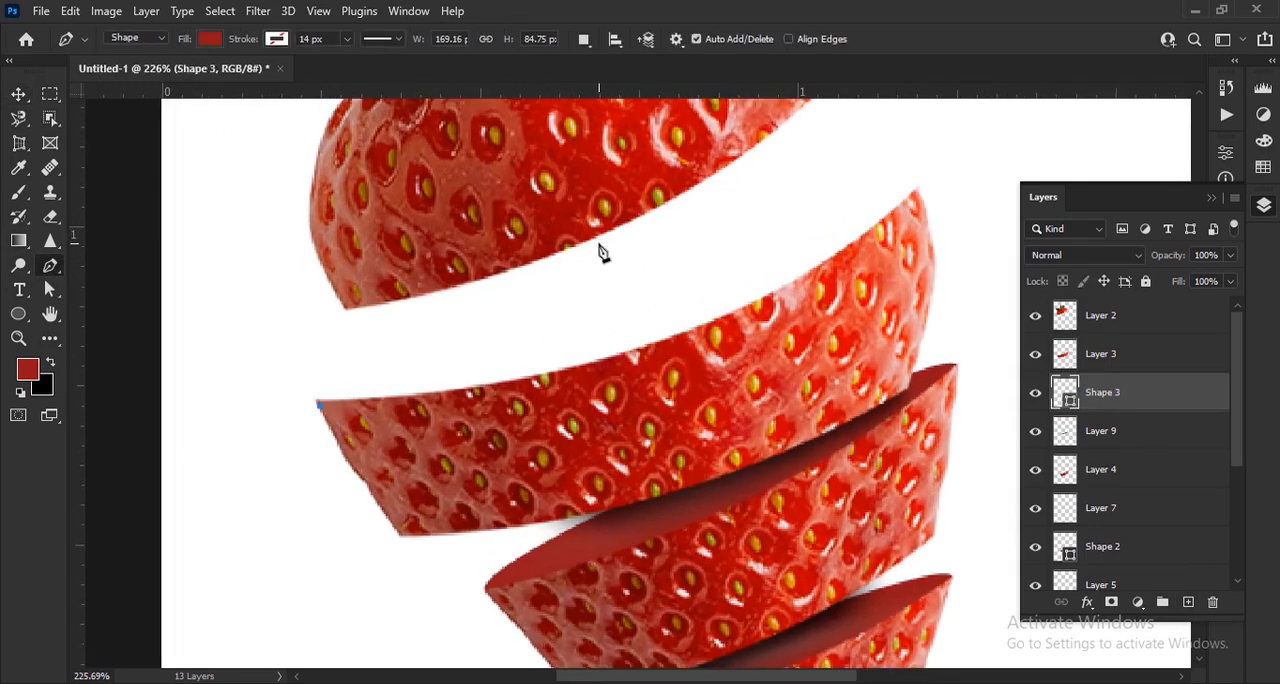
drag(599, 247, 955, 140)
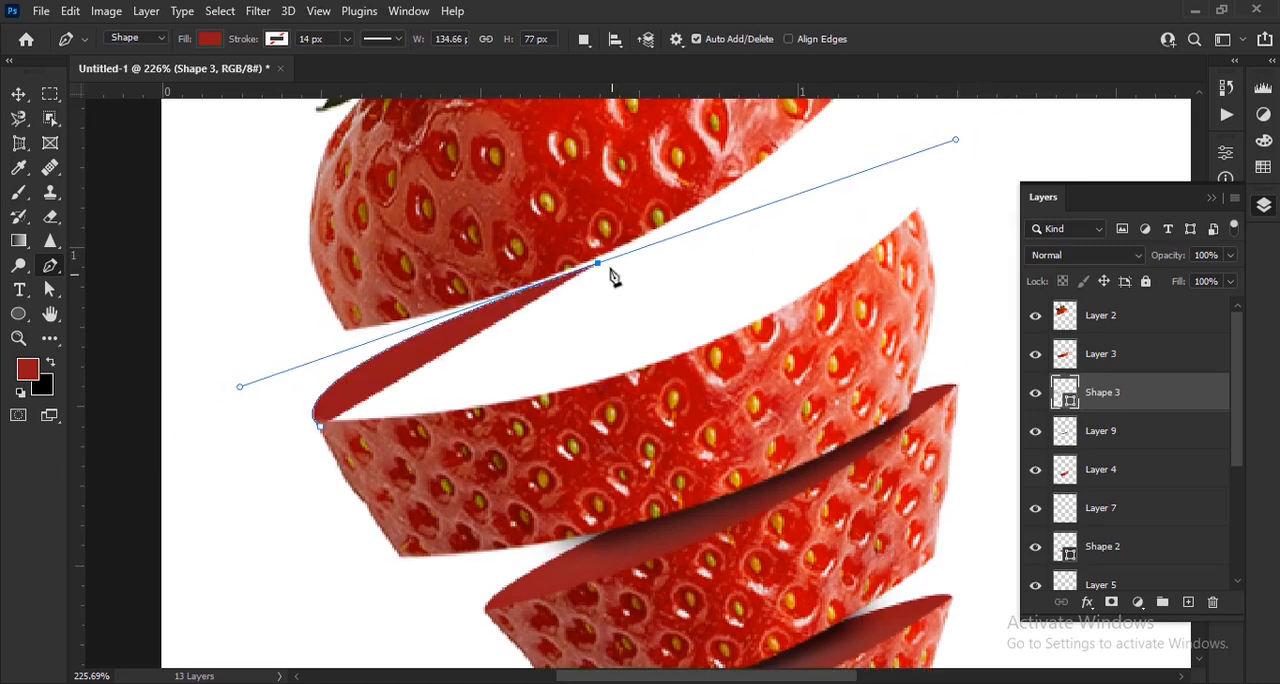
alt+click(598, 266)
drag(913, 221, 862, 296)
click(633, 438)
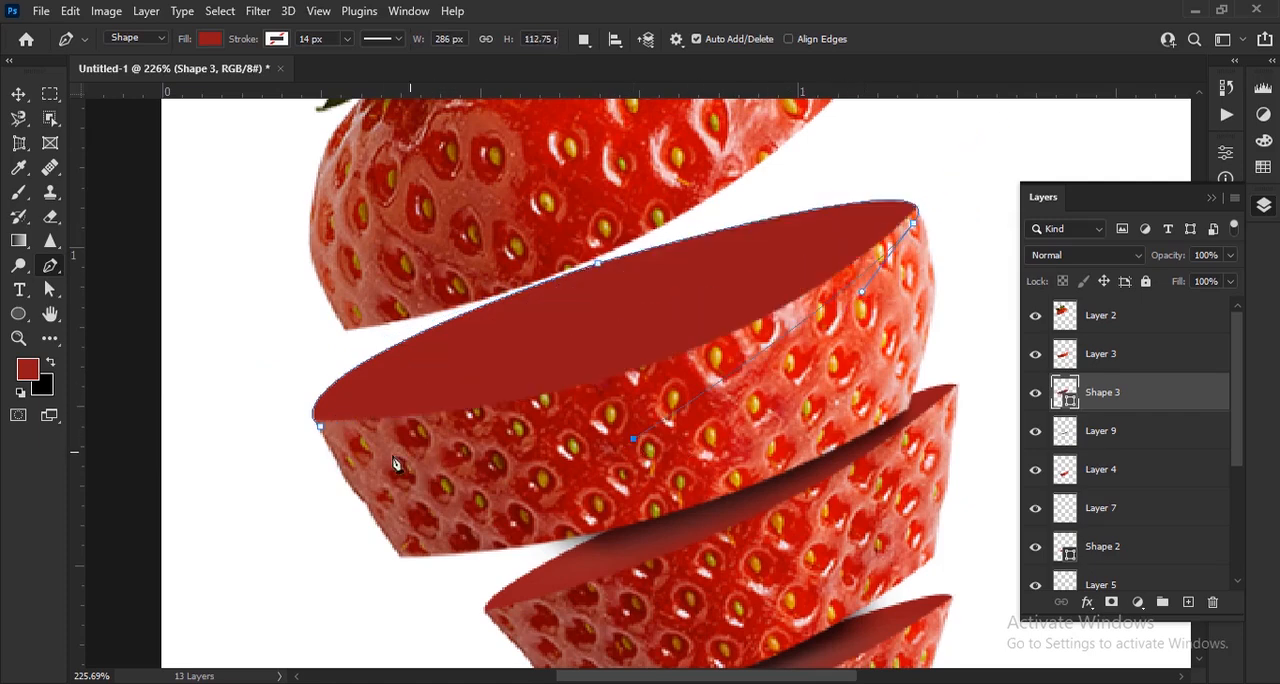
key(ctrl+0)
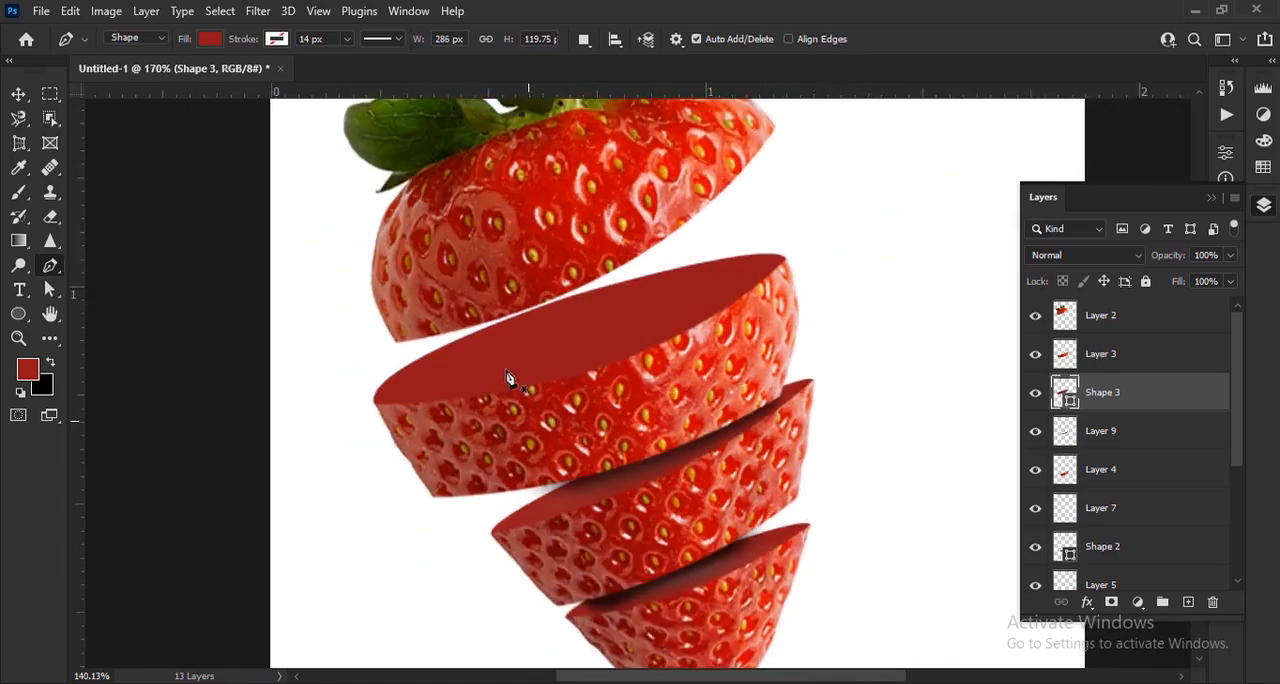
key(v)
click(943, 437)
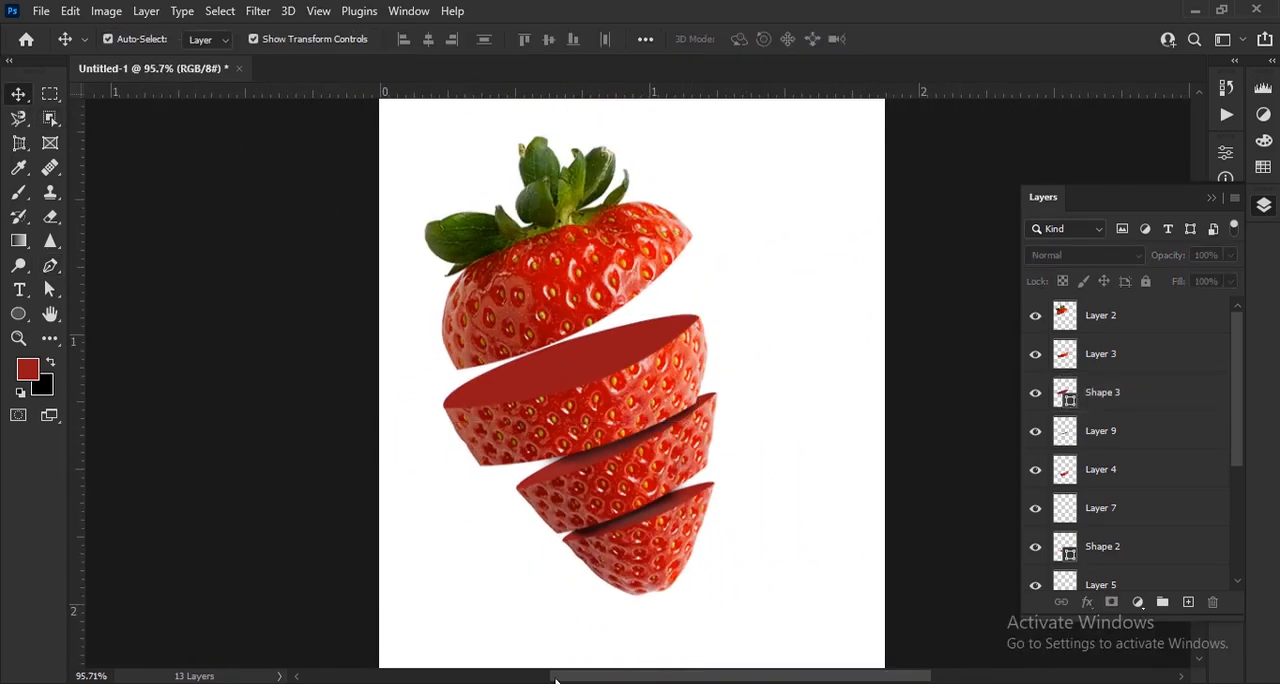
Place the red juice splash image into the document above Layer 2 and shift it up over the upper slices
click(557, 680)
drag(329, 226, 553, 370)
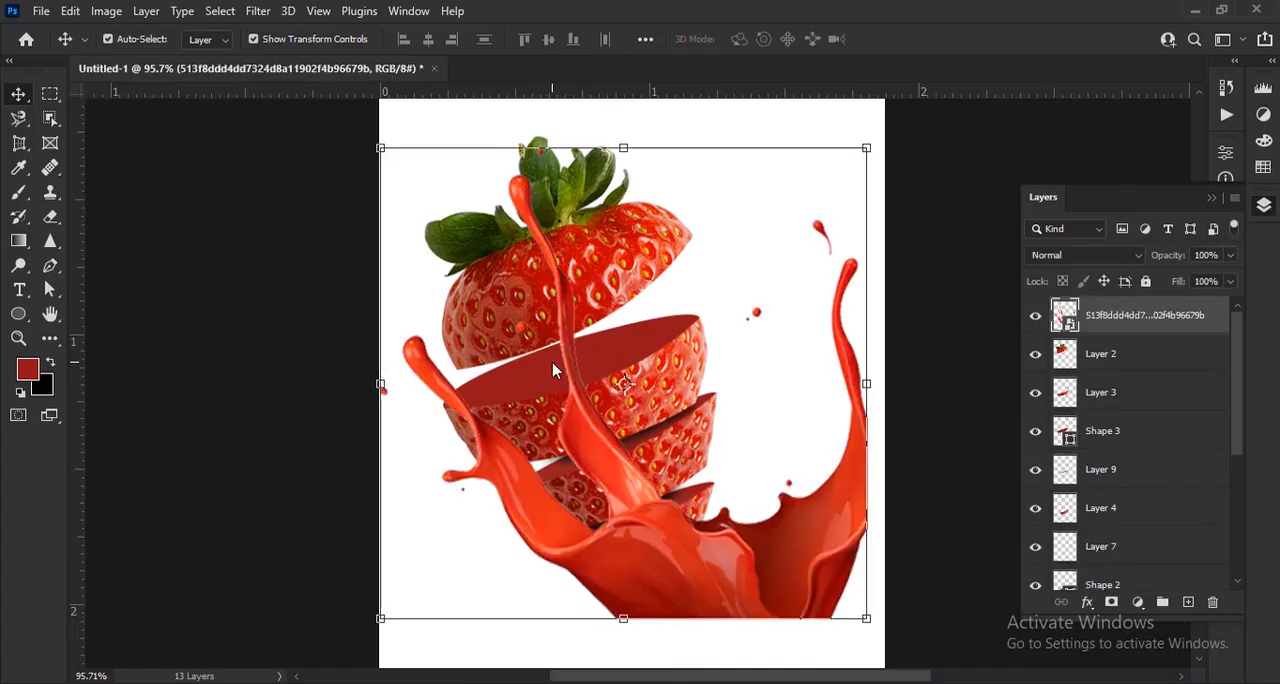
click(870, 627)
drag(785, 608, 686, 510)
click(898, 41)
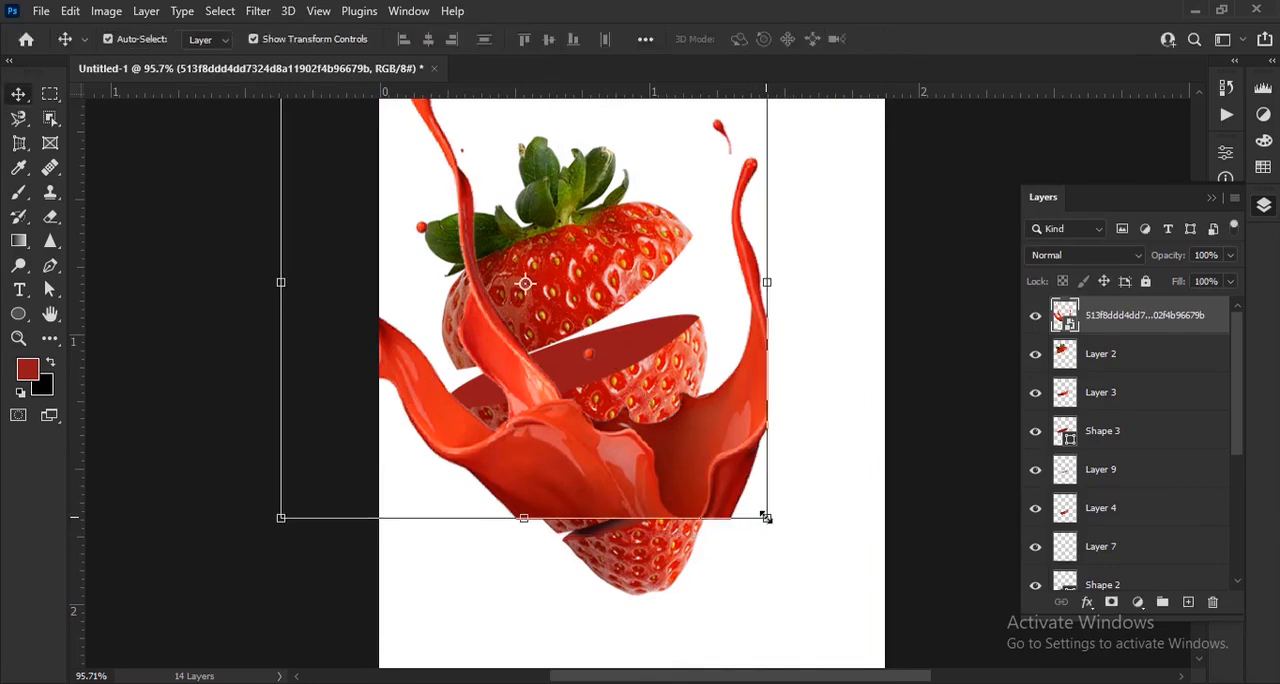
drag(766, 517, 734, 485)
key(Return)
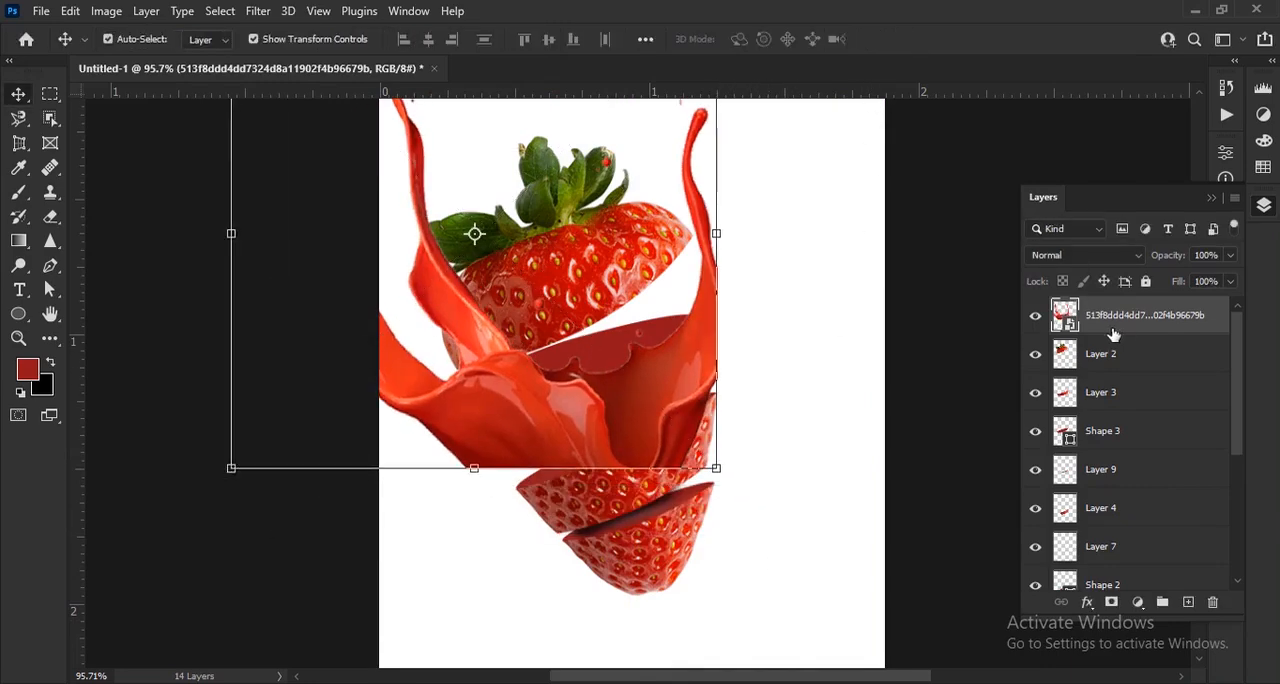
Scale the juice splash down to 13.36%, rotate it to -9.72° and position it over the second slice's cut surface
scroll(520, 208, down, 2)
key(ctrl+t)
drag(360, 276, 540, 276)
click(897, 40)
scroll(557, 418, up, 3)
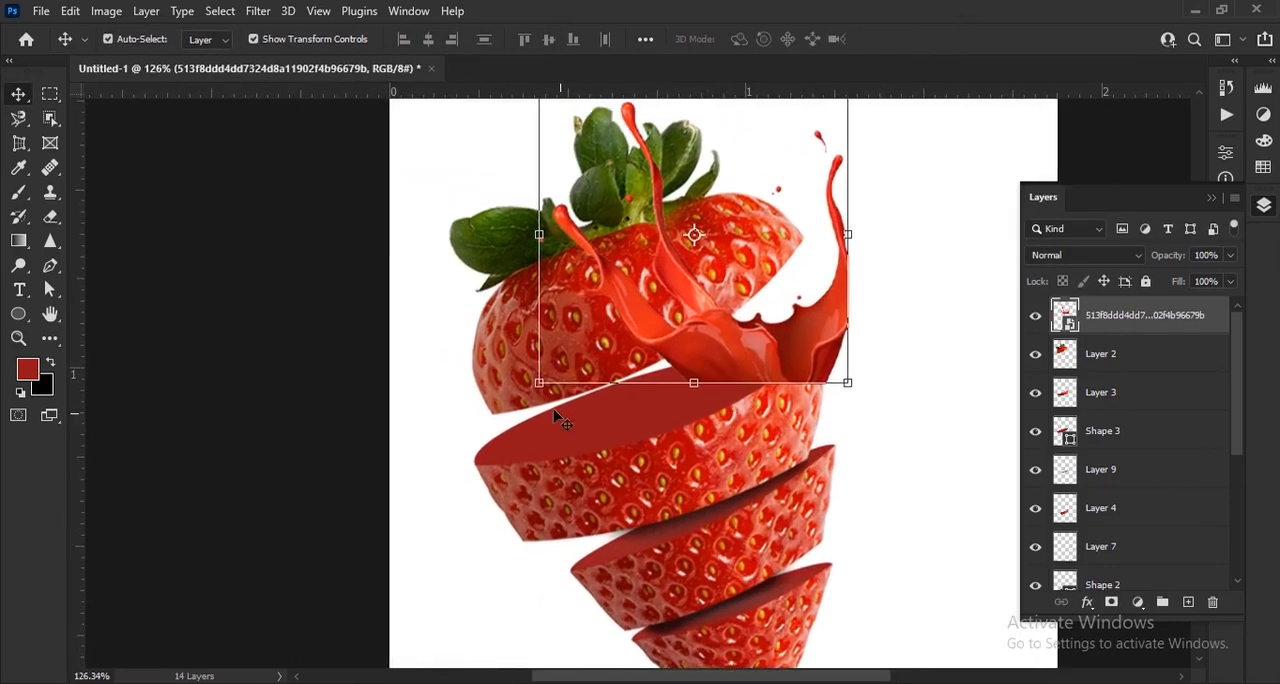
drag(535, 417, 567, 440)
drag(762, 353, 633, 410)
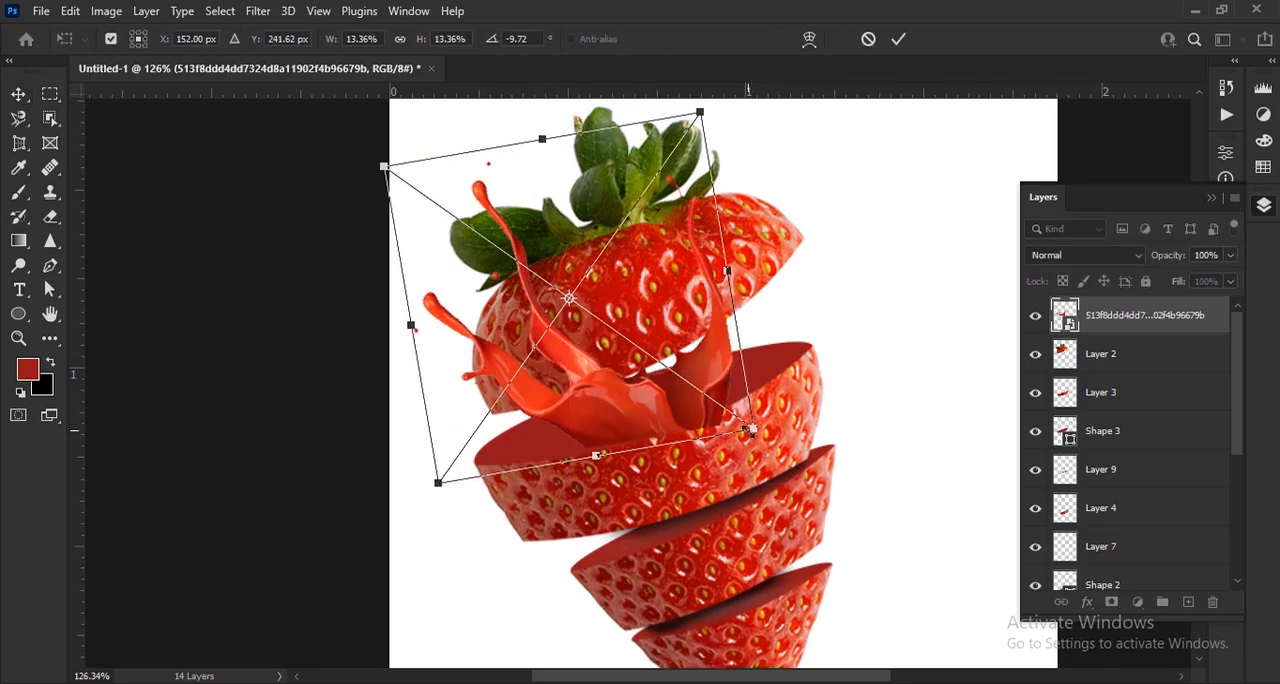
Enlarge the juice splash to 23.35%, rotate it to -18.83° and seat it along the second slice's cut edge
drag(749, 430, 940, 520)
drag(740, 487, 612, 389)
drag(793, 452, 837, 476)
drag(744, 393, 720, 365)
drag(296, 554, 348, 588)
drag(618, 490, 640, 510)
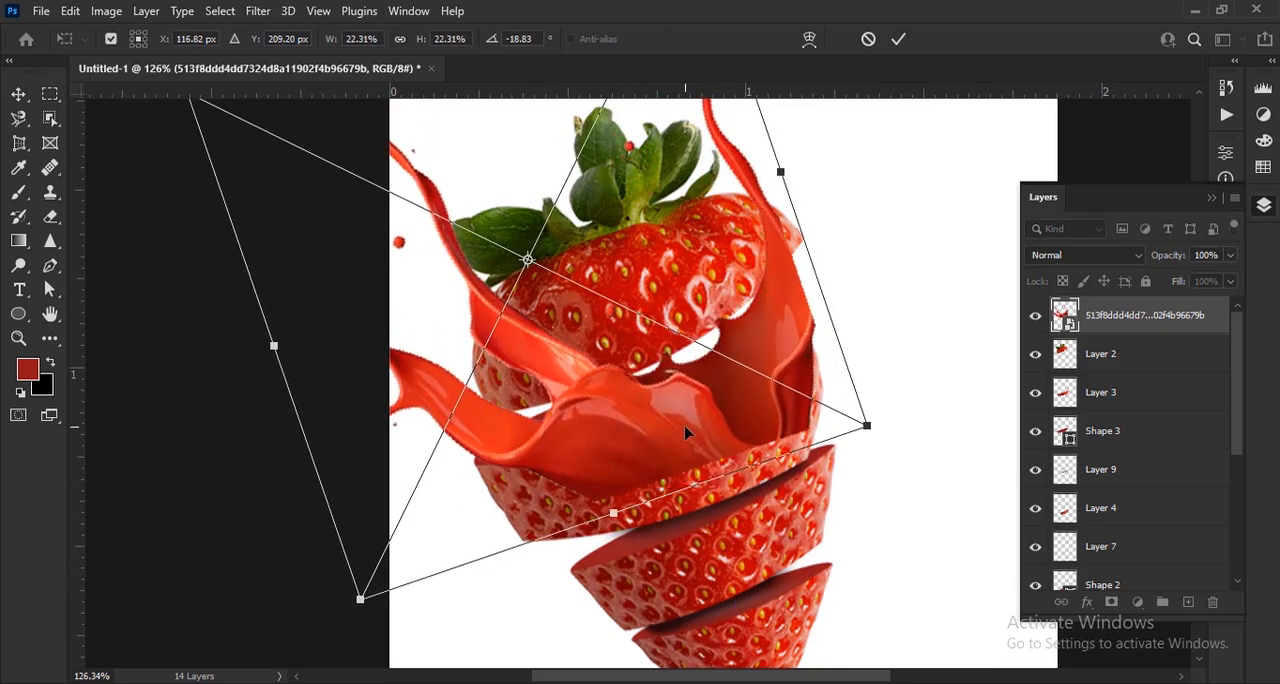
drag(688, 434, 667, 423)
drag(665, 483, 686, 500)
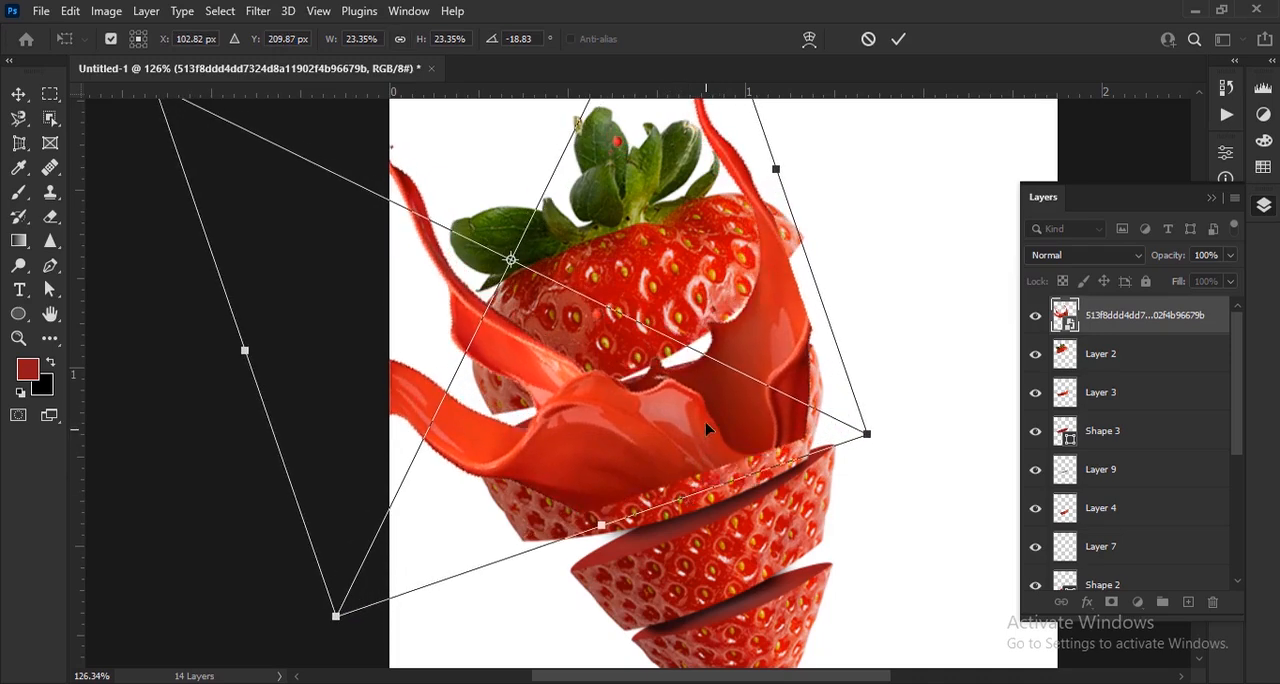
mouse_move(706, 428)
mouse_down()
mouse_move(676, 415)
mouse_move(692, 413)
mouse_up()
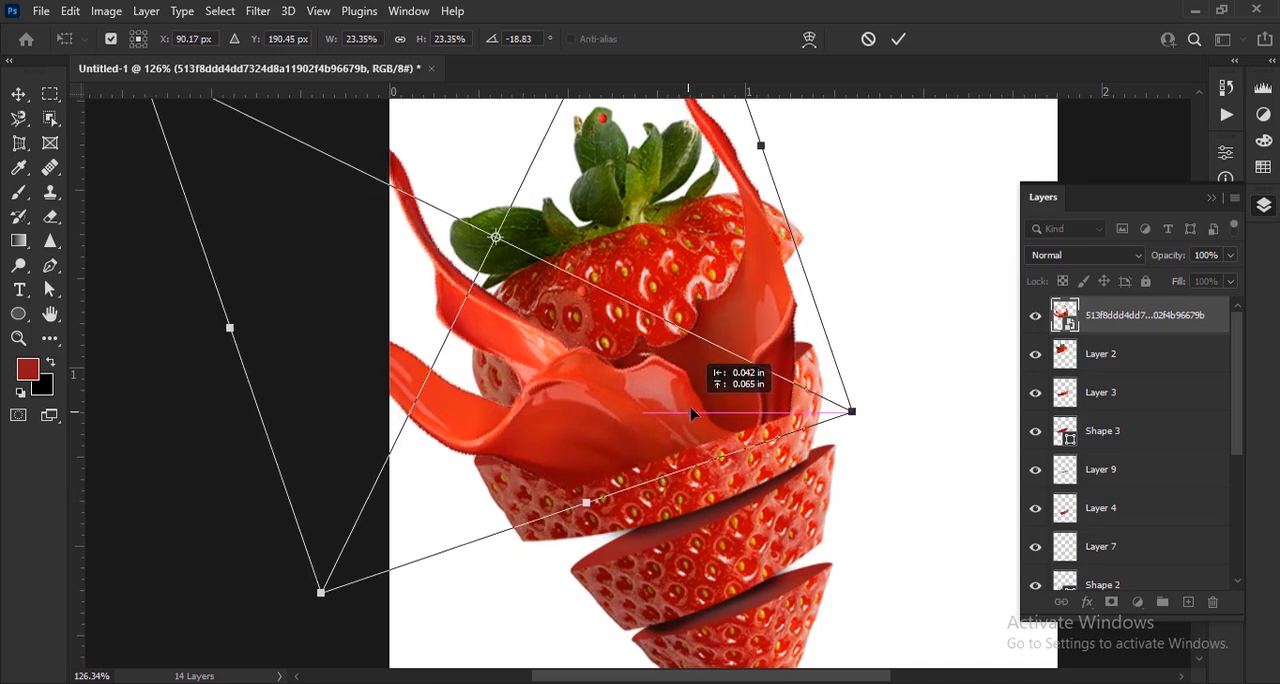
click(898, 39)
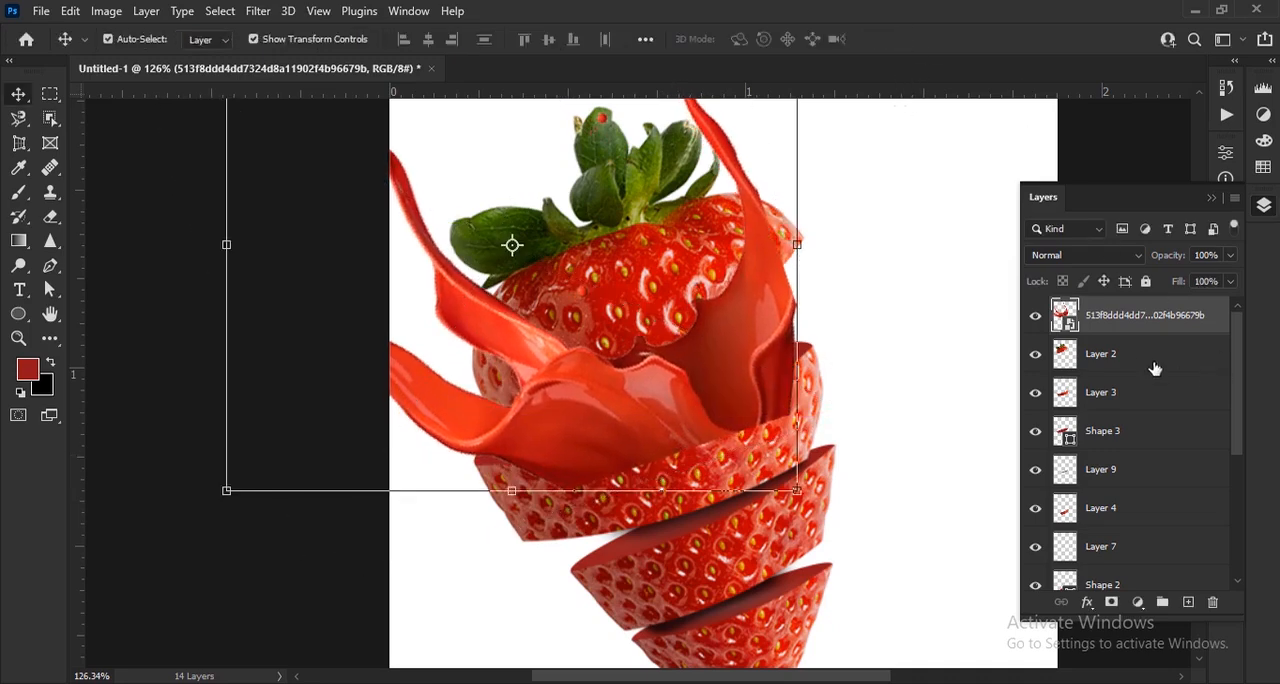
Scale the strawberry slice layers from Layer 2 through Shape 1 down to 82.98% and shift them right, leaving the splash in place
click(1150, 356)
scroll(1155, 533, down, 3)
shift+click(1145, 500)
scroll(674, 385, down, 4)
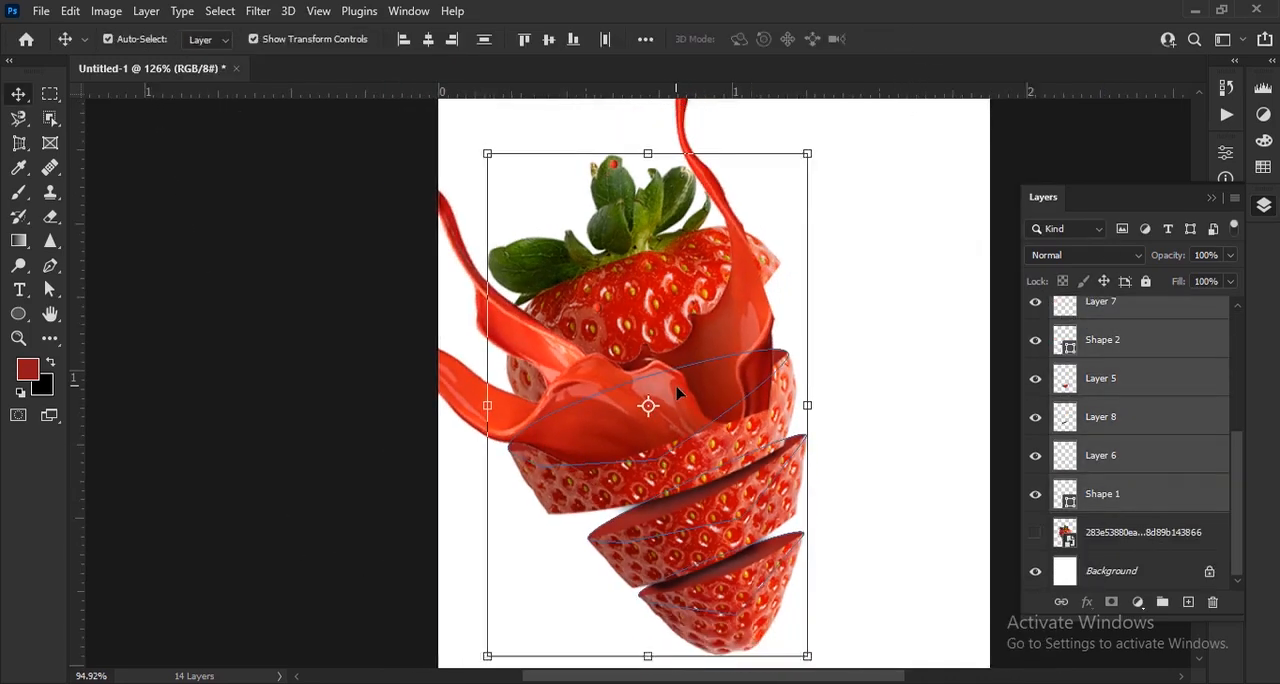
scroll(1151, 395, up, 3)
ctrl+click(1143, 331)
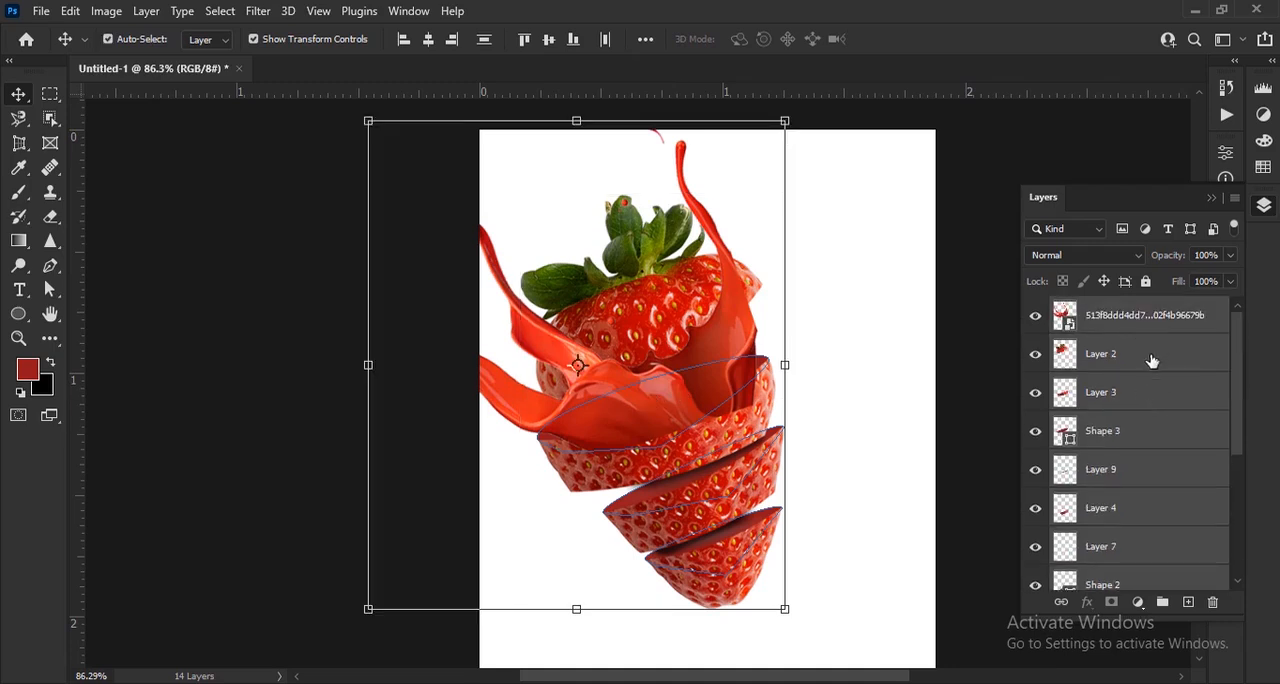
ctrl+click(1121, 322)
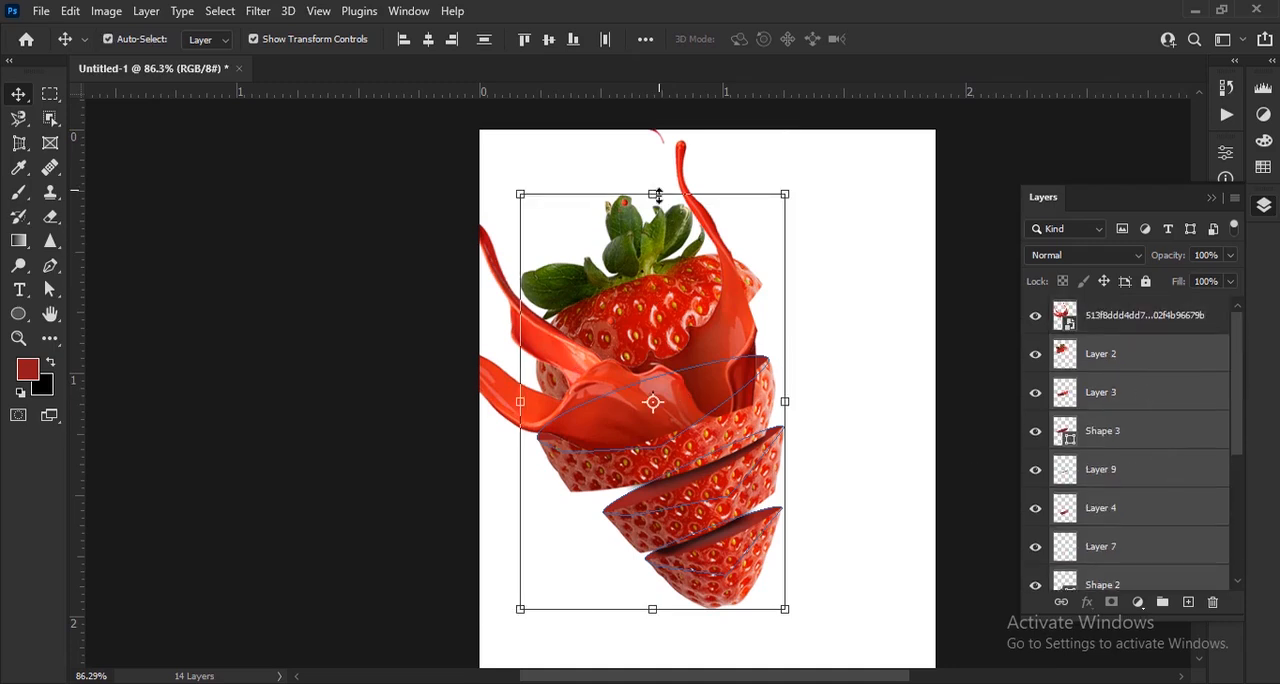
drag(658, 195, 655, 290)
click(929, 39)
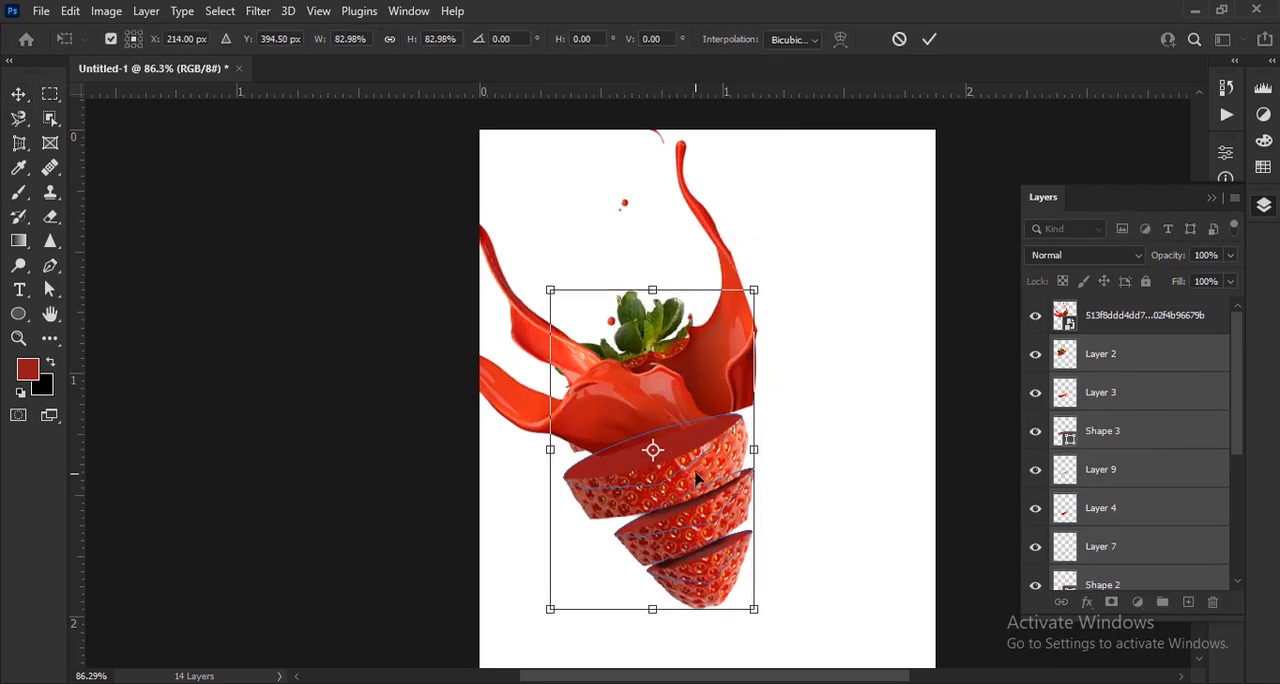
drag(697, 480, 728, 480)
click(930, 39)
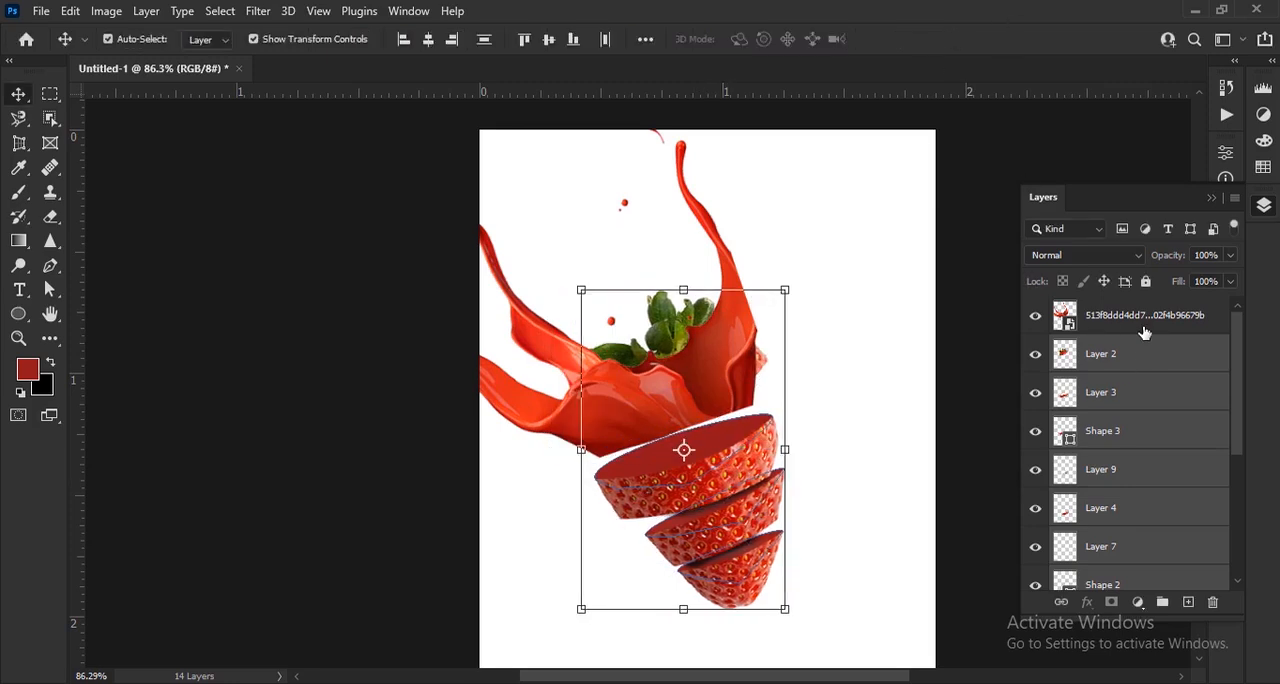
Move the juice splash layer below Layer 2 and reposition the splash over the second slice's cut surface
click(1140, 322)
drag(1154, 328, 1155, 364)
scroll(724, 432, up, 3)
drag(755, 397, 792, 463)
scroll(792, 463, down, 3)
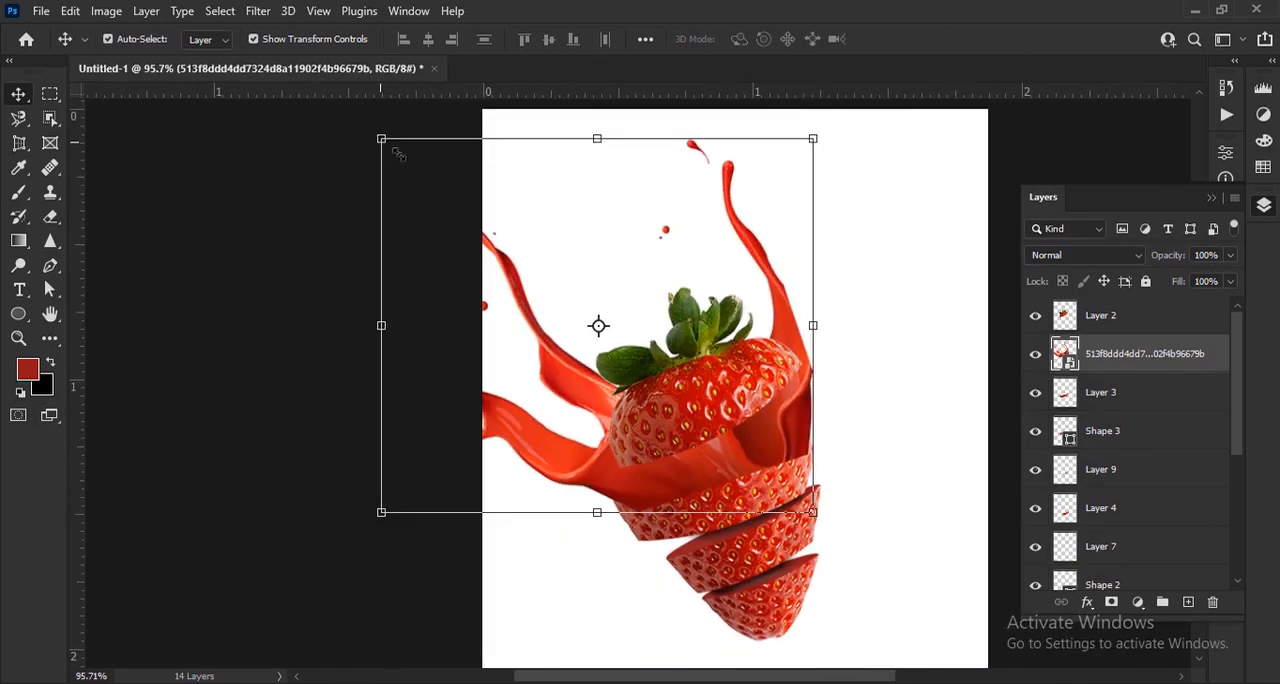
Scale the juice splash to 20.73% and align its base with the second slice's rim
drag(398, 153, 431, 177)
drag(513, 118, 537, 176)
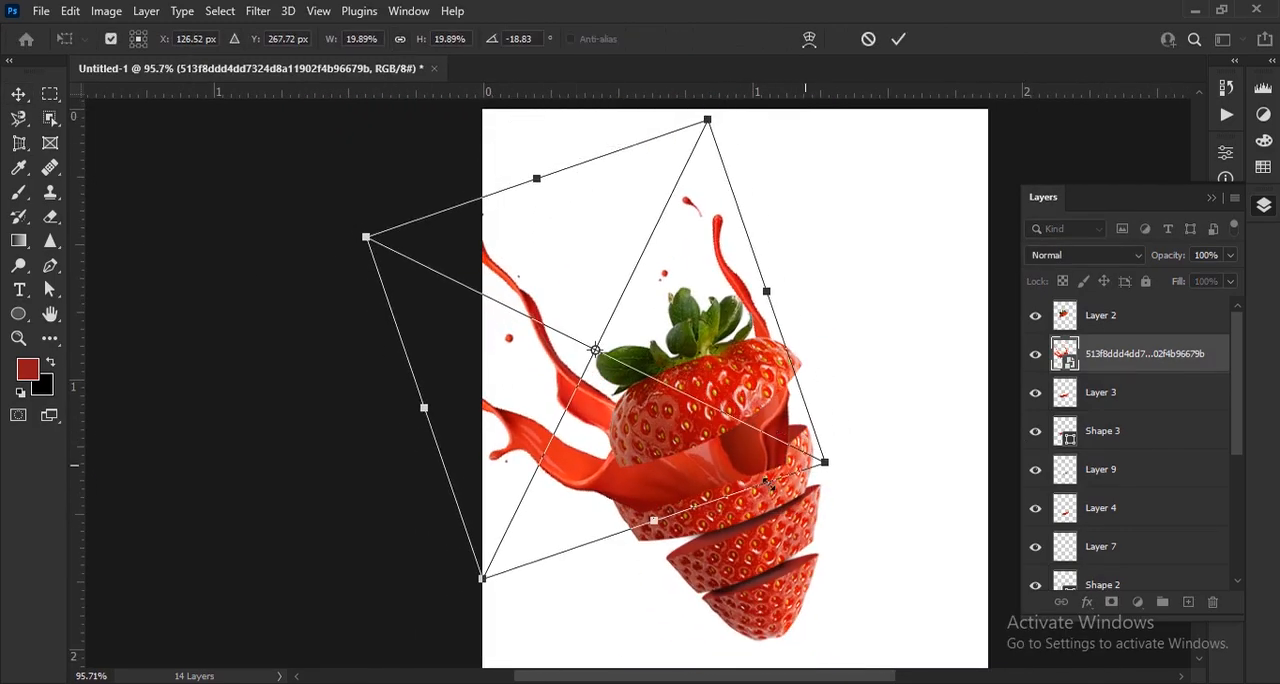
mouse_move(720, 480)
mouse_down()
mouse_move(740, 440)
mouse_move(716, 477)
mouse_up()
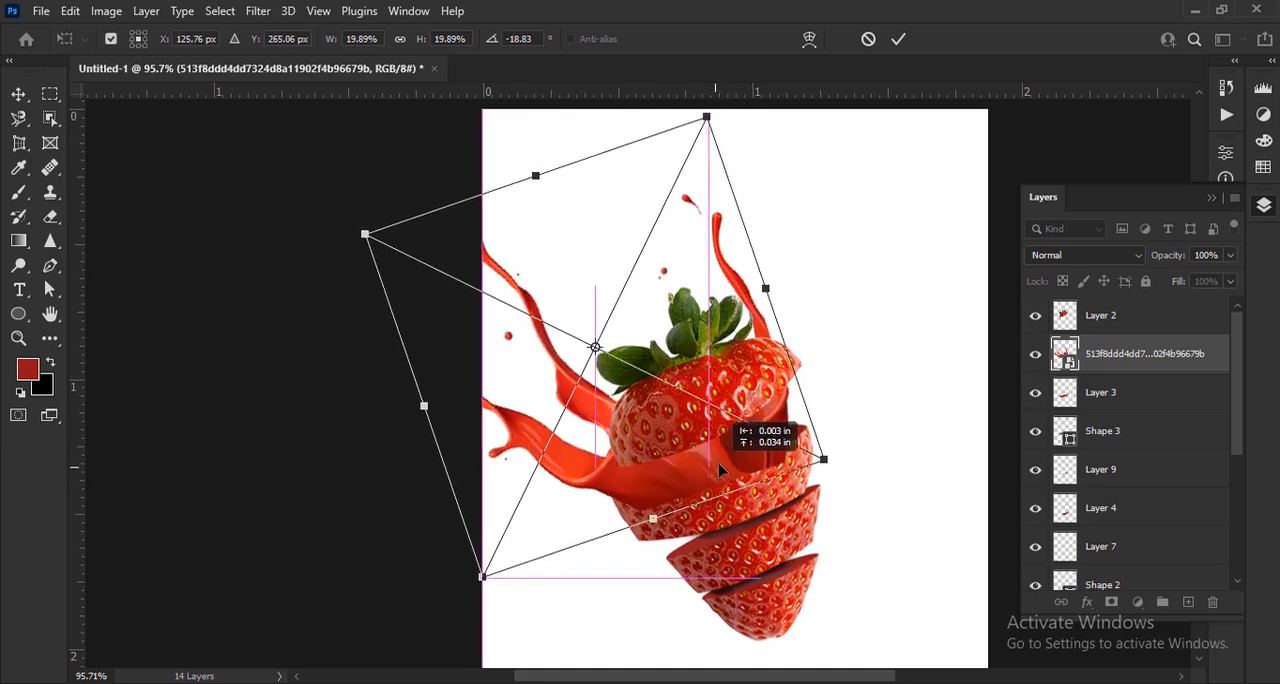
key(ctrl+z)
scroll(708, 498, up, 3)
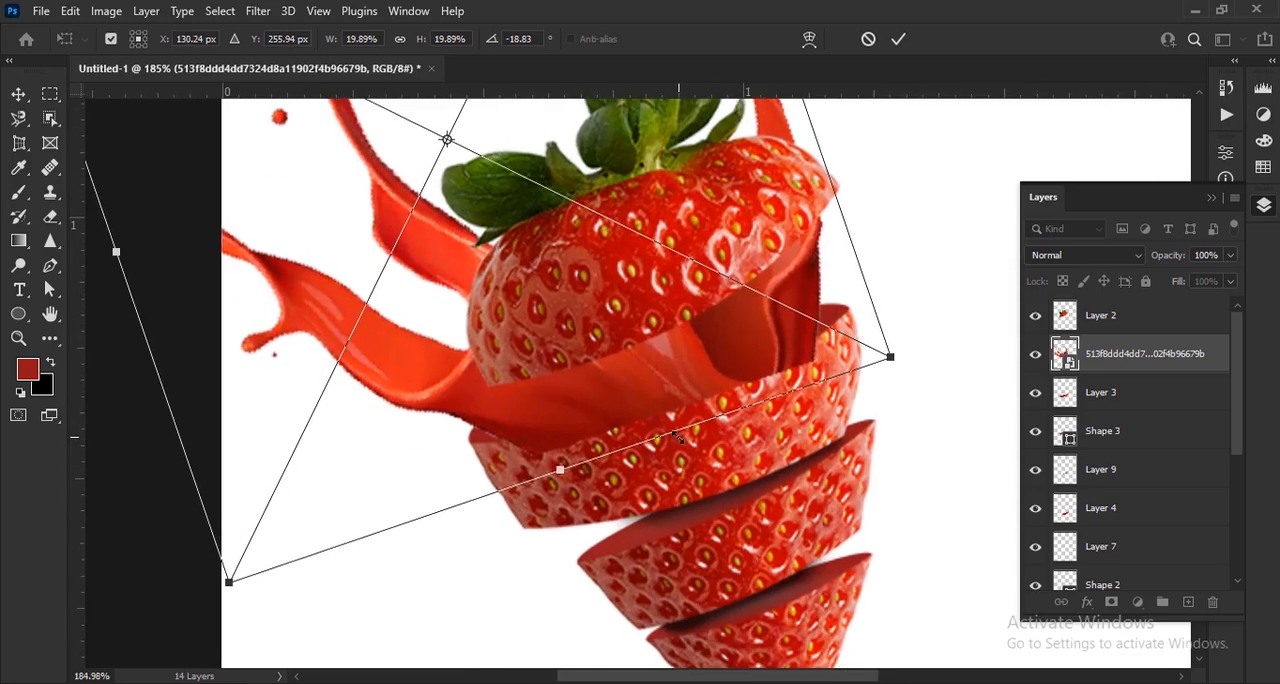
drag(678, 440, 700, 460)
mouse_move(721, 392)
mouse_down()
mouse_move(728, 380)
mouse_move(729, 395)
mouse_up()
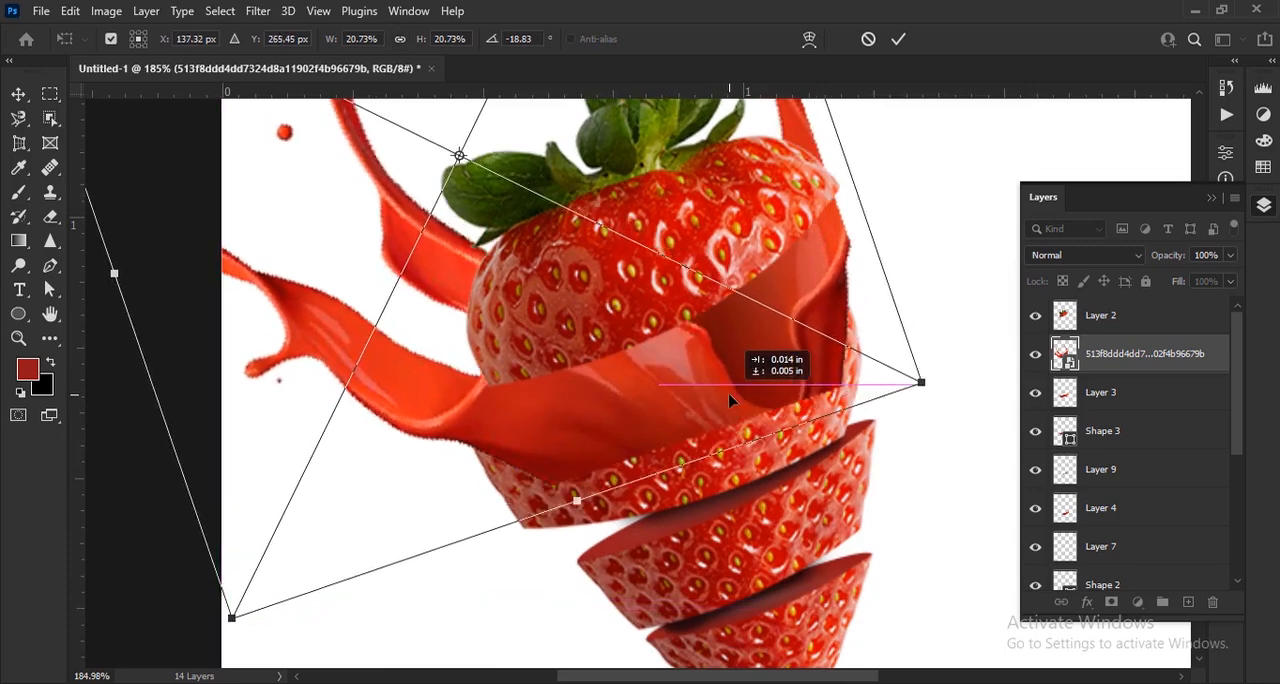
click(899, 40)
Scale all strawberry and splash layers from Layer 2 through Shape 1 together to 67.90% and move them toward the page's centre
scroll(740, 403, down, 2)
click(1152, 317)
scroll(1160, 440, down, 5)
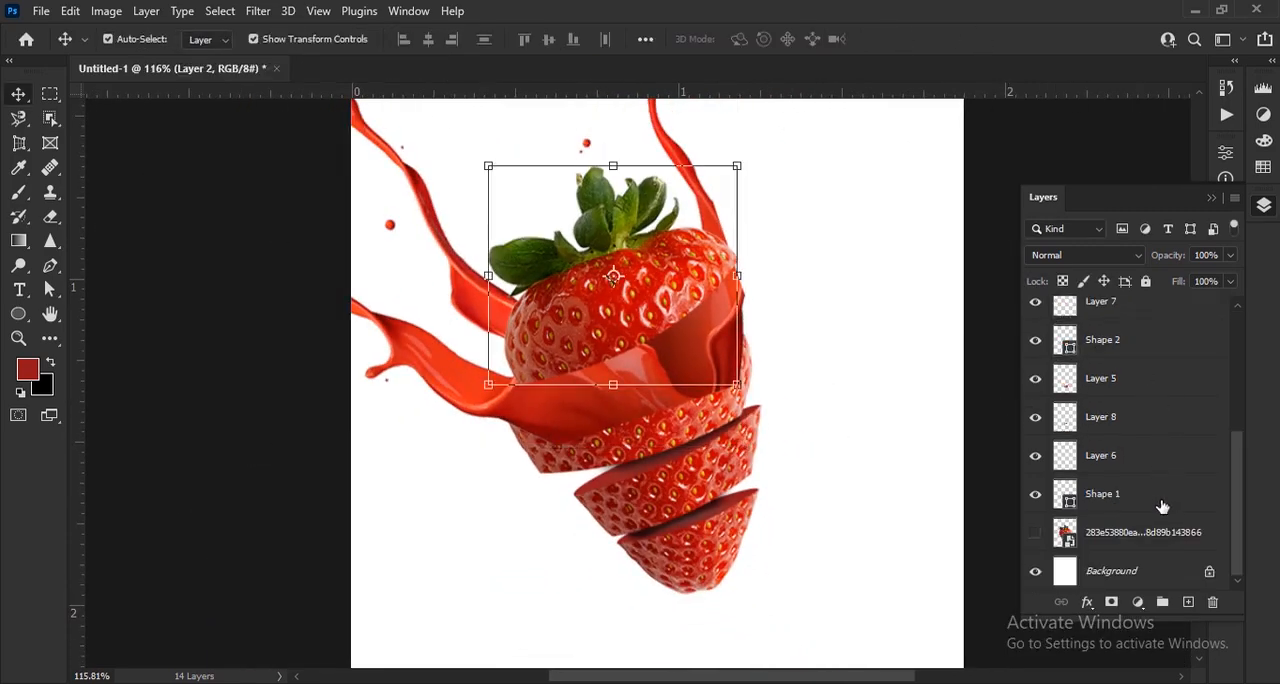
shift+click(1157, 503)
scroll(640, 314, down, 2)
drag(559, 194, 632, 307)
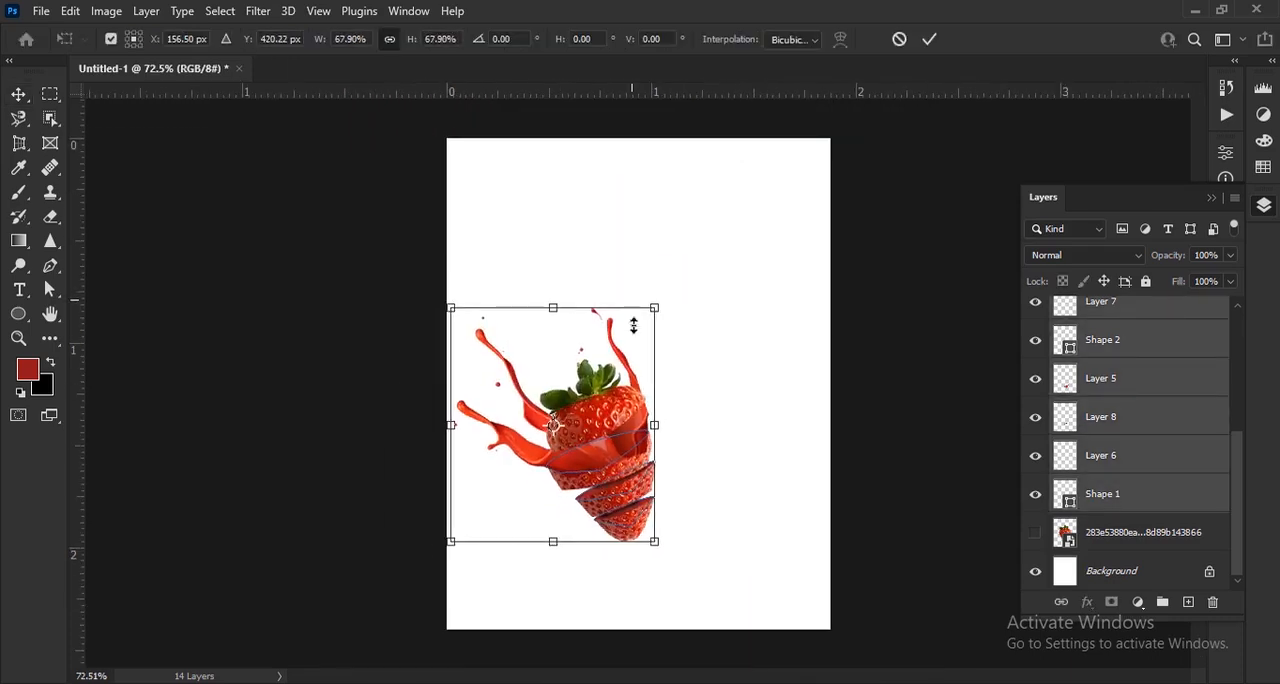
drag(618, 411, 650, 381)
click(929, 40)
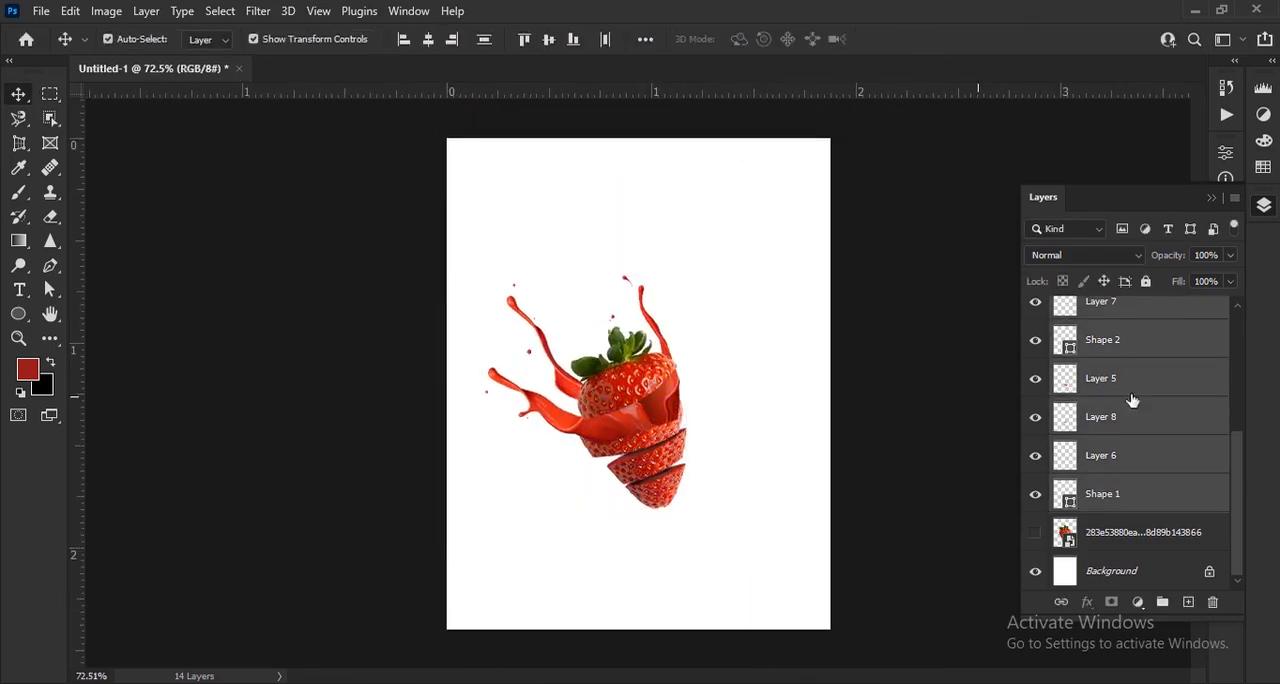
Try clipping the juice splash layer to Layer 3
scroll(1140, 403, up, 5)
click(1147, 356)
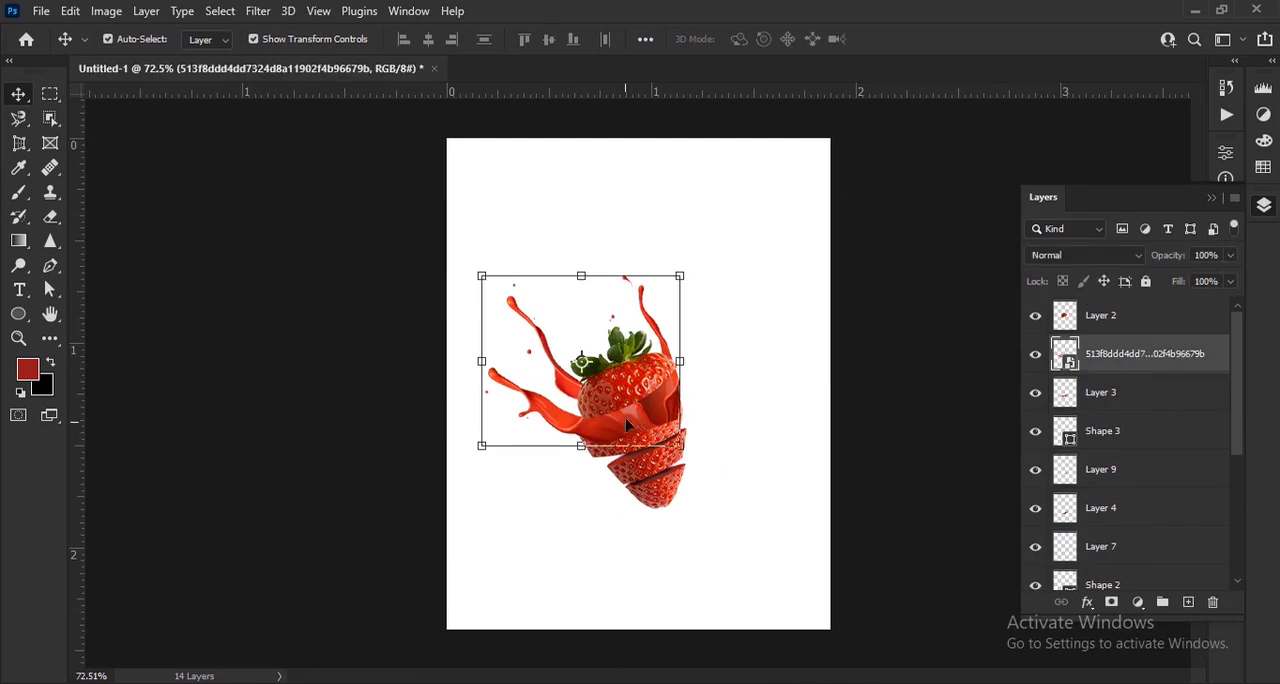
scroll(628, 425, up, 3)
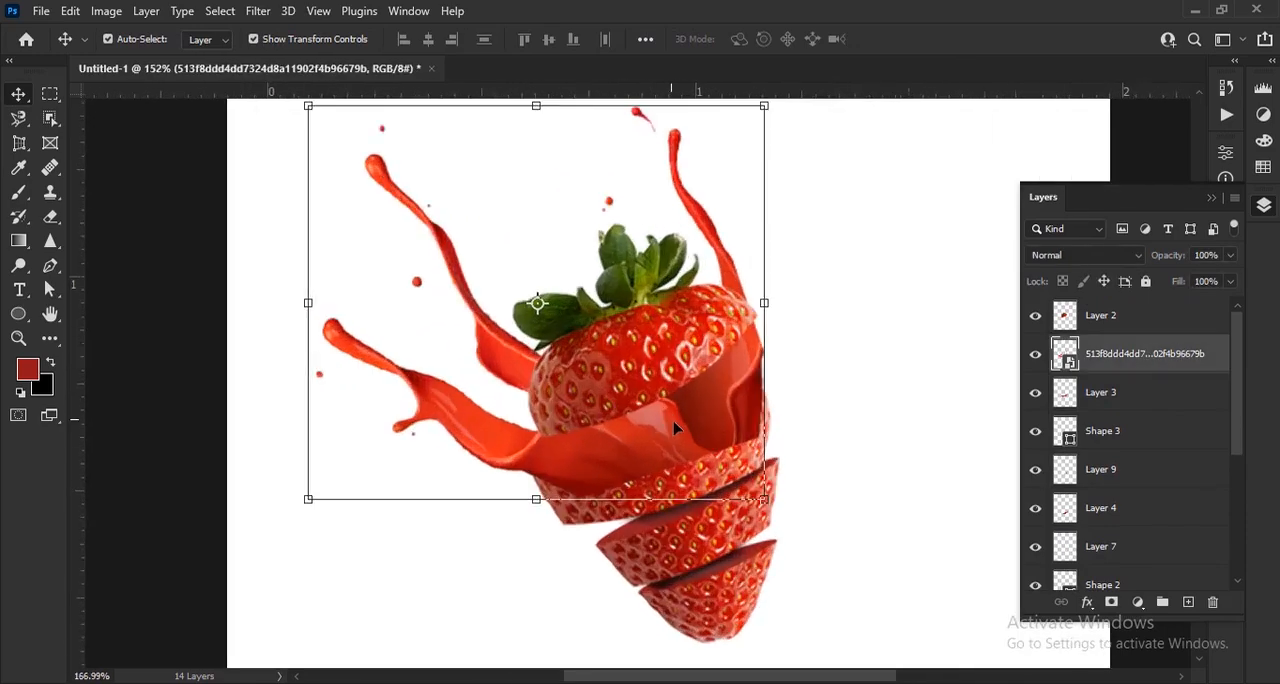
right_click(1158, 358)
click(1018, 437)
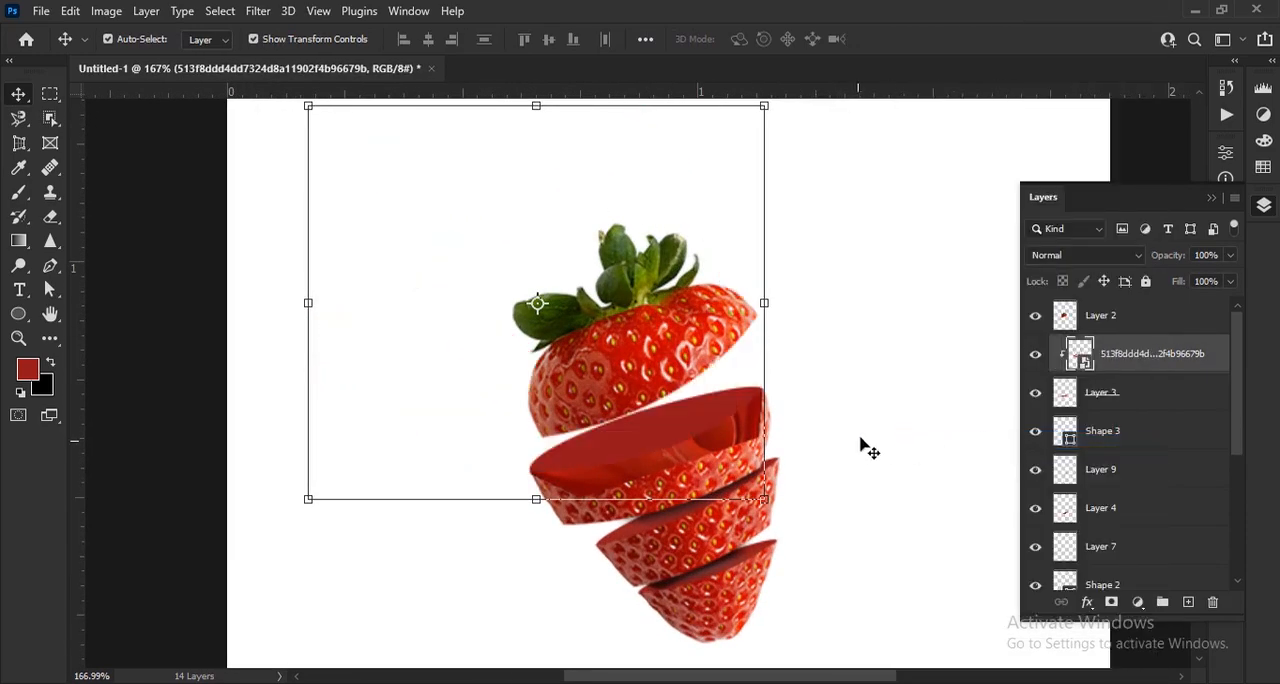
alt+click(1151, 373)
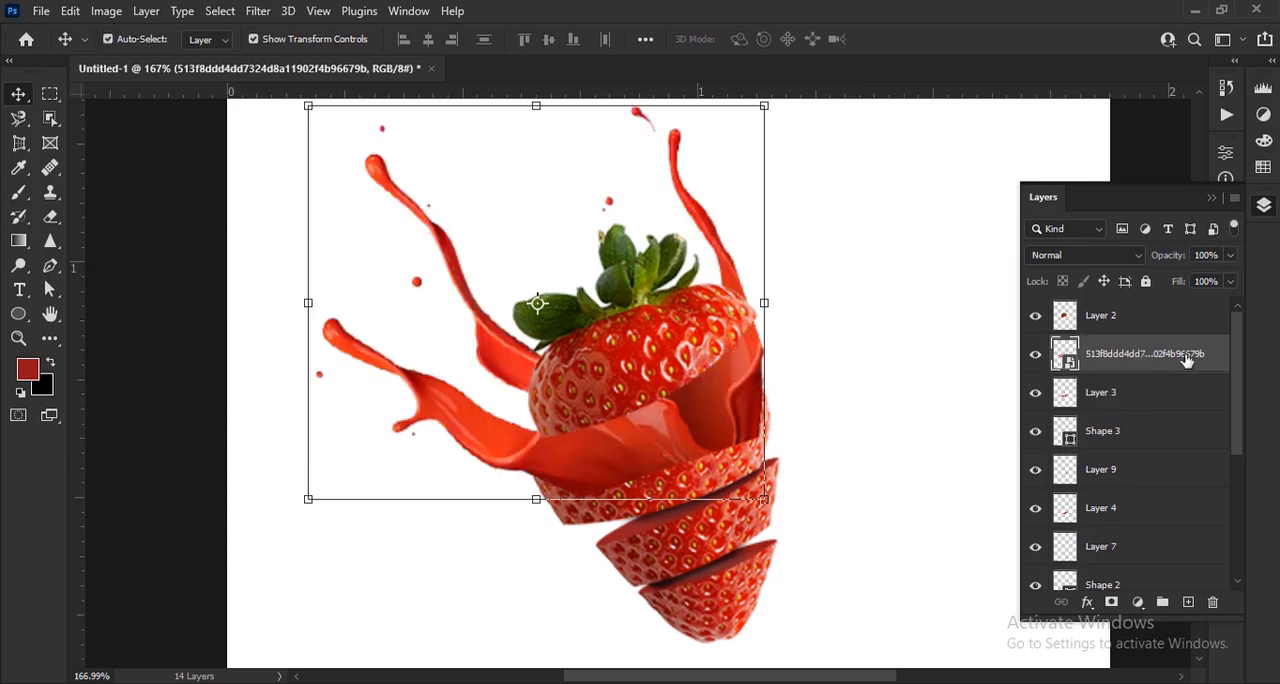
Move the juice splash layer directly above Shape 3 and clip it to that shape
drag(1186, 360, 1146, 428)
scroll(765, 457, up, 1)
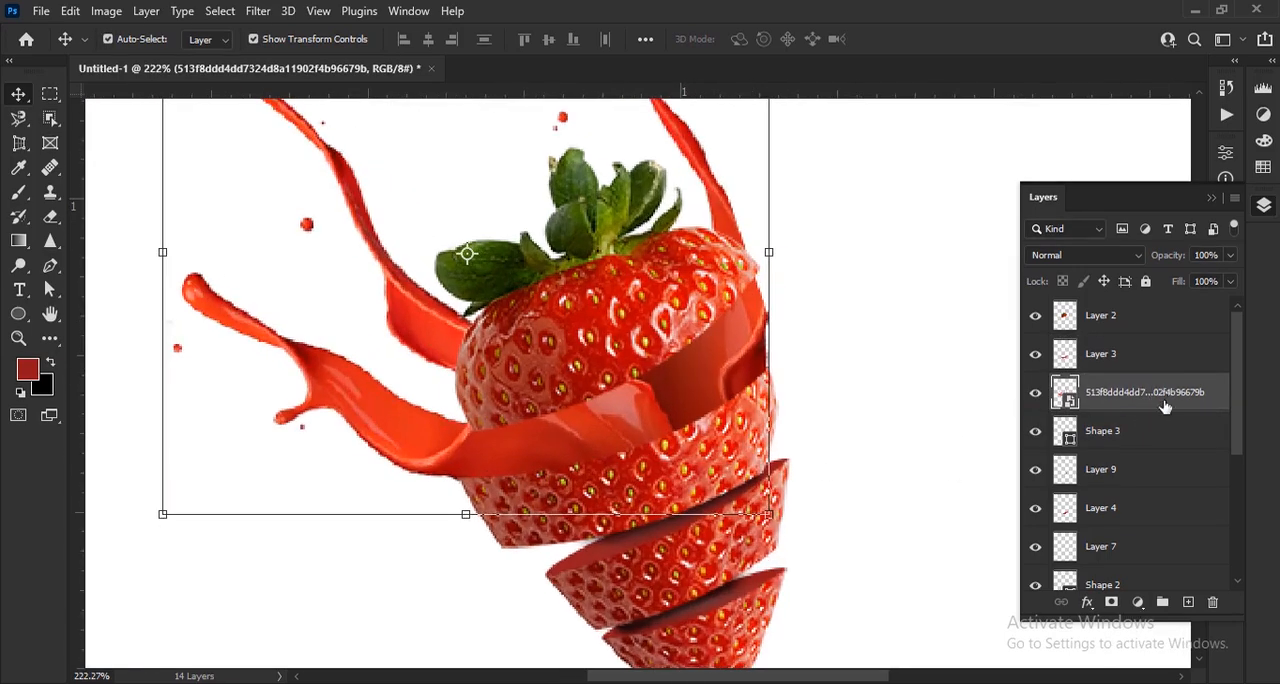
click(1036, 393)
click(705, 400)
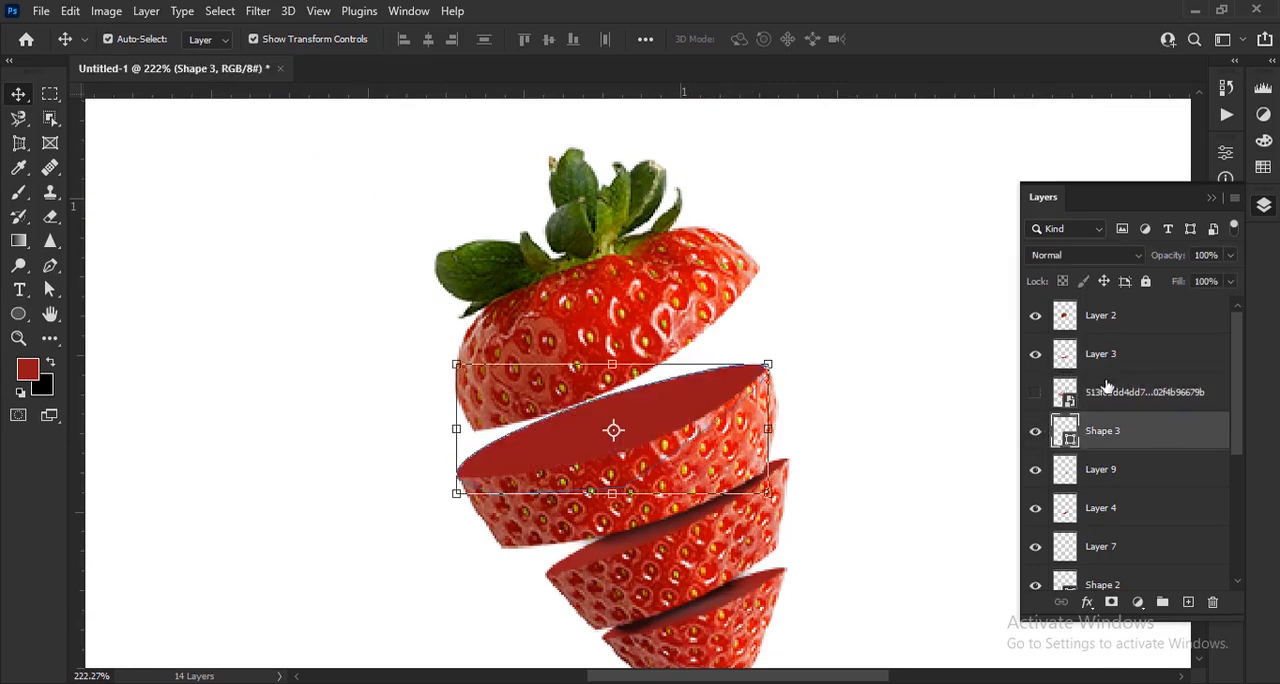
click(1035, 393)
click(1189, 394)
right_click(1189, 394)
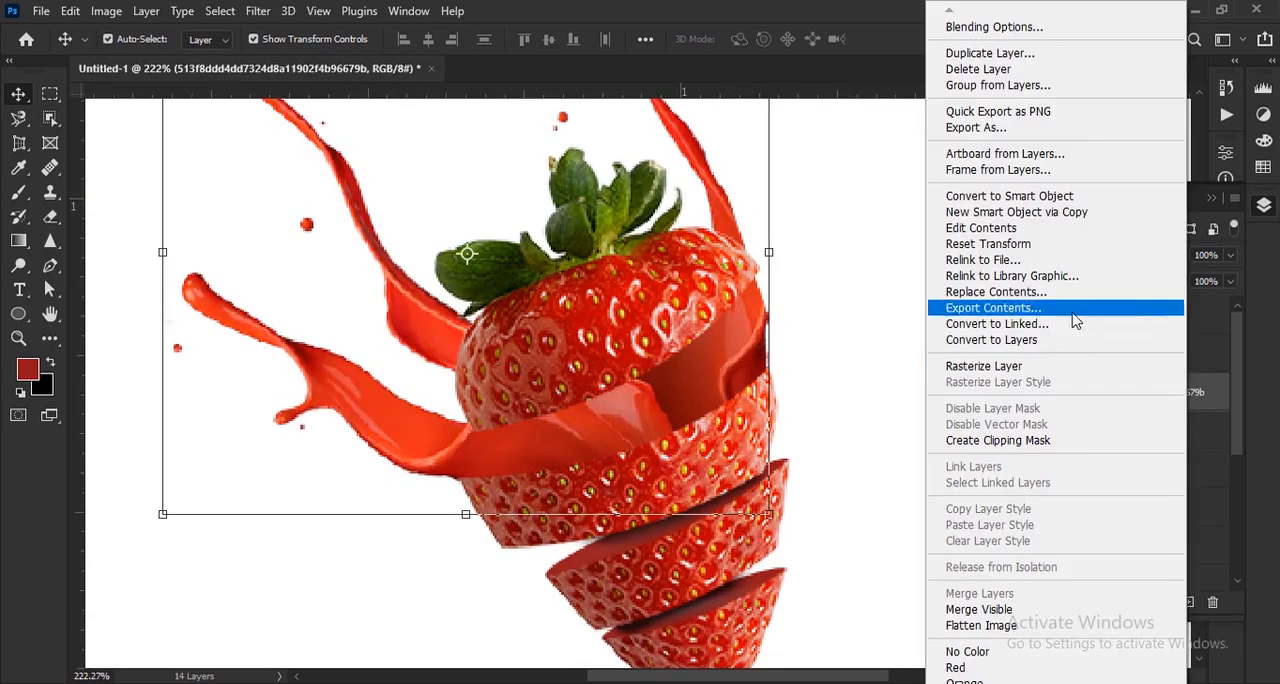
click(1080, 440)
scroll(838, 460, down, 3)
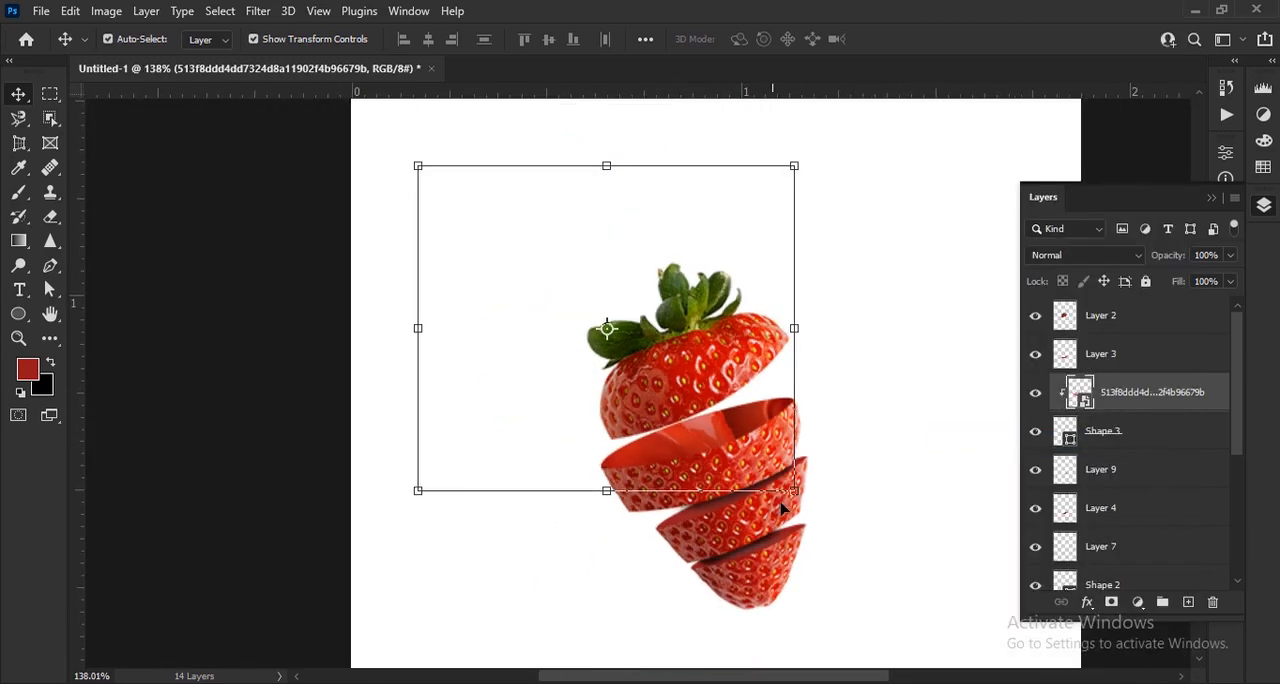
Duplicate the juice splash layer and hide the unclipped copy with a black layer mask
key(ctrl+j)
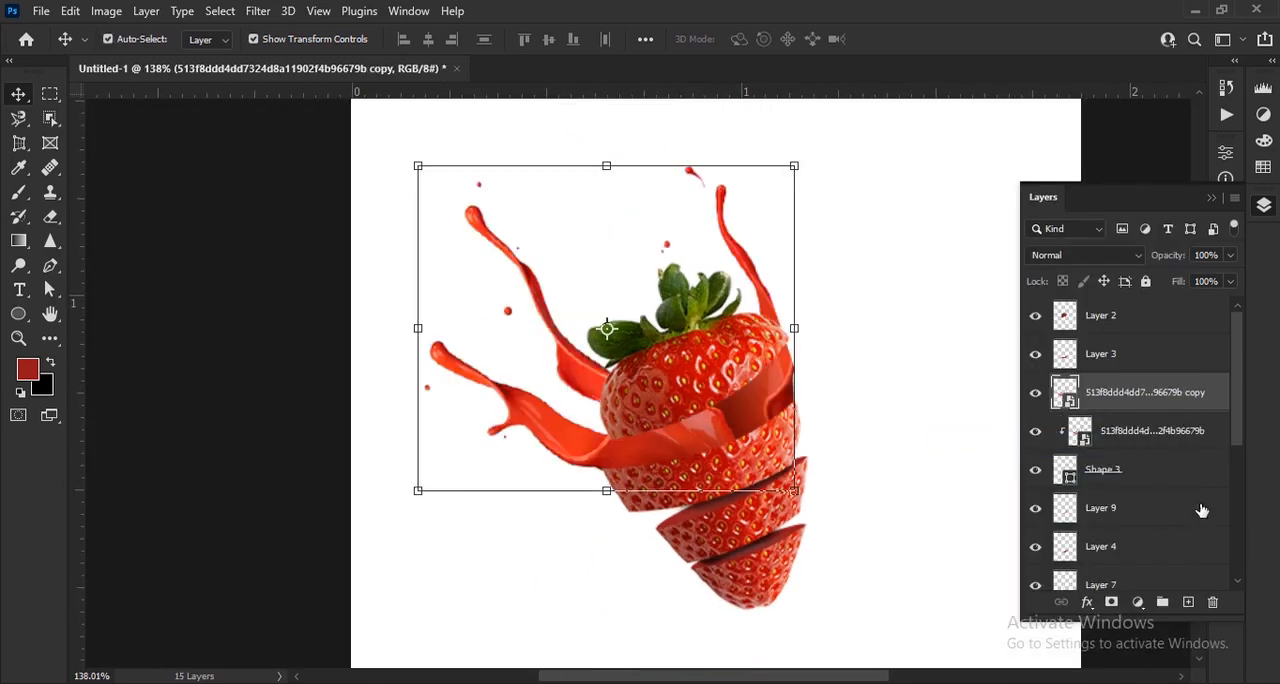
alt+click(1112, 603)
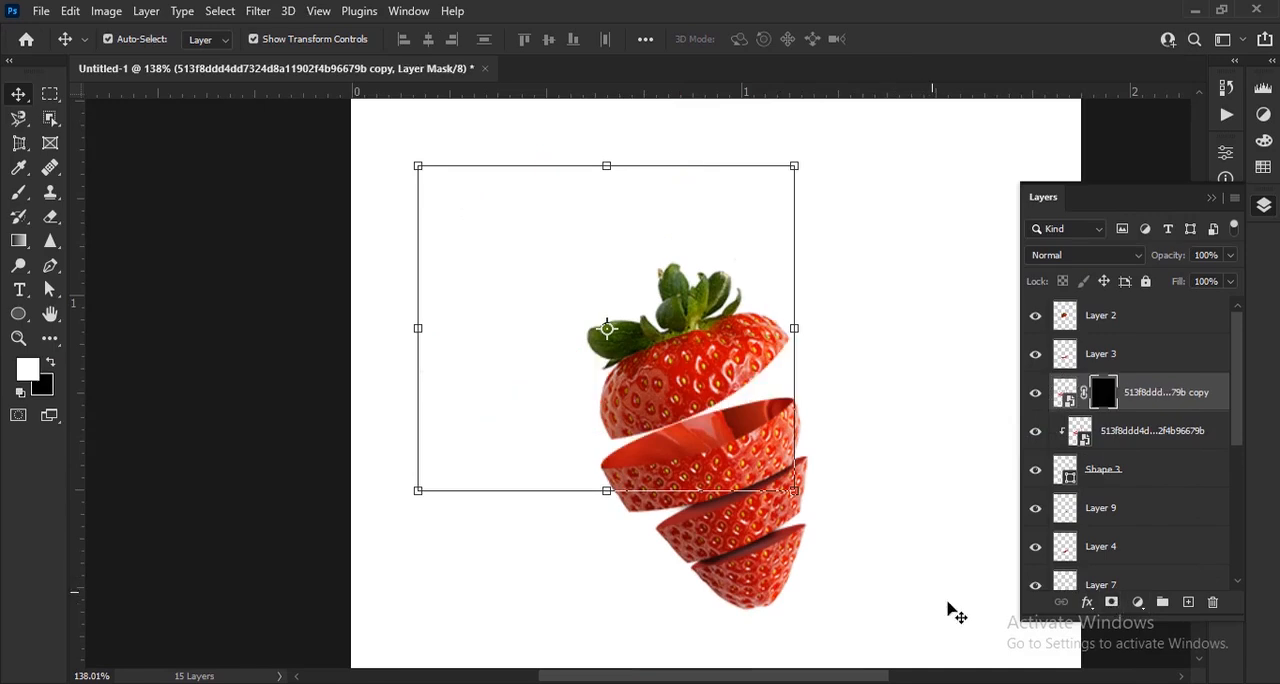
Paint white on the splash copy's mask with a 100% opacity brush to reveal the lower left splash arm and its droplets
click(18, 196)
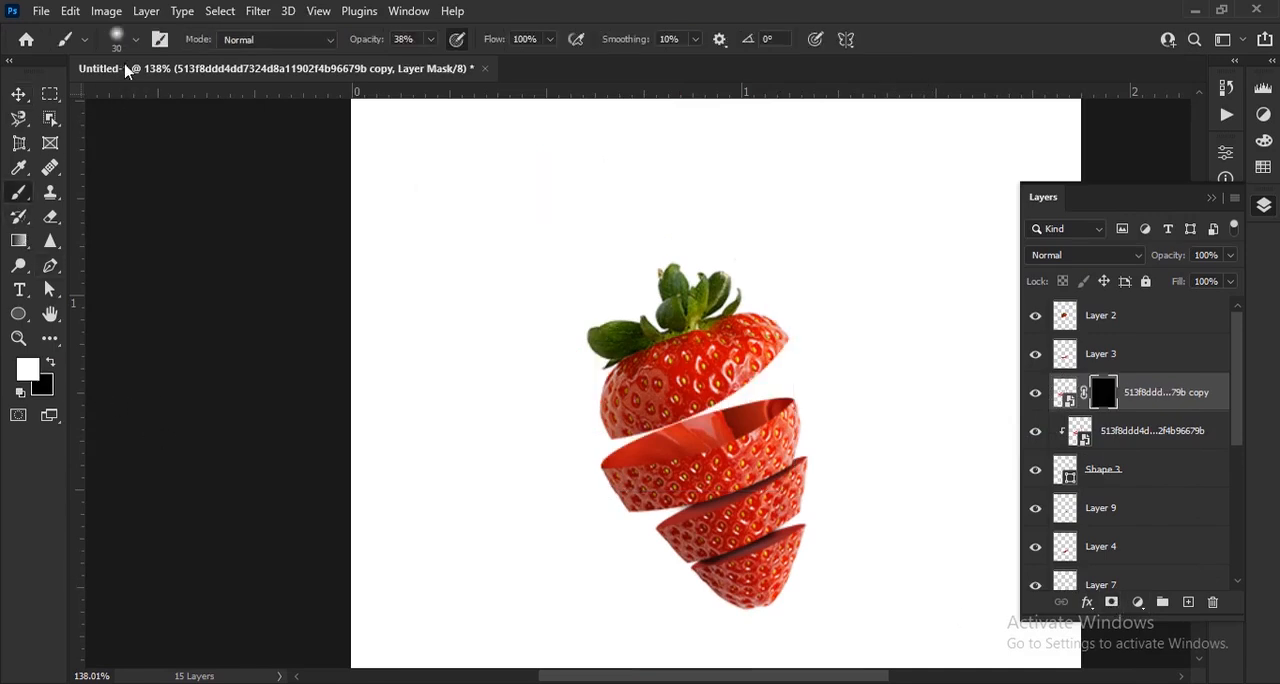
click(136, 40)
click(136, 40)
scroll(740, 378, up, 7)
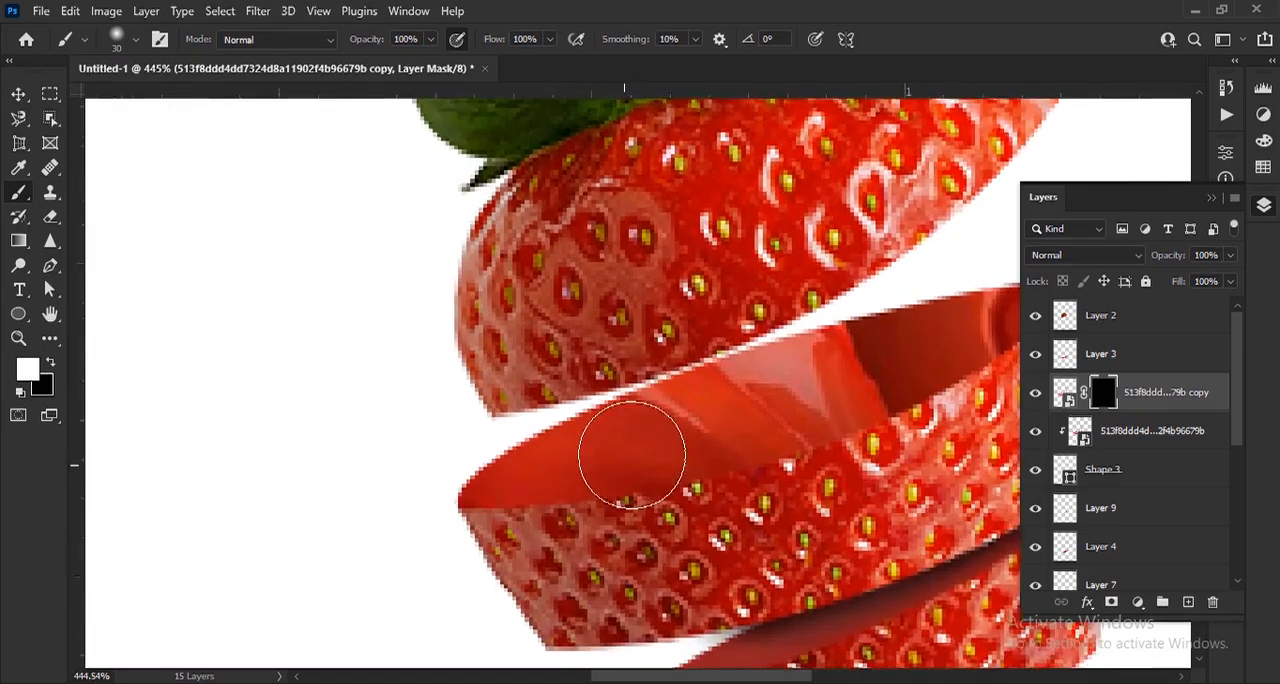
mouse_move(468, 398)
mouse_down()
mouse_move(496, 423)
mouse_move(494, 446)
mouse_move(374, 434)
mouse_move(391, 449)
mouse_move(369, 420)
mouse_move(653, 507)
mouse_up()
scroll(363, 334, down, 5)
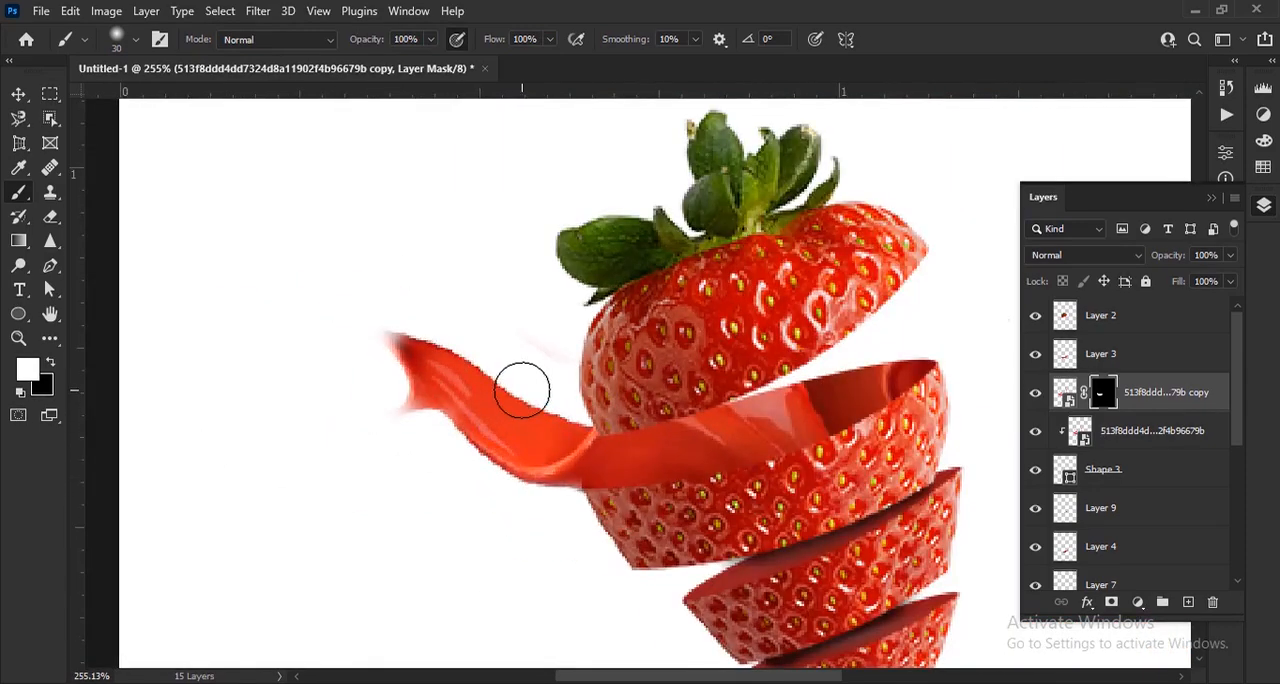
mouse_move(380, 309)
mouse_down()
mouse_move(332, 302)
mouse_move(382, 372)
mouse_move(433, 397)
mouse_move(345, 477)
mouse_move(285, 338)
mouse_move(345, 331)
mouse_up()
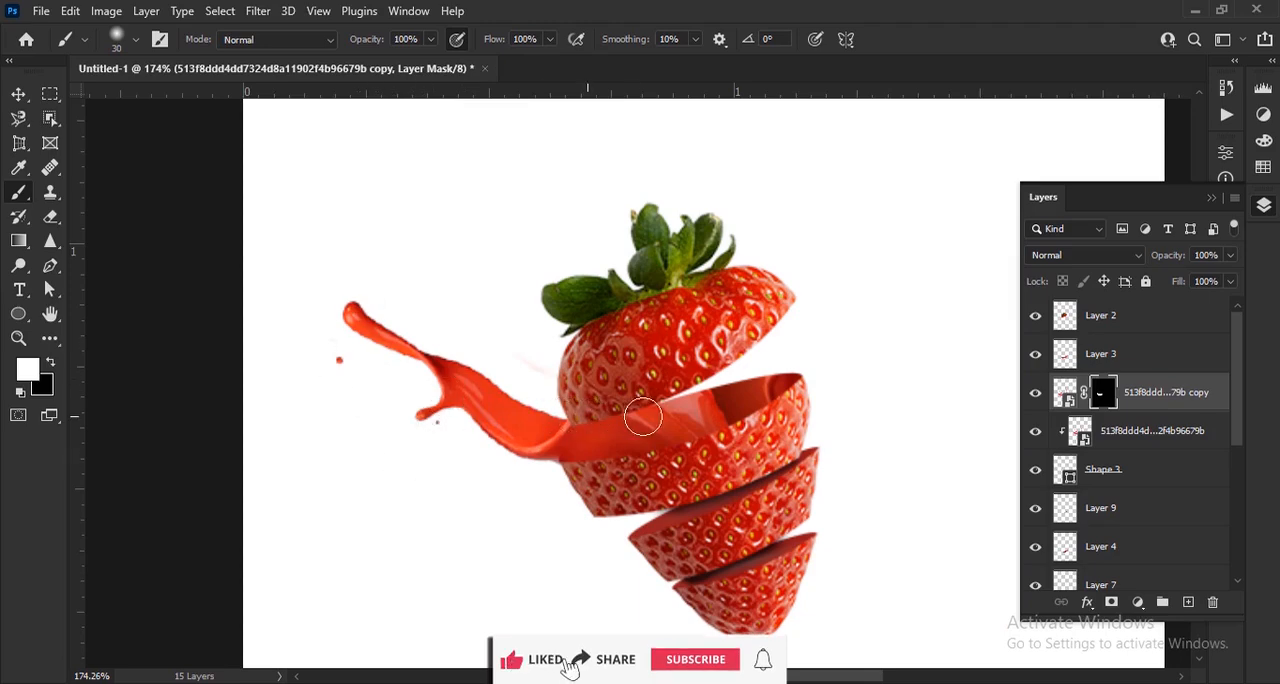
Paint white on the splash copy's mask to reveal the juice inside the second slice, the right splash arm and the droplets above the leaves
scroll(535, 420, up, 5)
scroll(614, 394, down, 2)
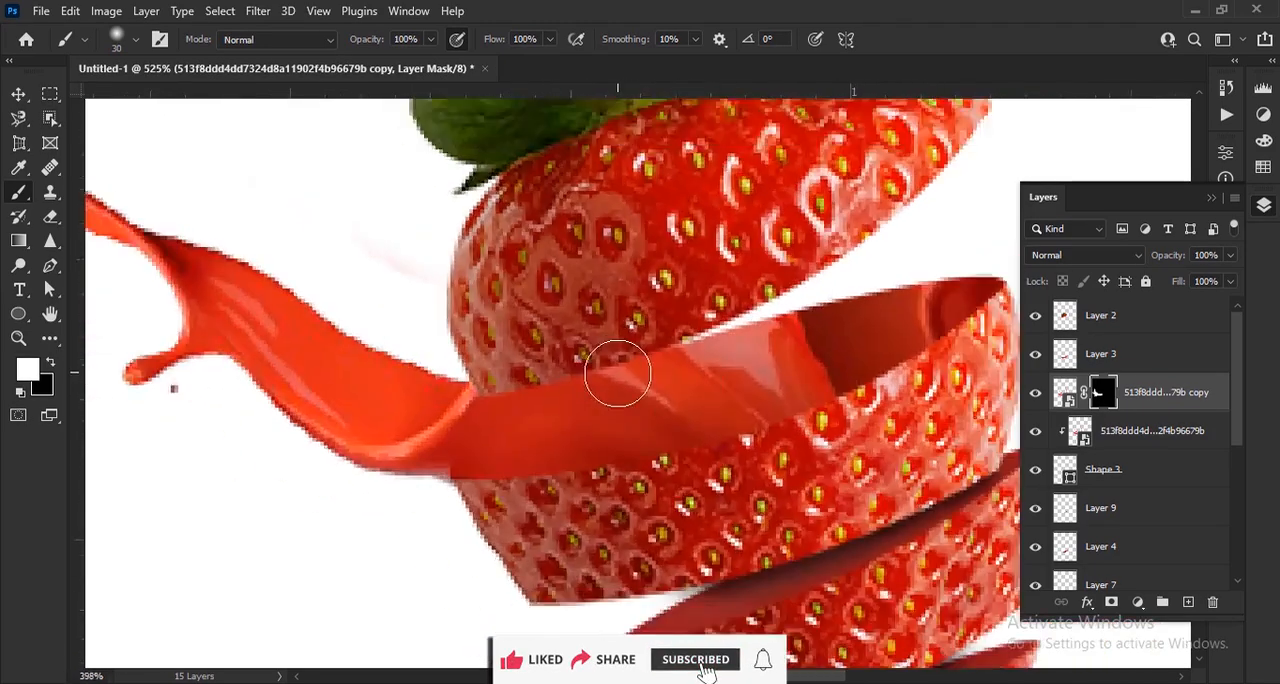
mouse_move(725, 366)
mouse_down()
mouse_move(829, 309)
mouse_move(813, 322)
mouse_move(869, 280)
mouse_move(892, 242)
mouse_move(598, 349)
mouse_up()
drag(830, 300, 545, 395)
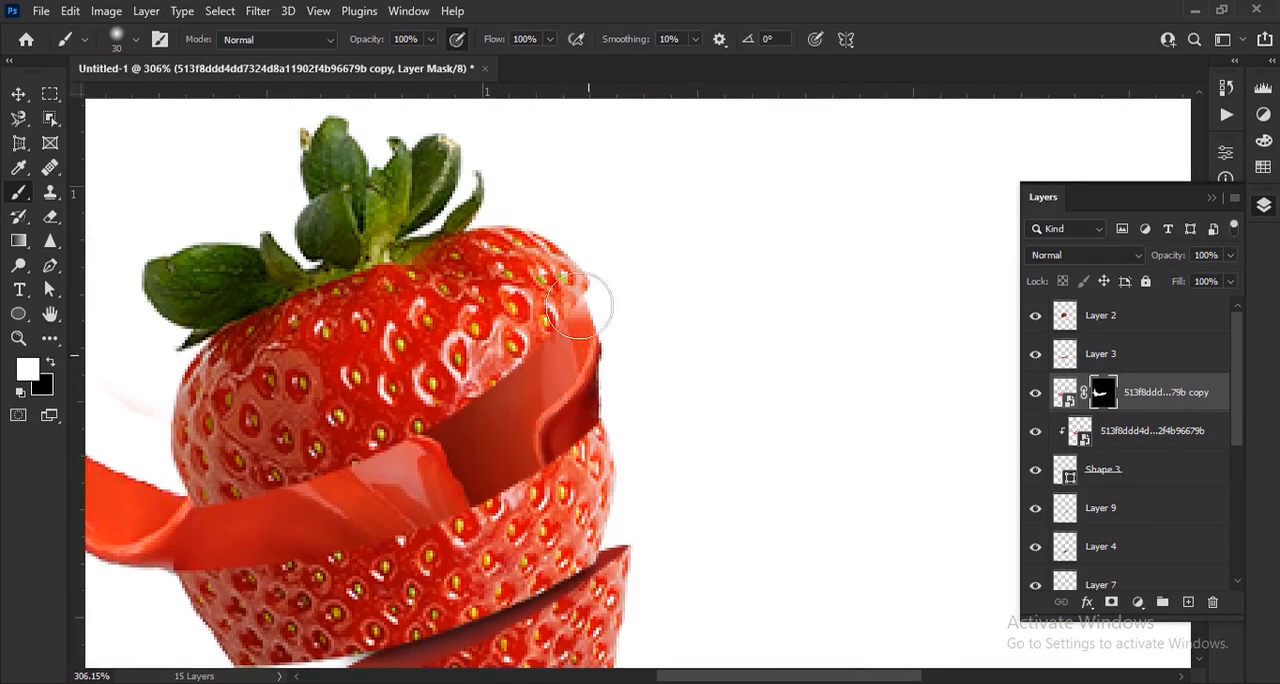
mouse_move(580, 306)
mouse_down()
mouse_move(574, 266)
mouse_move(564, 280)
mouse_move(656, 405)
mouse_up()
scroll(564, 280, down, 5)
drag(643, 358, 532, 154)
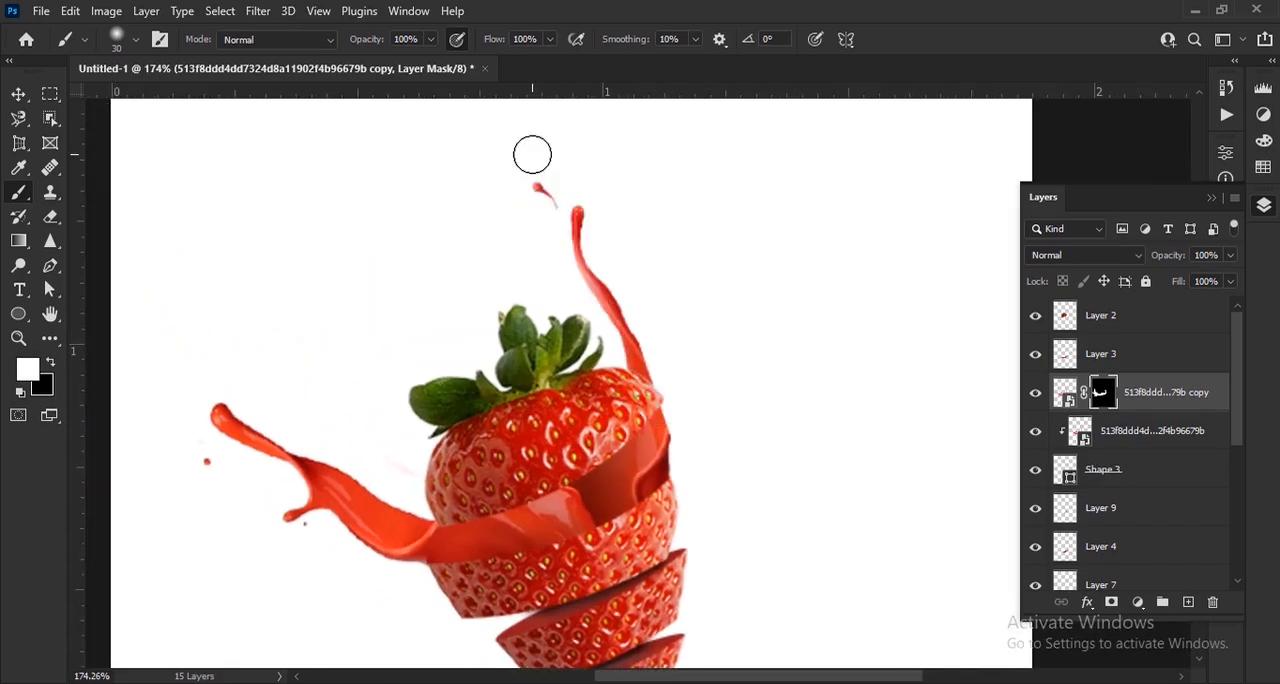
drag(508, 200, 516, 375)
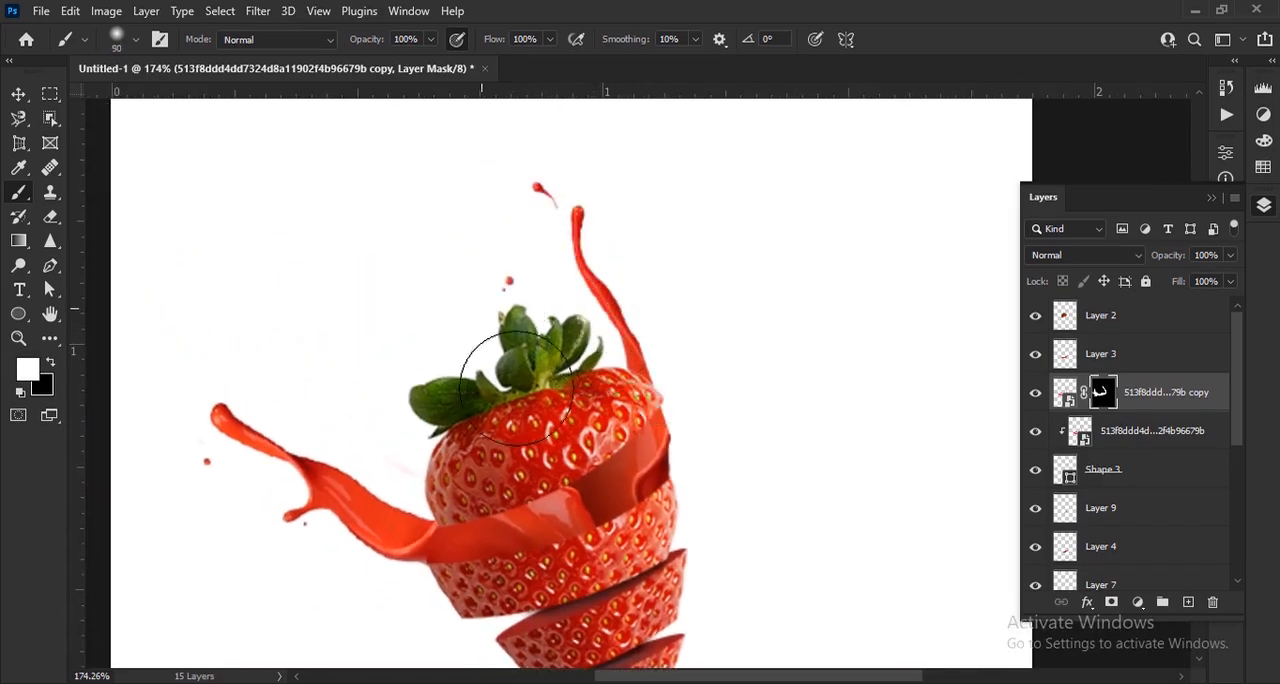
Paint white on the splash copy's mask to reveal the upper left splash arm and the droplets around it
mouse_move(497, 467)
mouse_down()
mouse_move(377, 361)
mouse_move(287, 362)
mouse_move(223, 194)
mouse_up()
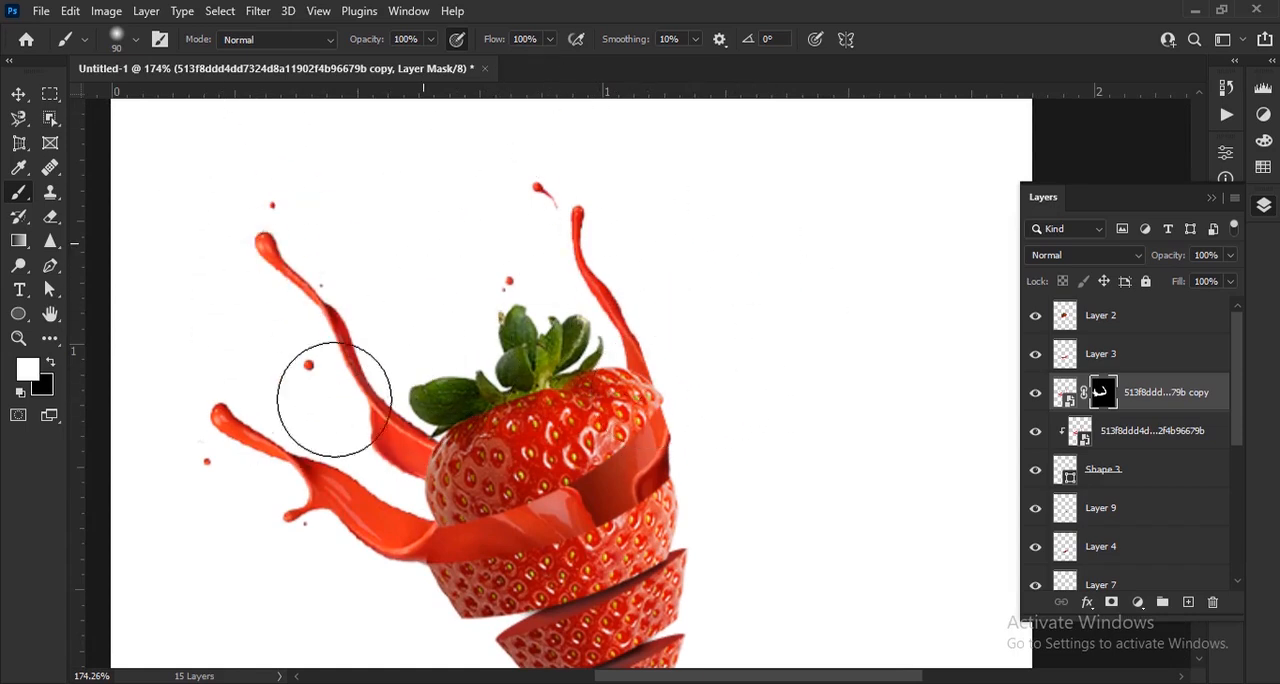
Rotate the top strawberry slice on Layer 2 by -5.17° and shift it slightly down and left to about X 249.98 px, Y 349.43 px
click(19, 94)
scroll(908, 507, down, 3)
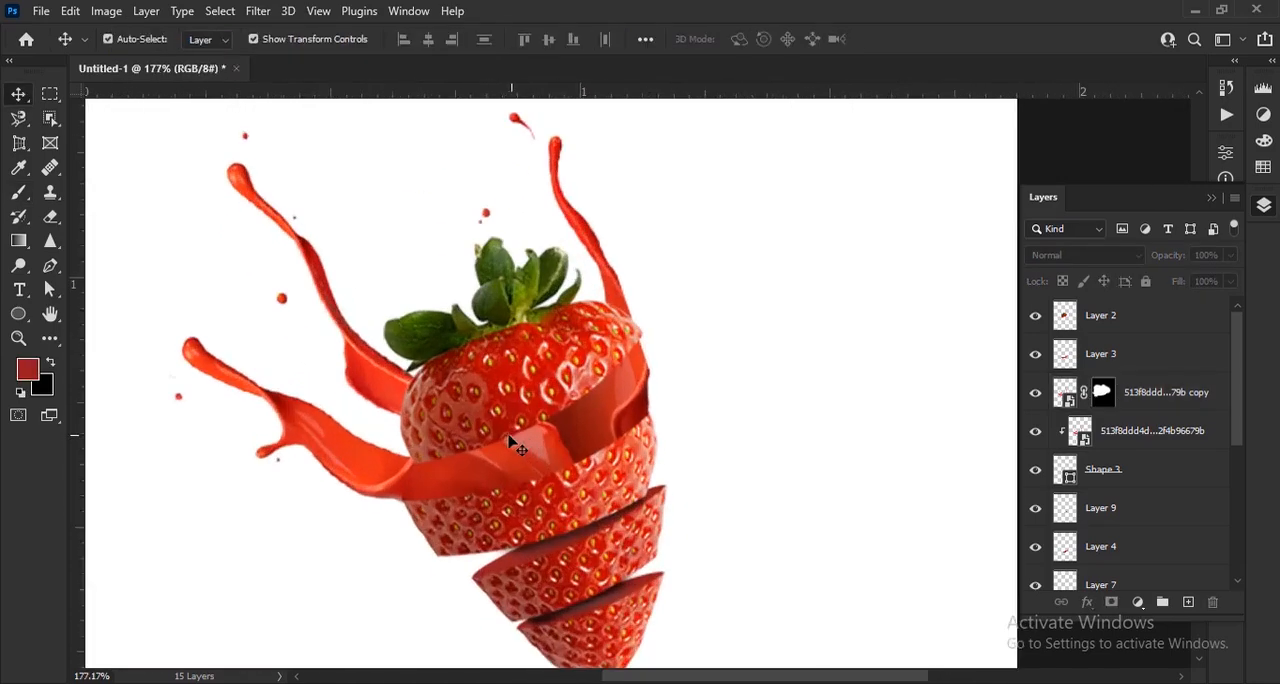
scroll(535, 390, up, 3)
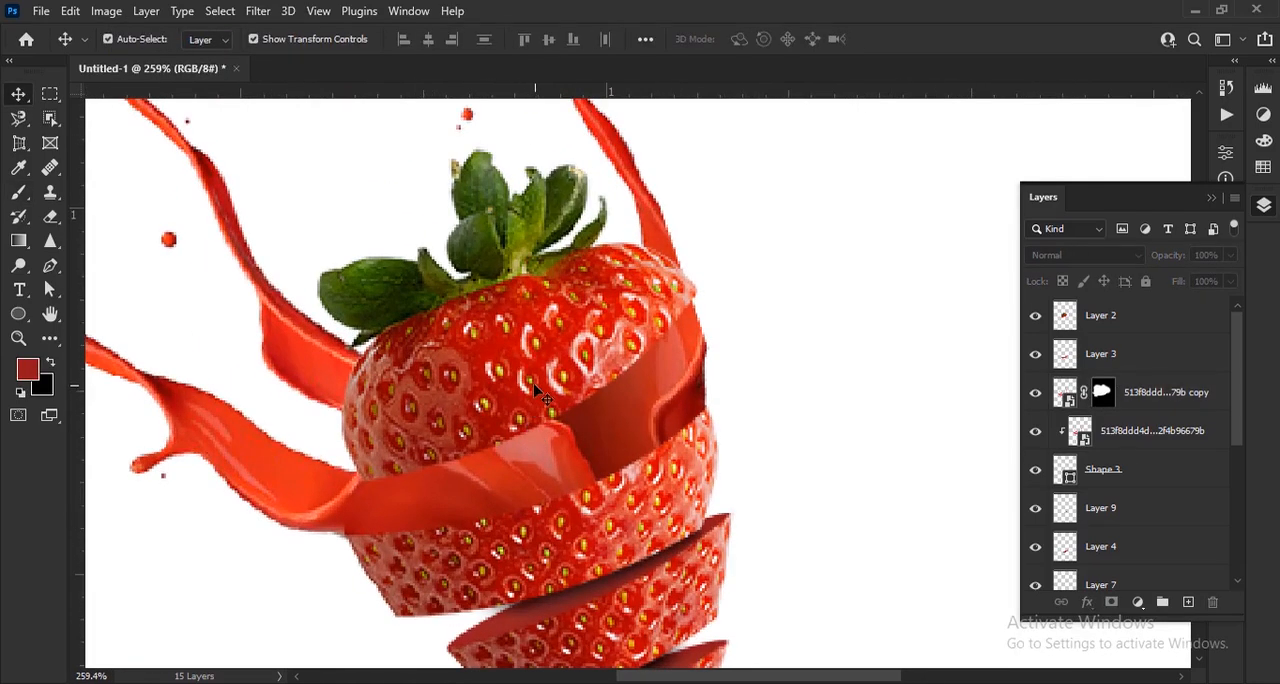
click(535, 390)
drag(311, 504, 326, 518)
drag(578, 361, 554, 374)
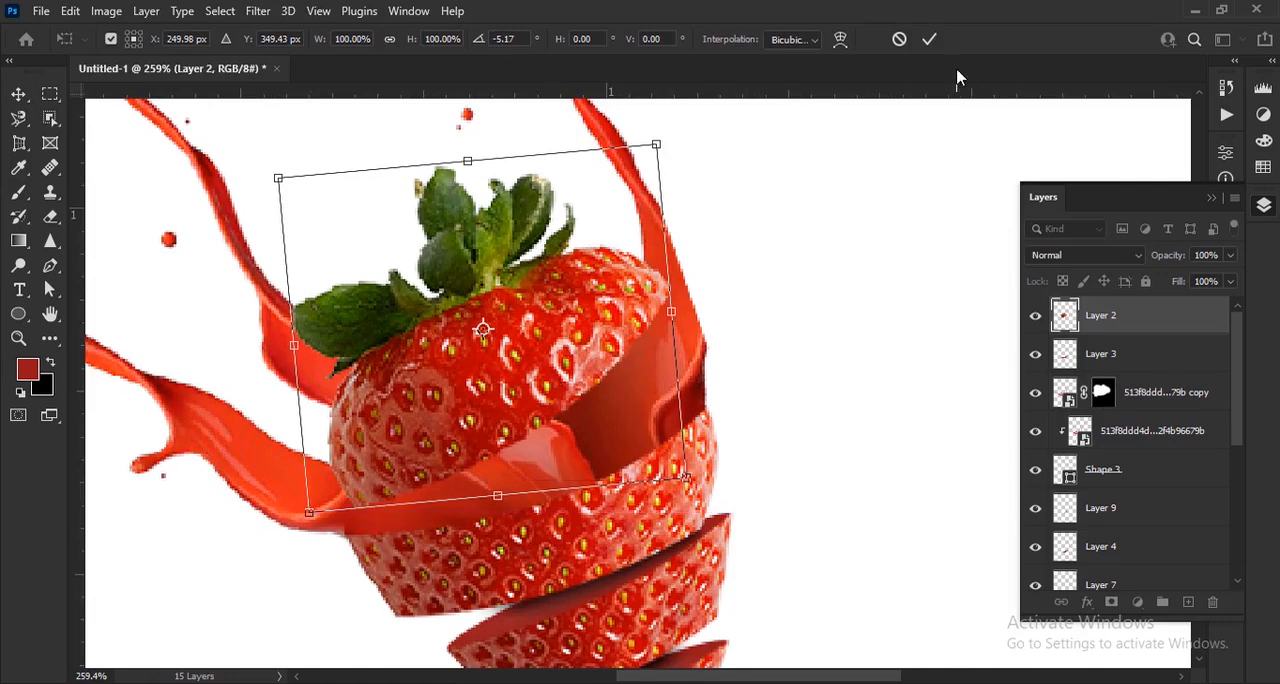
click(926, 44)
Examine how the juice splash meets the top and second slices, both close up and in the whole composition
scroll(535, 390, down, 5)
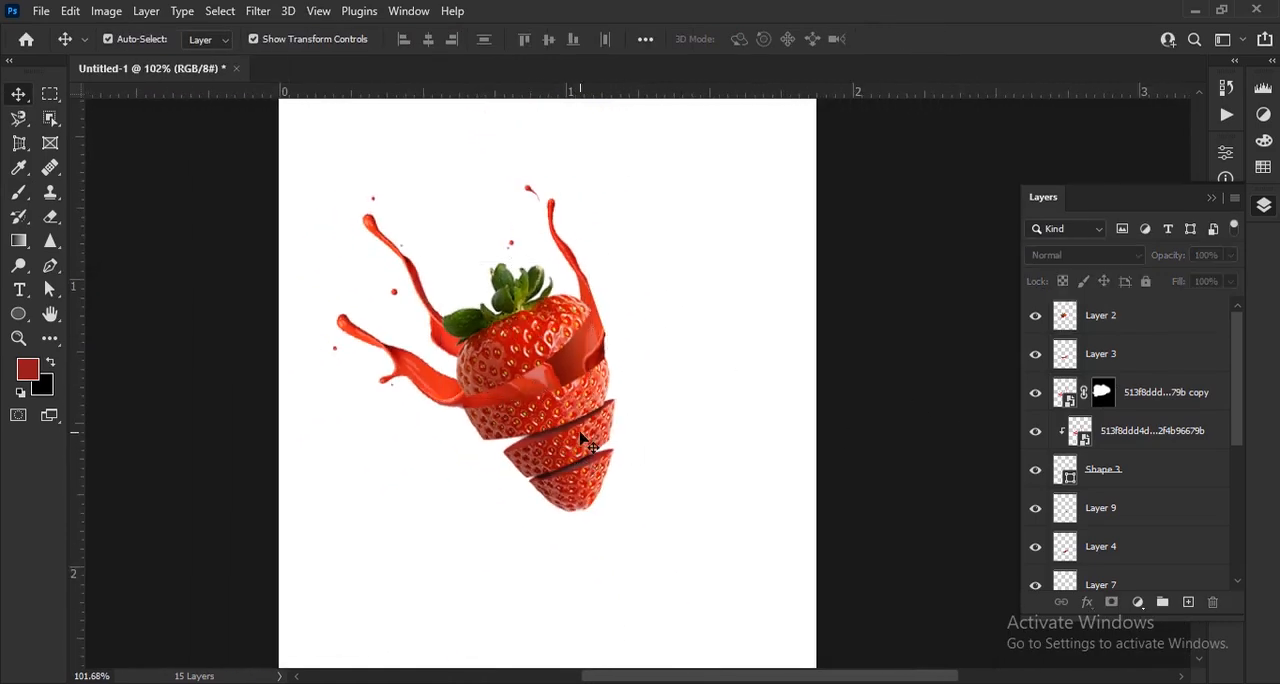
scroll(580, 440, up, 3)
scroll(580, 420, down, 2)
scroll(567, 380, up, 3)
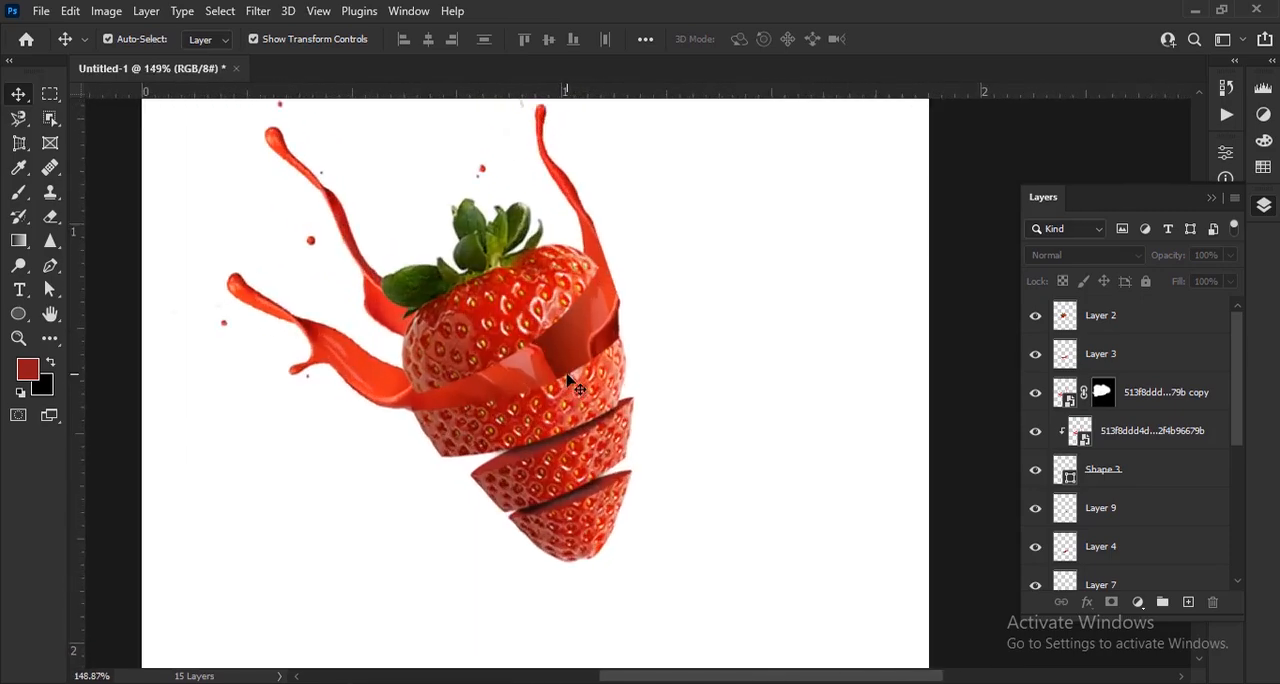
scroll(567, 380, down, 3)
scroll(567, 380, up, 5)
click(597, 422)
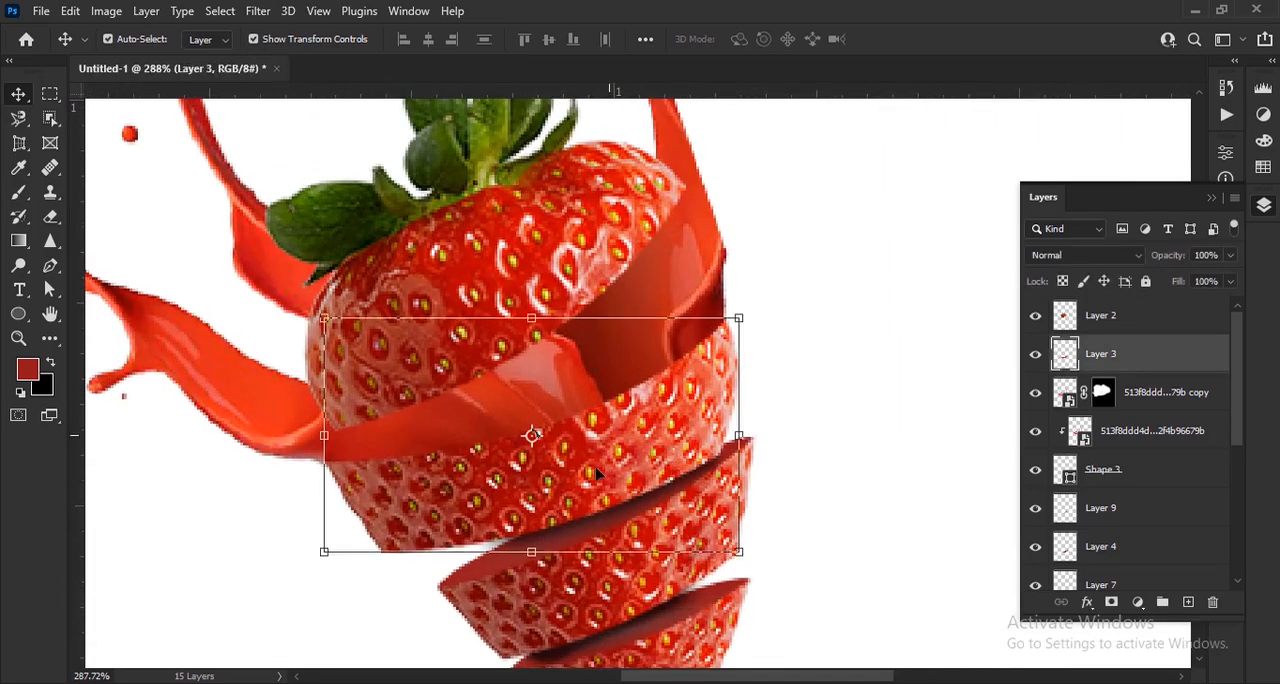
scroll(597, 474, down, 5)
click(971, 502)
scroll(665, 495, up, 4)
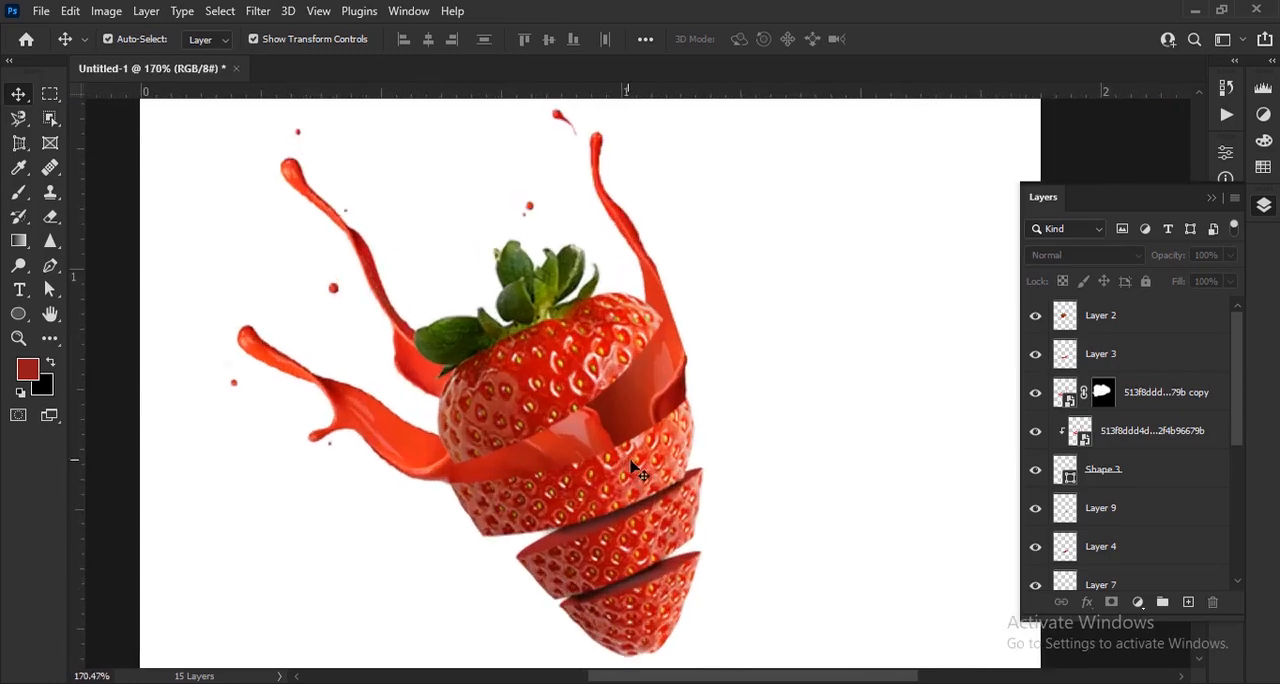
scroll(645, 468, down, 1)
scroll(607, 462, up, 1)
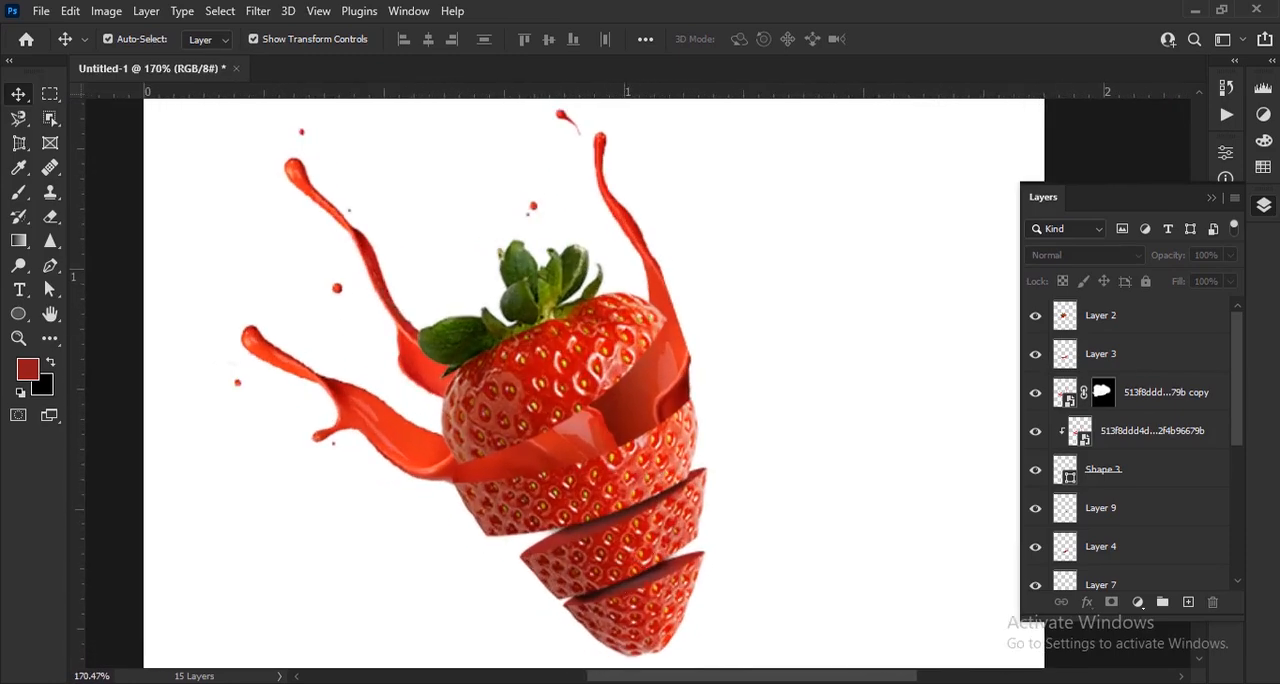
Place the juice splash image in the document again and scale it to 11.88% over the lower slices
key(alt+Tab)
drag(306, 224, 708, 526)
key(ctrl+0)
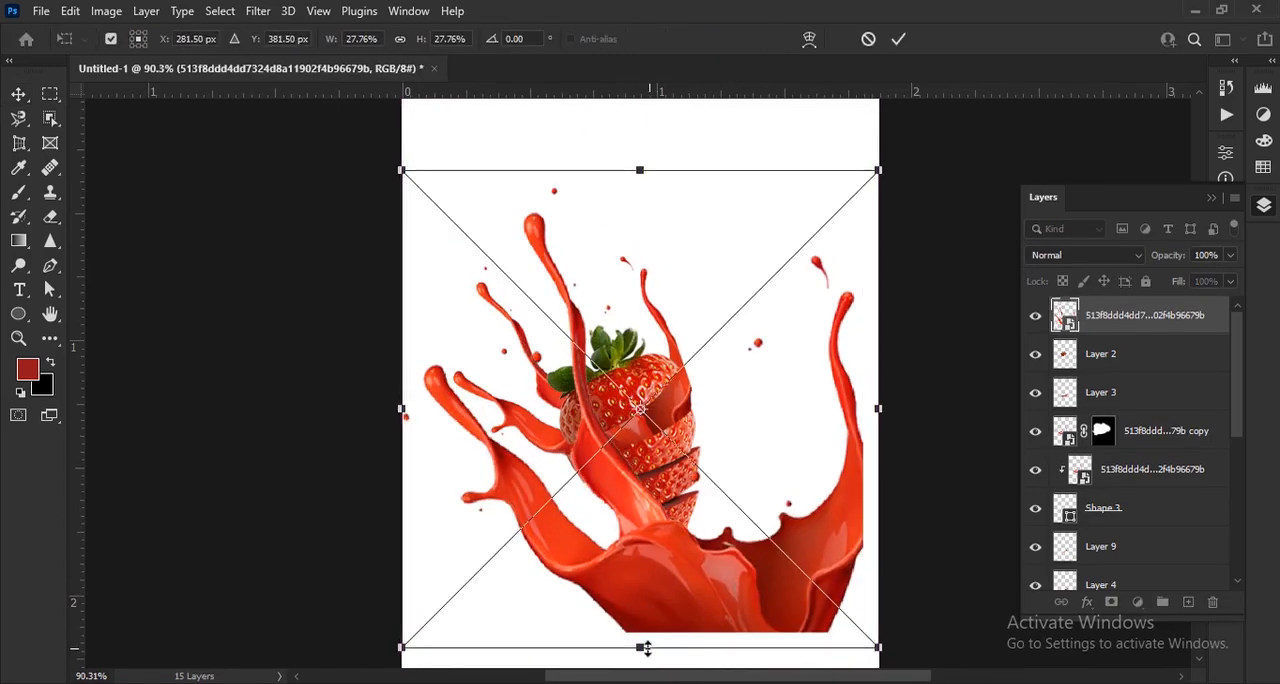
drag(646, 648, 655, 592)
key(space)
drag(655, 592, 647, 445)
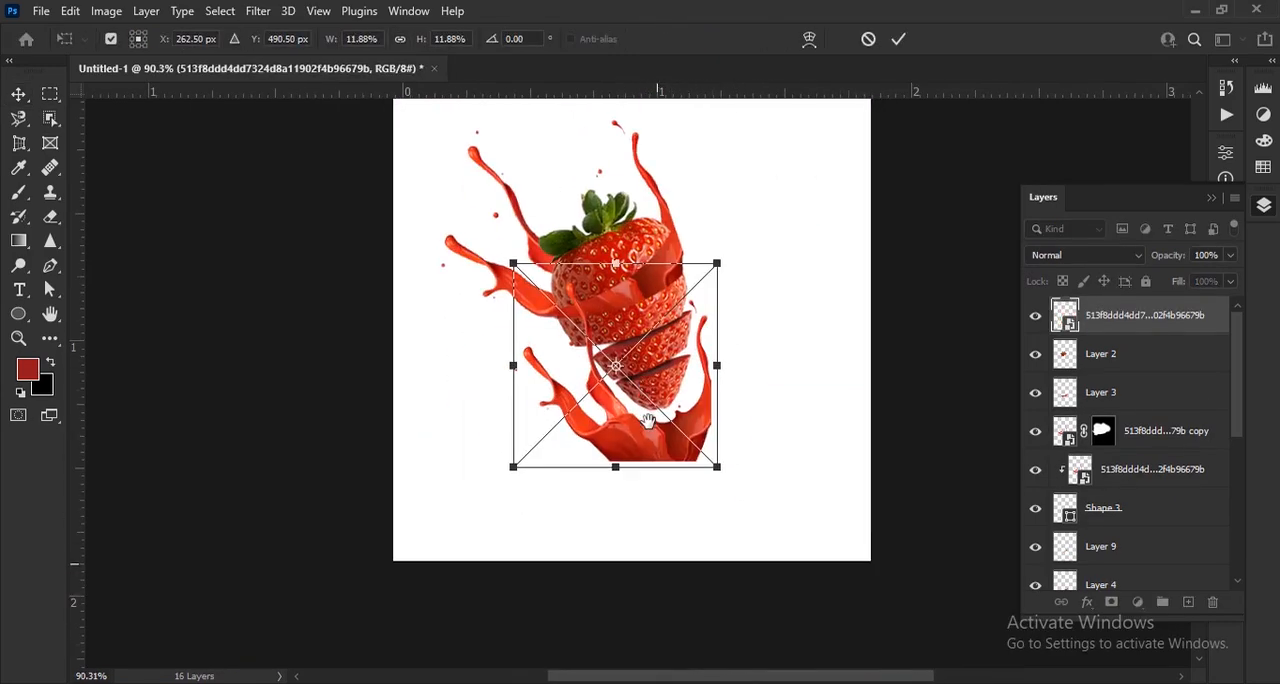
click(905, 44)
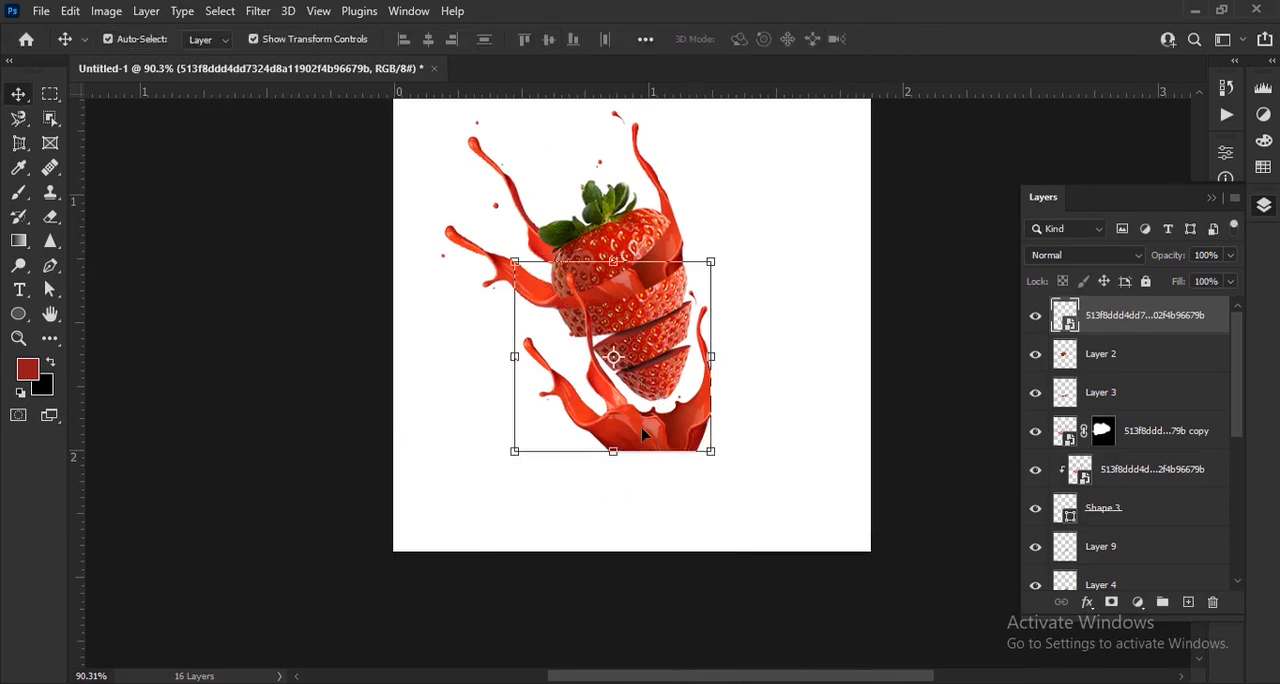
Move the small splash to the empty area at lower left, rasterize it and erase everything but one arm with a Hard Round eraser
scroll(608, 445, up, 3)
drag(608, 445, 489, 529)
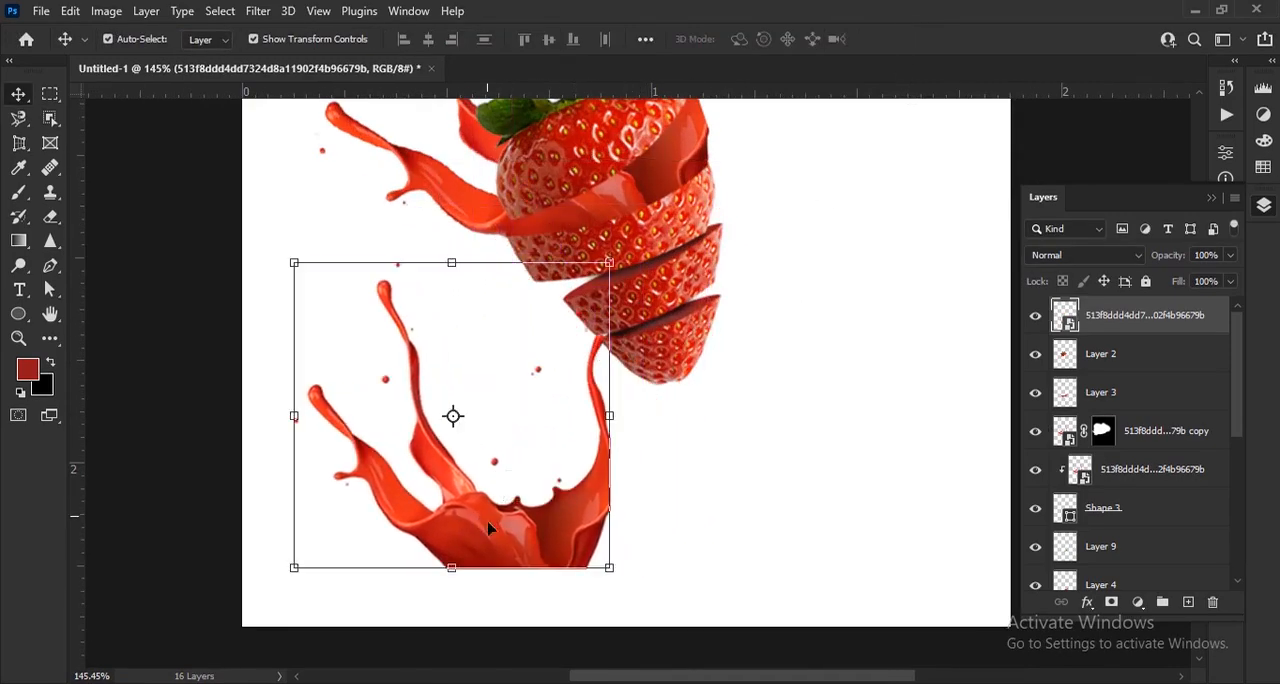
click(50, 218)
click(136, 40)
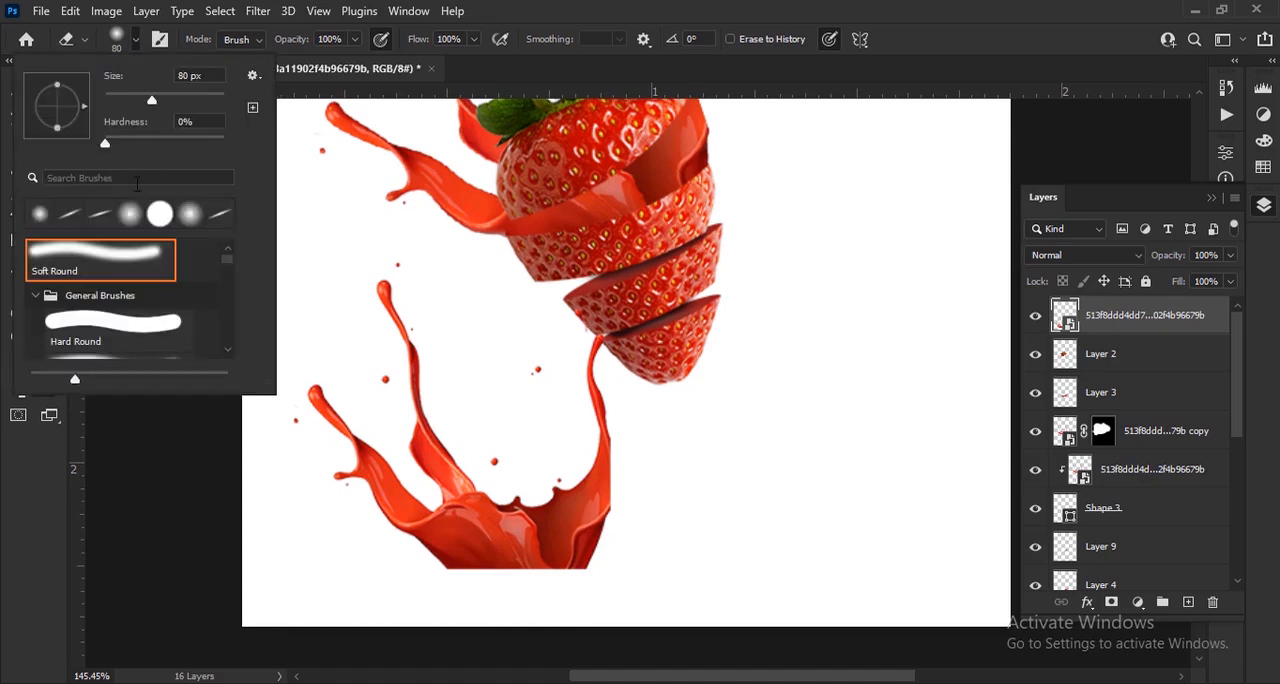
click(125, 320)
click(137, 42)
click(578, 549)
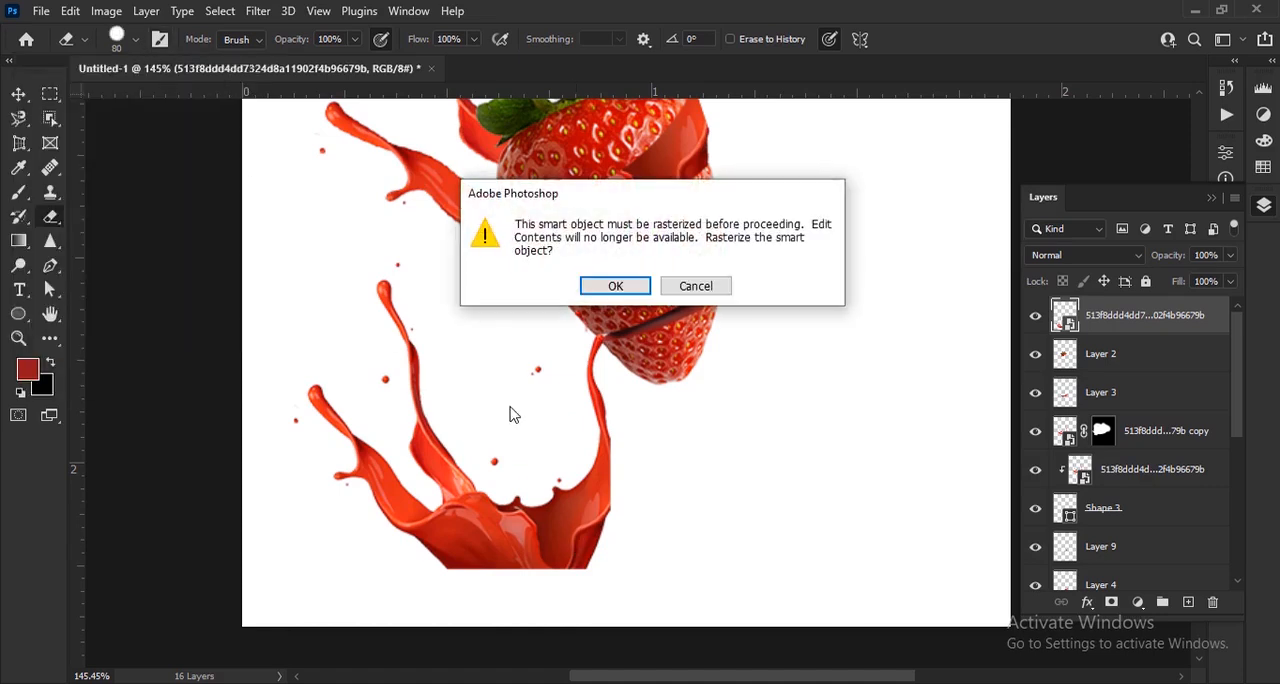
key(Return)
mouse_move(629, 429)
mouse_down()
mouse_move(590, 496)
mouse_move(595, 351)
mouse_move(564, 367)
mouse_move(576, 529)
mouse_move(559, 511)
mouse_move(534, 406)
mouse_move(552, 501)
mouse_move(520, 478)
mouse_move(534, 546)
mouse_move(502, 559)
mouse_move(336, 474)
mouse_move(317, 430)
mouse_move(309, 440)
mouse_move(471, 448)
mouse_up()
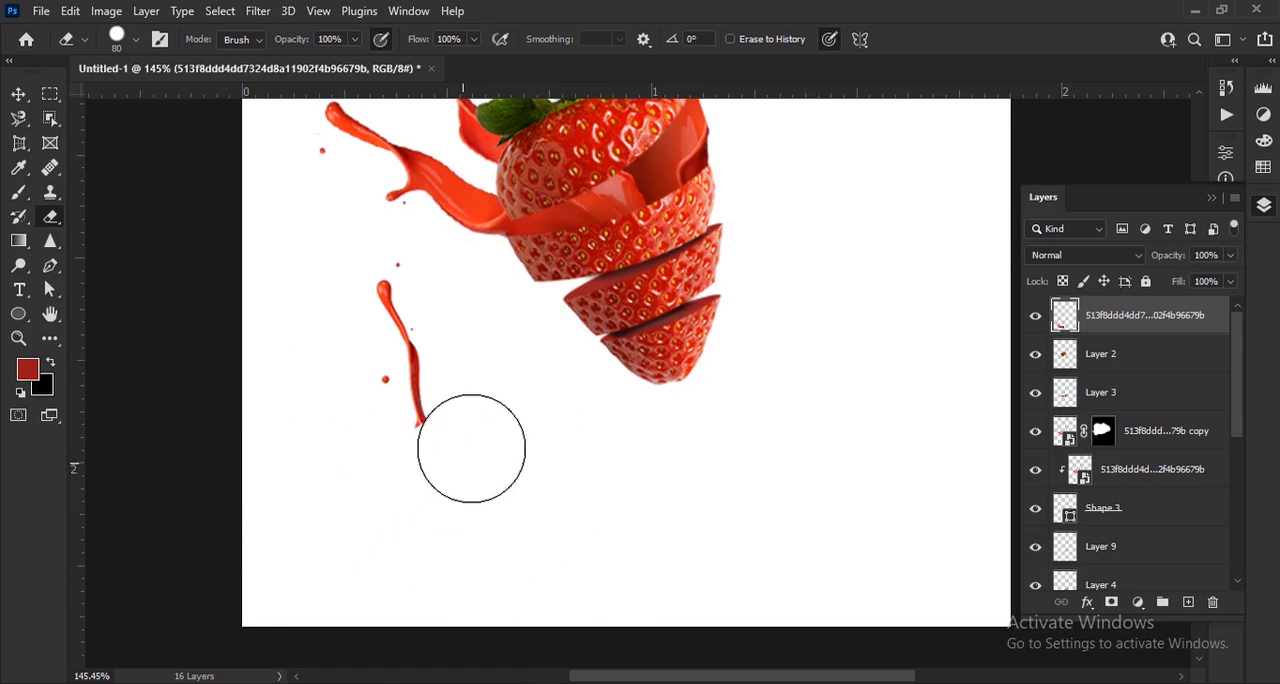
Move and rotate the remaining splash arm so it shoots up and right from the third slice's upper cut edge
click(18, 93)
scroll(420, 314, up, 3)
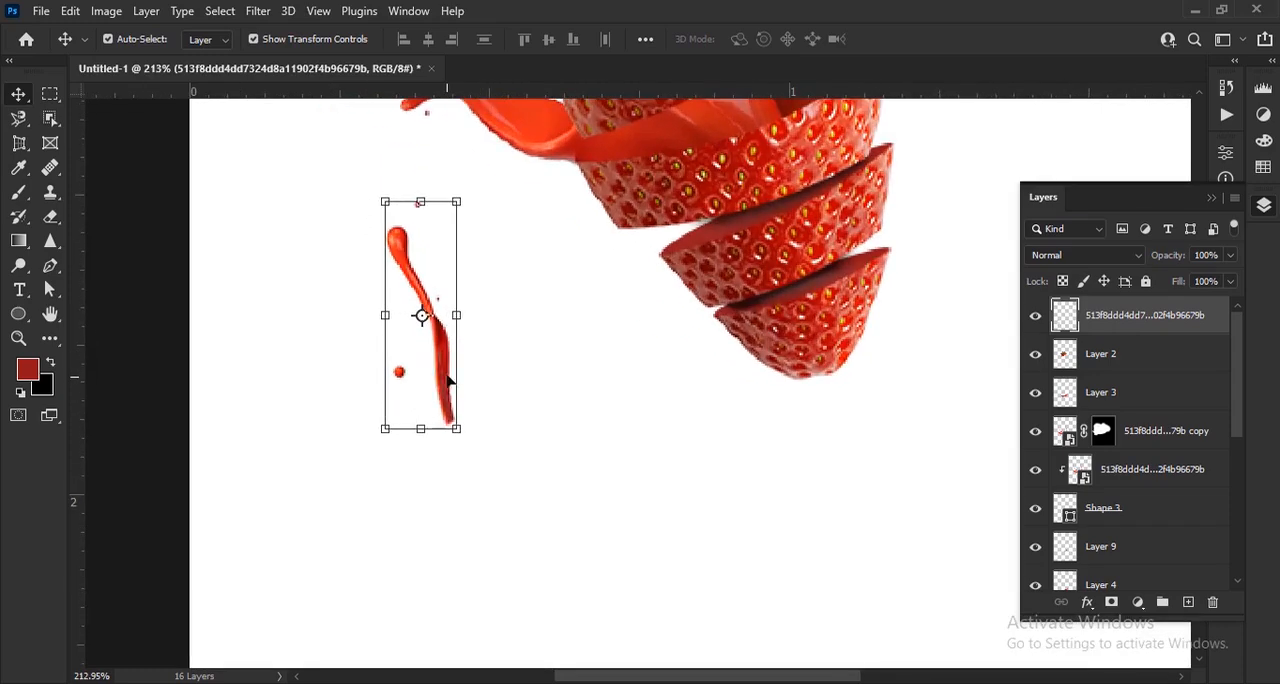
drag(420, 314, 650, 428)
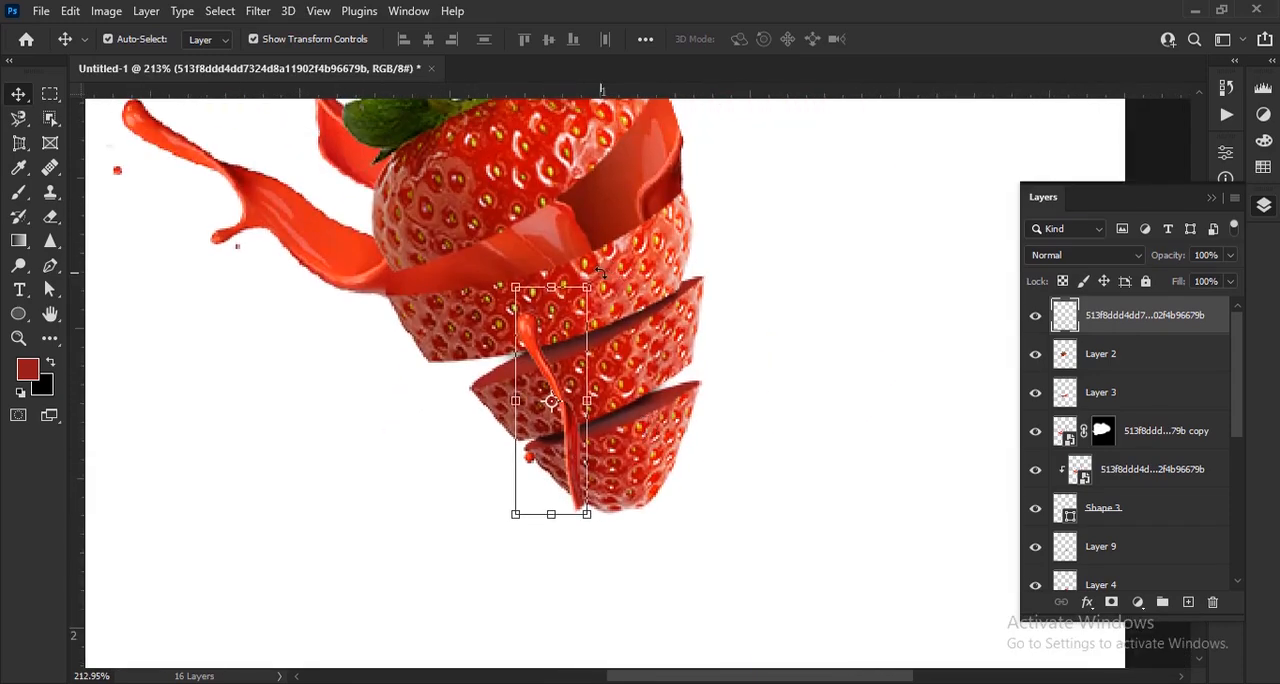
drag(600, 272, 805, 418)
drag(621, 357, 757, 223)
click(929, 39)
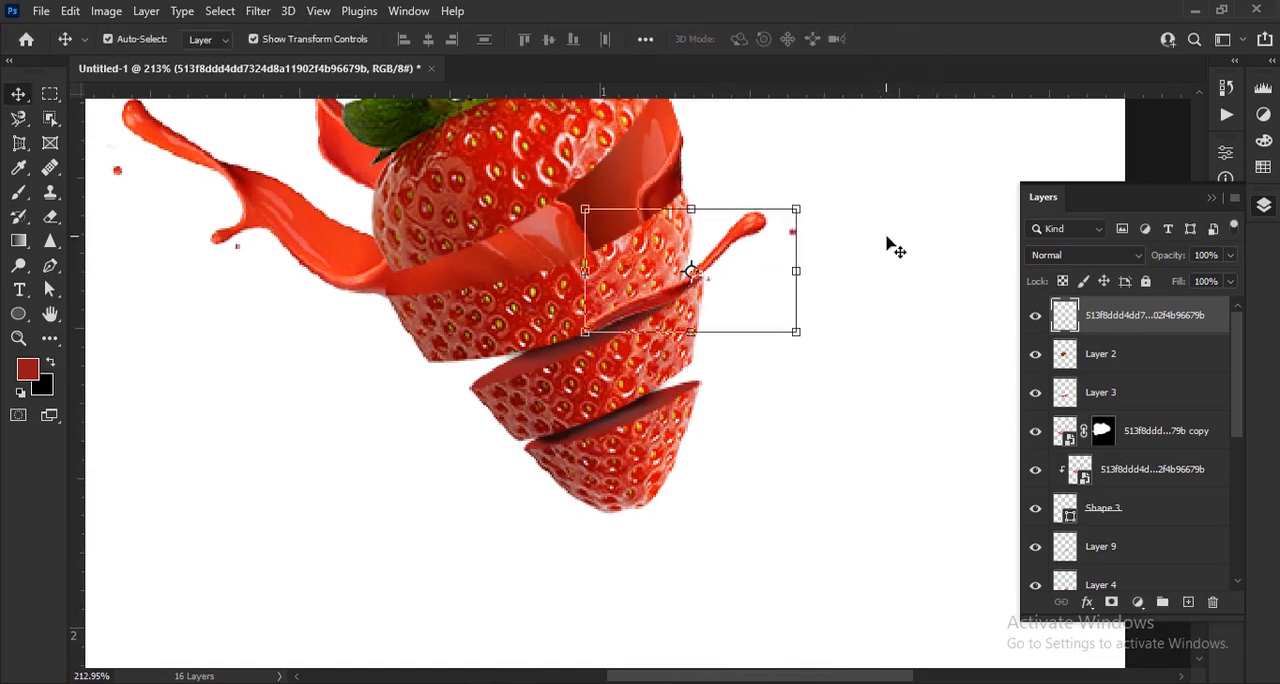
Move the small splash arm's layer between Layer 7 and Shape 2, then deselect it
scroll(891, 246, up, 3)
drag(869, 306, 838, 338)
scroll(838, 338, down, 2)
drag(1175, 316, 1140, 512)
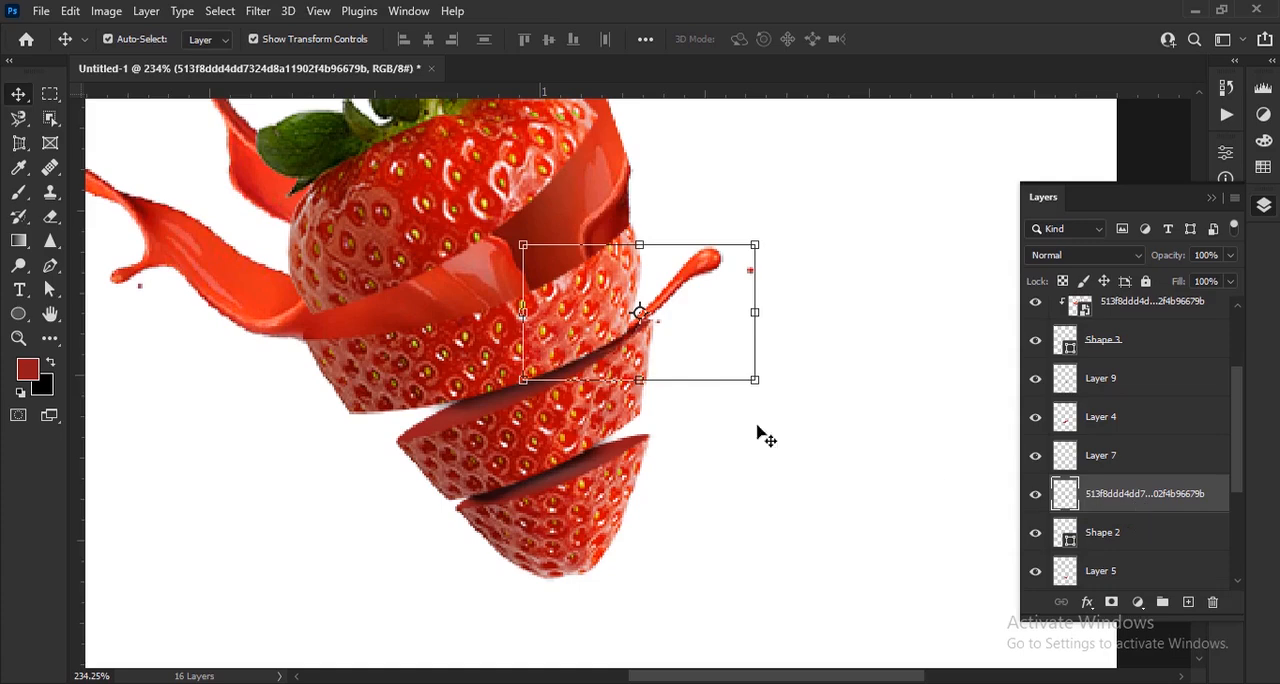
scroll(296, 503, down, 2)
click(962, 401)
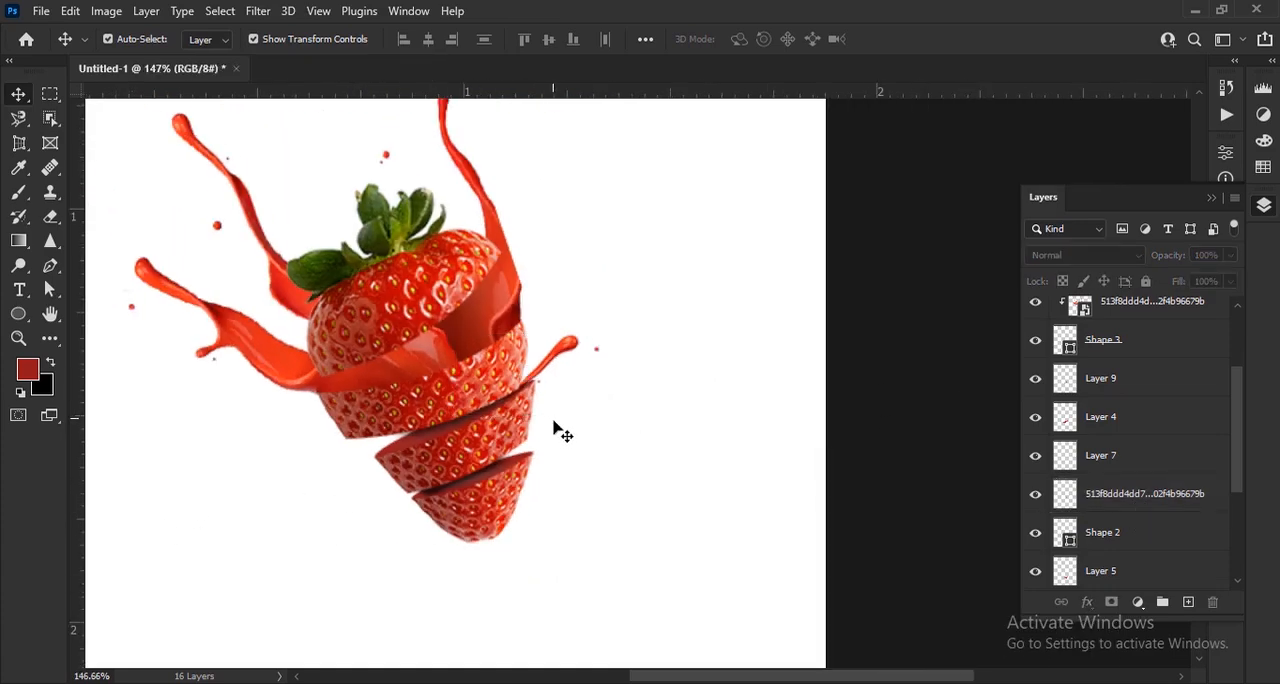
Duplicate the small splash arm and move the copy onto the bottom slice
click(554, 355)
key(ctrl+j)
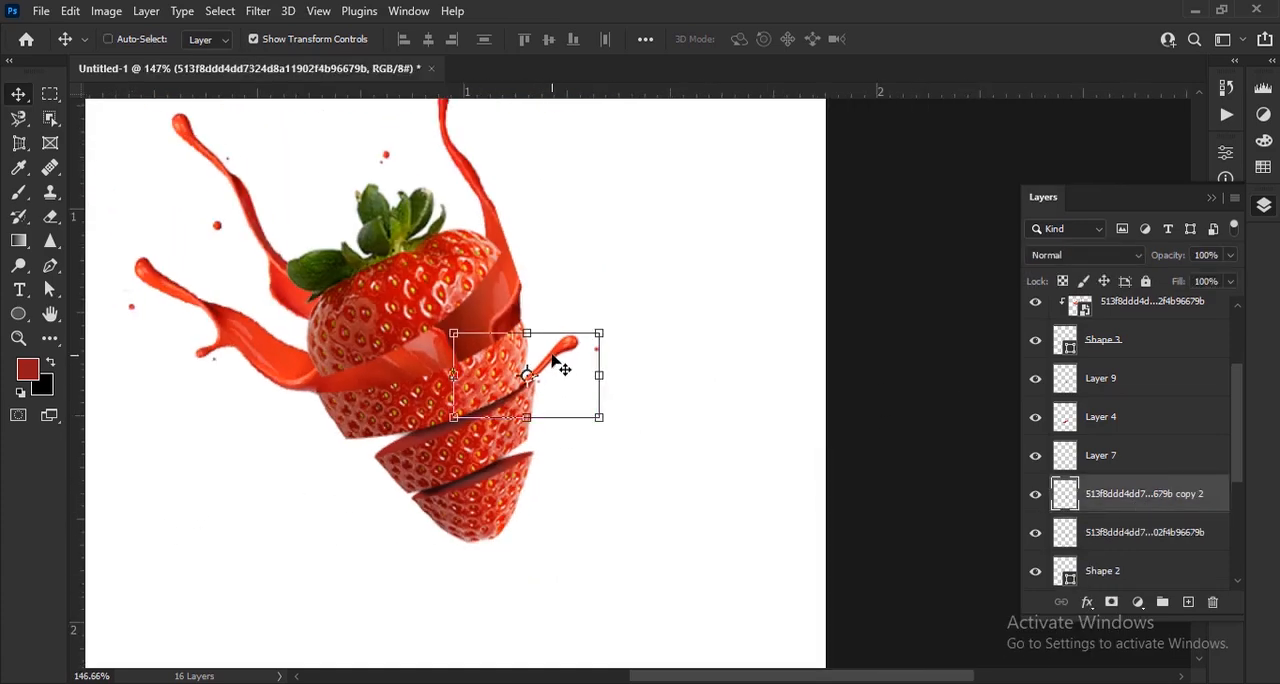
drag(558, 350, 485, 482)
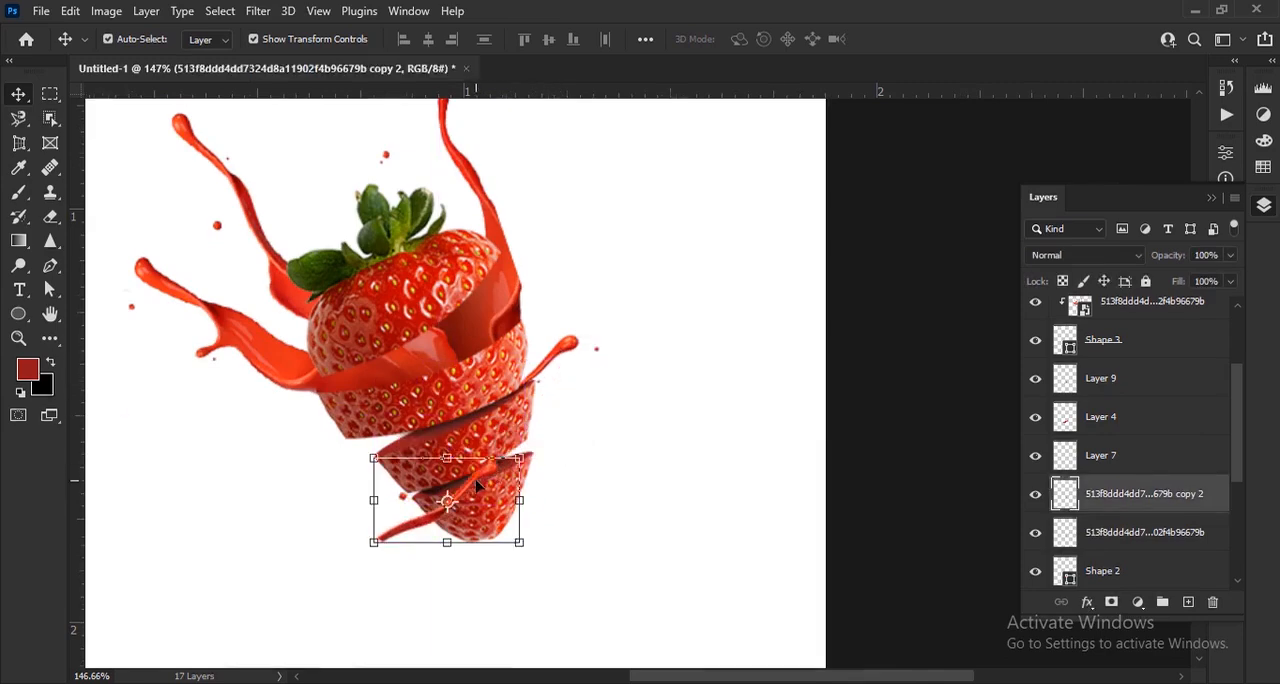
Flip the splash copy horizontally and vertically and position it at X 274 px, Y 515 px, pointing down and left from the bottom slice
scroll(478, 490, up, 3)
key(ctrl+t)
right_click(452, 512)
click(500, 474)
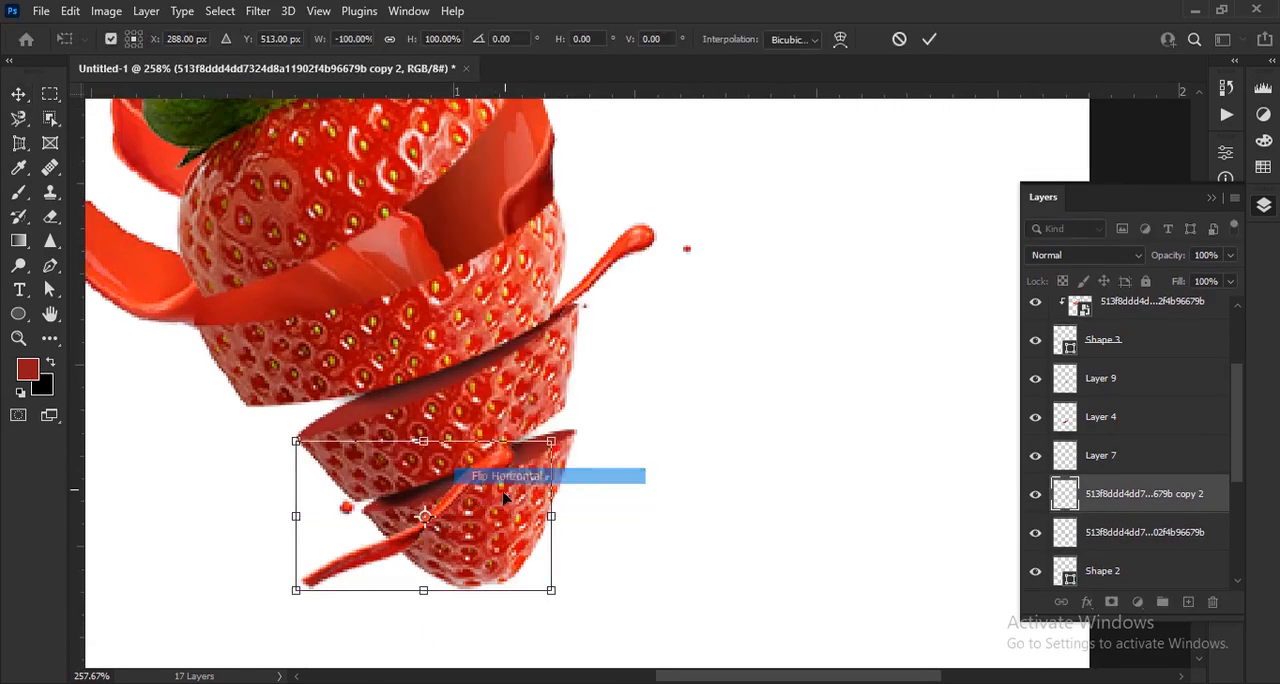
right_click(515, 582)
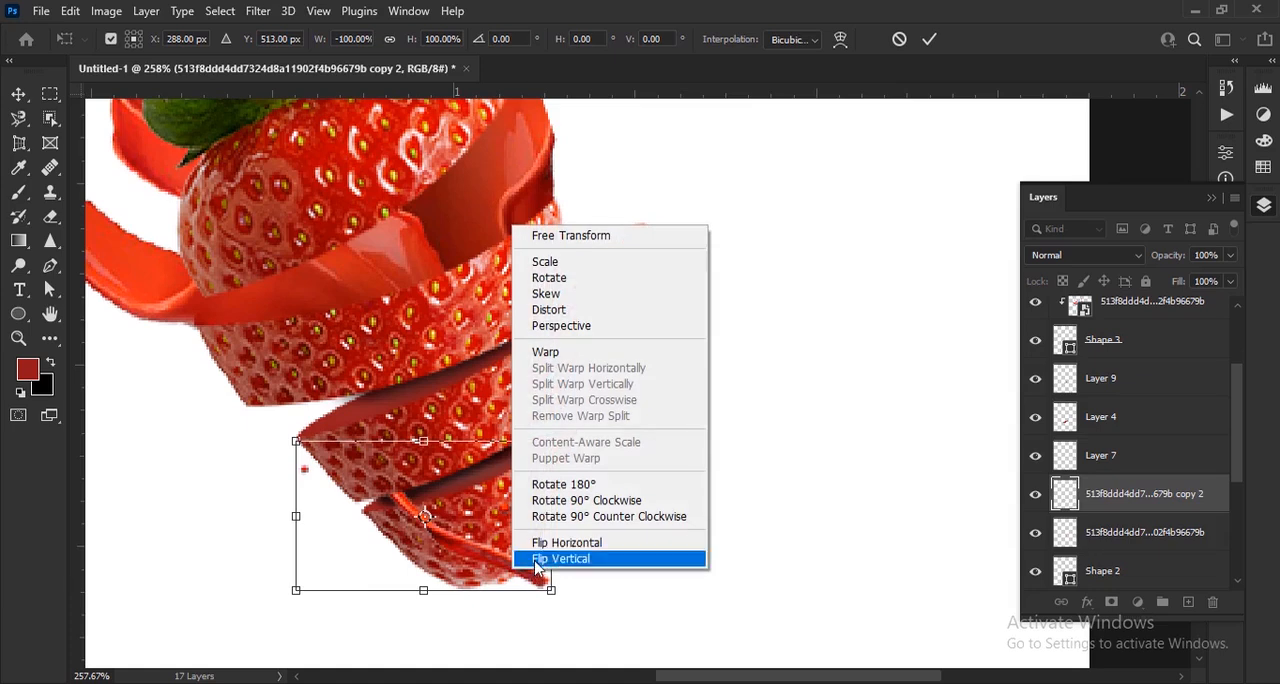
click(545, 557)
drag(500, 480, 467, 485)
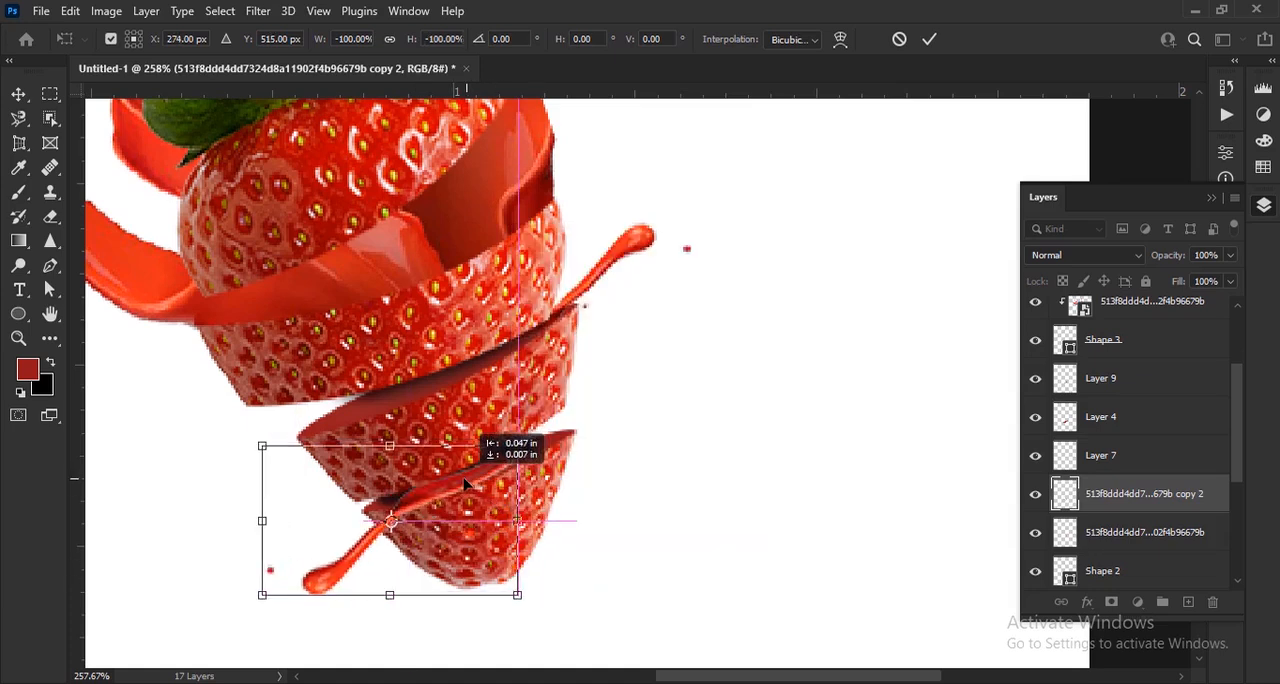
click(929, 39)
Move the splash copy's layer down between Layer 5 and Layer 8
scroll(1167, 400, down, 3)
scroll(1167, 344, up, 2)
drag(1071, 343, 1114, 386)
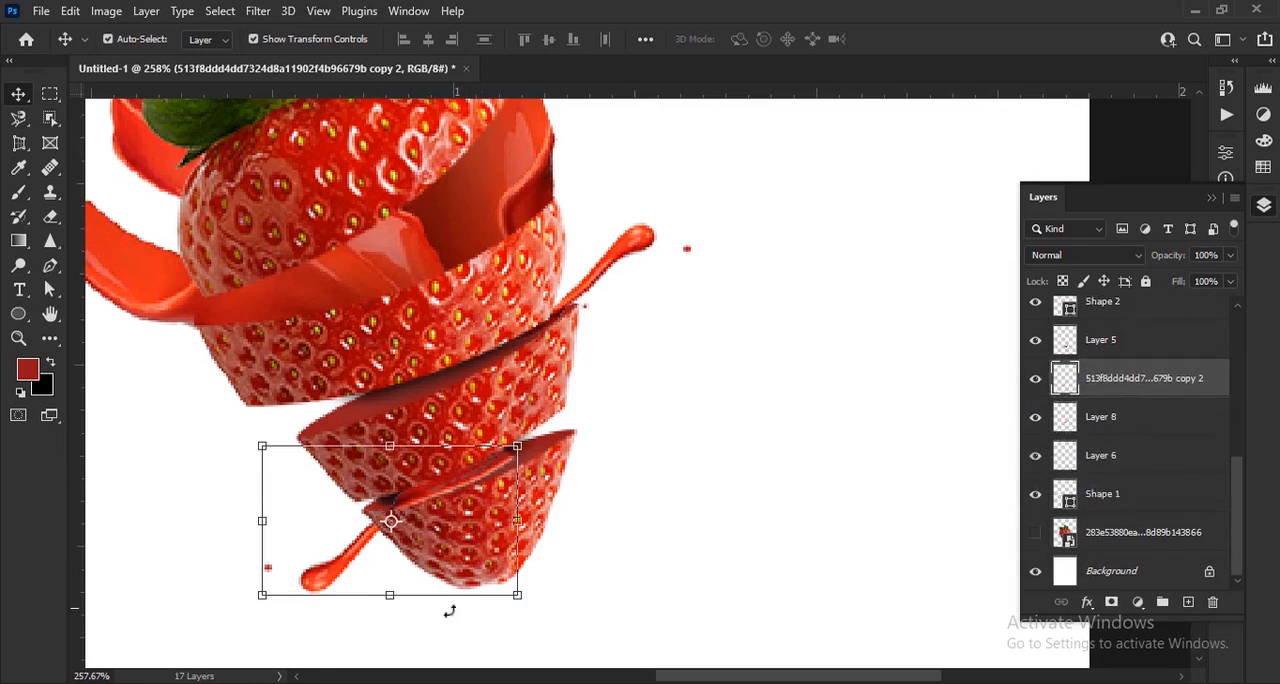
Rotate the splash copy 3.58° and shift it left to about X 263 px, Y 515.41 px along the bottom slice's cut surface
mouse_move(532, 613)
mouse_down()
mouse_move(480, 621)
mouse_move(515, 600)
mouse_up()
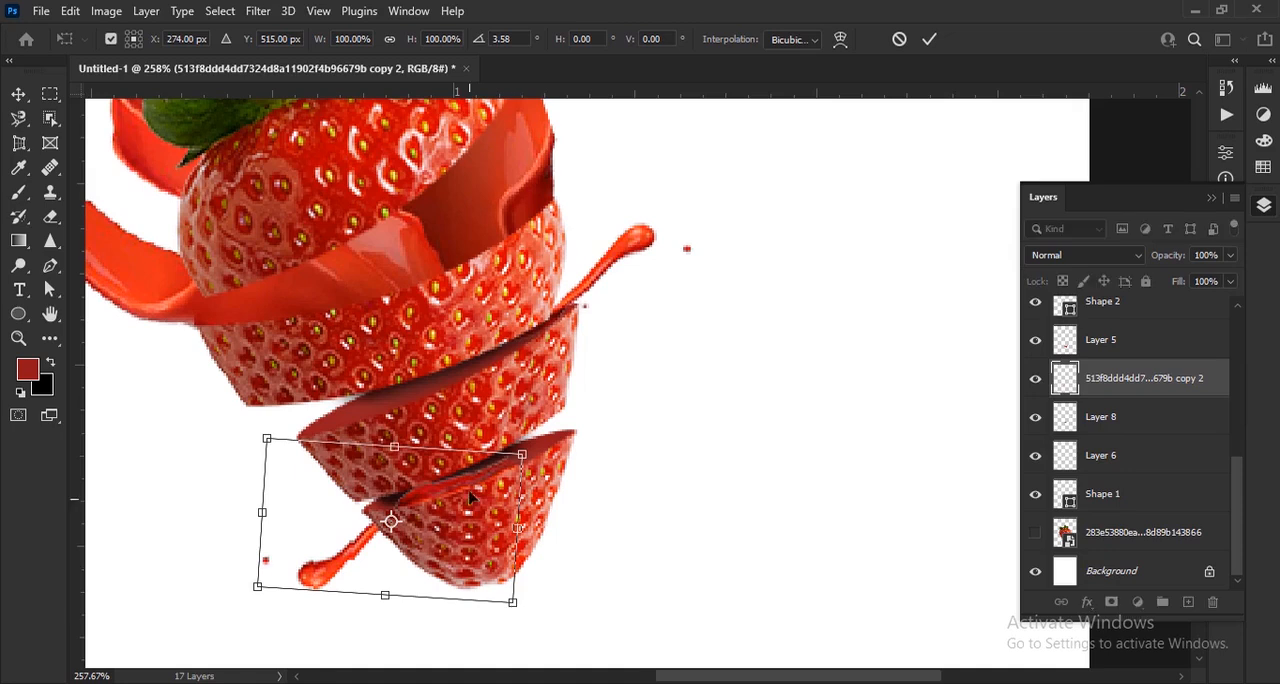
drag(466, 494, 439, 481)
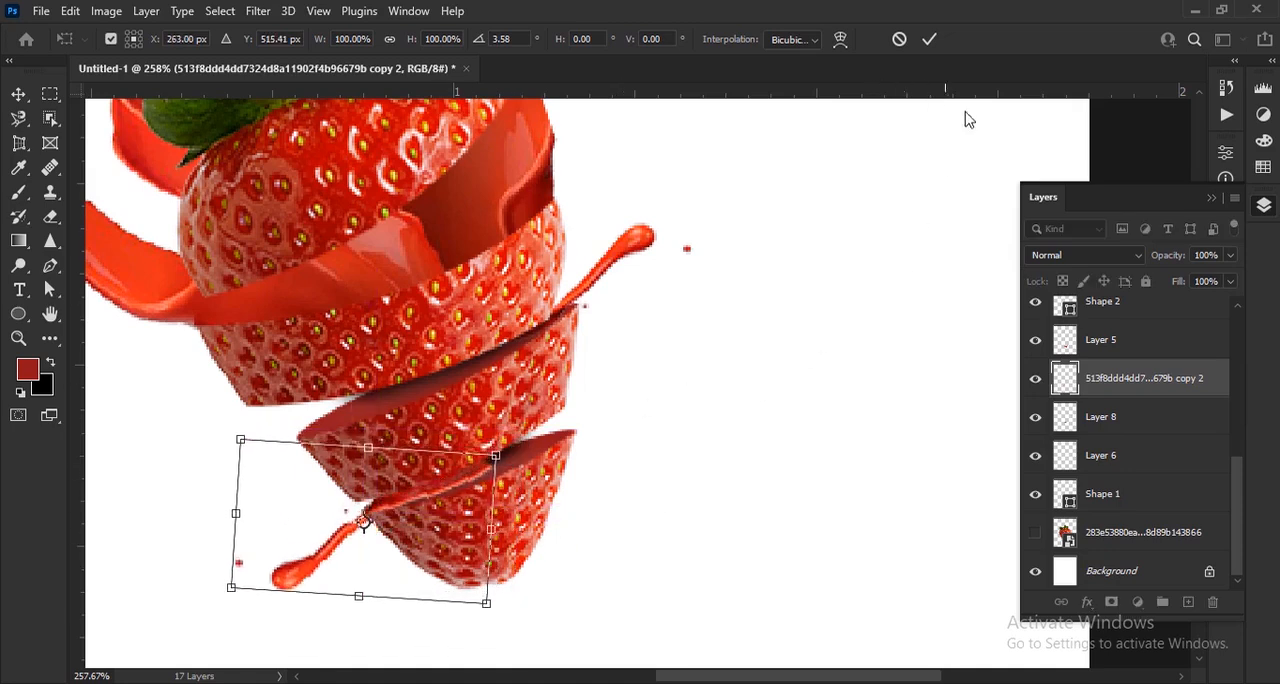
click(929, 39)
Erase the splash copy's inner end over the bottom slice's cut surface with a Soft Round 40 px eraser at 40% opacity
right_click(50, 217)
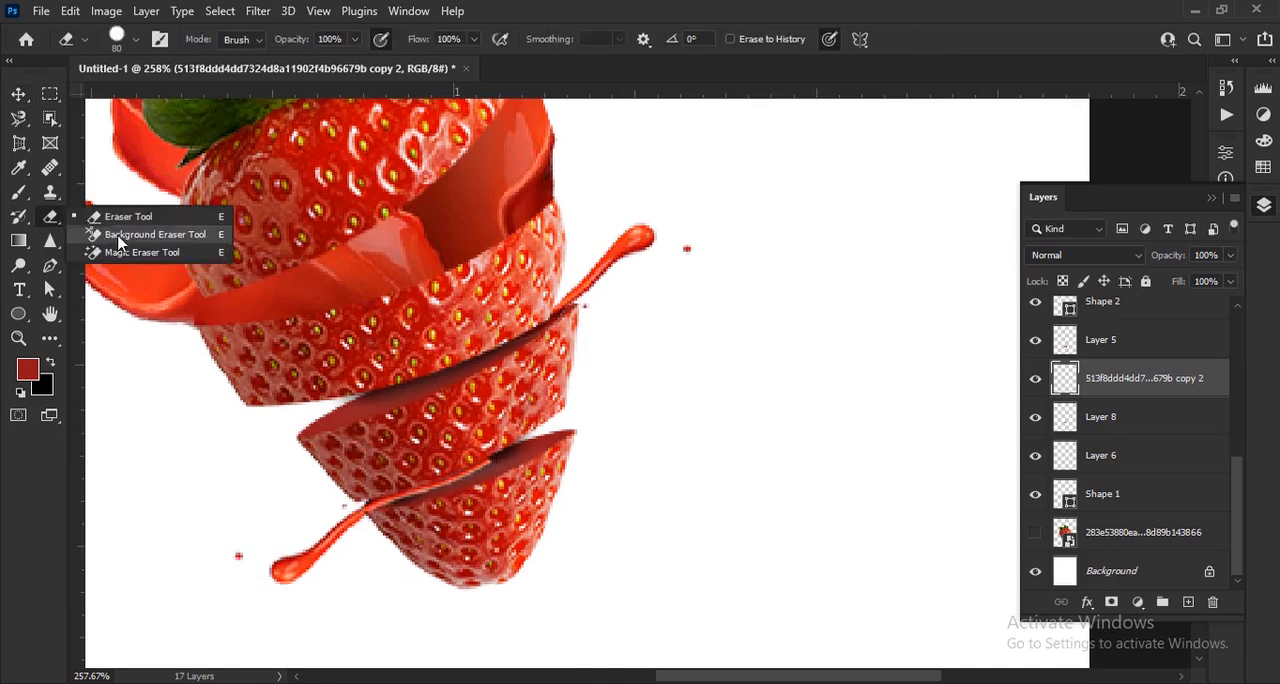
click(110, 215)
click(137, 40)
click(115, 265)
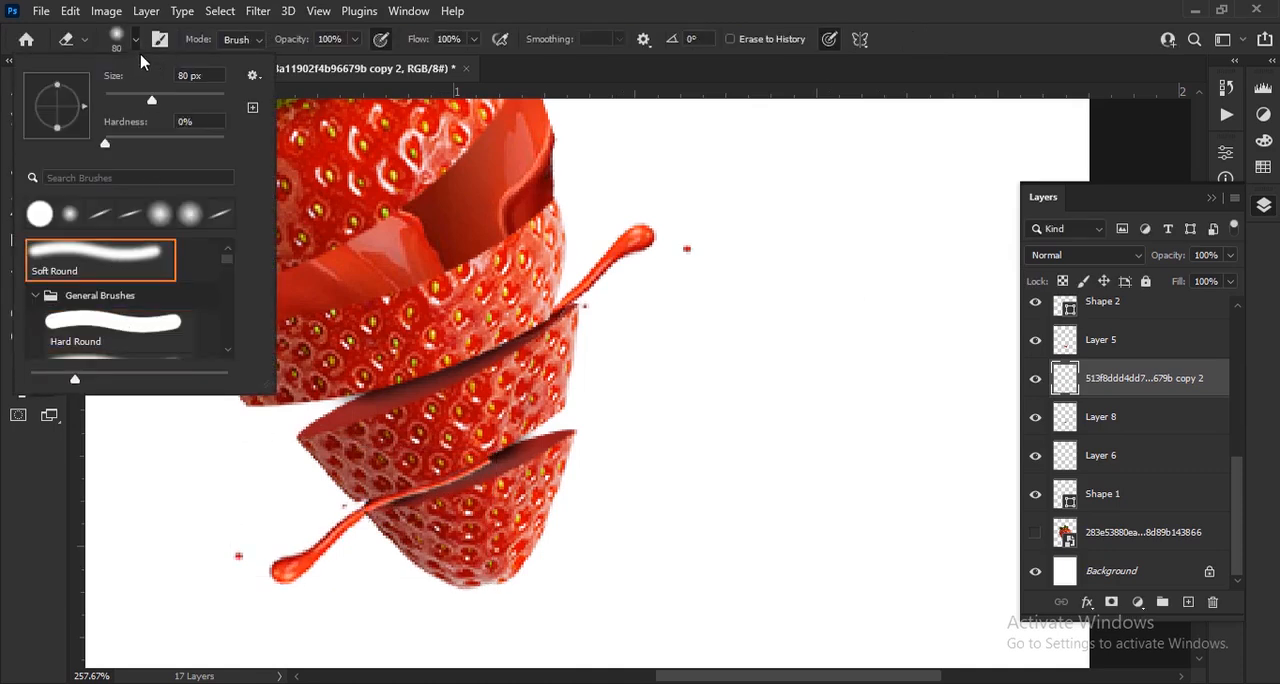
click(138, 42)
drag(238, 44, 236, 44)
scroll(436, 327, up, 1)
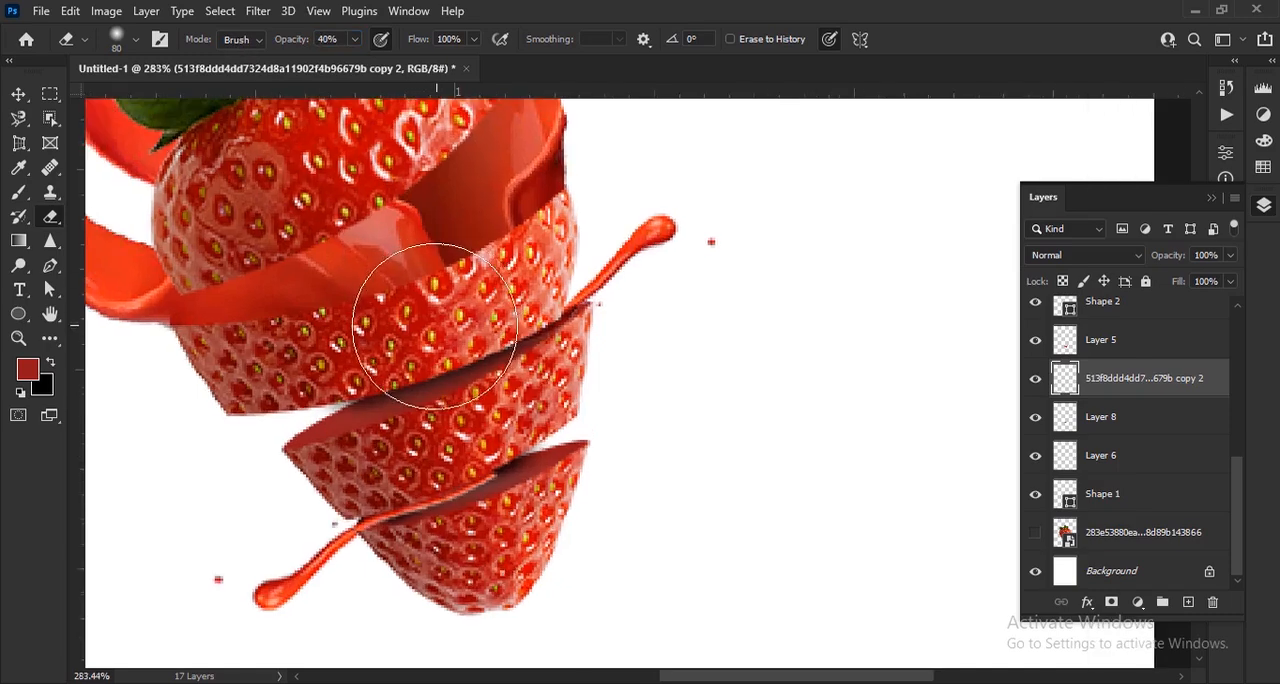
key(bracketleft)
key(bracketleft)
key(bracketleft)
key(bracketleft)
scroll(460, 488, up, 3)
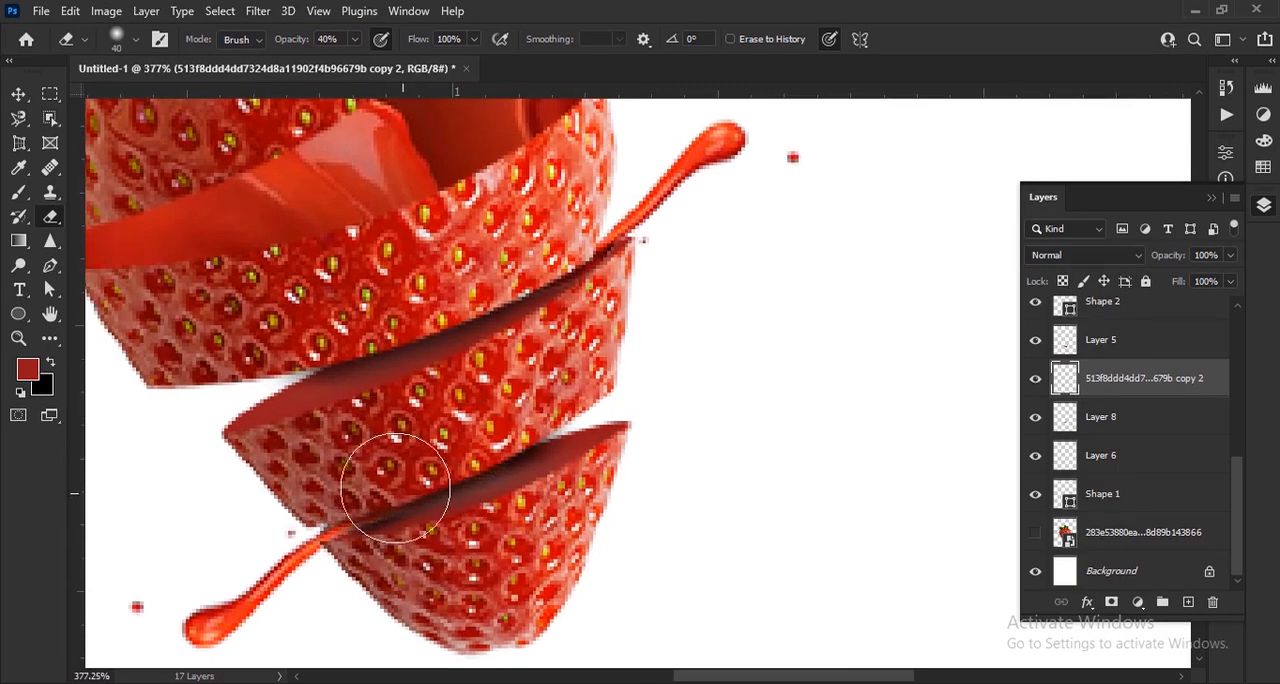
scroll(395, 487, down, 10)
Select all the strawberry and splash layers from Layer 2 down to Shape 1 for moving together
click(20, 98)
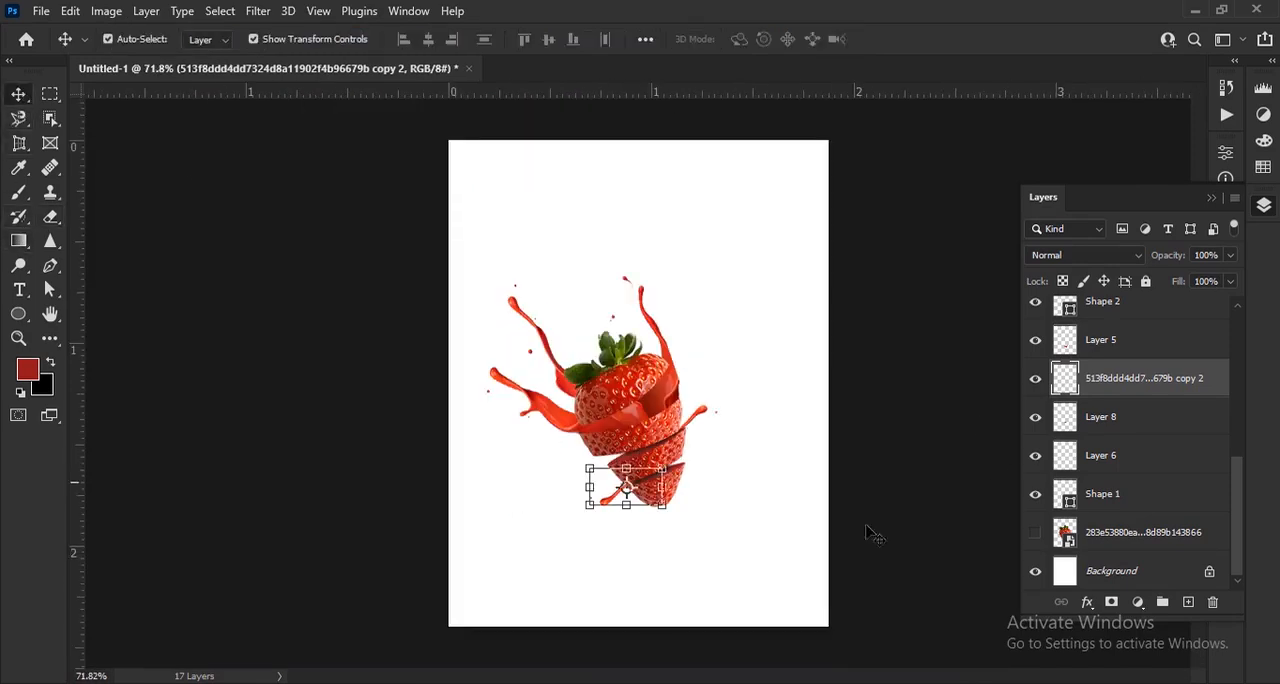
click(714, 430)
scroll(1146, 412, up, 3)
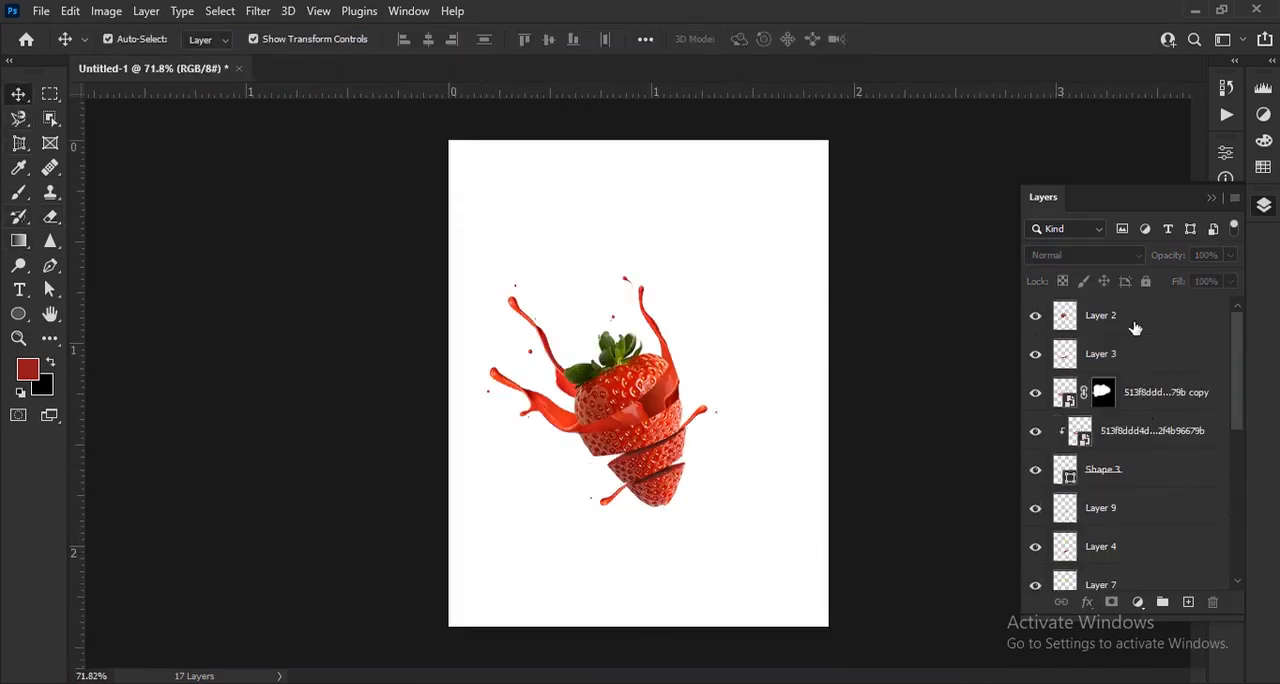
click(1135, 328)
scroll(1150, 450, down, 5)
shift+click(1152, 496)
Enlarge the selected artwork to about 177%, rotate it about 5° clockwise and centre the strawberry on the canvas
drag(601, 272, 614, 155)
drag(785, 515, 807, 571)
drag(709, 465, 692, 466)
drag(762, 541, 798, 582)
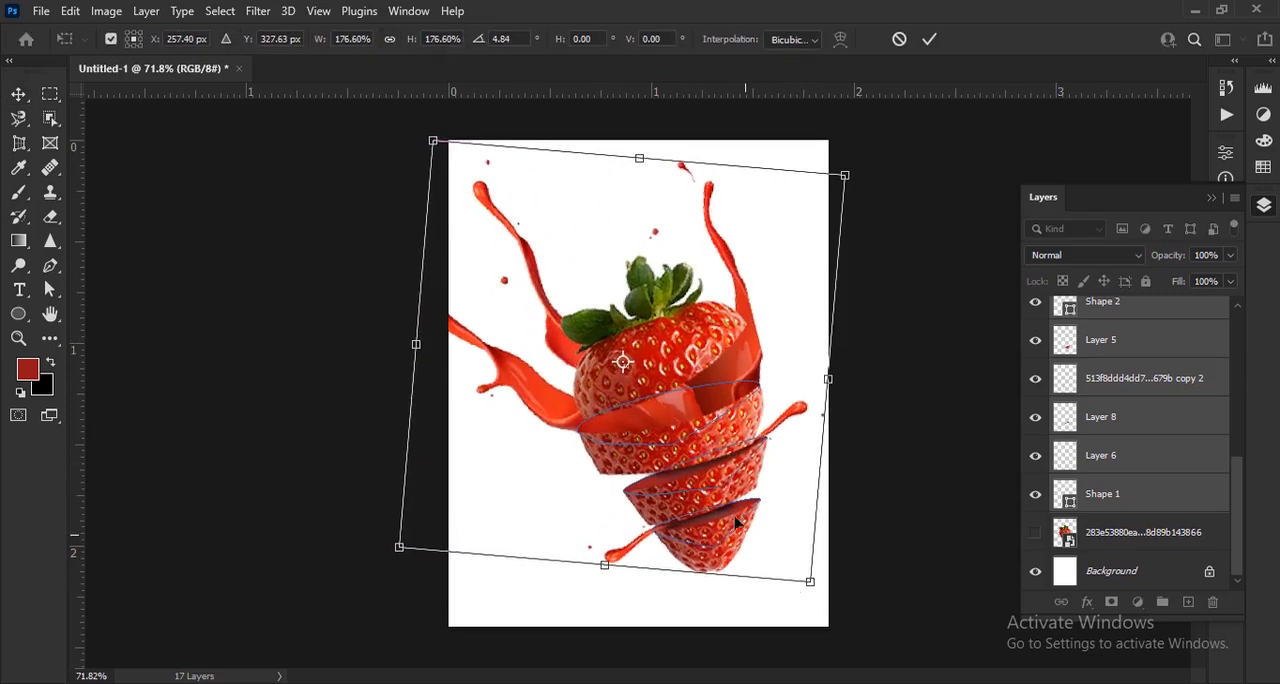
drag(722, 480, 703, 448)
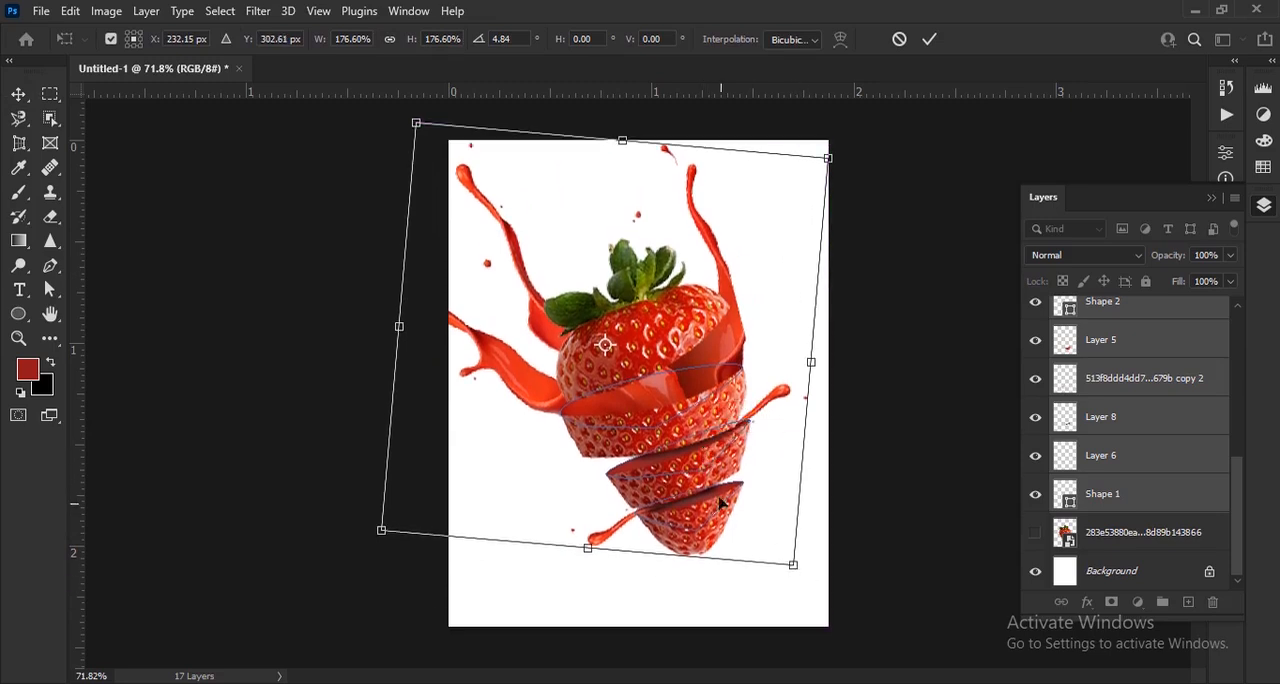
drag(806, 582, 799, 589)
drag(740, 466, 731, 466)
click(929, 39)
click(953, 418)
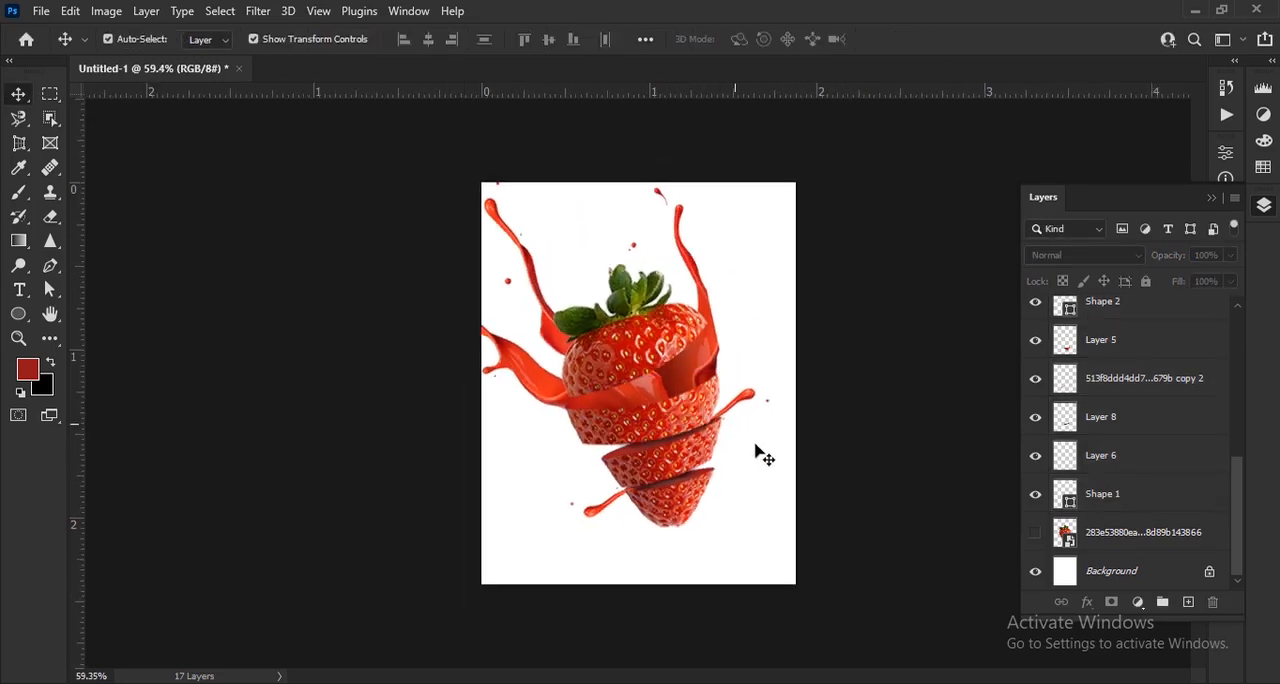
Add a Gradient Fill layer directly above the Background, using the Radial style with Reverse enabled
click(1148, 573)
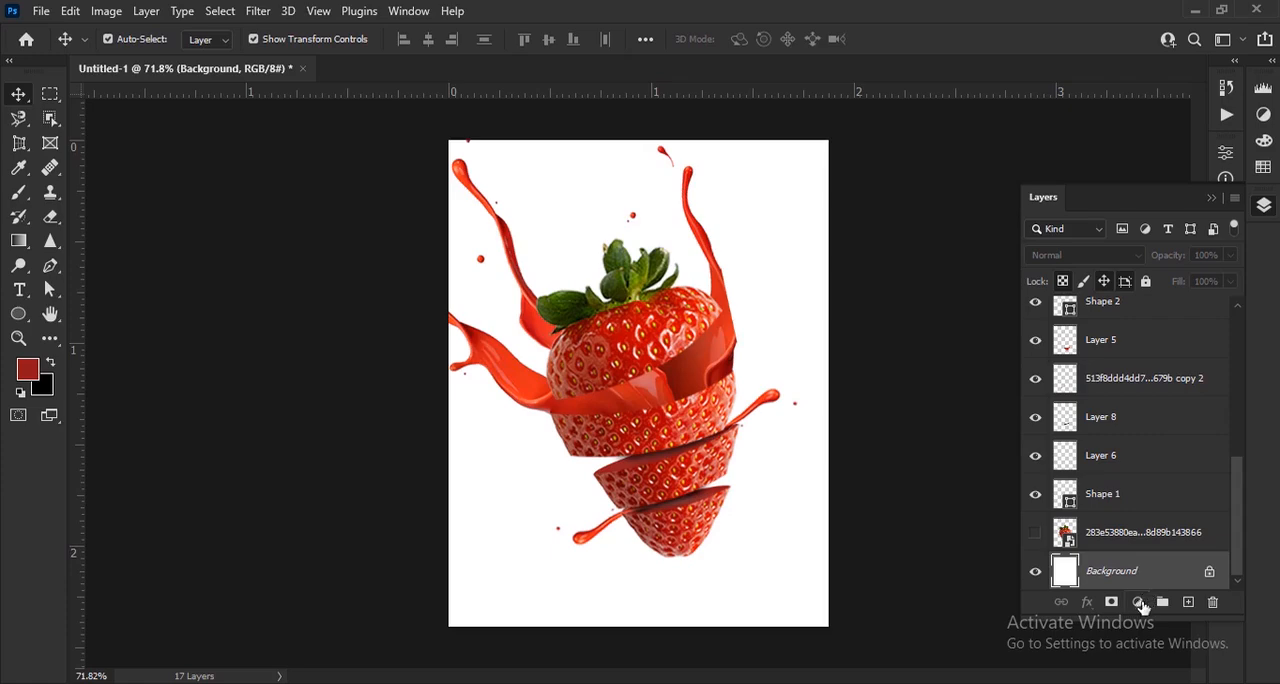
click(1138, 601)
click(1086, 264)
click(1042, 280)
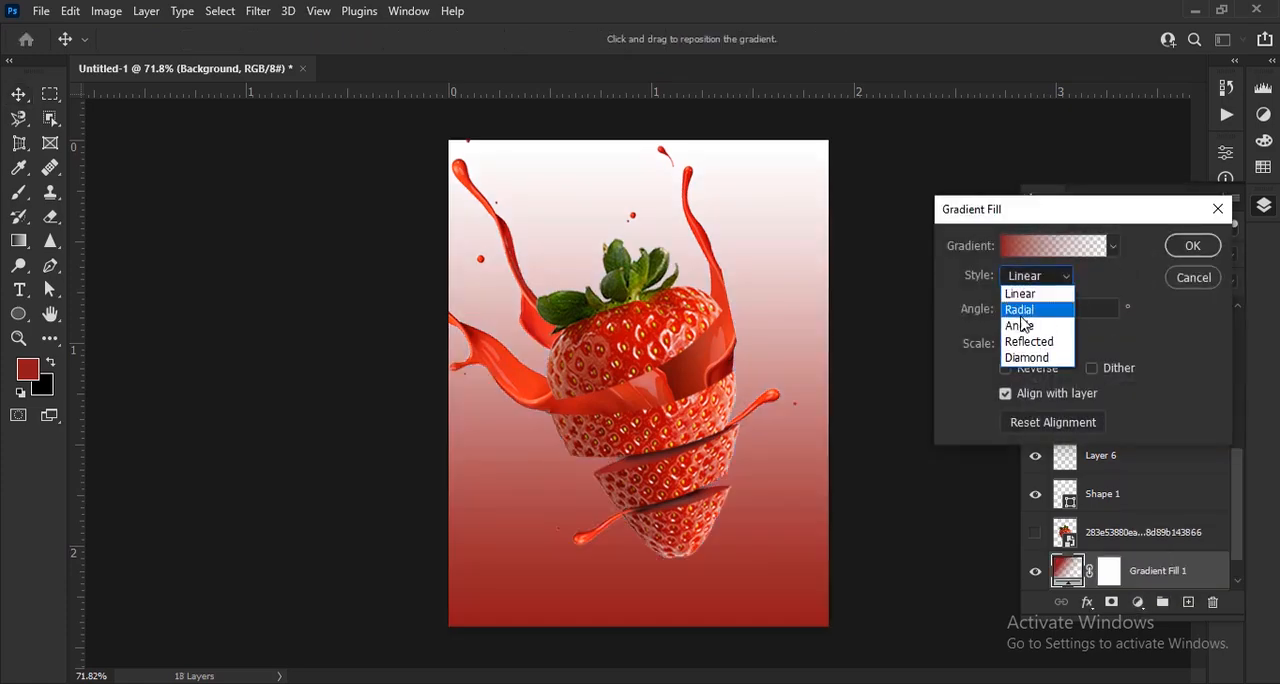
click(1025, 313)
click(1006, 369)
Set the gradient's starting colour stop to the bright red ff3745
click(1022, 252)
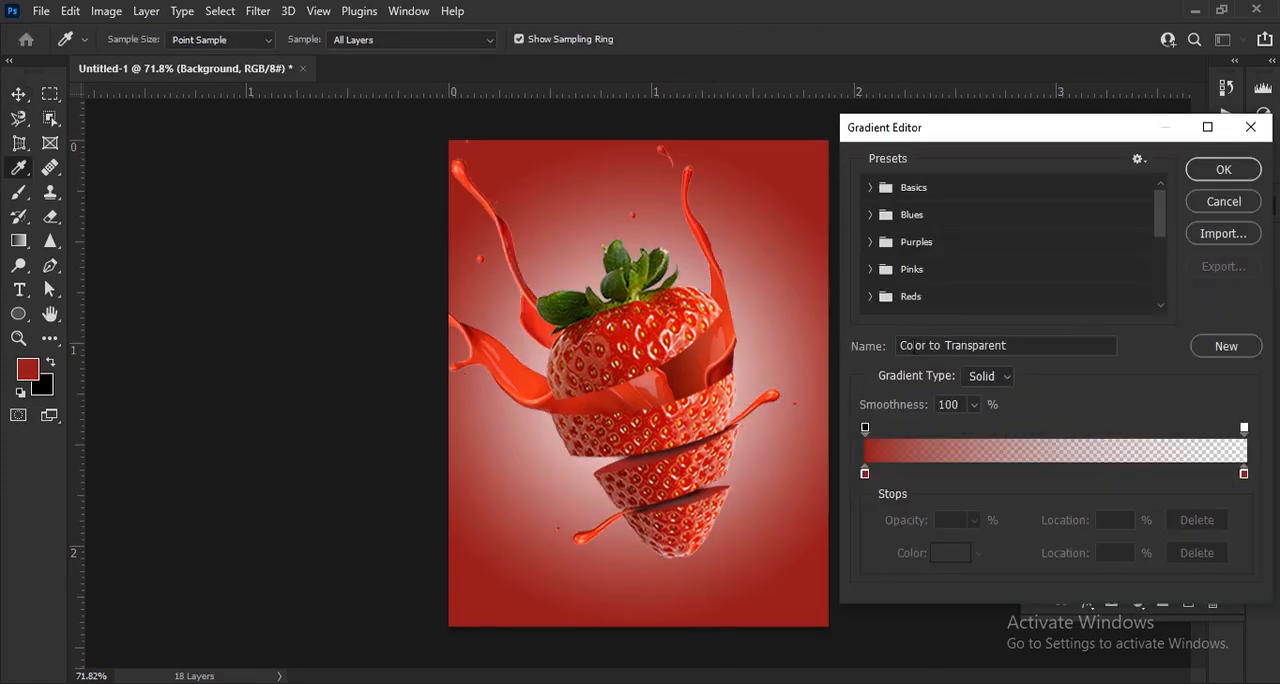
double_click(866, 476)
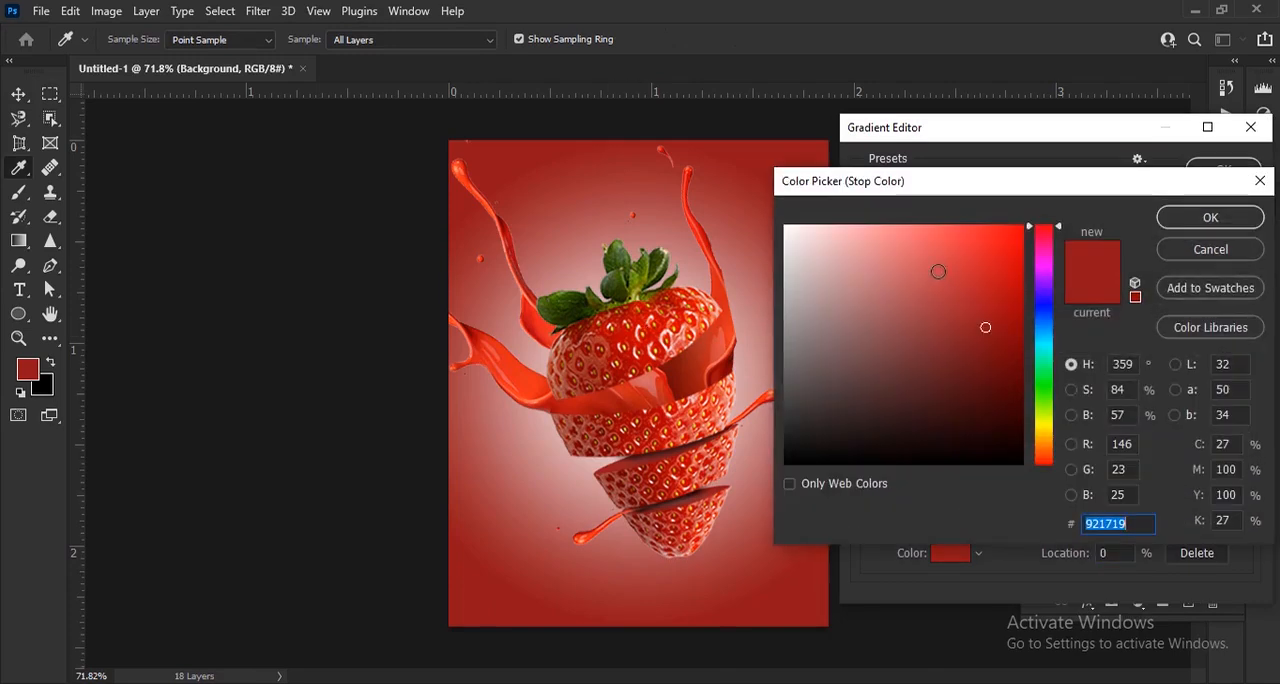
text(ff445a)
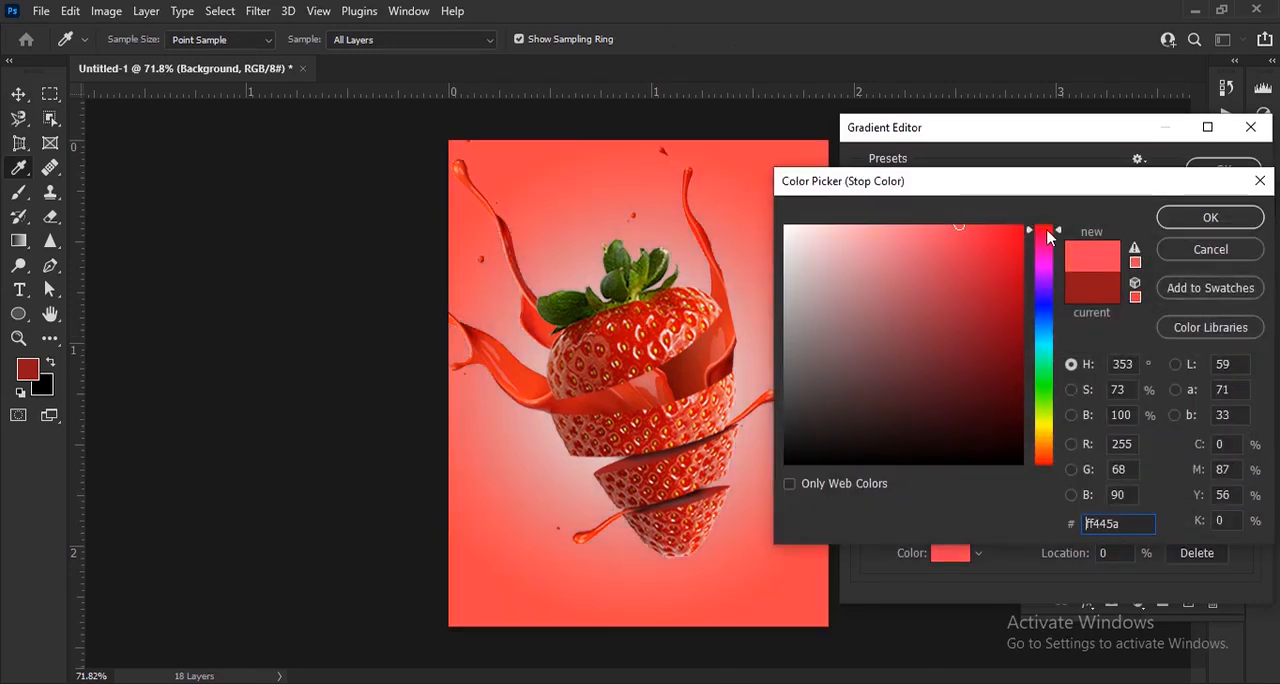
drag(1048, 236, 1051, 234)
mouse_move(941, 240)
mouse_down()
mouse_move(940, 215)
mouse_move(960, 240)
mouse_move(971, 213)
mouse_up()
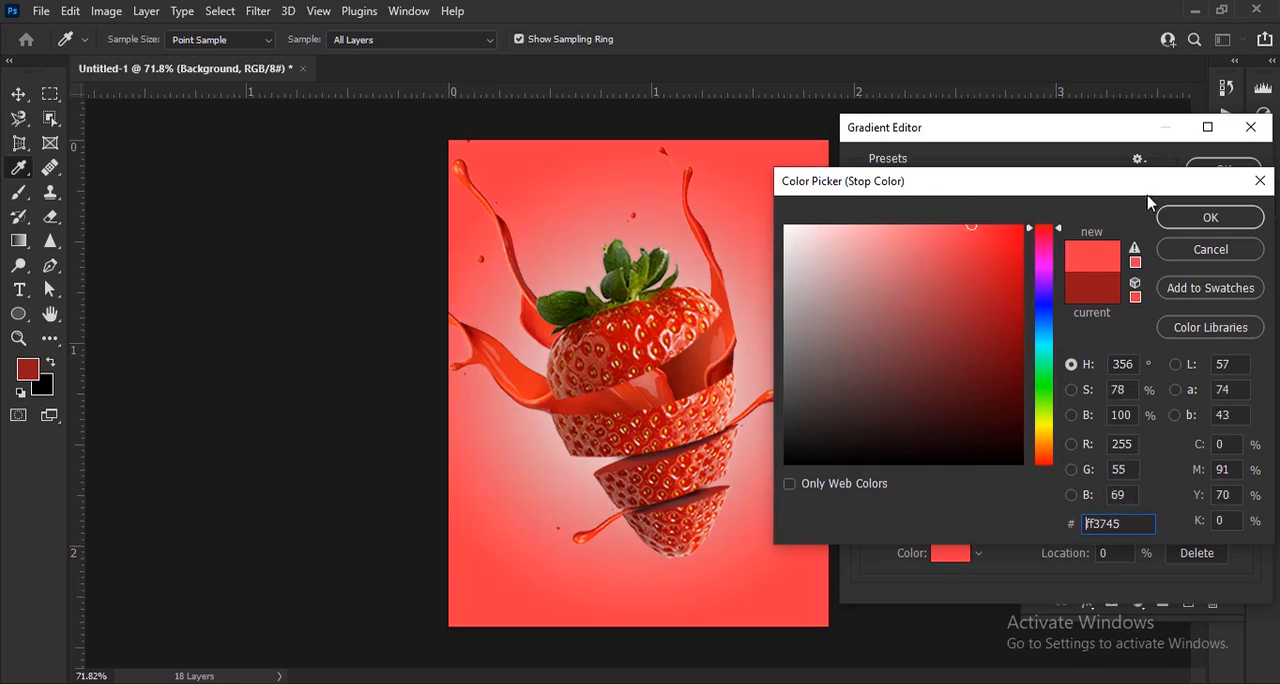
click(1207, 224)
Place the gradient's end opacity stop at 97% with full opacity and make the end colour stop white
drag(1245, 428, 1233, 428)
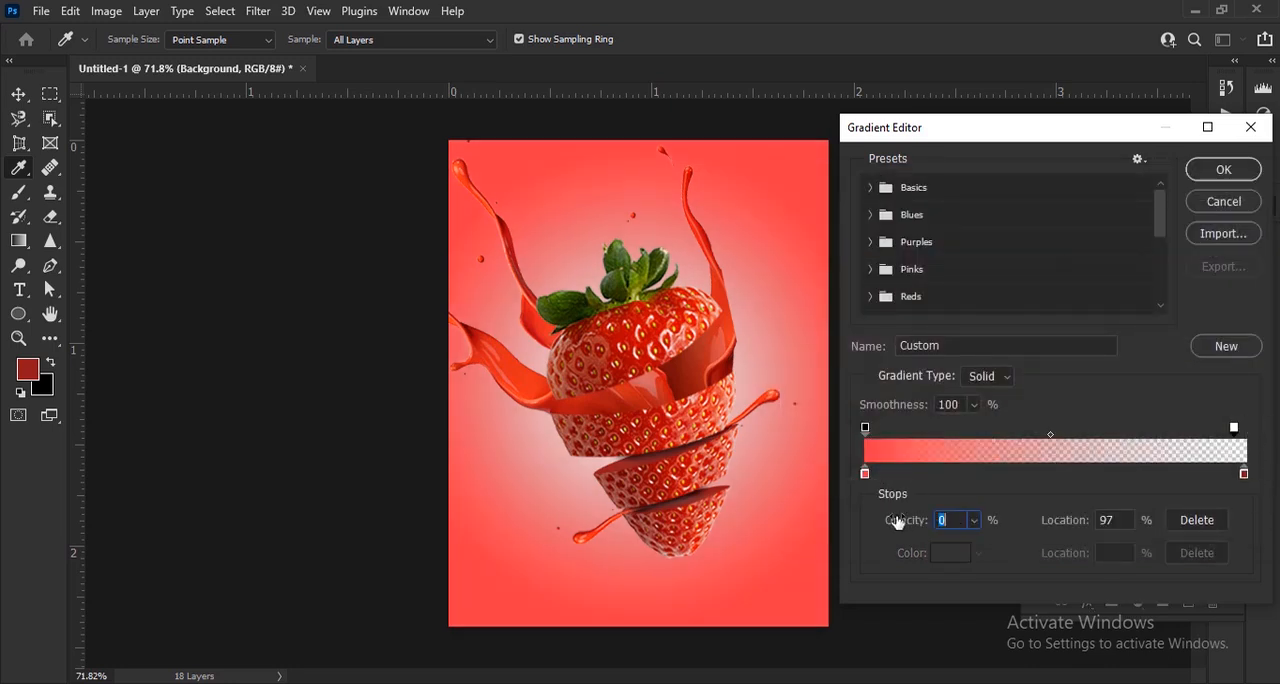
drag(897, 521, 1014, 521)
click(1244, 474)
double_click(1244, 474)
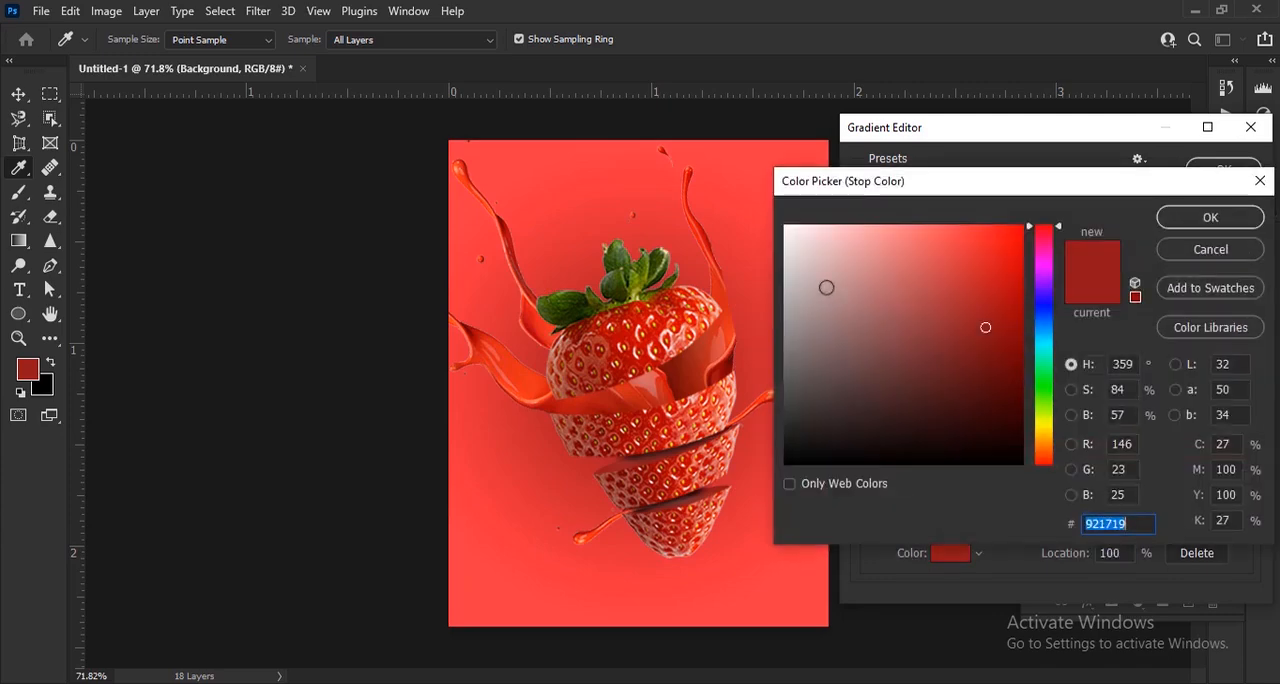
drag(826, 289, 771, 198)
click(1210, 218)
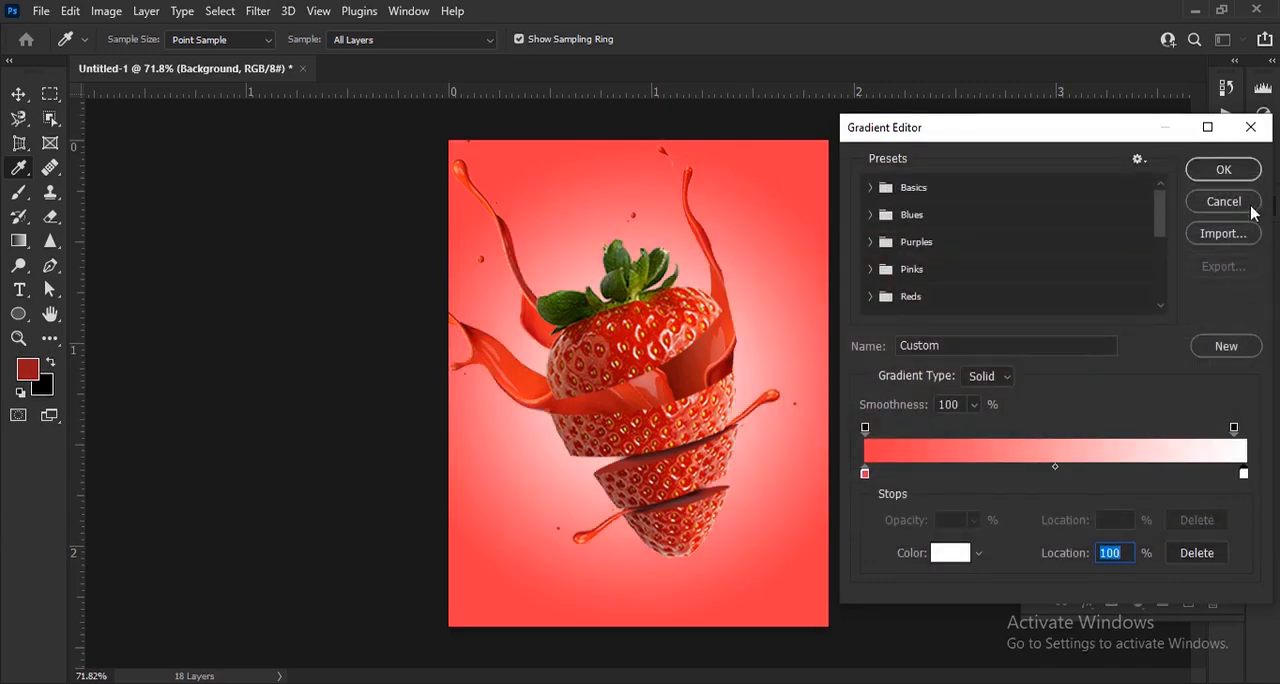
Accept the edited red-to-white gradient and apply the fill with its scale at 108%
click(1225, 172)
drag(973, 347, 977, 347)
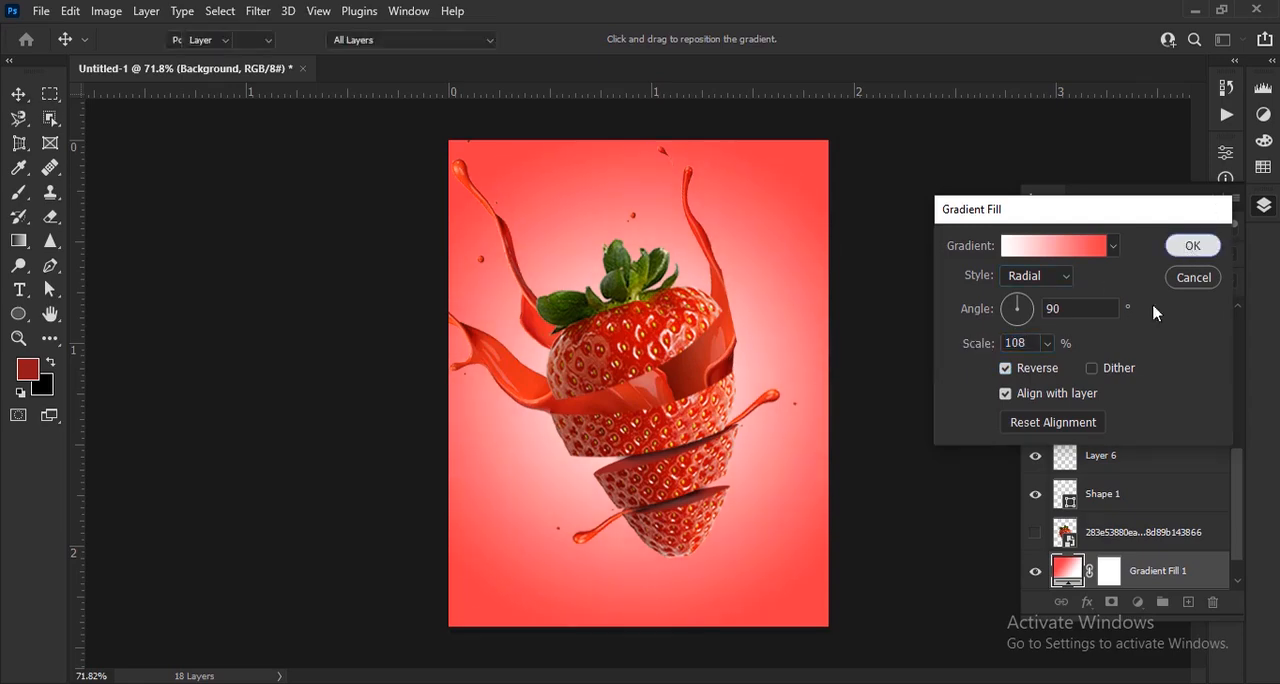
click(1190, 246)
Add a Bevel & Emboss effect to Layer 3, the second slice of the strawberry
scroll(715, 440, up, 3)
click(710, 431)
drag(796, 416, 739, 414)
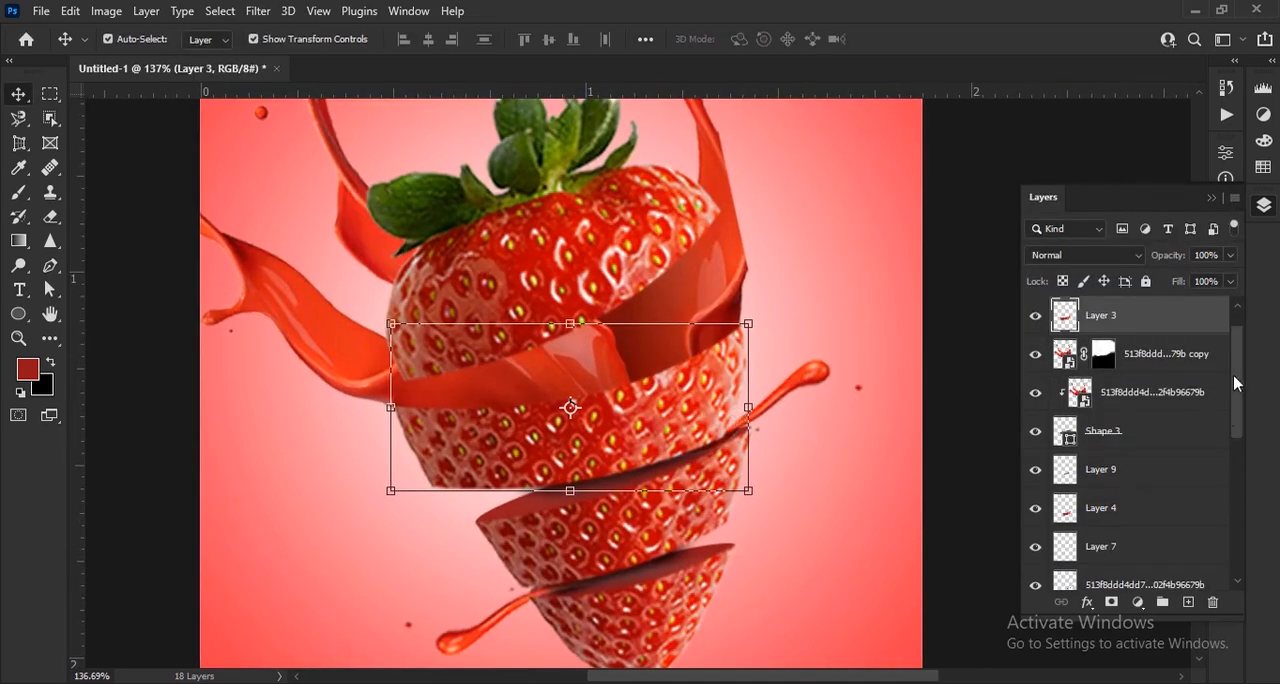
click(1099, 606)
click(1143, 418)
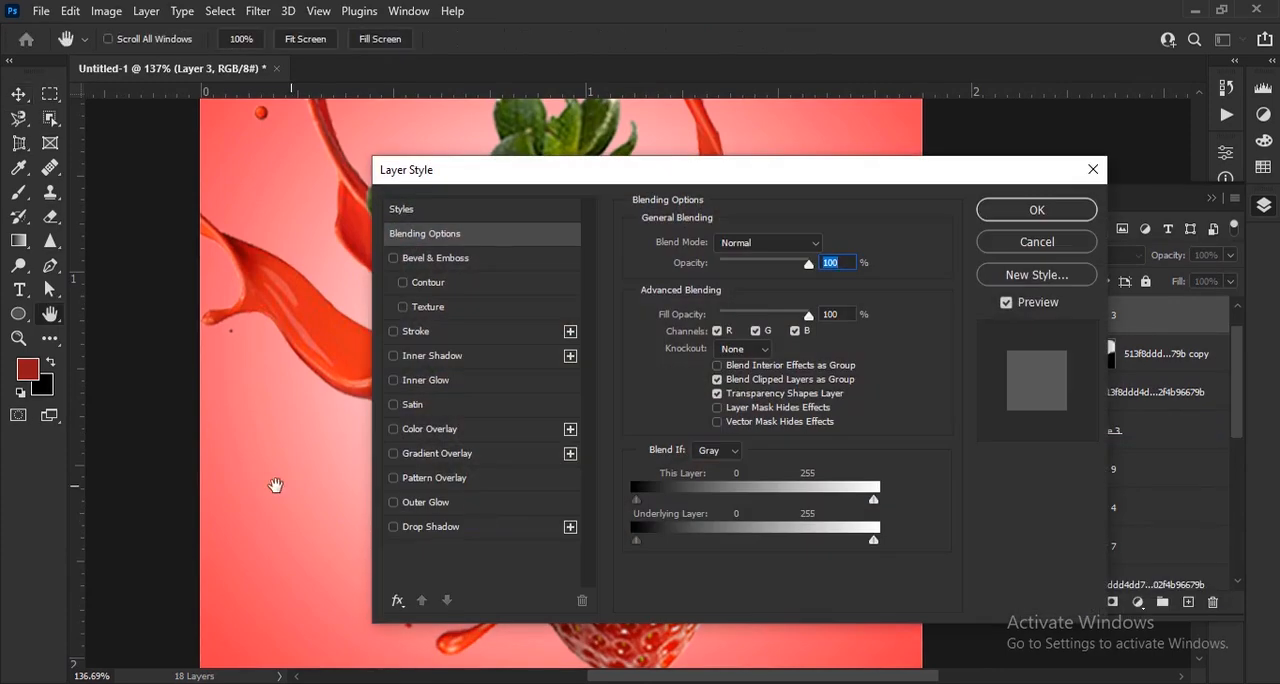
drag(270, 485, 188, 485)
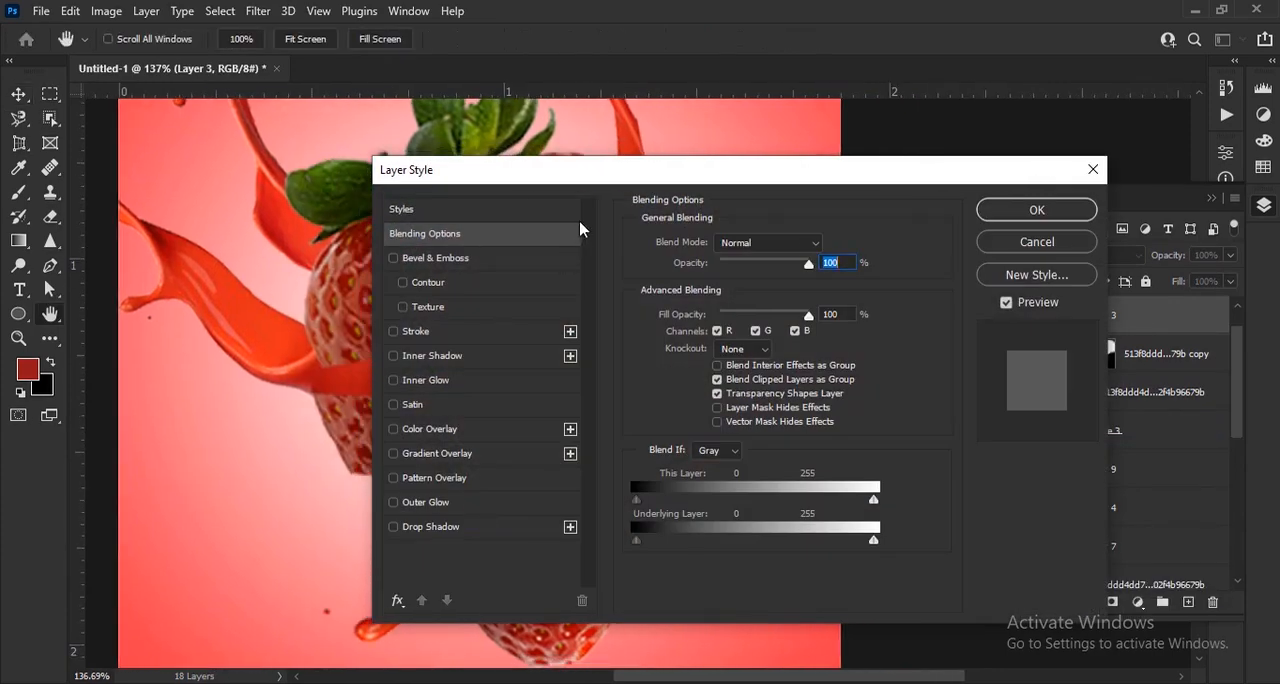
drag(585, 177, 964, 152)
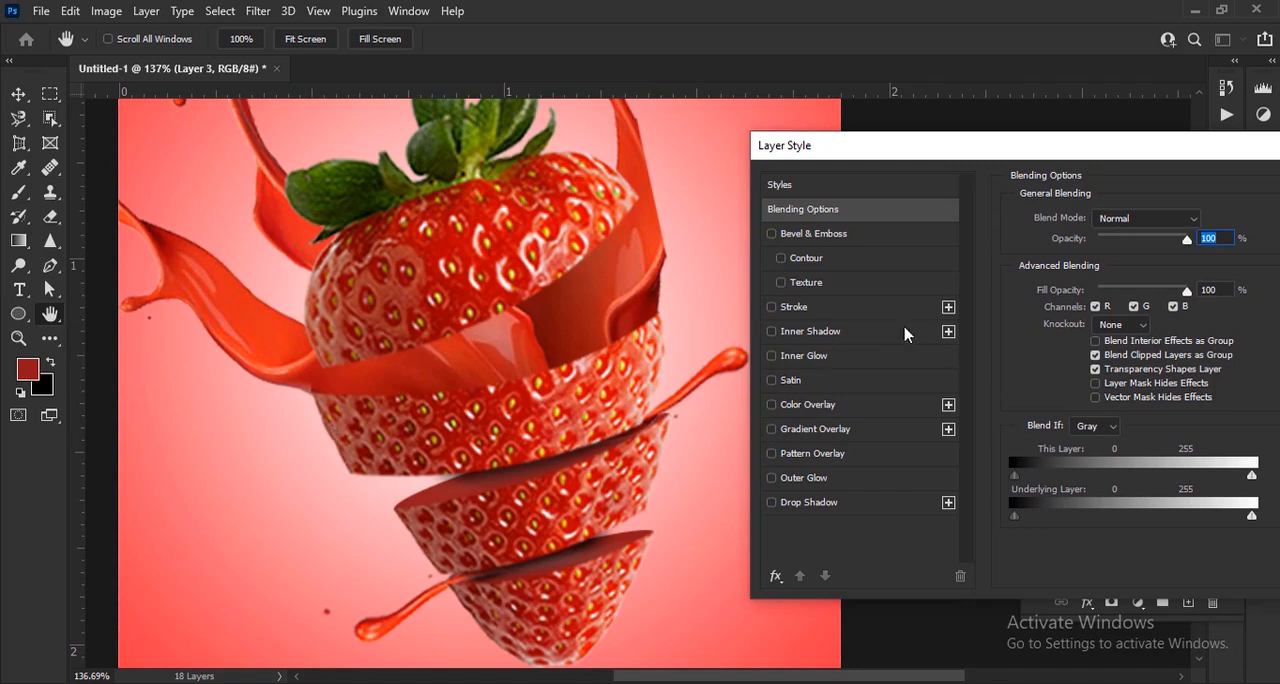
drag(1148, 147, 1080, 153)
click(781, 249)
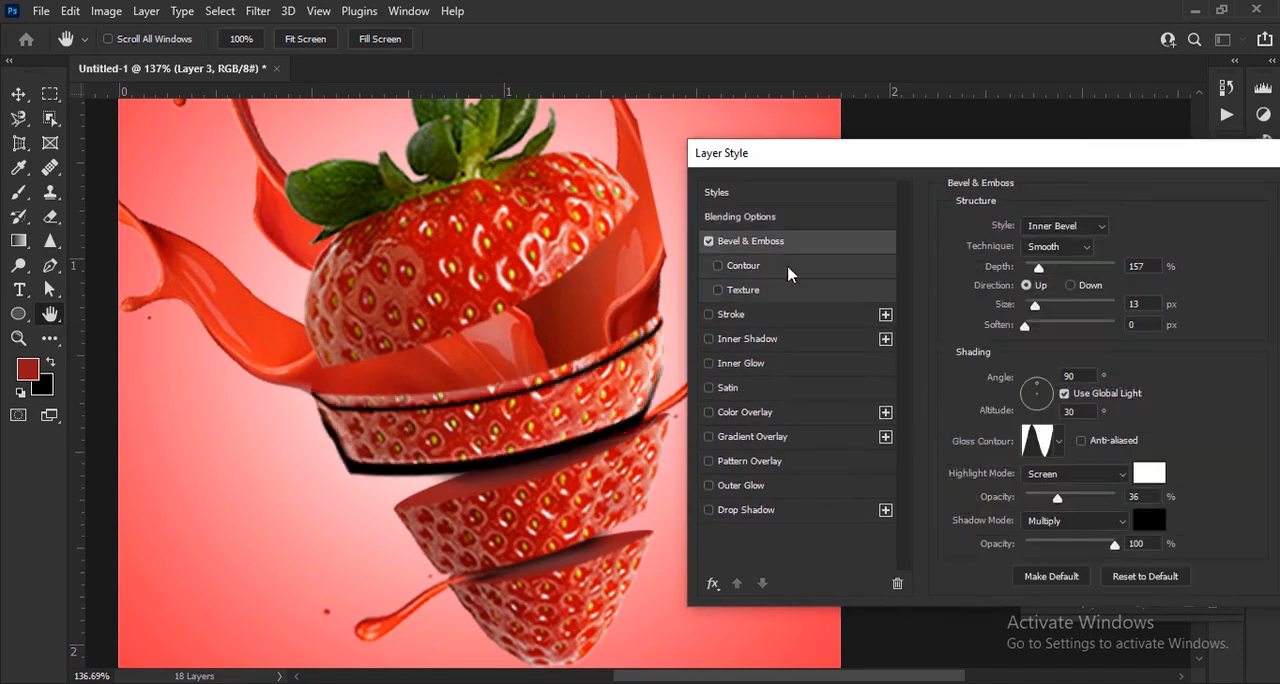
Set Layer 3's bevel to Outer Bevel with the Smooth technique and a linear gloss contour
click(1075, 229)
click(1055, 248)
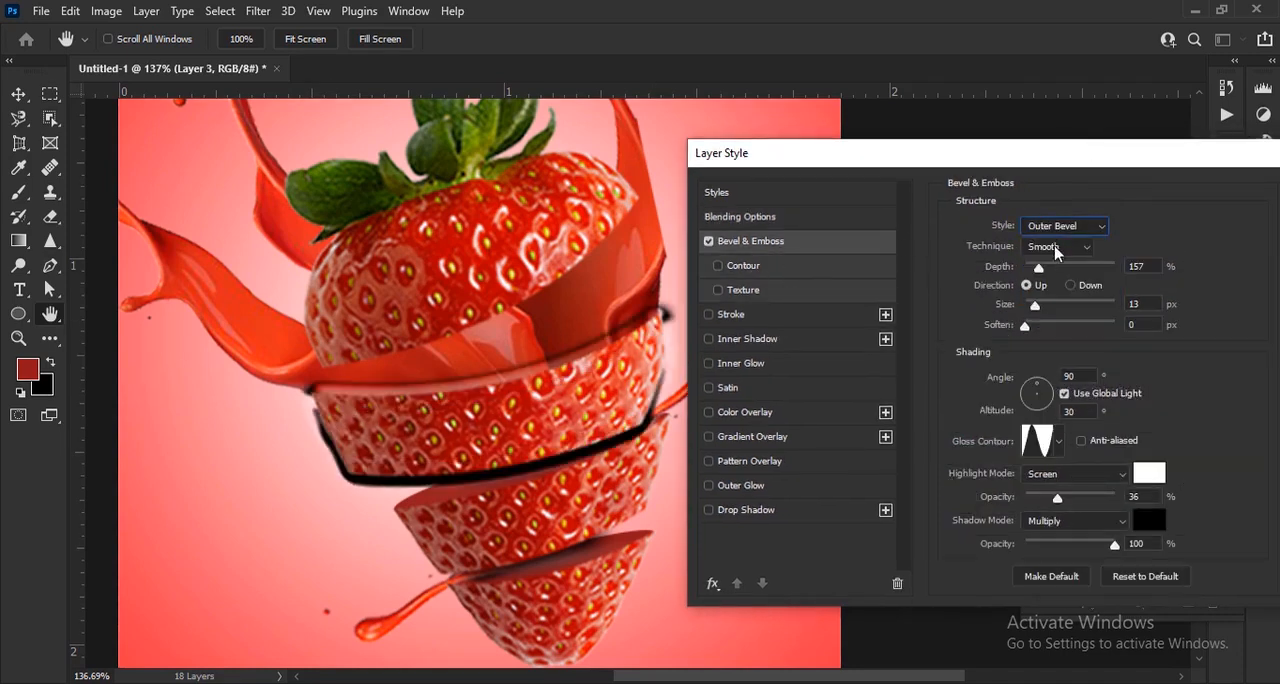
click(1057, 248)
click(1050, 258)
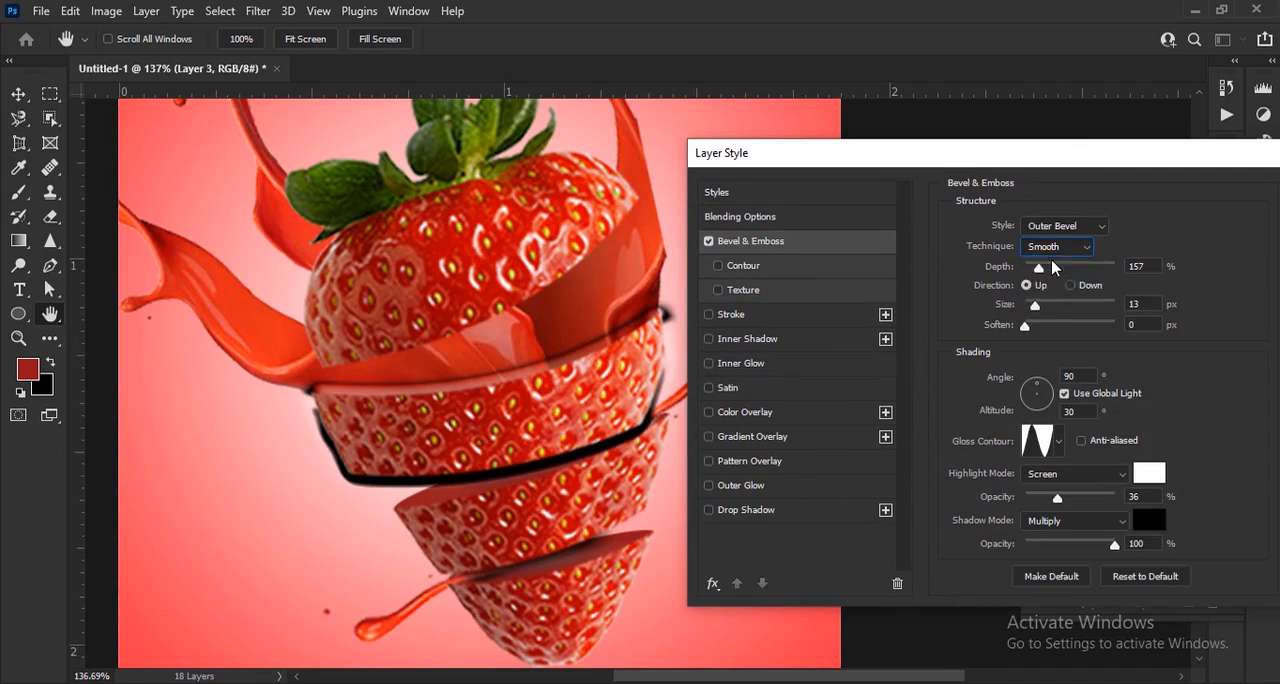
click(1060, 441)
click(945, 492)
click(1060, 447)
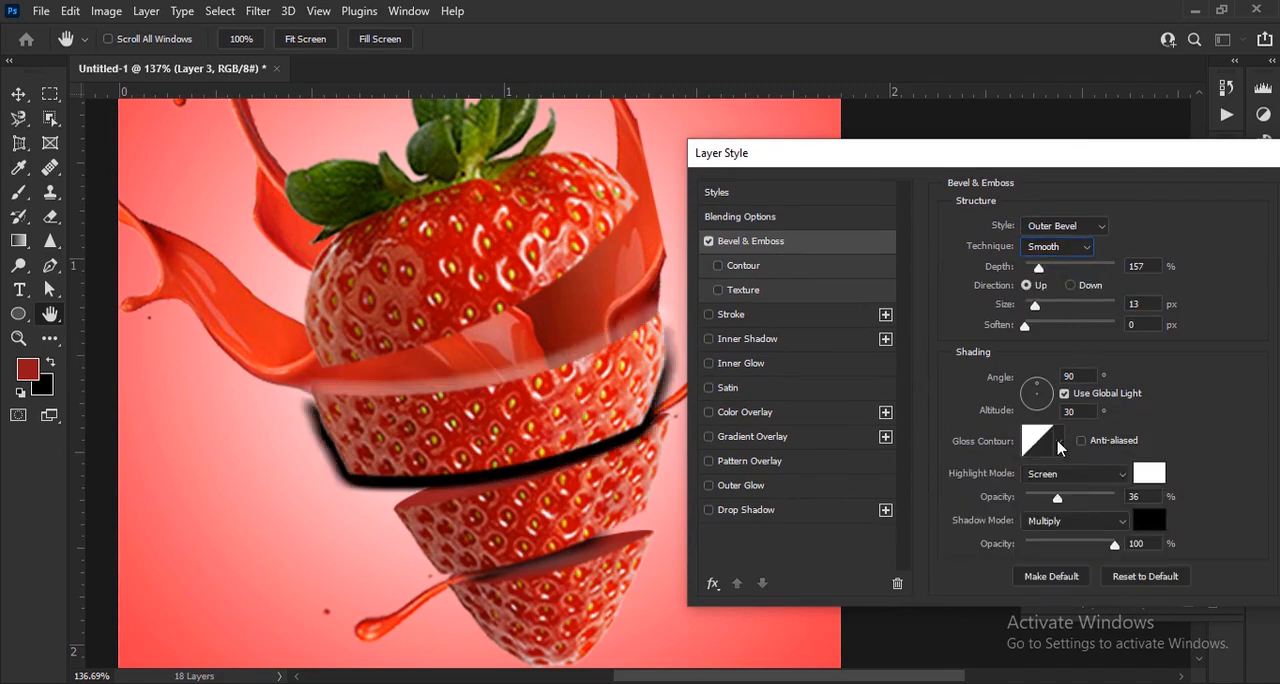
Set the bevel's shadow opacity to 0%, depth to 573%, size to 3 px, soften to 2 px and highlight colour to ffcdcd
drag(1111, 545, 960, 558)
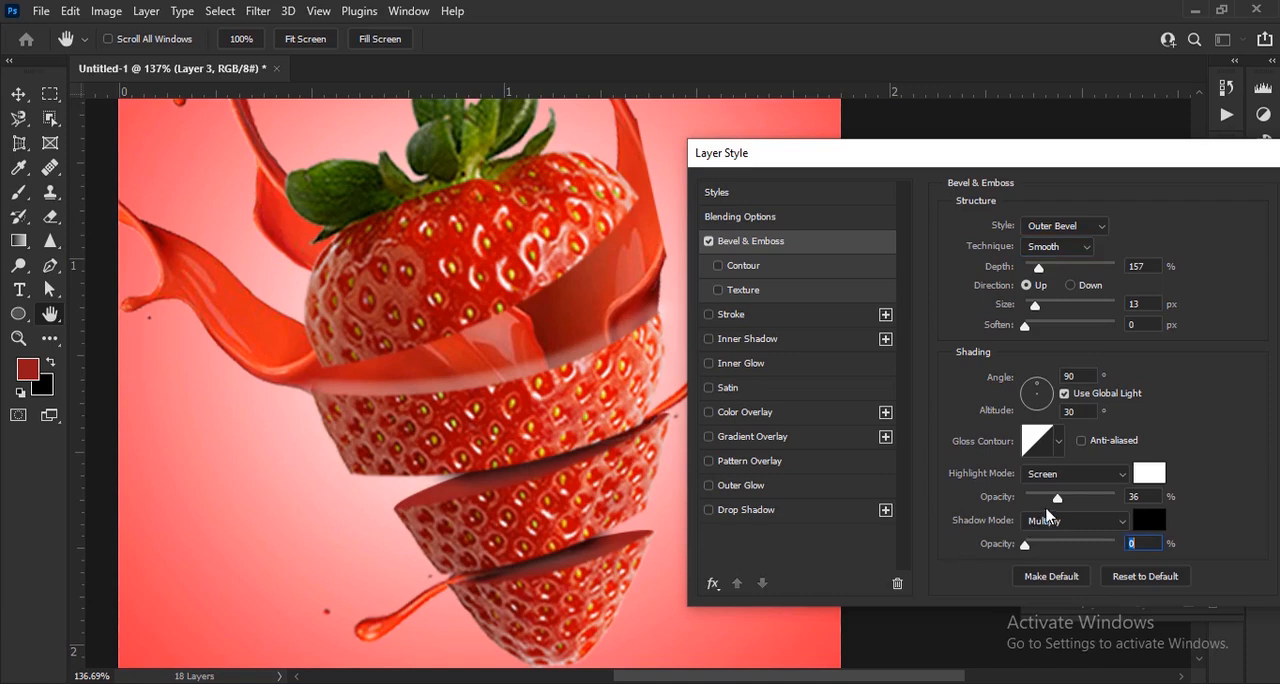
drag(1040, 310, 1077, 268)
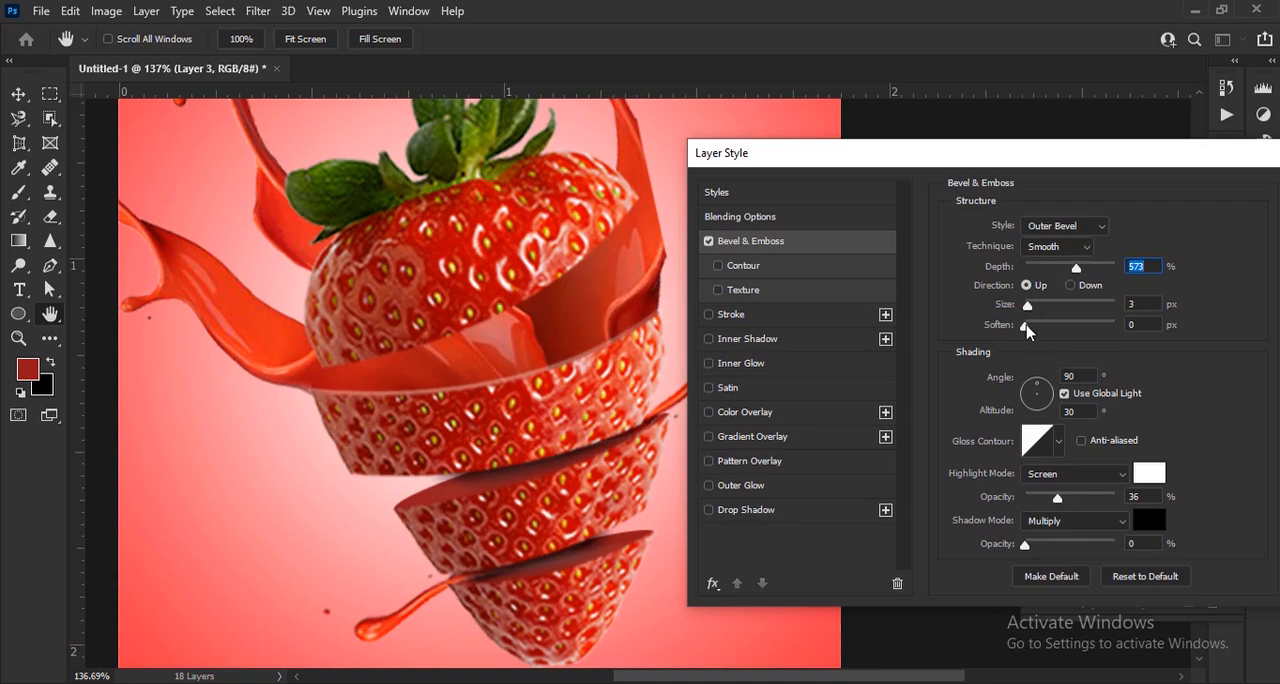
click(1149, 473)
click(830, 224)
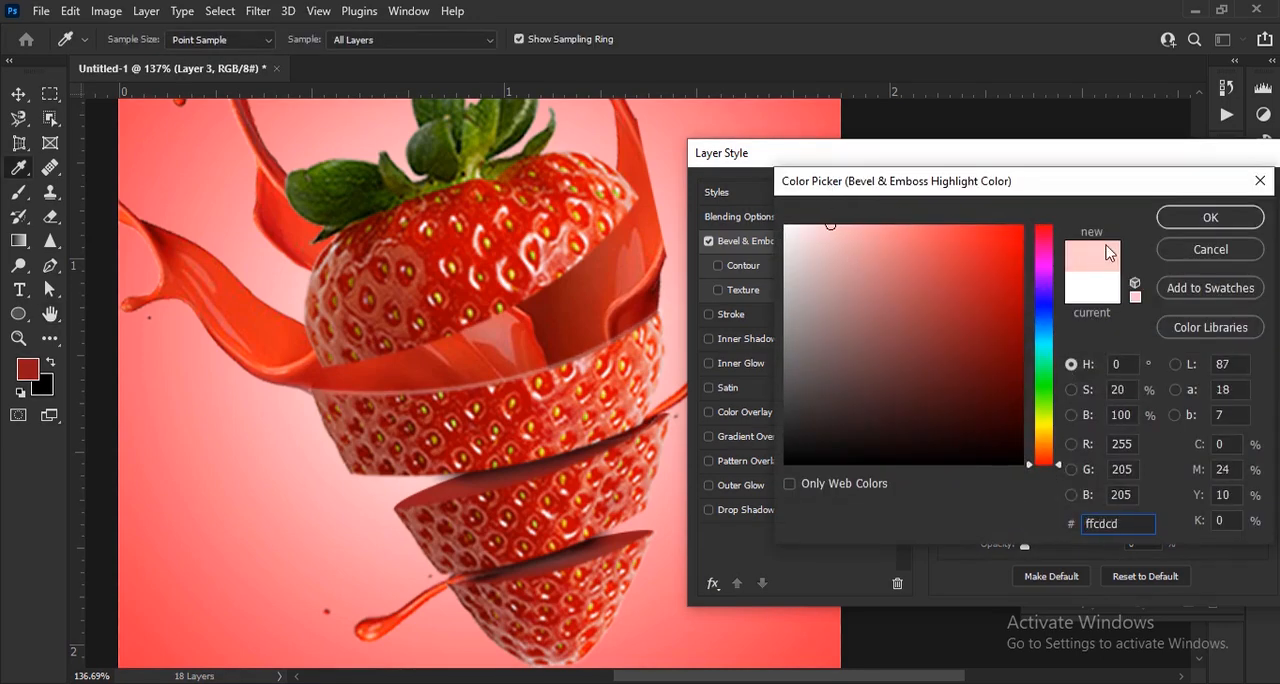
key(Return)
Refine Layer 3's bevel to depth 272%, size 2 px, soften 1 px and highlight opacity 81%, and apply it
drag(1063, 494, 1103, 500)
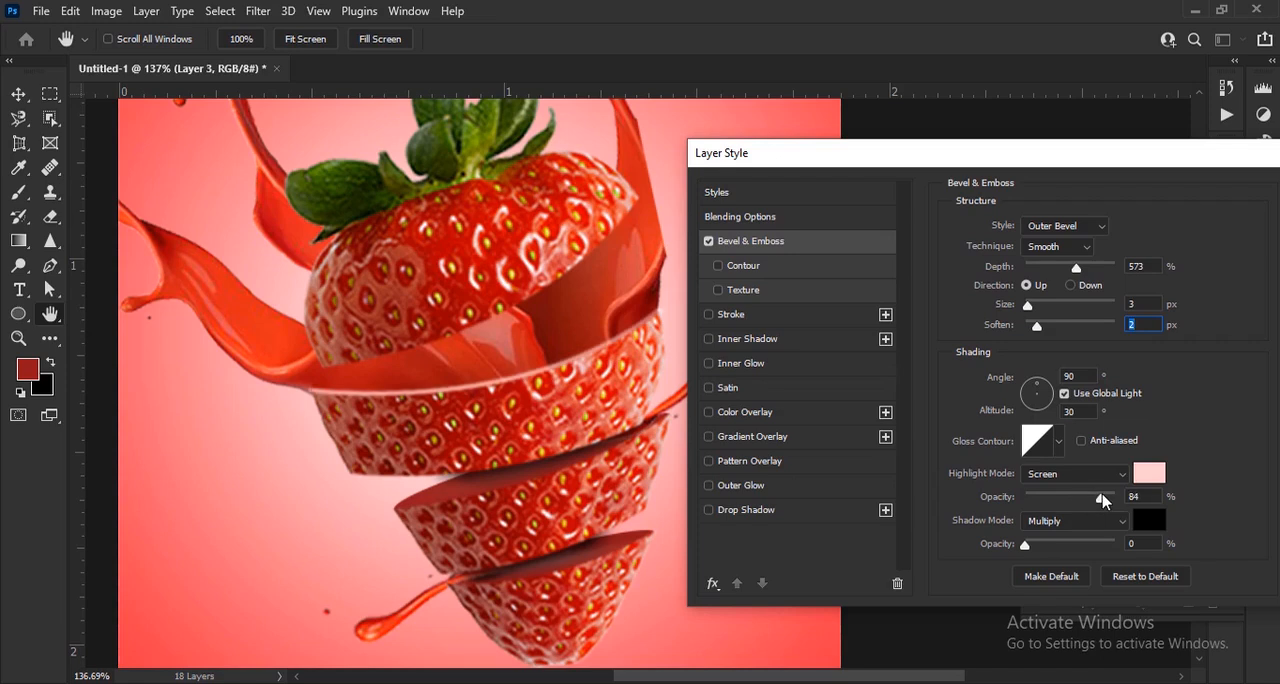
mouse_move(1077, 268)
mouse_down()
mouse_move(1098, 268)
mouse_move(1040, 268)
mouse_move(1031, 323)
mouse_up()
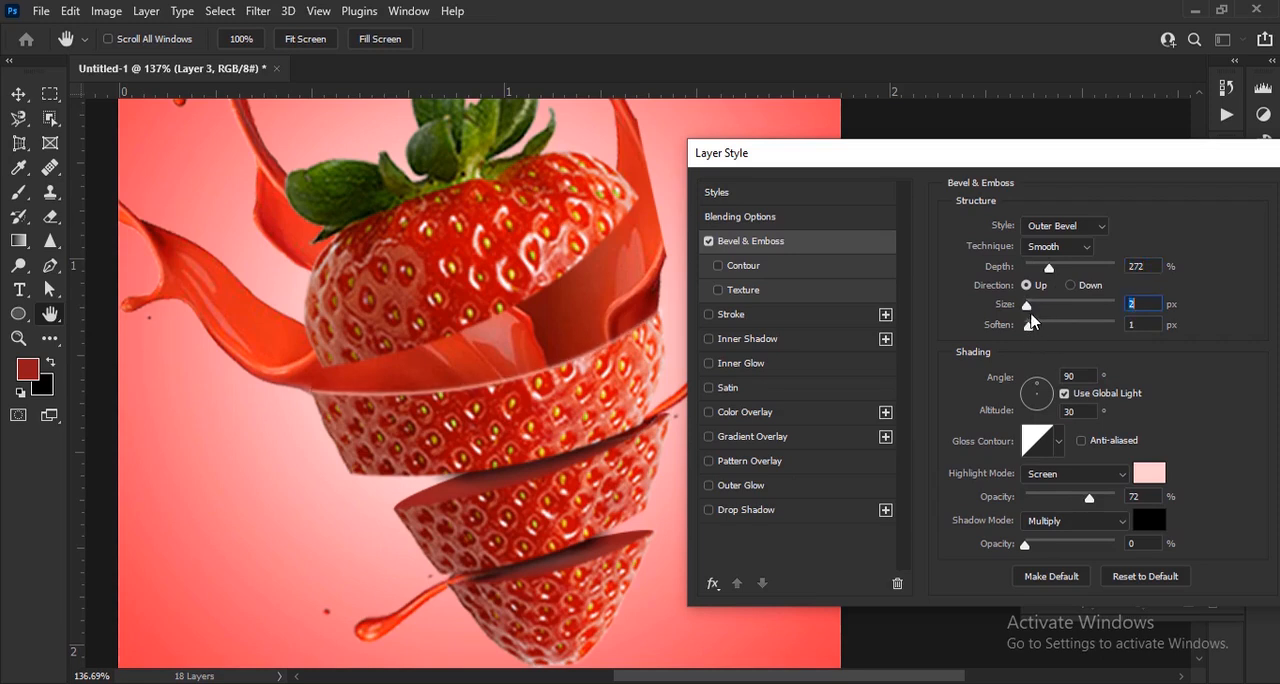
mouse_move(1096, 502)
mouse_down()
mouse_move(1117, 497)
mouse_move(1100, 495)
mouse_up()
drag(1111, 157, 874, 146)
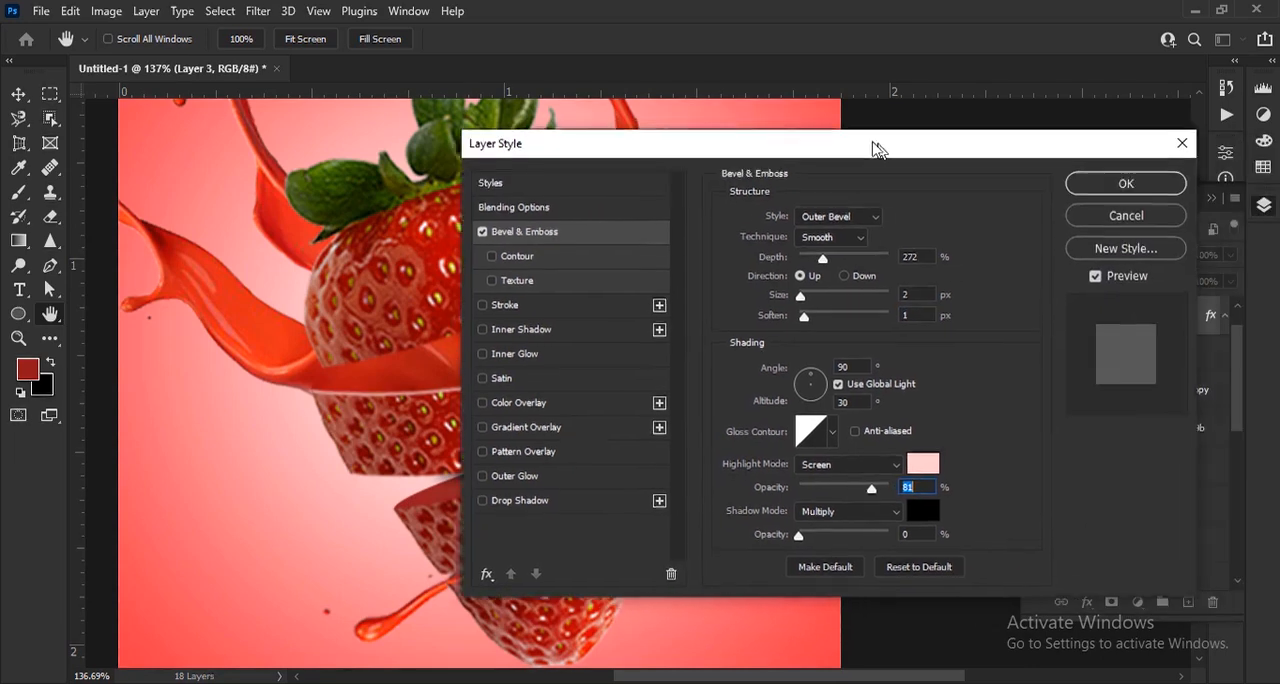
click(1135, 190)
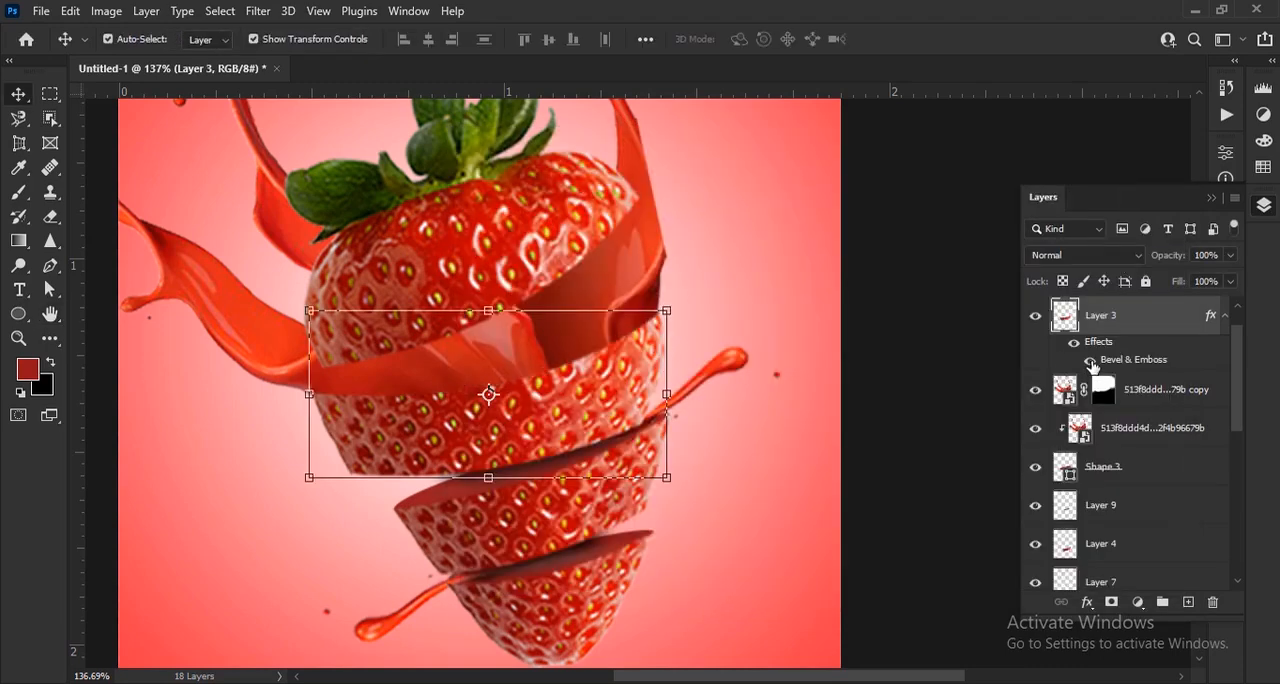
Apply Bevel & Emboss with the same Outer Bevel settings to Layer 4, the third slice
scroll(973, 388, down, 1)
click(638, 498)
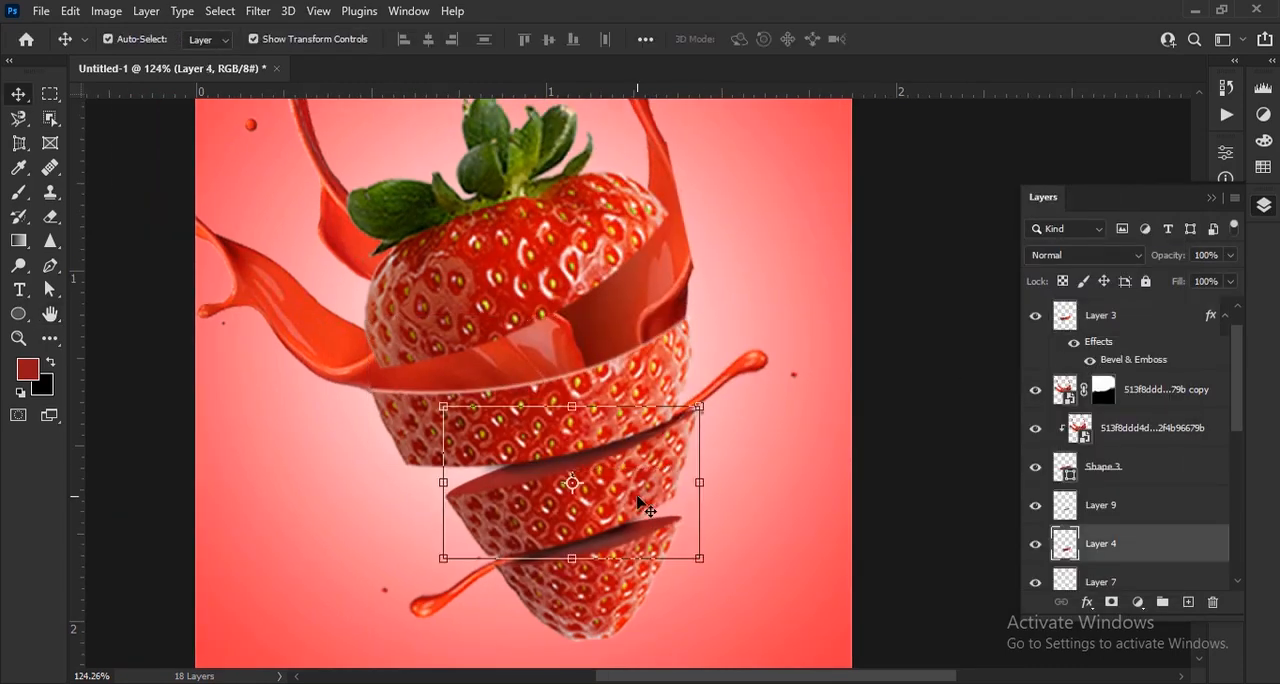
click(1086, 603)
click(1024, 379)
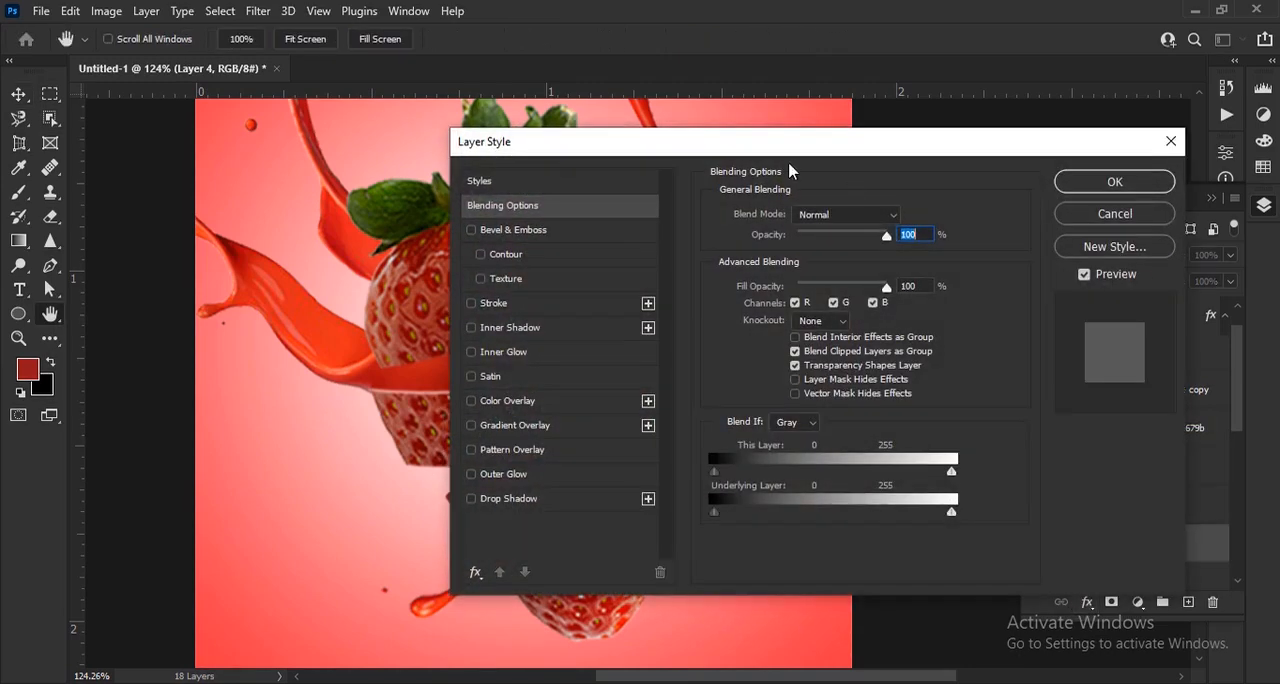
drag(770, 146, 993, 133)
click(832, 223)
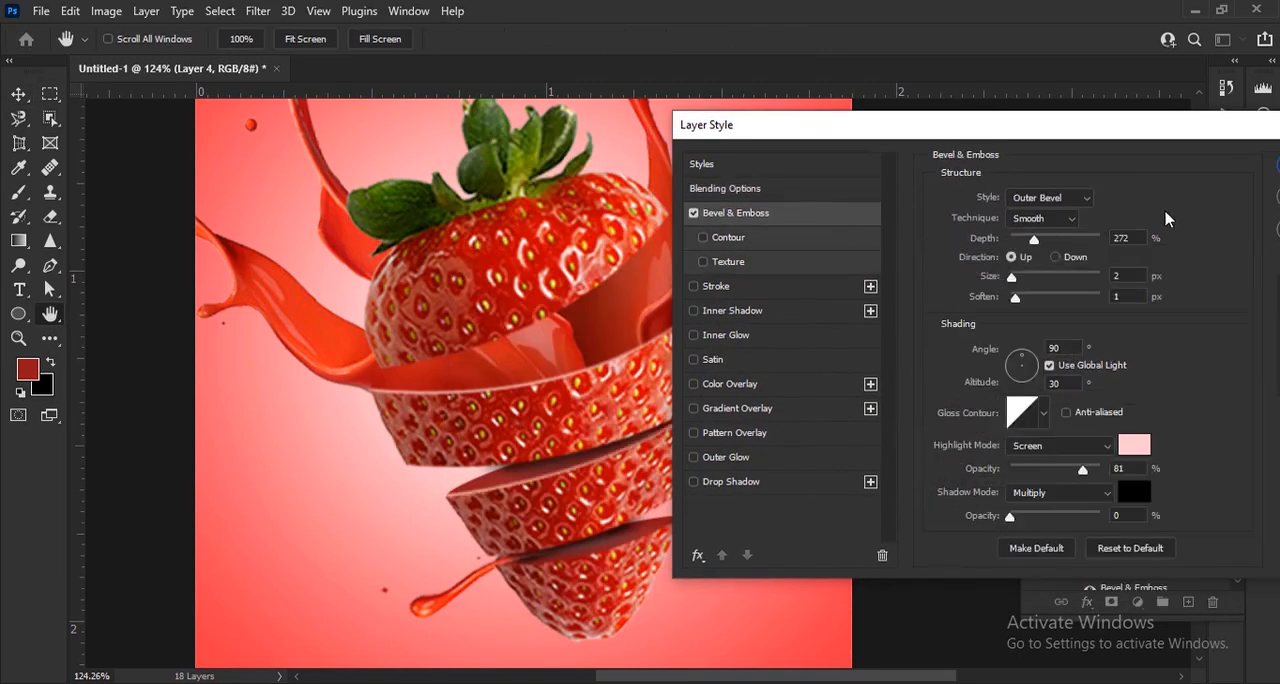
drag(1249, 126, 1006, 126)
click(1094, 169)
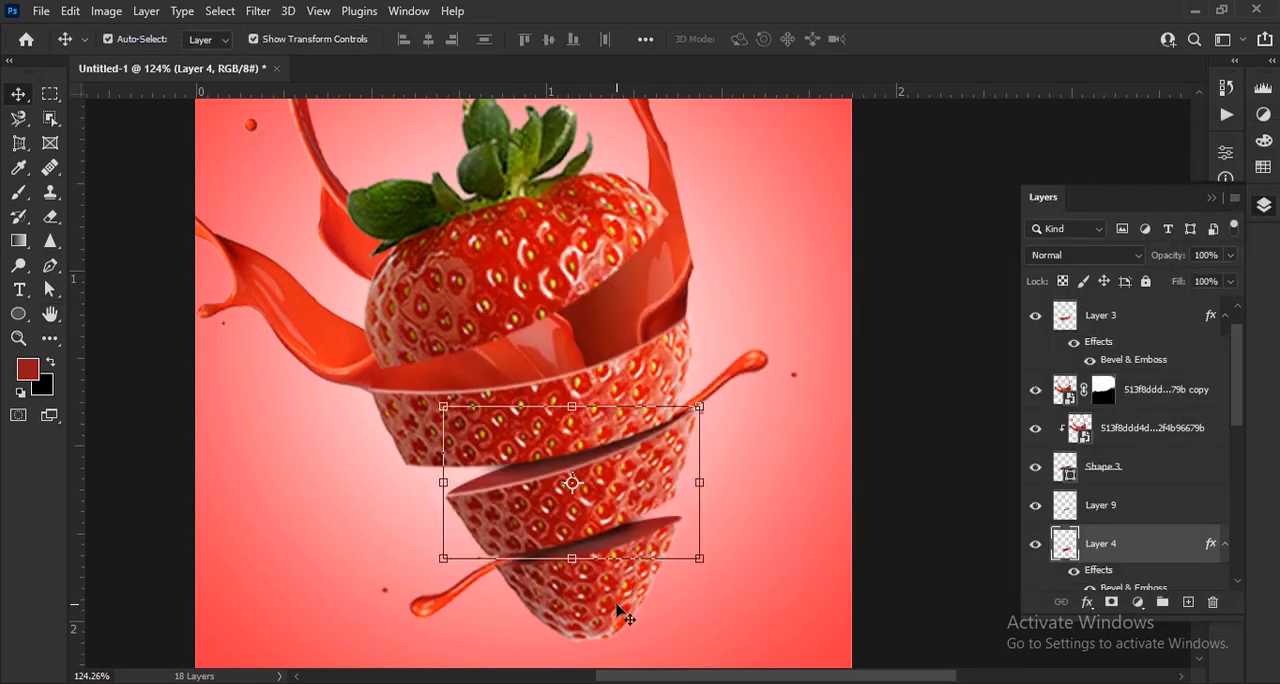
Apply Bevel & Emboss with the same Outer Bevel settings to Layer 5, the bottom slice, and clear the layer selection
click(618, 606)
click(1090, 605)
click(1147, 428)
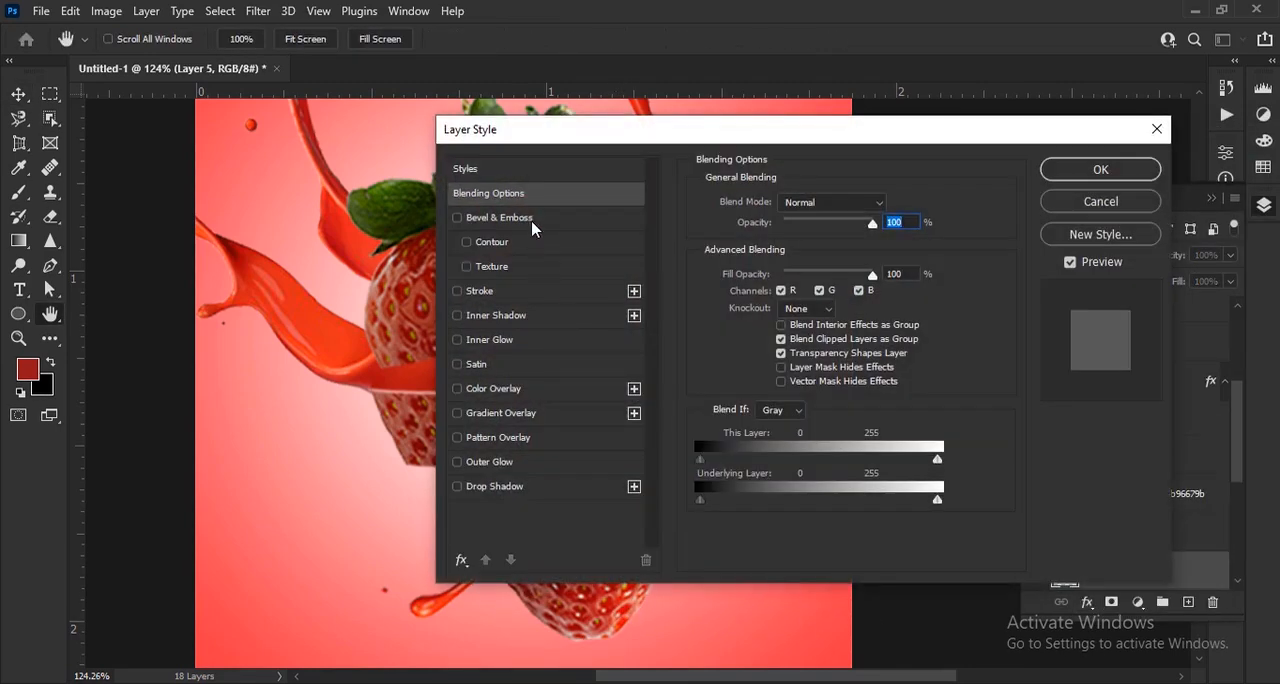
click(535, 222)
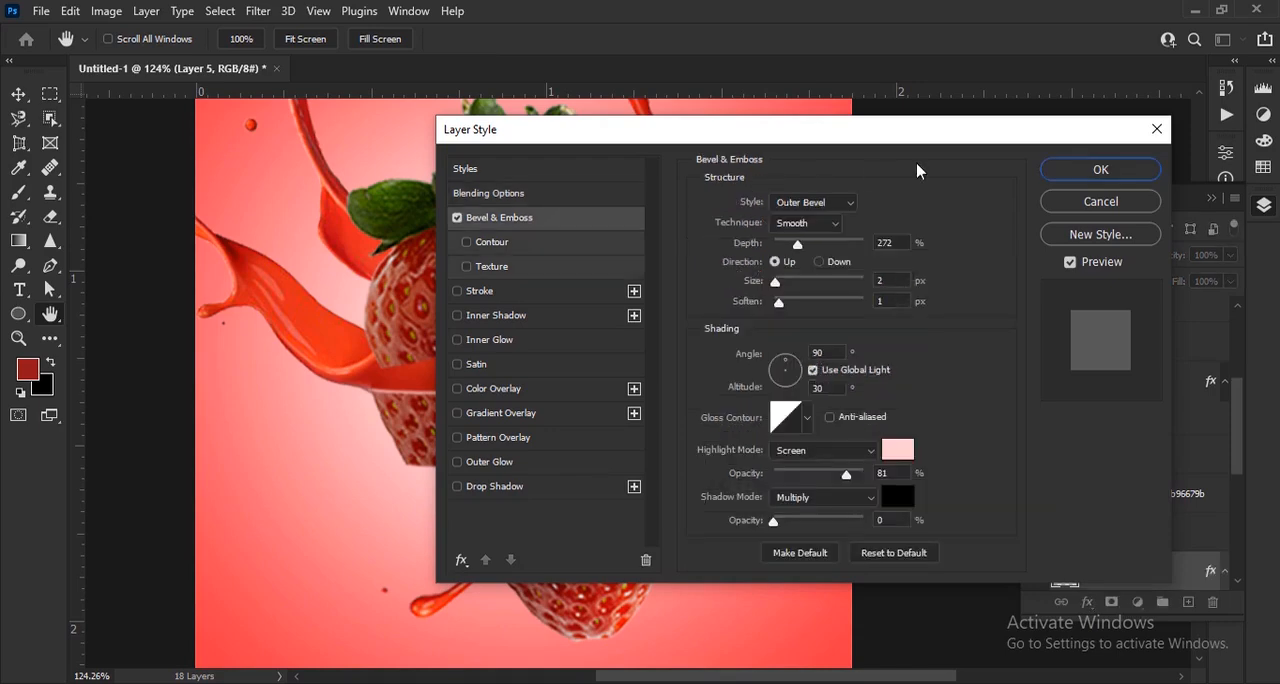
click(1097, 170)
click(965, 513)
scroll(912, 424, down, 6)
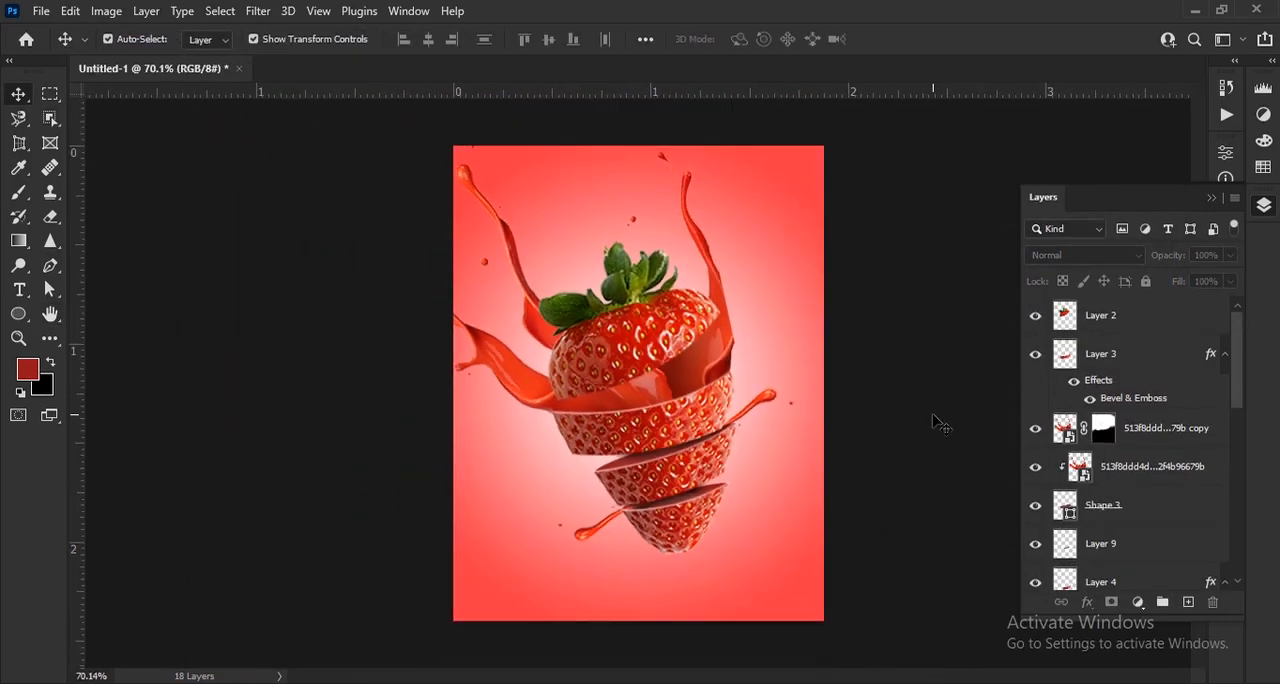
Add a new empty layer directly above the hidden strawberry photo layer, below Shape 1
scroll(815, 516, up, 6)
scroll(1175, 480, down, 5)
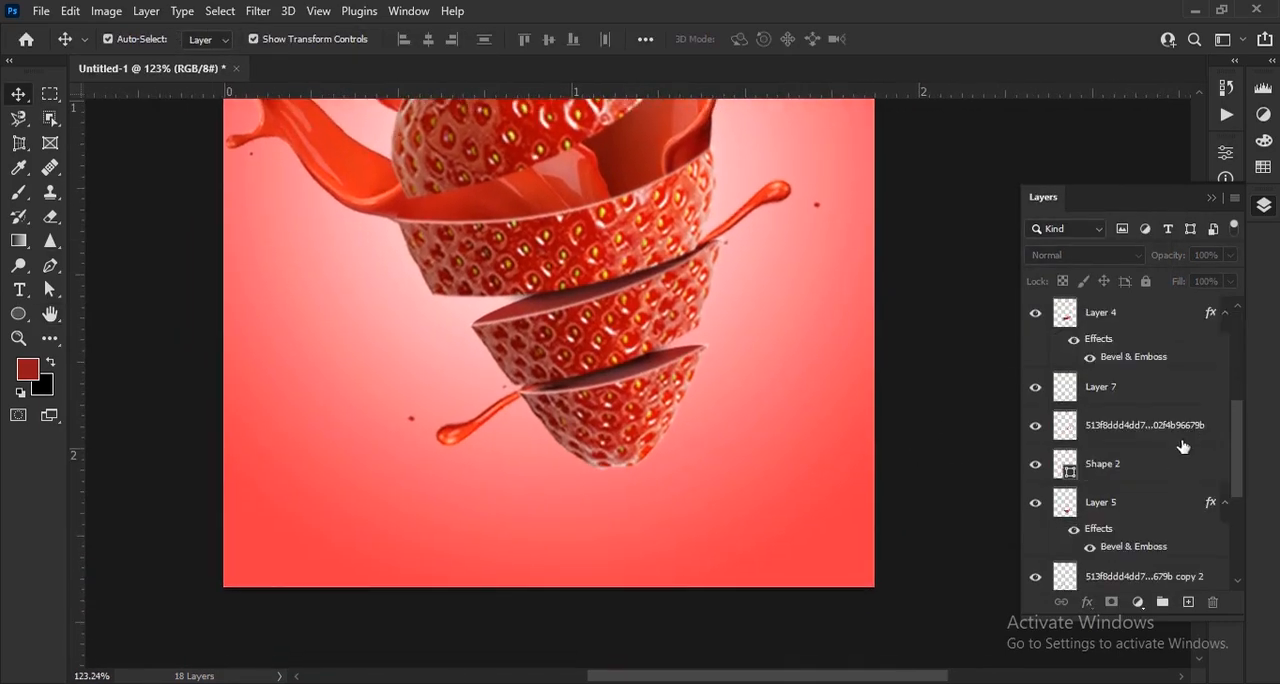
click(1166, 514)
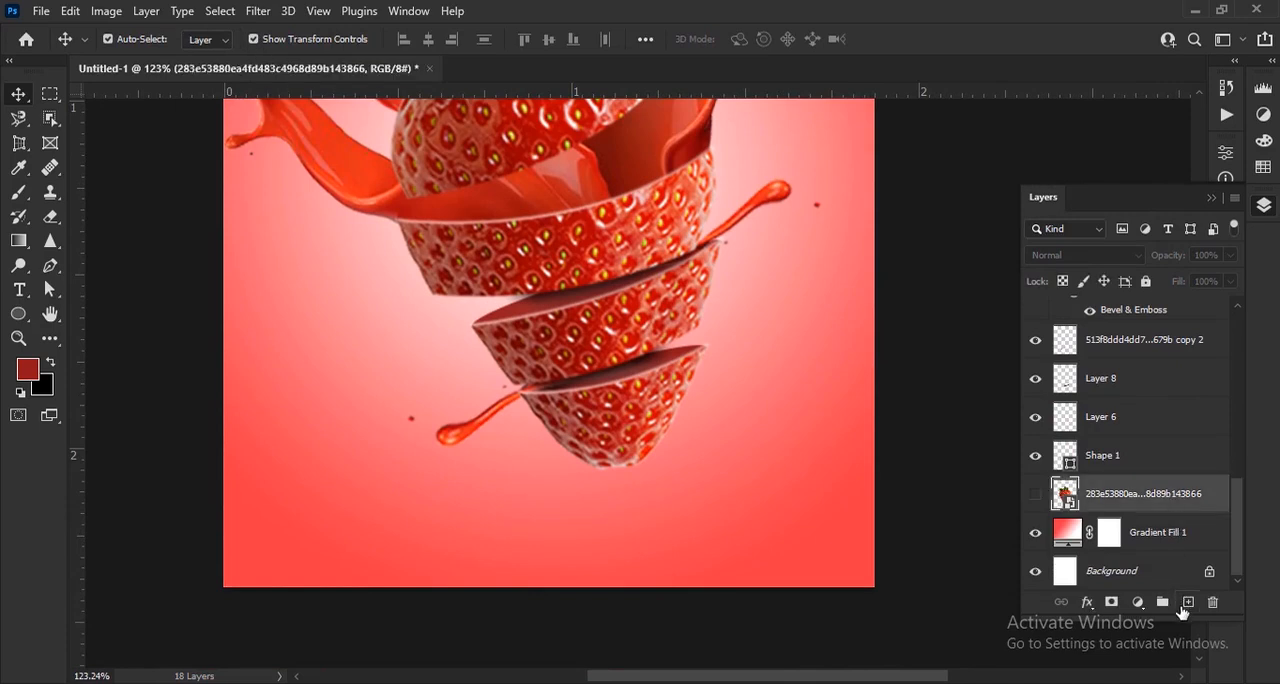
click(1188, 602)
Set black as the foreground colour and flatten the soft round brush tip into a thin ellipse tilted 9°
click(53, 364)
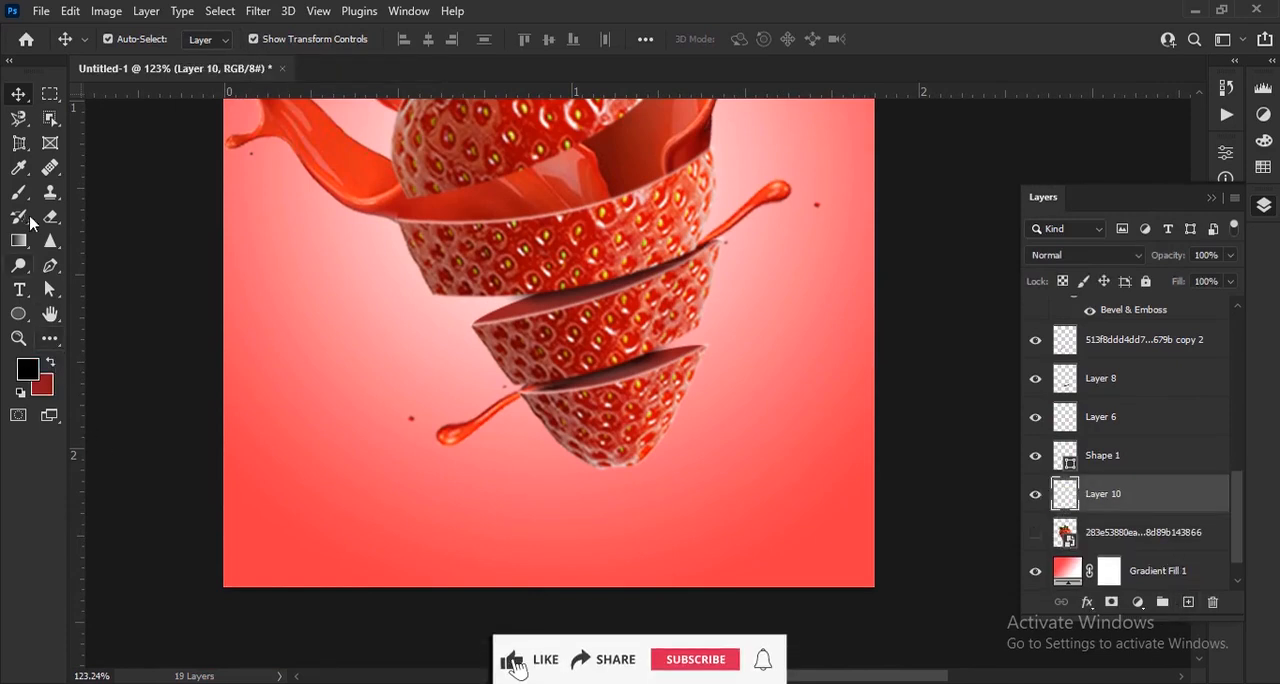
click(18, 192)
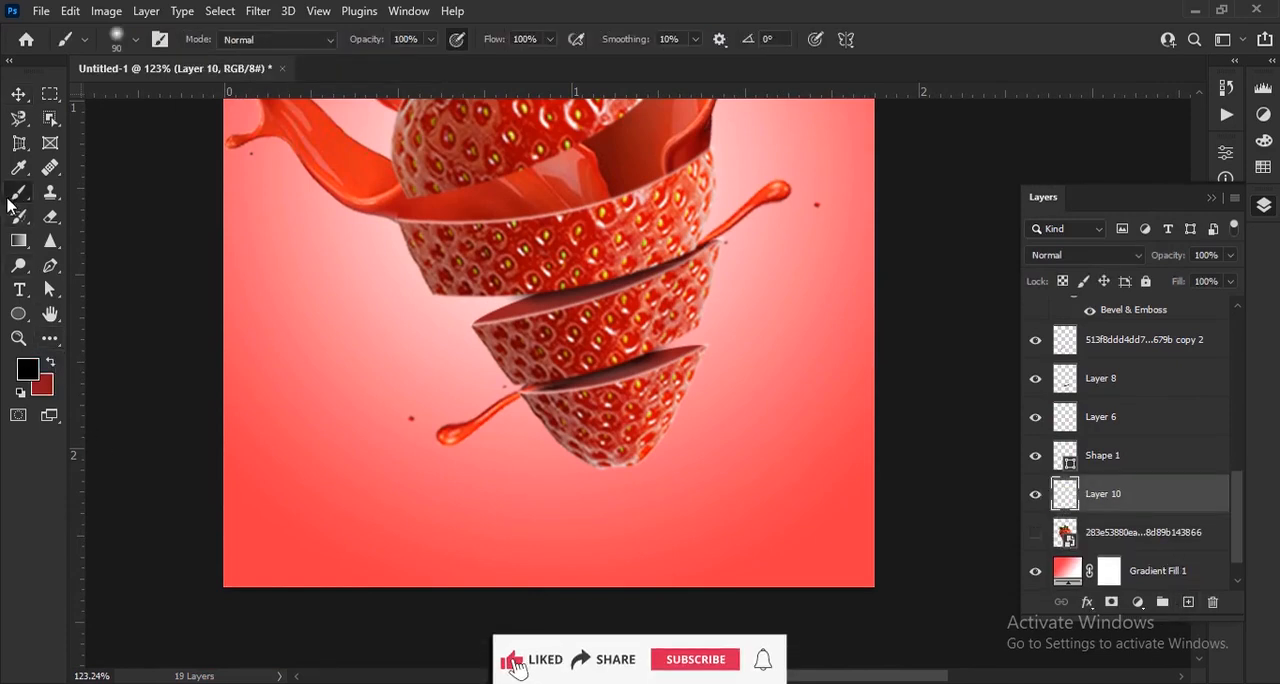
right_click(641, 515)
mouse_move(694, 374)
mouse_down()
mouse_move(695, 396)
mouse_move(721, 391)
mouse_up()
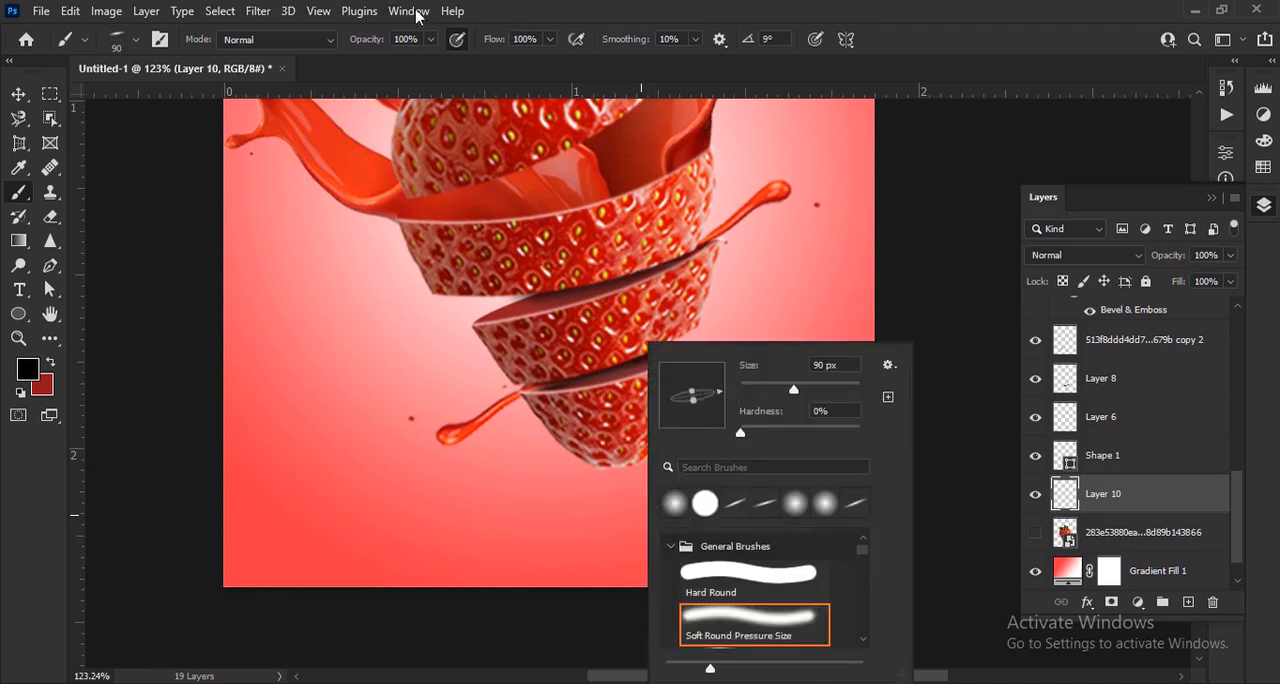
click(374, 41)
Enlarge the brush to 125 px and paint one soft black shadow dab under the strawberry's bottom tip
scroll(641, 481, up, 2)
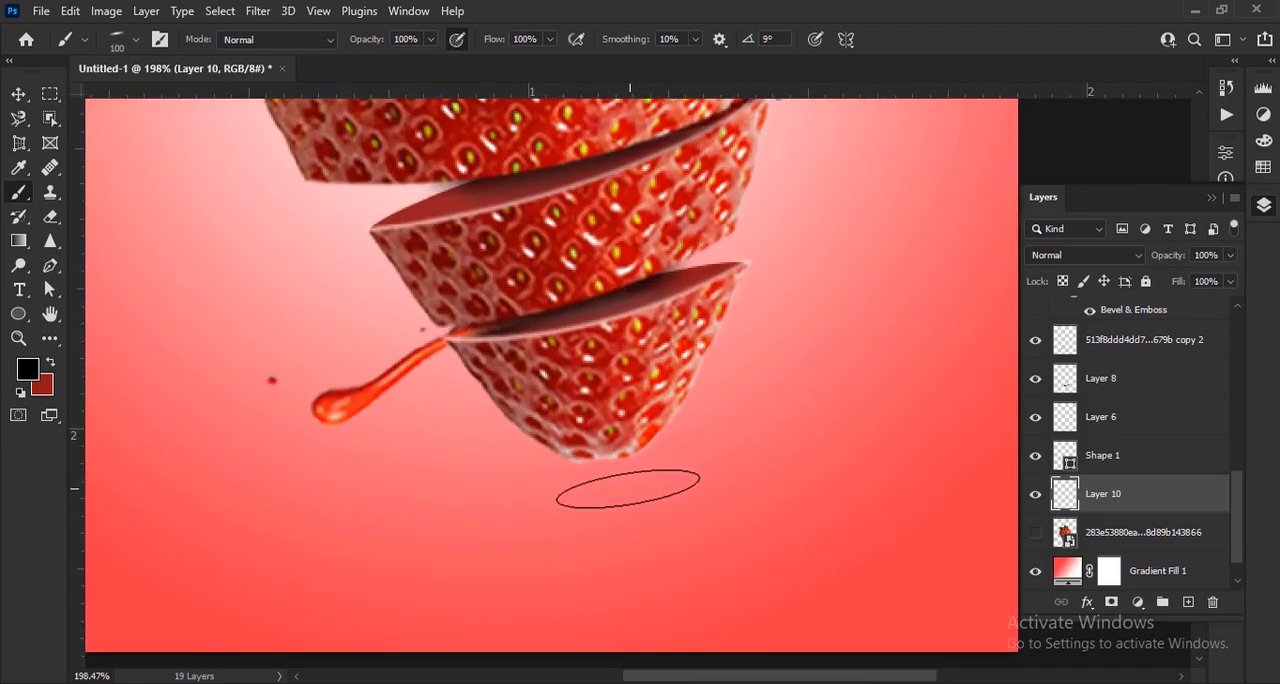
key(bracketright)
key(bracketright)
scroll(612, 460, up, 2)
click(610, 461)
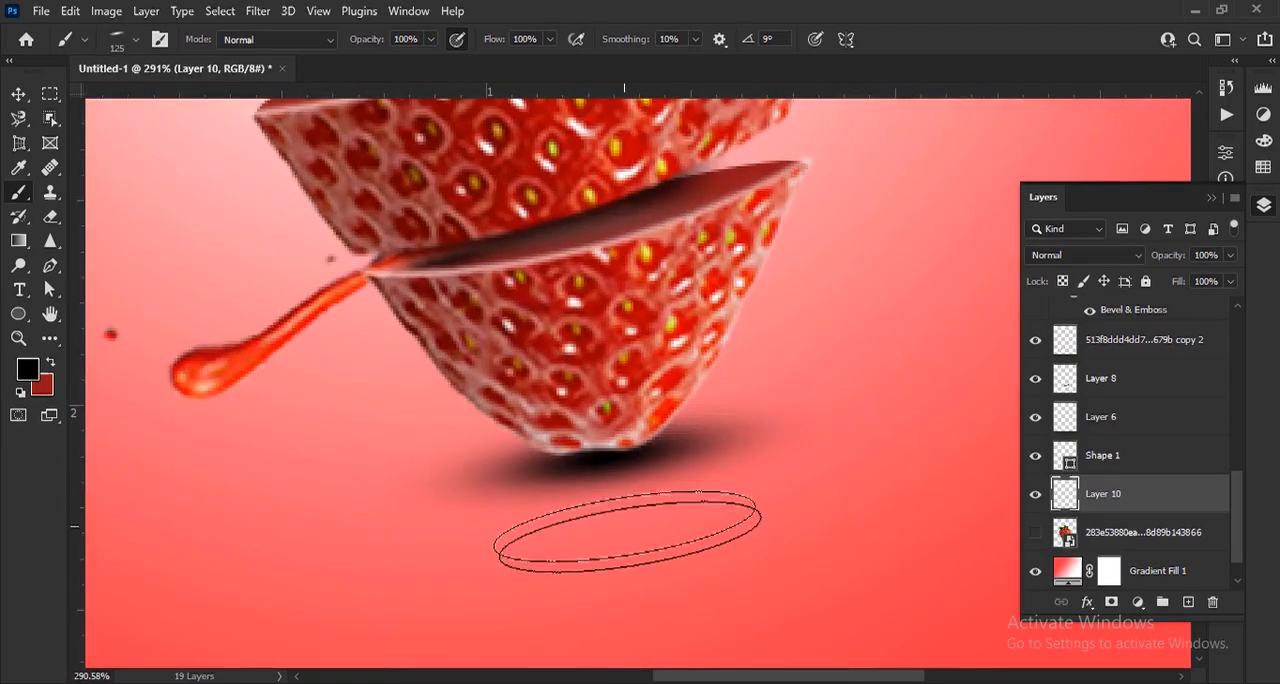
Lower the shadow layer's opacity to 73%, nudge the shadow slightly left and clear the layer selection
scroll(571, 534, down, 2)
click(20, 97)
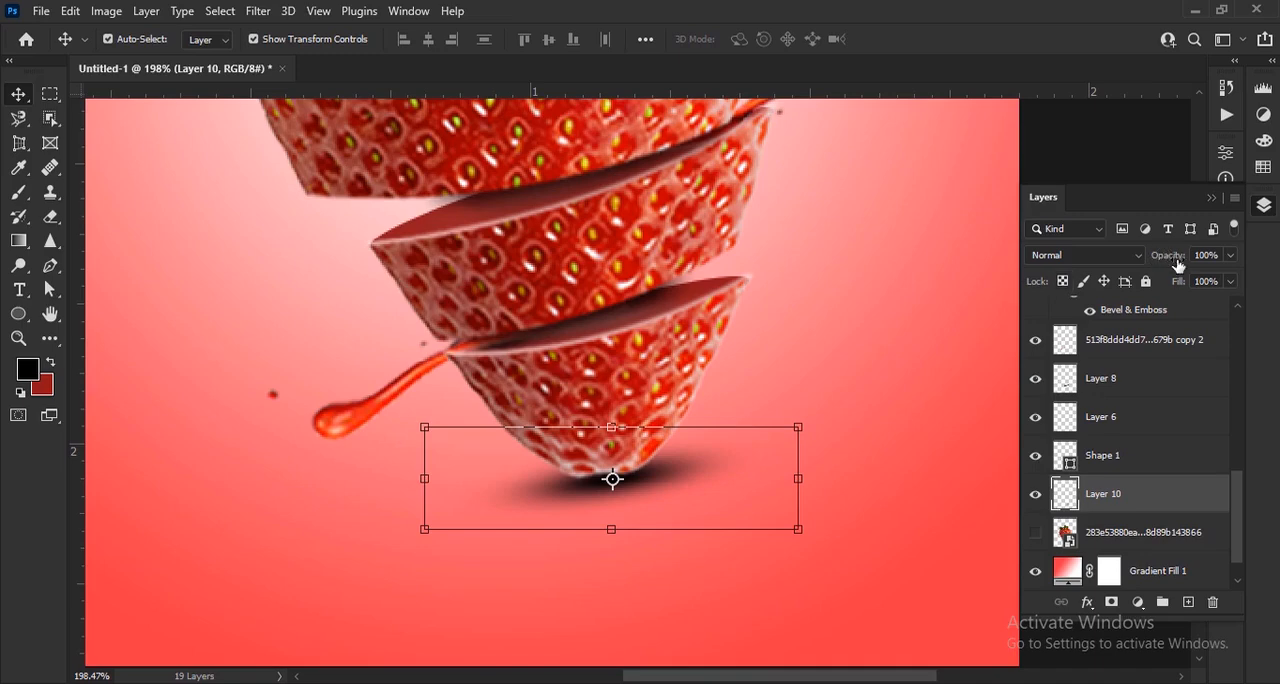
drag(1178, 263, 1152, 267)
key(Left)
key(Left)
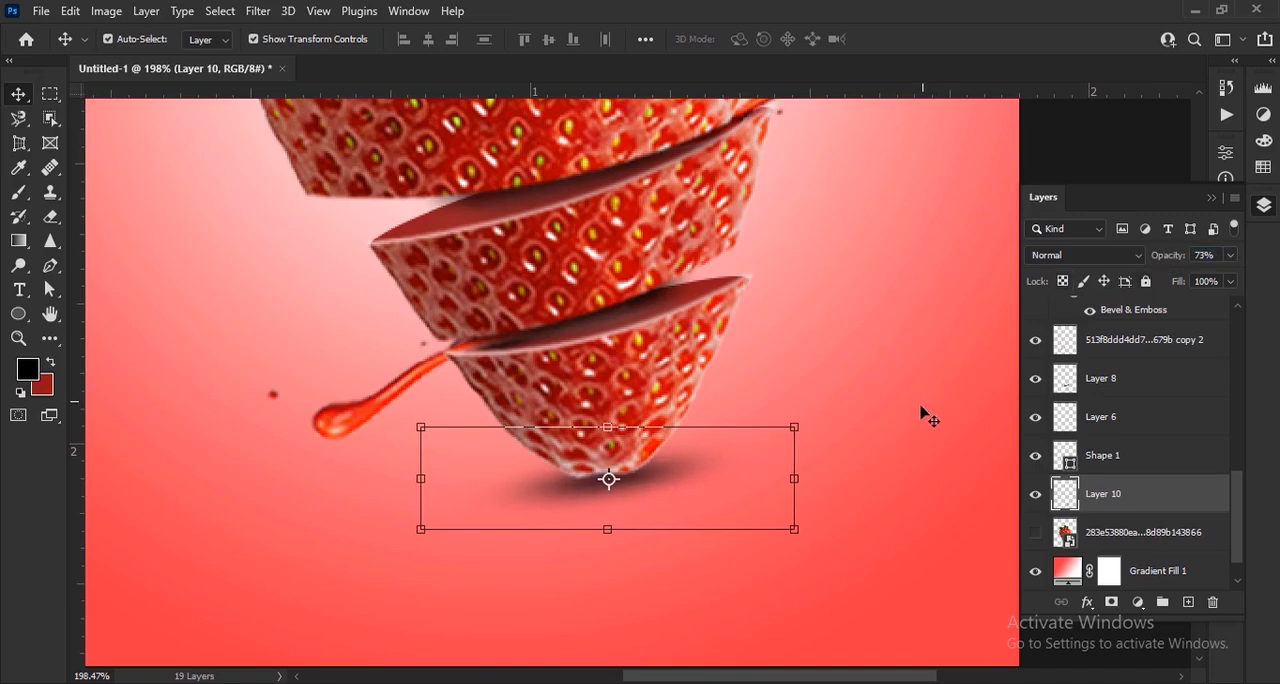
scroll(921, 402, down, 10)
click(894, 400)
scroll(1094, 429, up, 5)
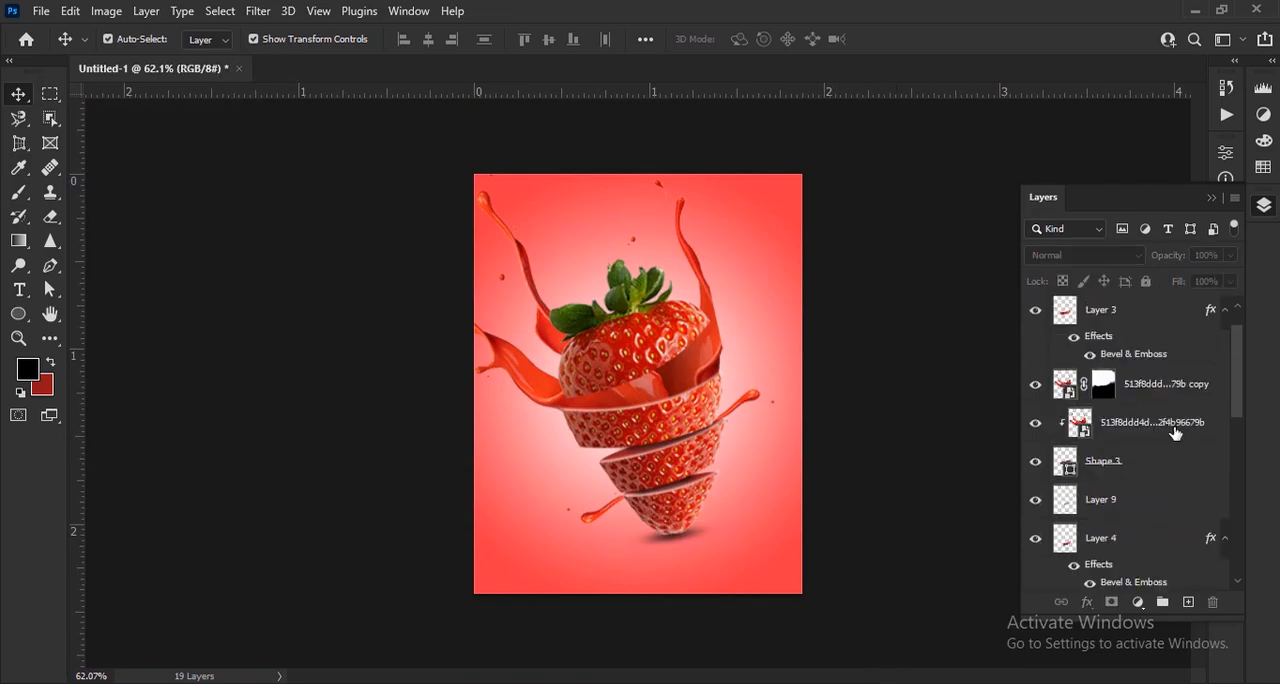
click(1100, 318)
click(934, 543)
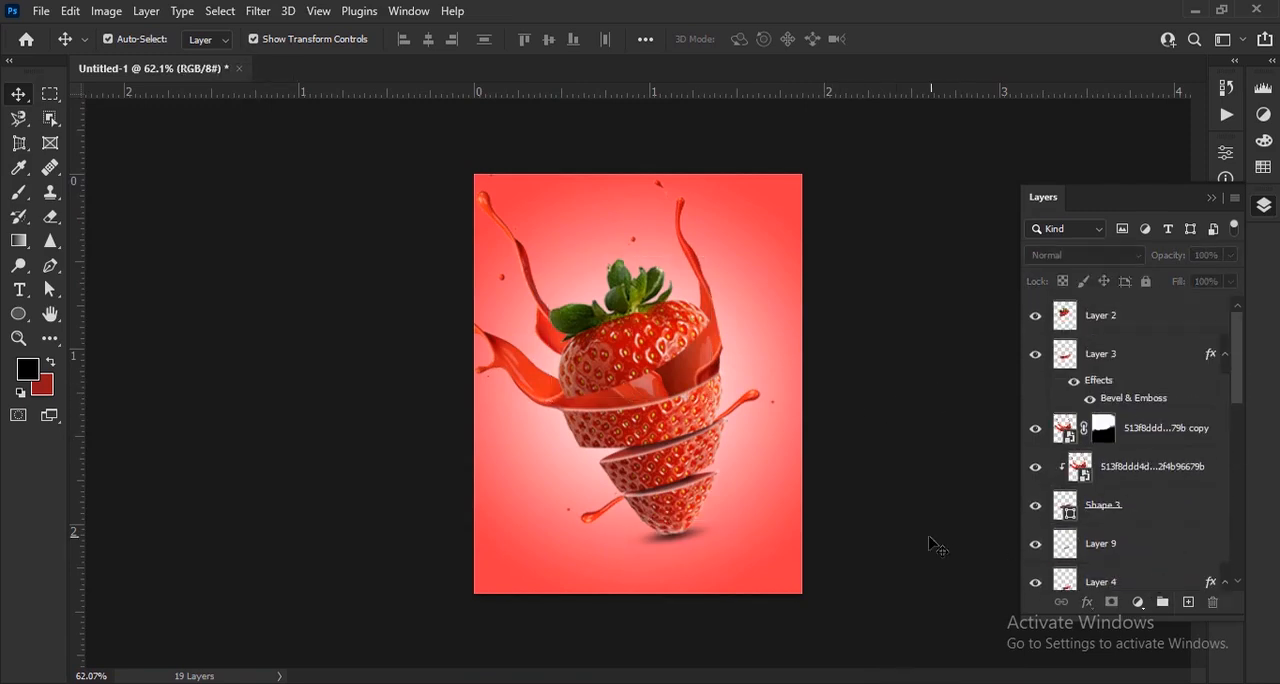